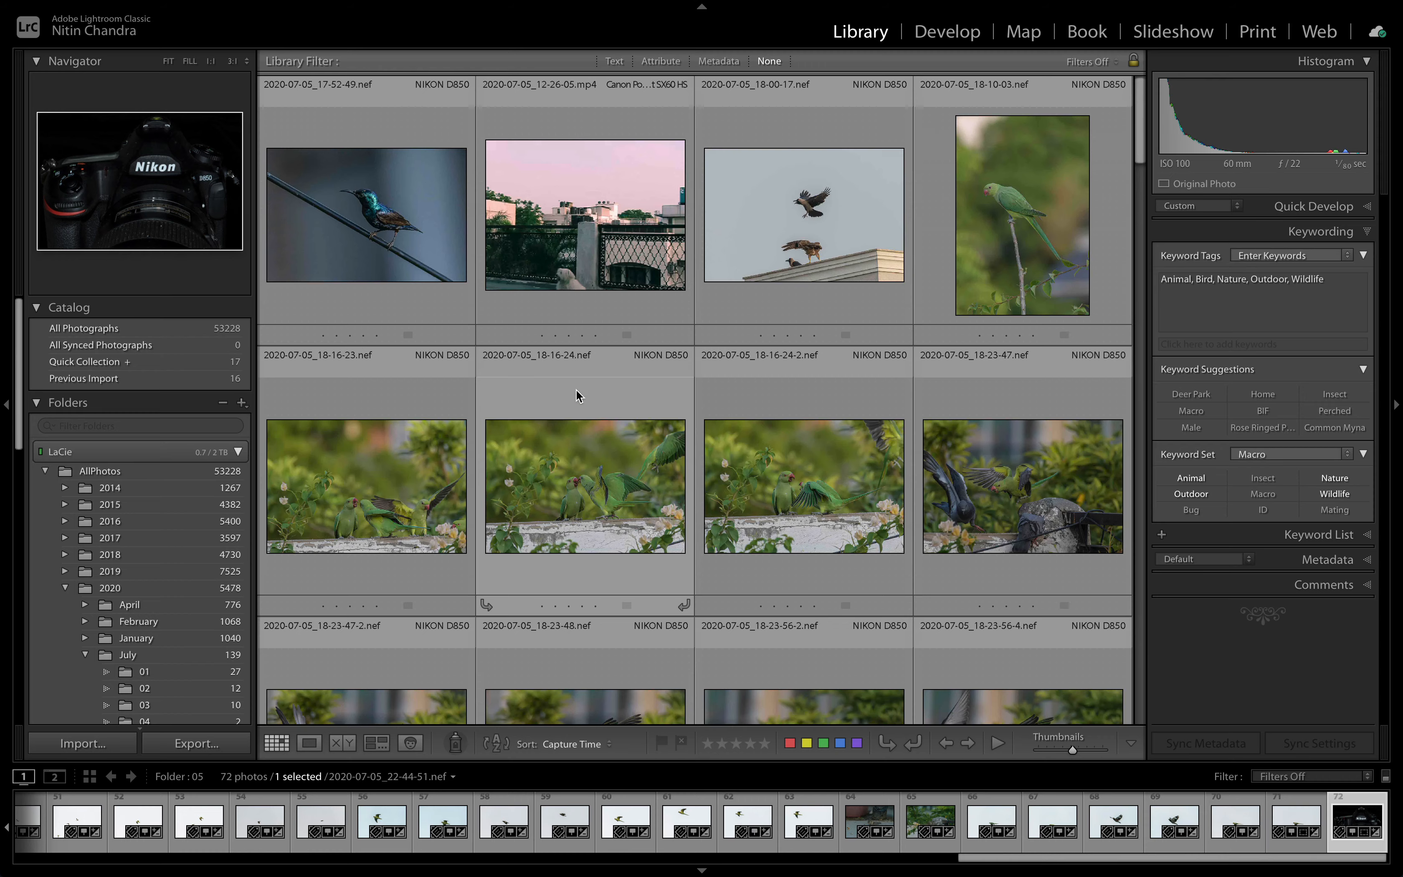
Open the perched parakeet photo 2020-07-05_18-10-03.nef in the Develop module and examine the bird's head and plumage at 1:1
{"action": "key", "text": "Home"}
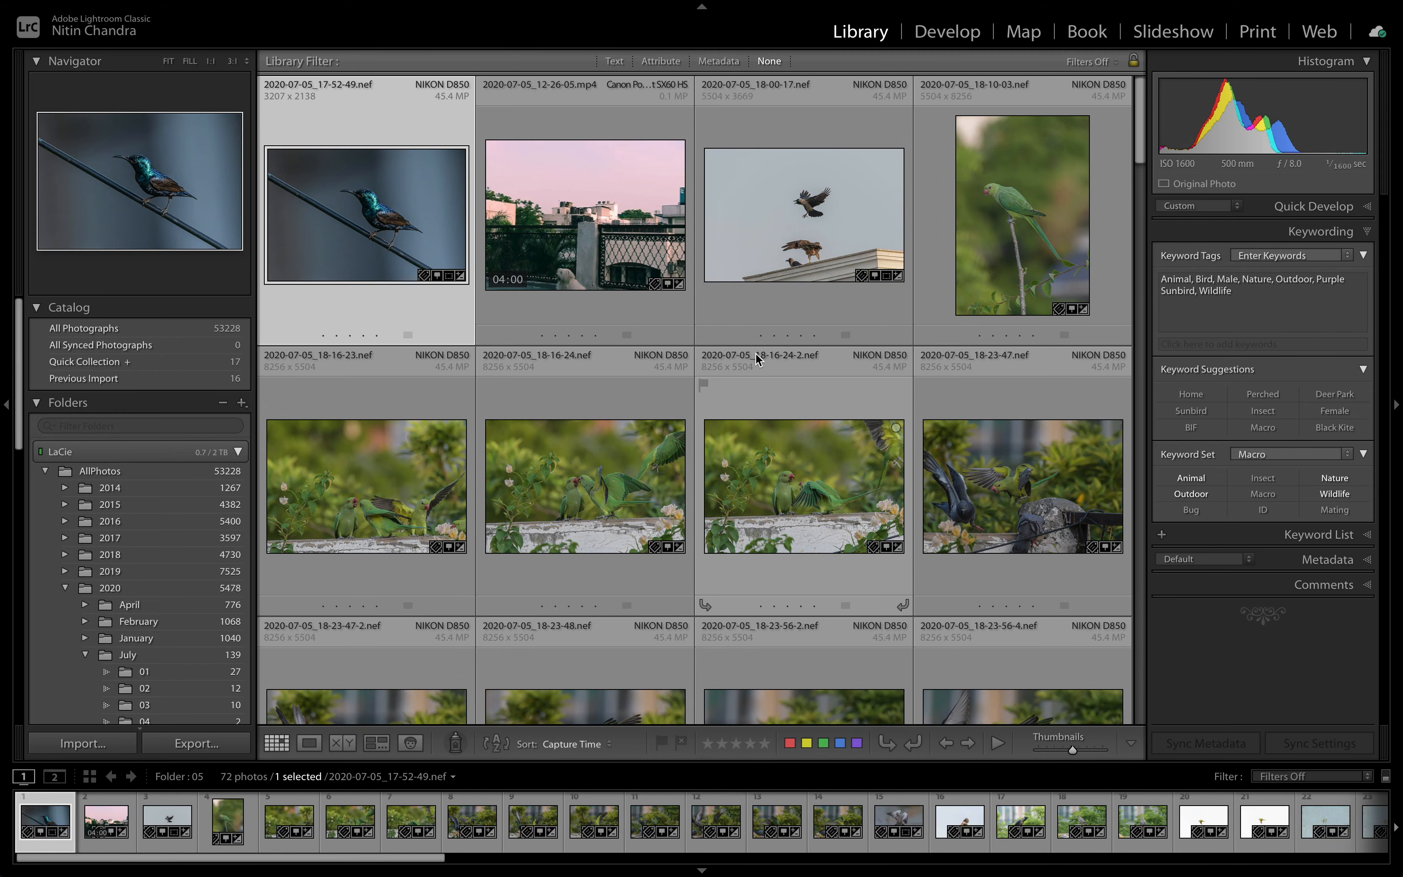
{"action": "scroll", "coordinate": [756, 353], "scroll_direction": "down", "scroll_amount": 8}
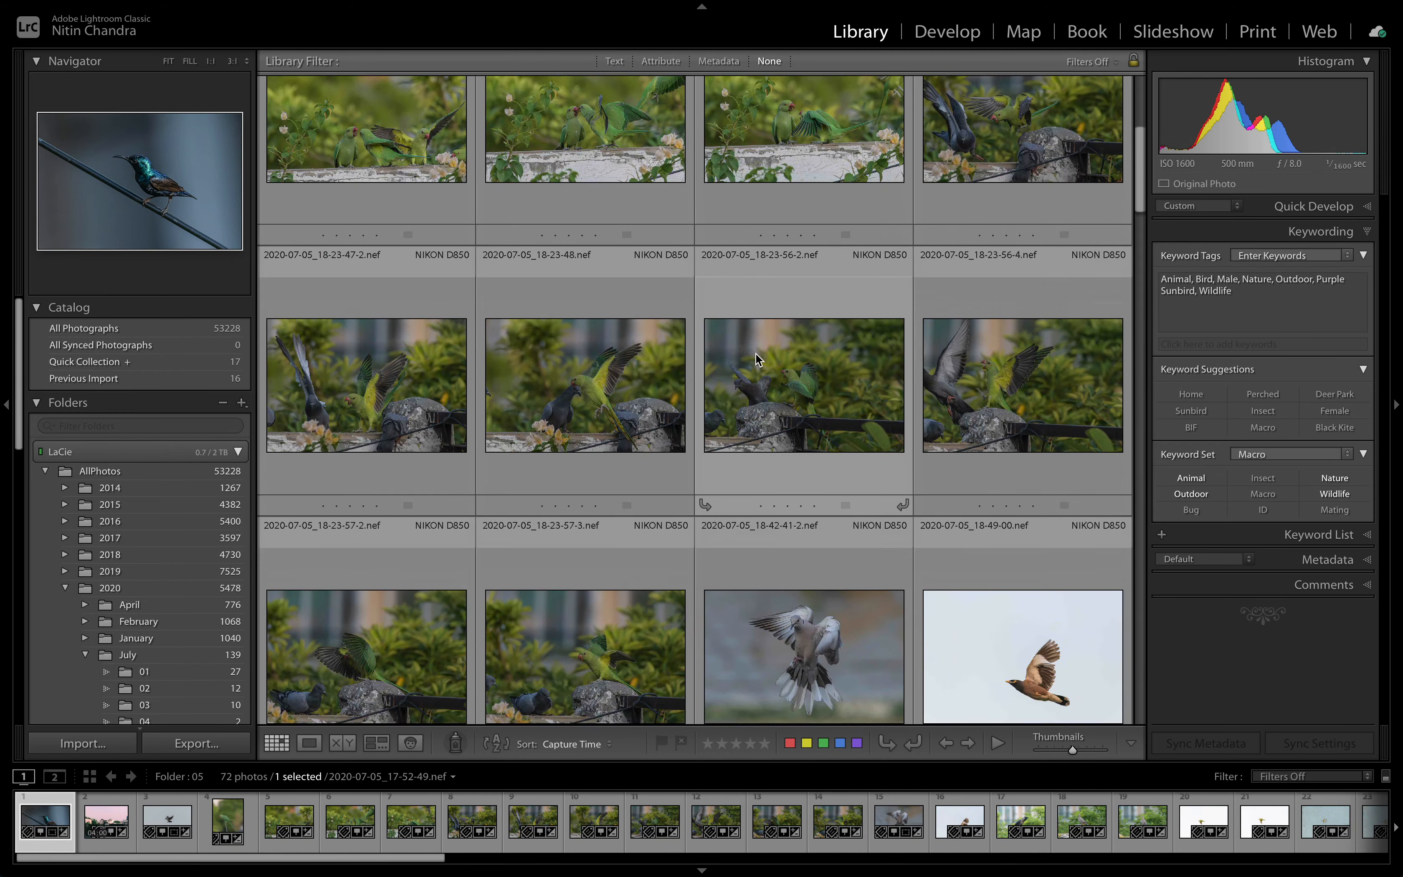
{"action": "scroll", "coordinate": [755, 354], "scroll_direction": "up", "scroll_amount": 8}
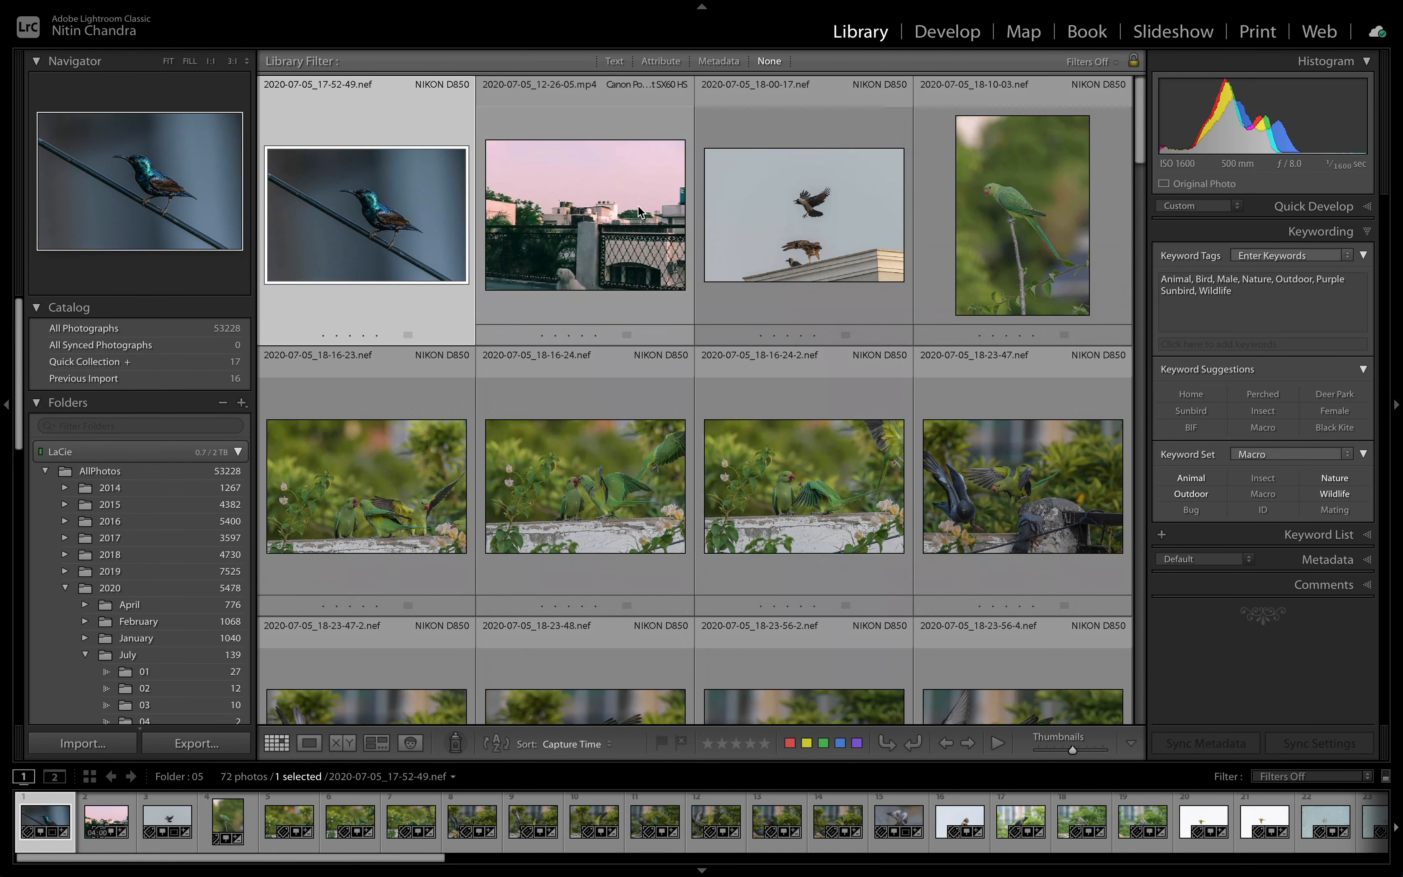
{"action": "left_click", "coordinate": [978, 248]}
{"action": "key", "text": "d"}
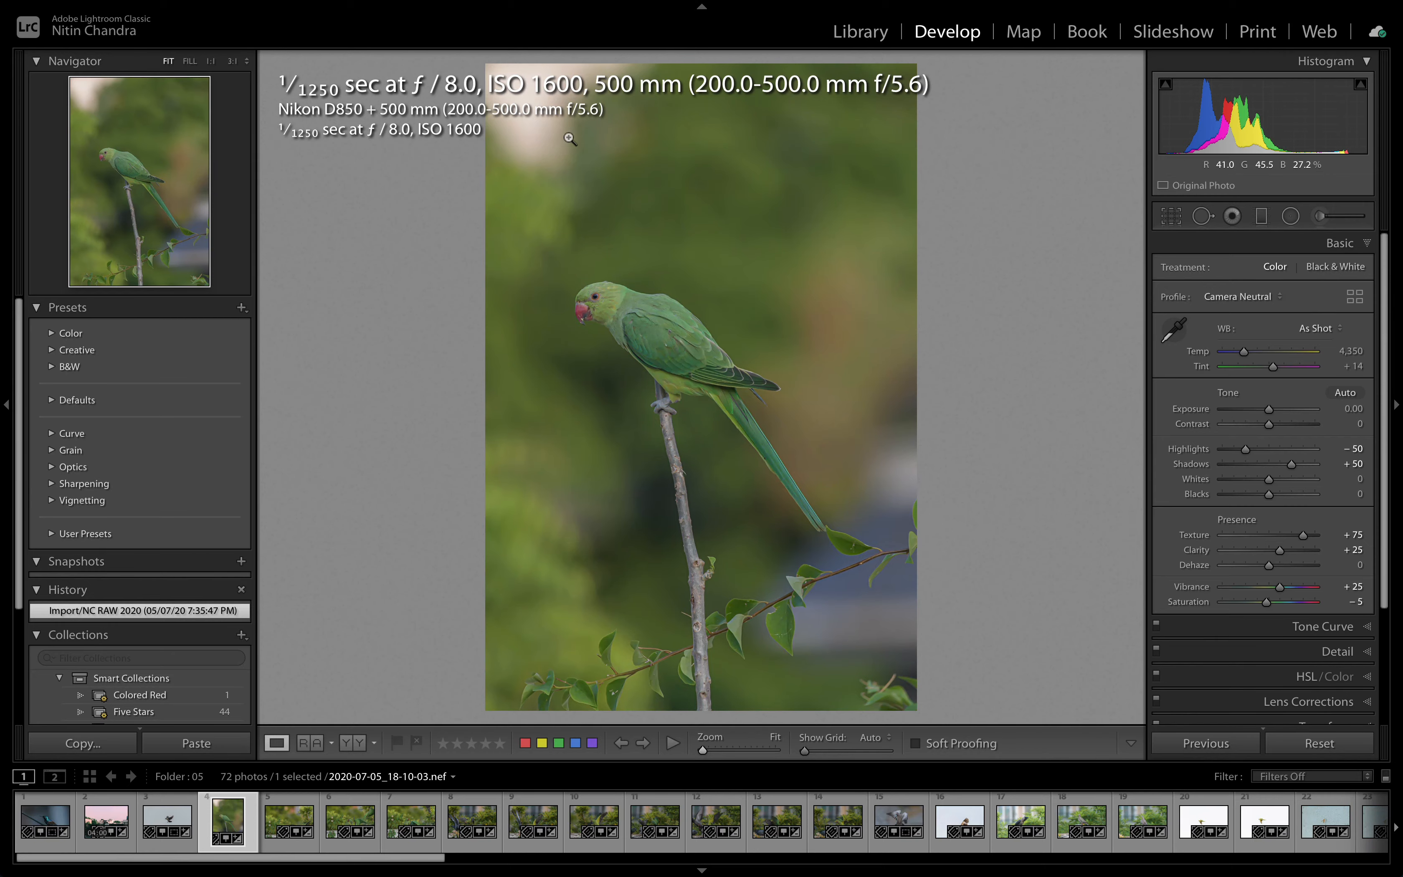
{"action": "left_click", "coordinate": [604, 385]}
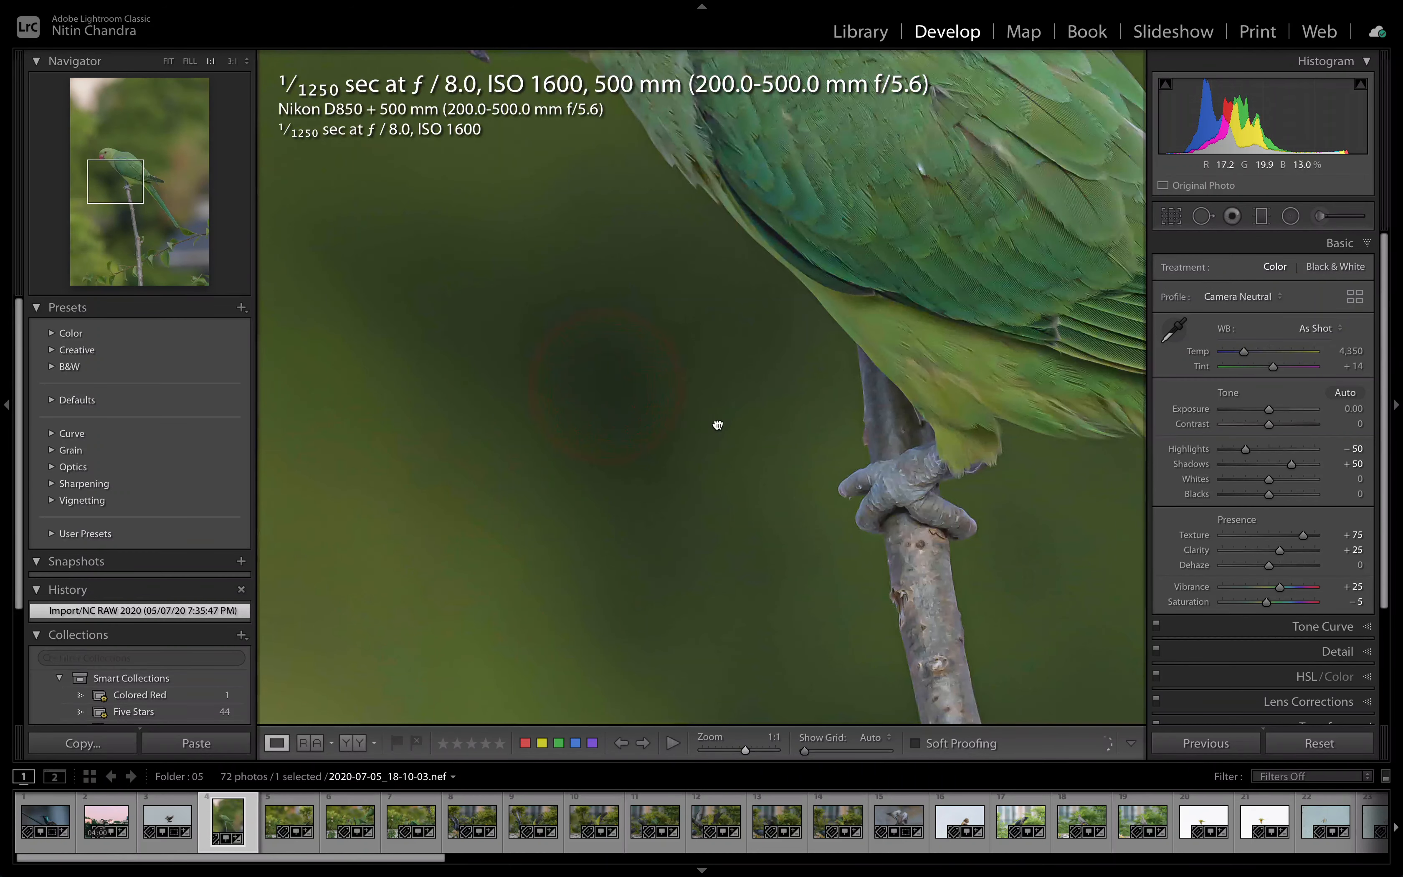
{"action": "left_click_drag", "start_coordinate": [716, 423], "coordinate": [565, 703]}
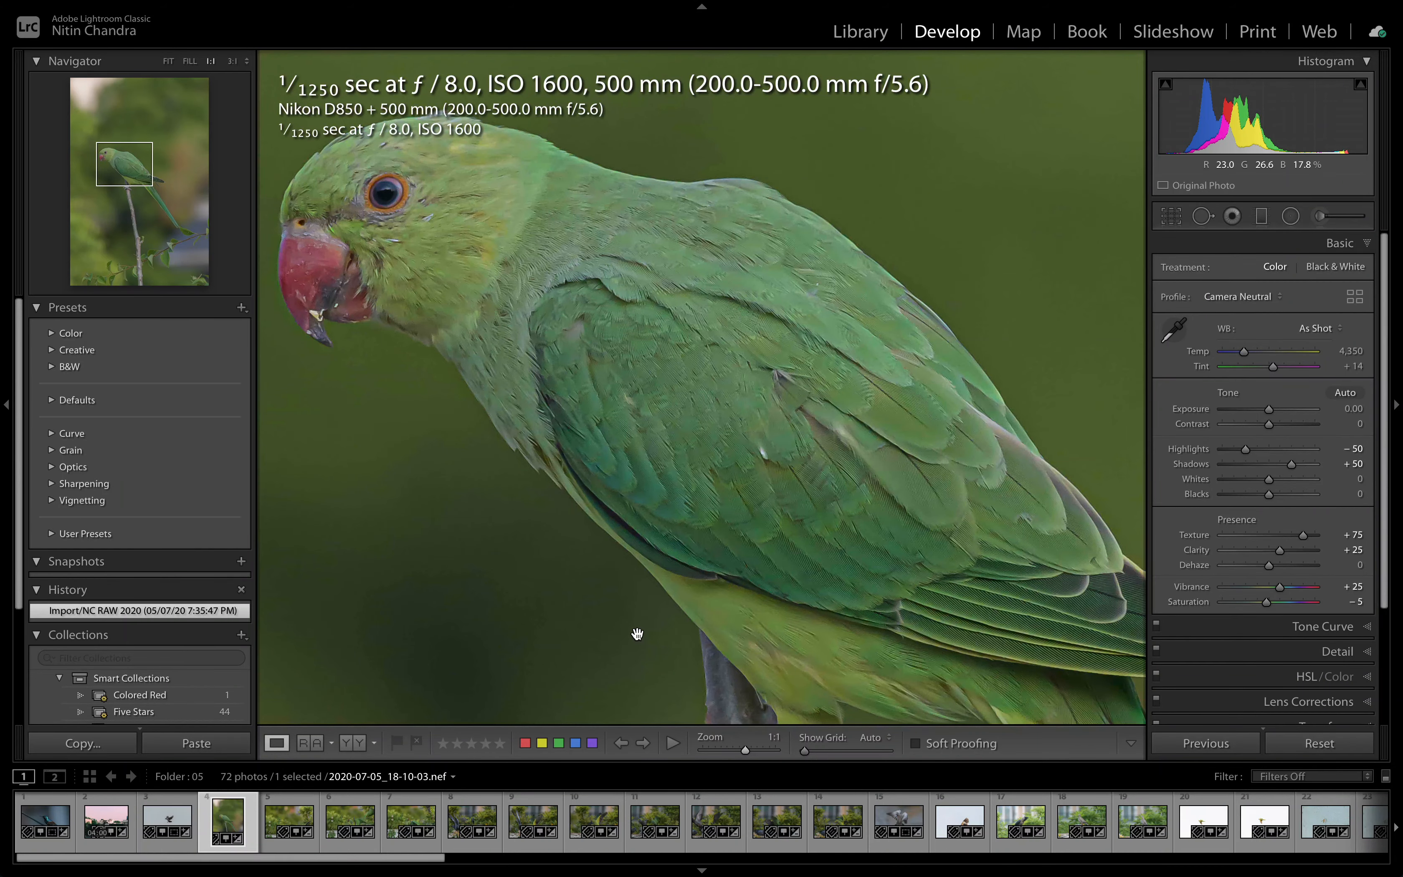
Open the flying dove photo 2020-07-05_18-42-41-2.nef in Develop, inspect its feathers at 1:1, and switch the info overlay to file name and dimensions
{"action": "key", "text": "d"}
{"action": "key", "text": "g"}
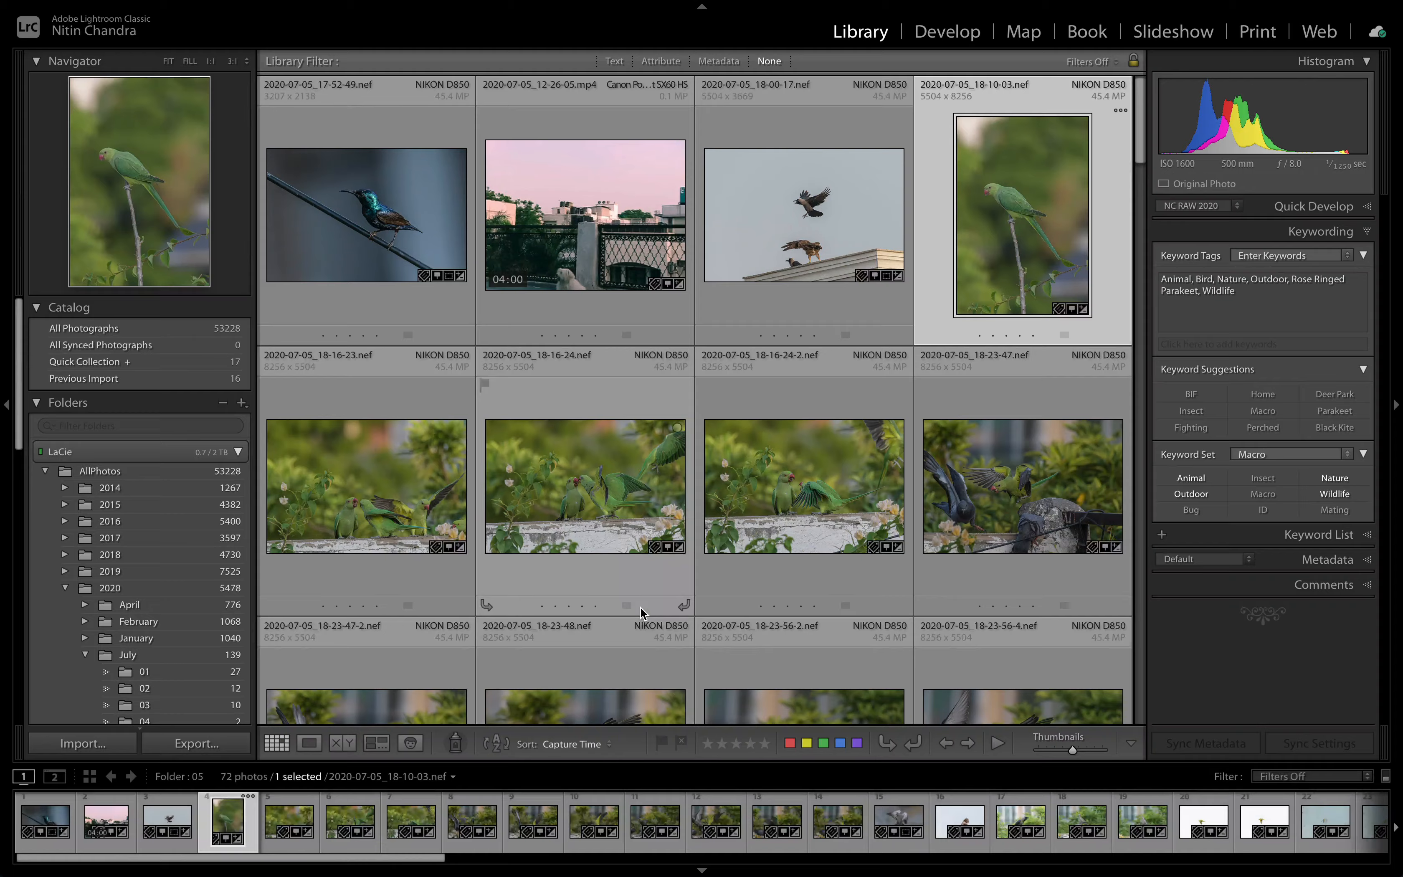
{"action": "scroll", "coordinate": [640, 607], "scroll_direction": "down", "scroll_amount": 5}
{"action": "scroll", "coordinate": [640, 607], "scroll_direction": "down", "scroll_amount": 4}
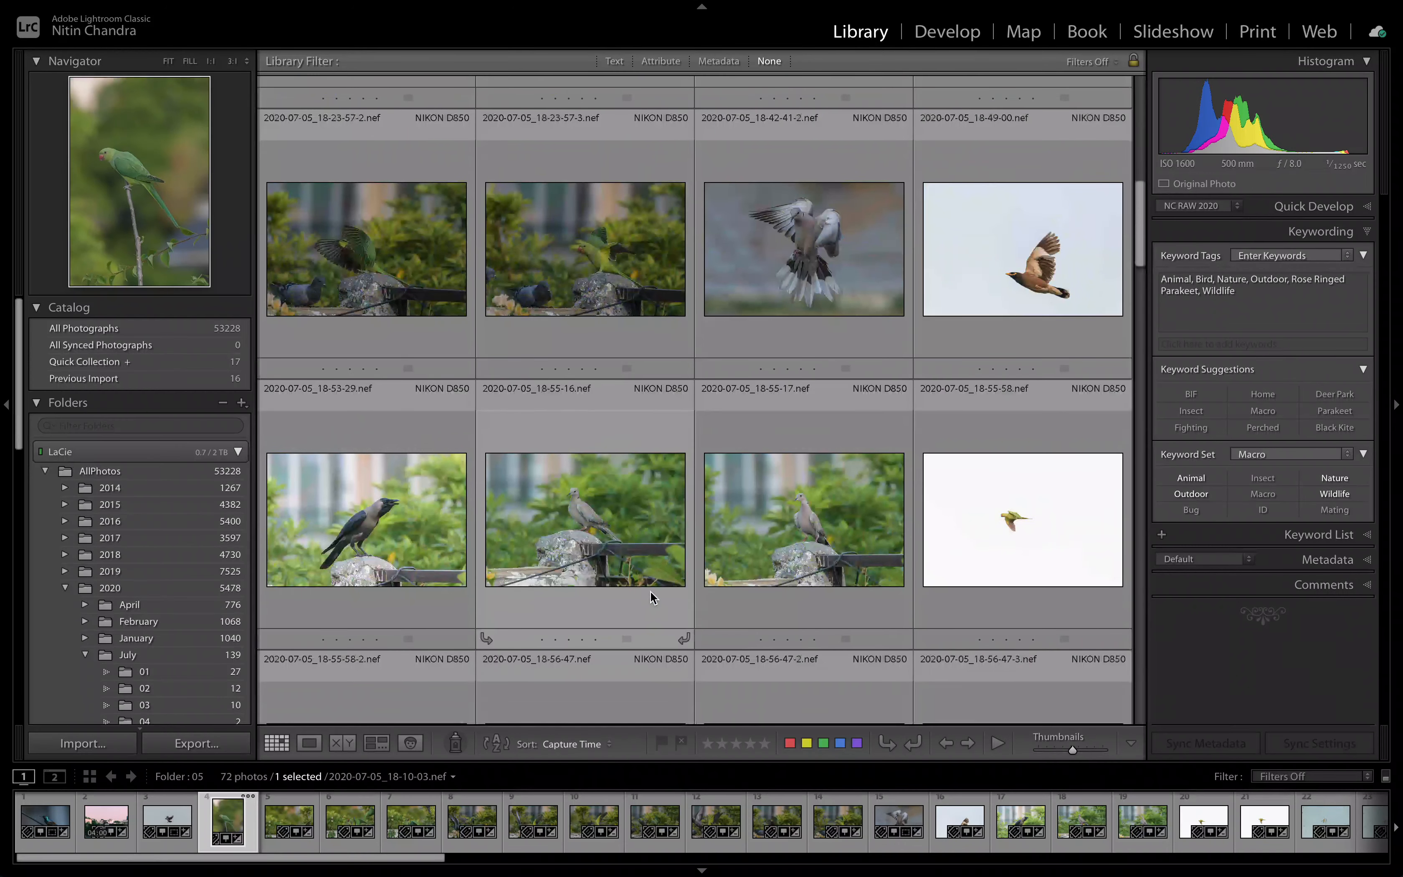
{"action": "left_click", "coordinate": [819, 229]}
{"action": "key", "text": "d"}
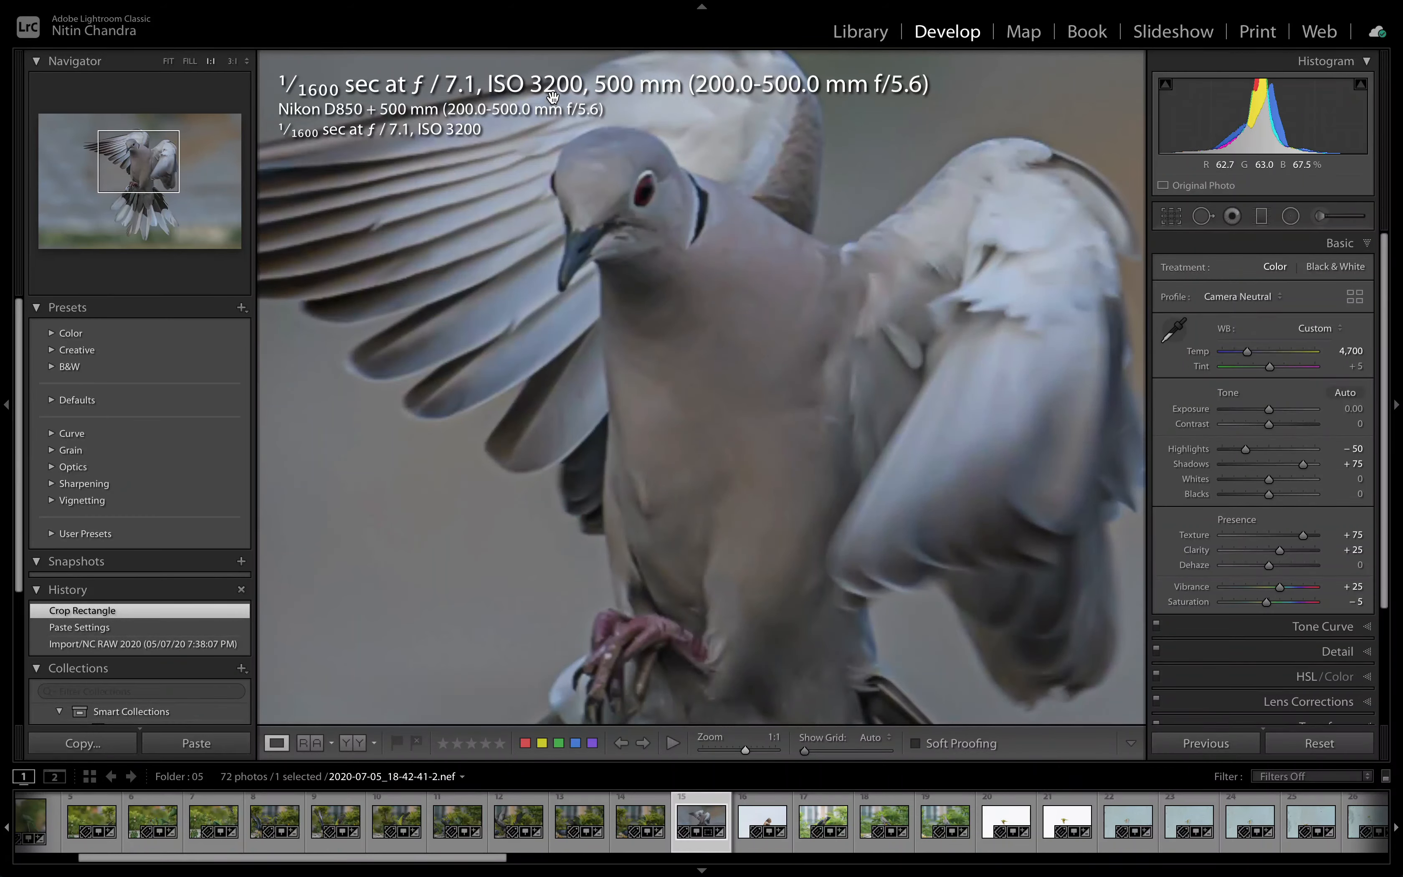
{"action": "left_click", "coordinate": [623, 307]}
{"action": "left_click", "coordinate": [670, 235]}
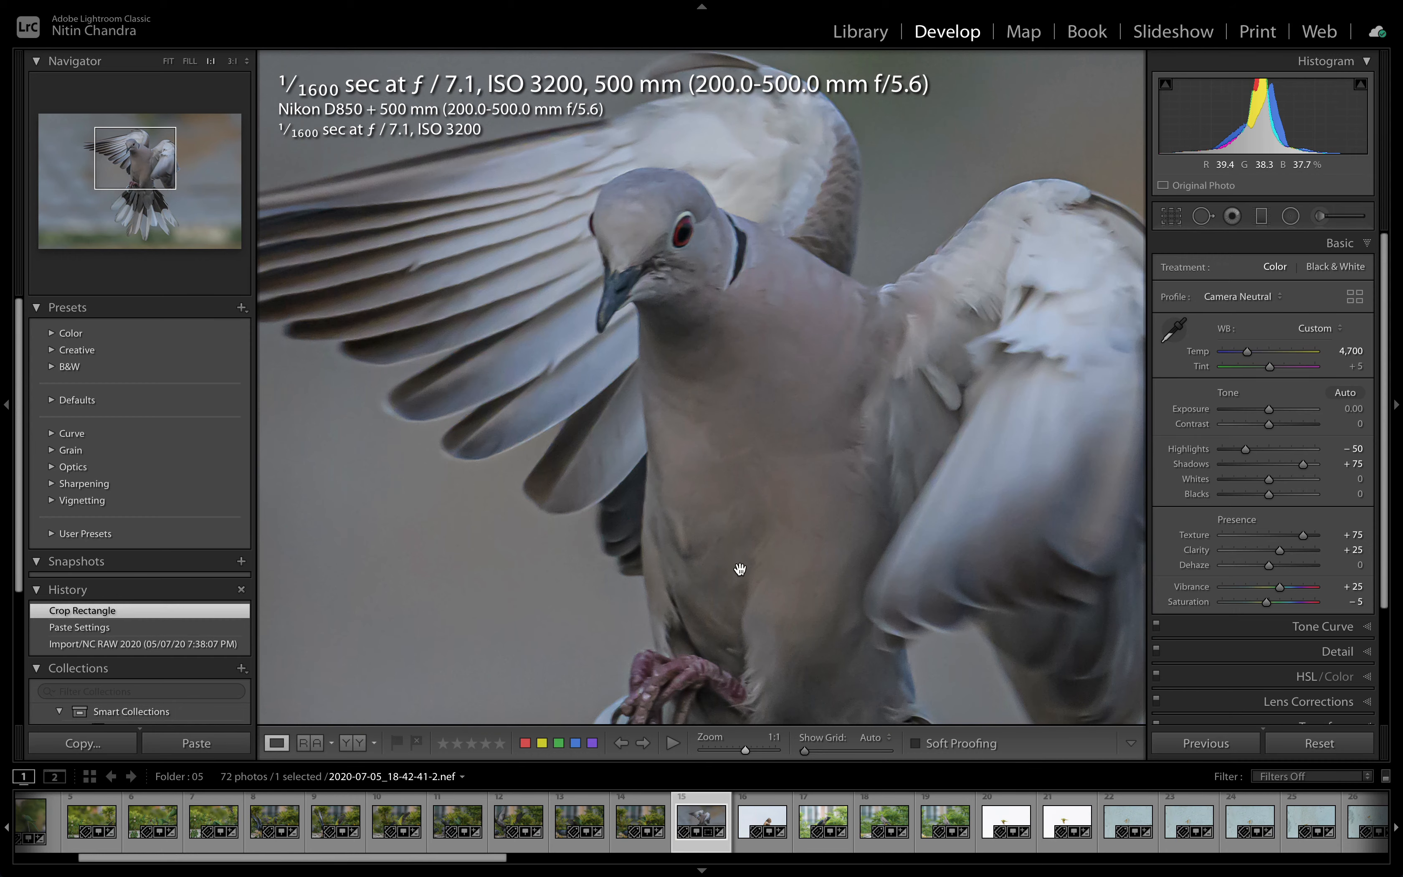
{"action": "left_click_drag", "start_coordinate": [757, 518], "coordinate": [676, 350]}
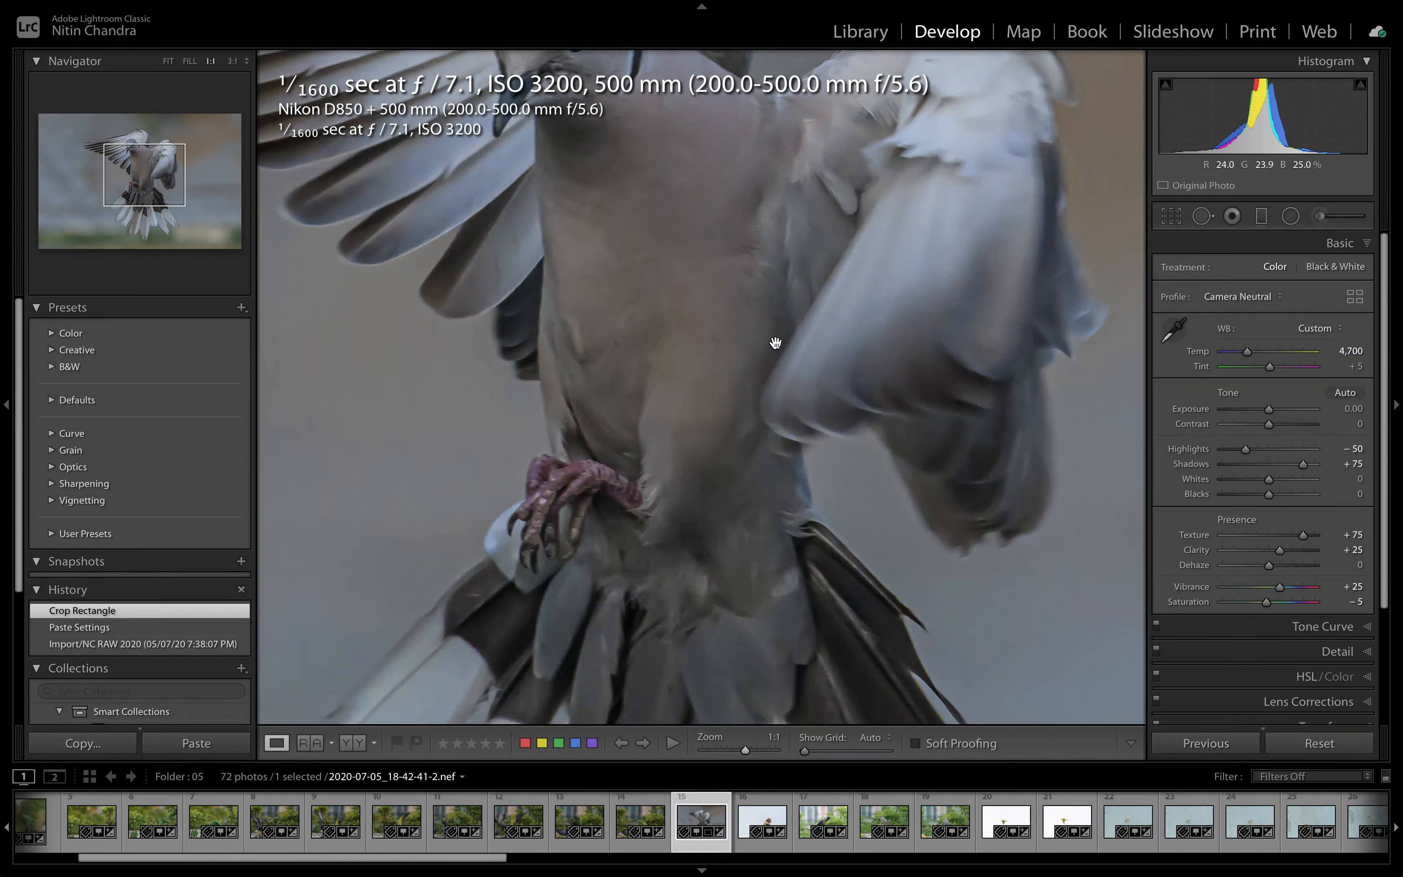
{"action": "left_click_drag", "start_coordinate": [775, 295], "coordinate": [777, 521]}
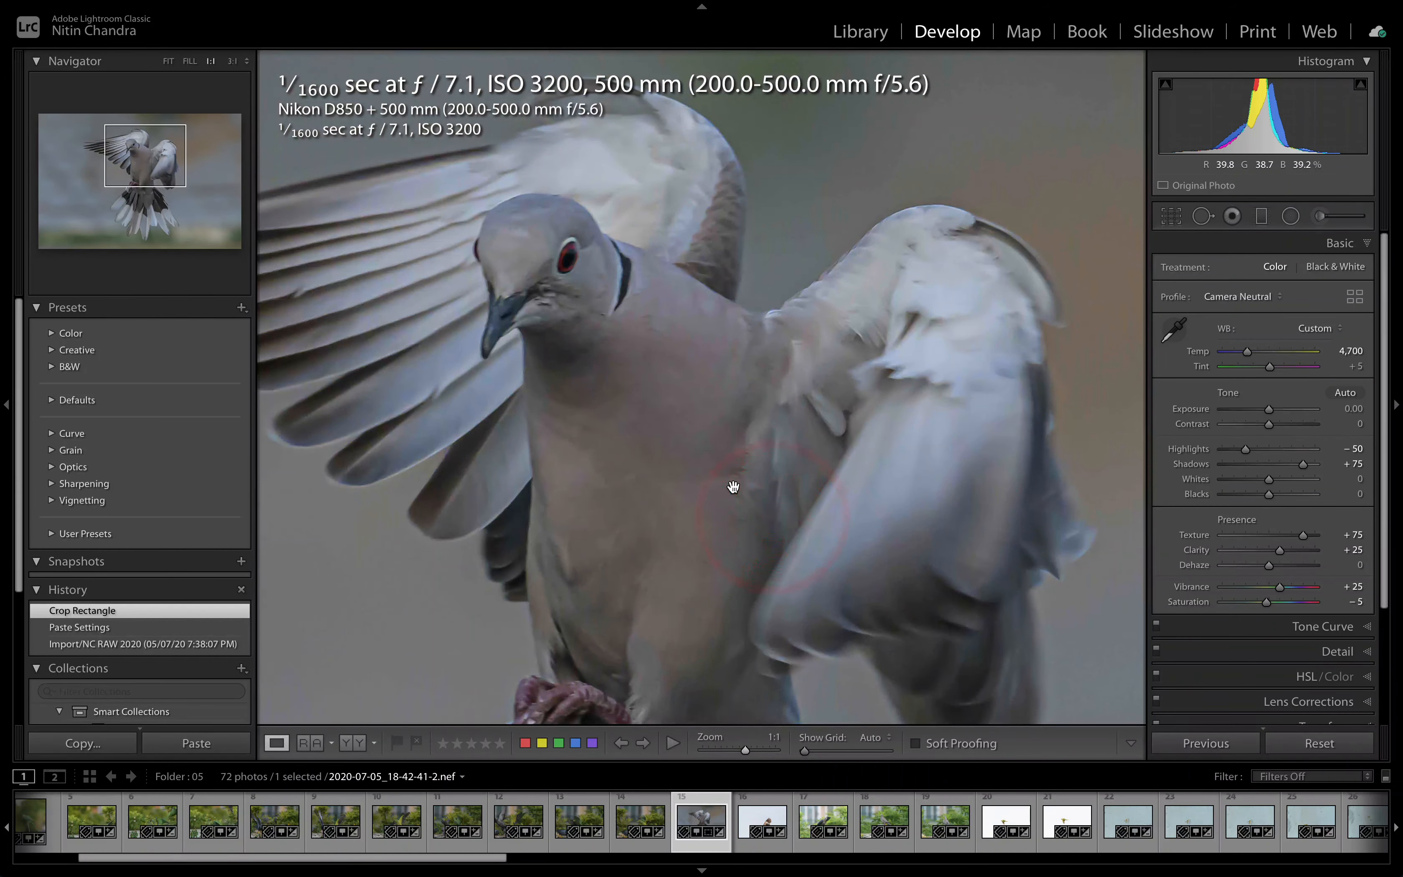
{"action": "key", "text": "i"}
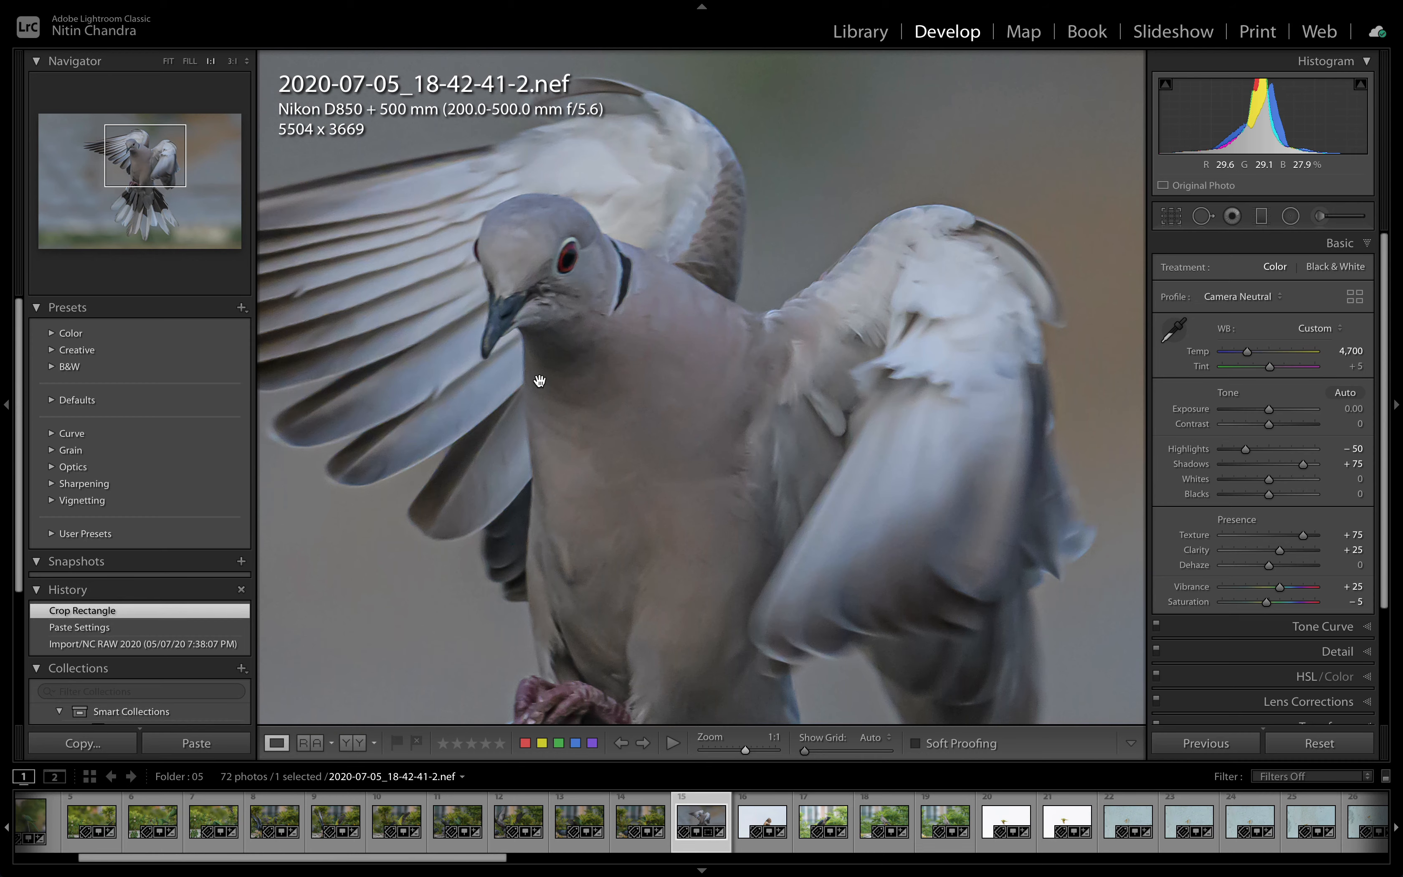
Reset all develop settings of the flying dove photo and examine the unedited head and wings at 1:1 in Develop
{"action": "key", "text": "g"}
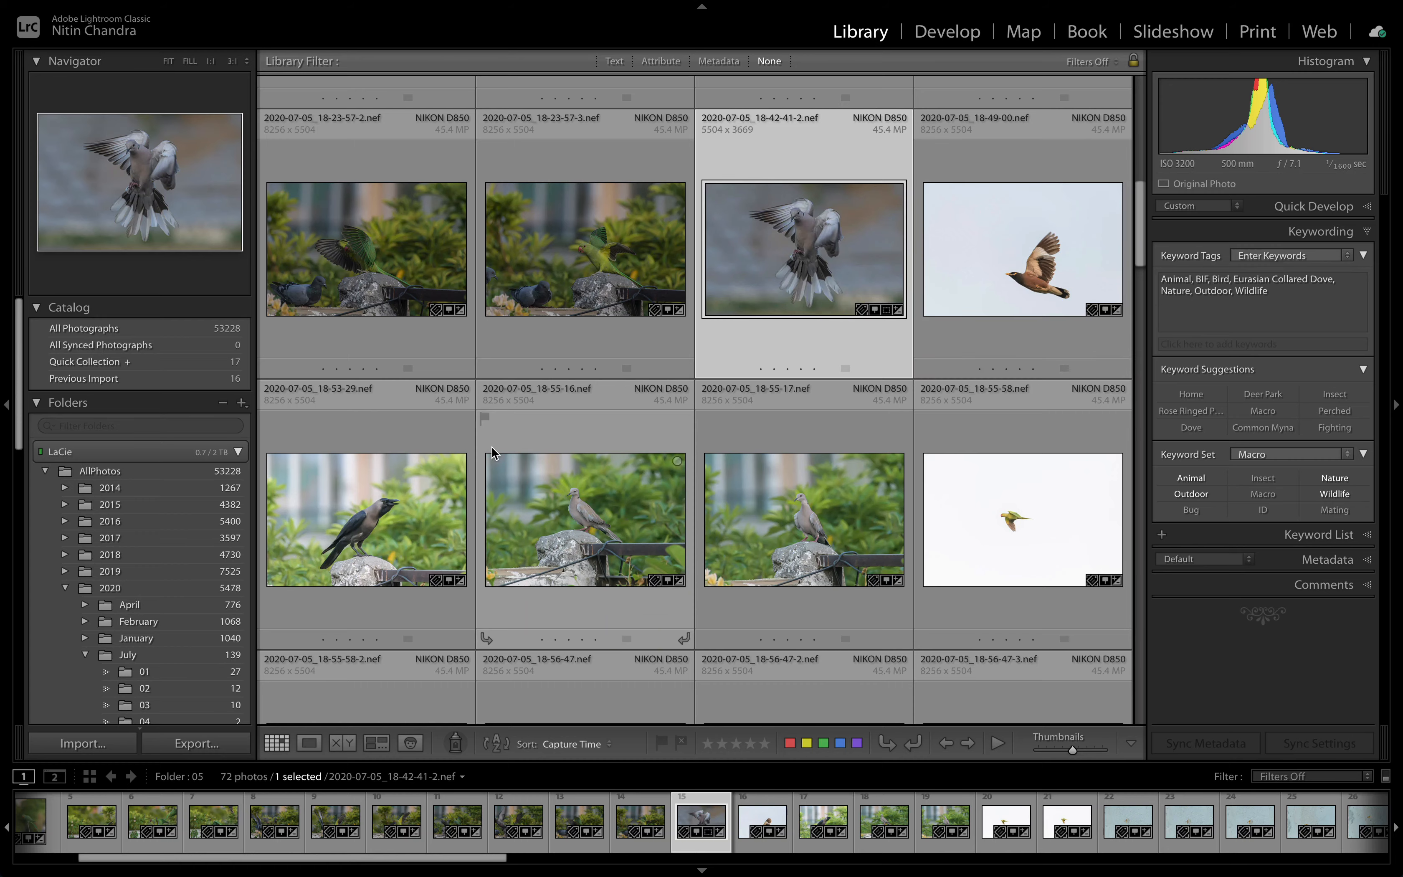
{"action": "left_click", "coordinate": [998, 265]}
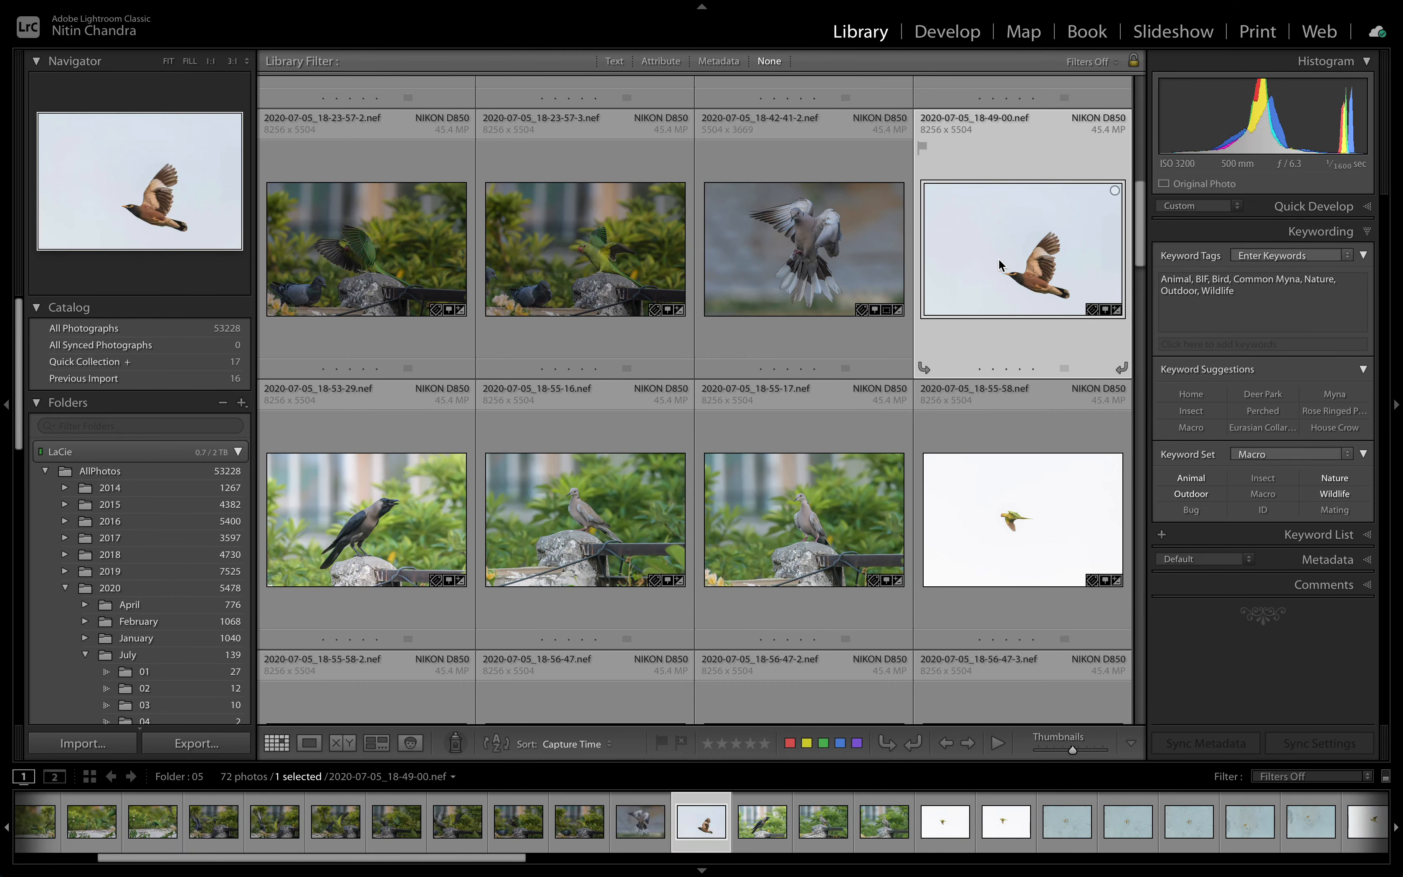
{"action": "left_click", "coordinate": [772, 247]}
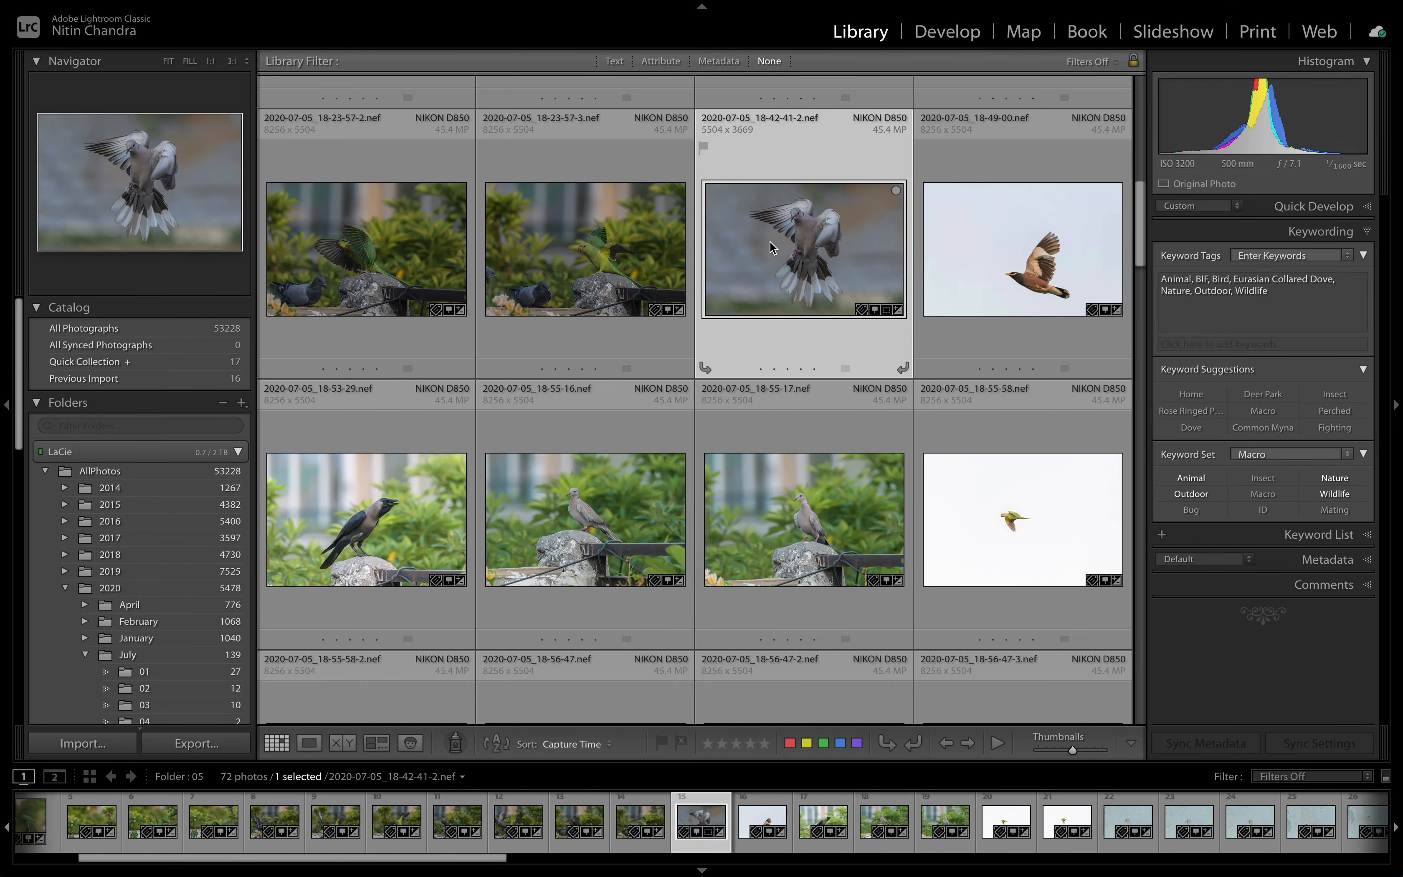
{"action": "double_click", "coordinate": [841, 239]}
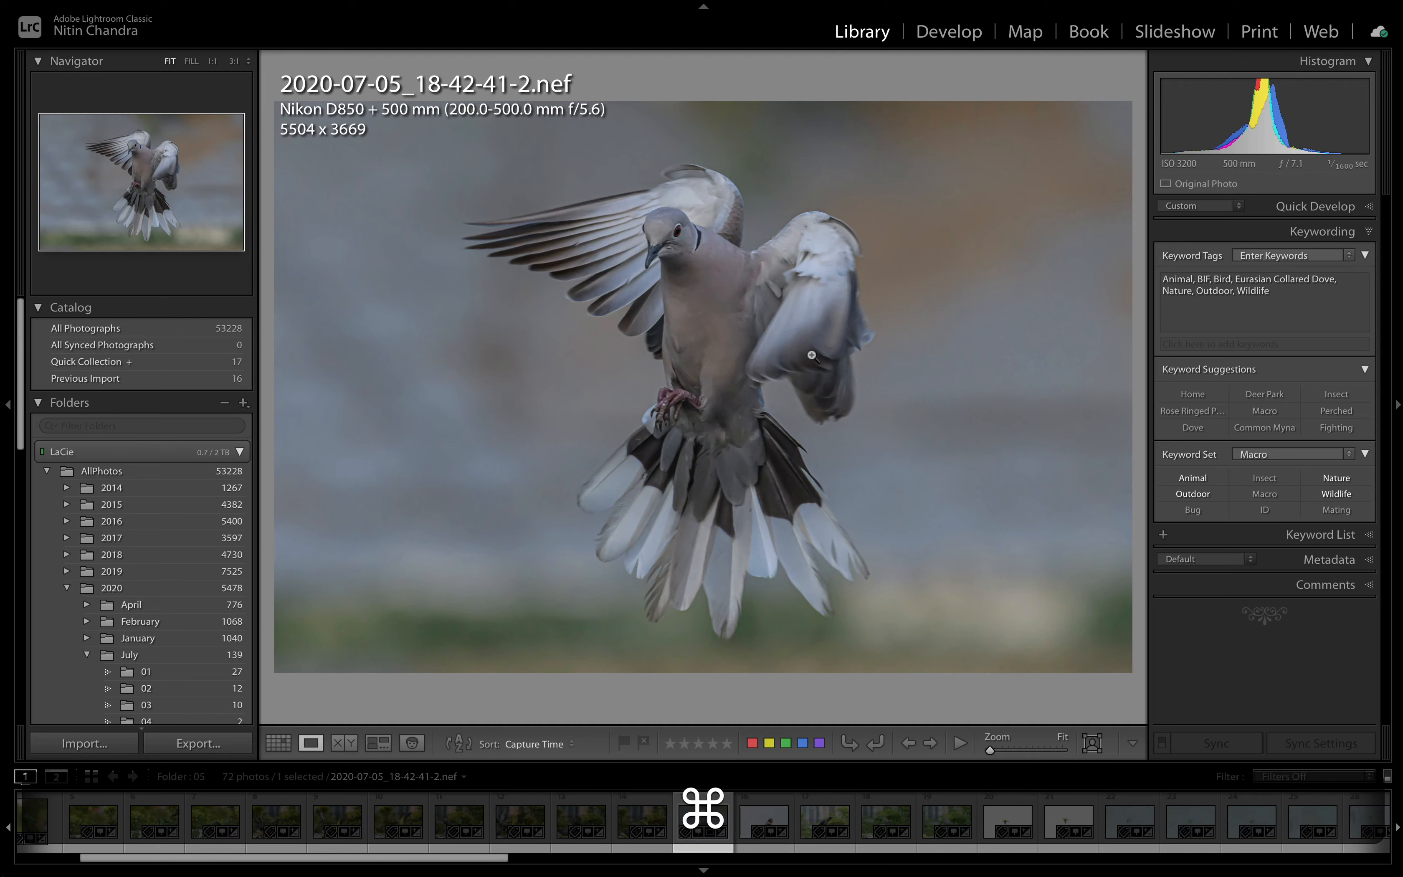
{"action": "key", "text": "shift+super+r"}
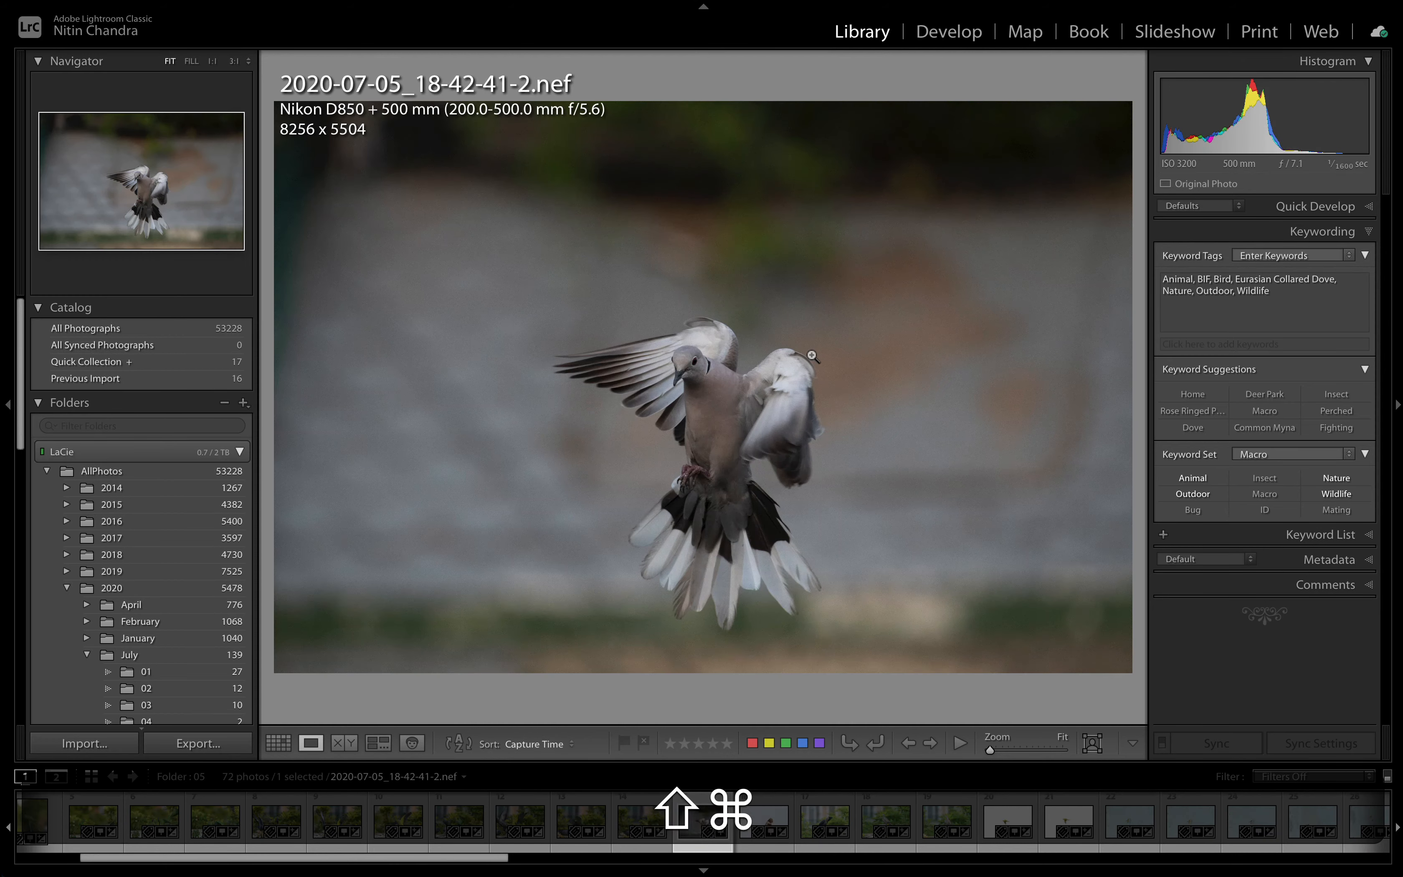
{"action": "left_click", "coordinate": [738, 428]}
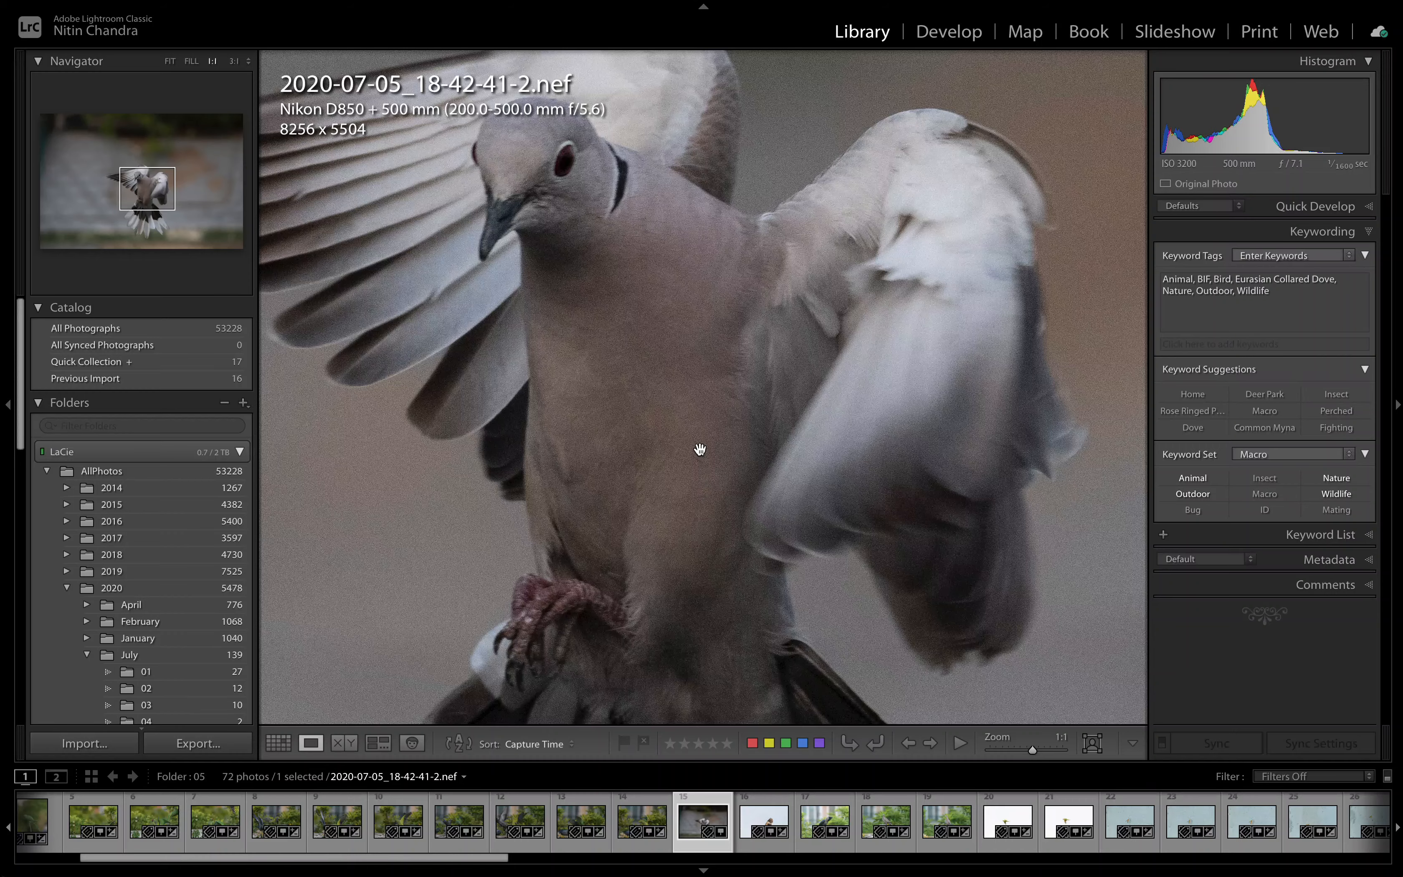
{"action": "key", "text": "d"}
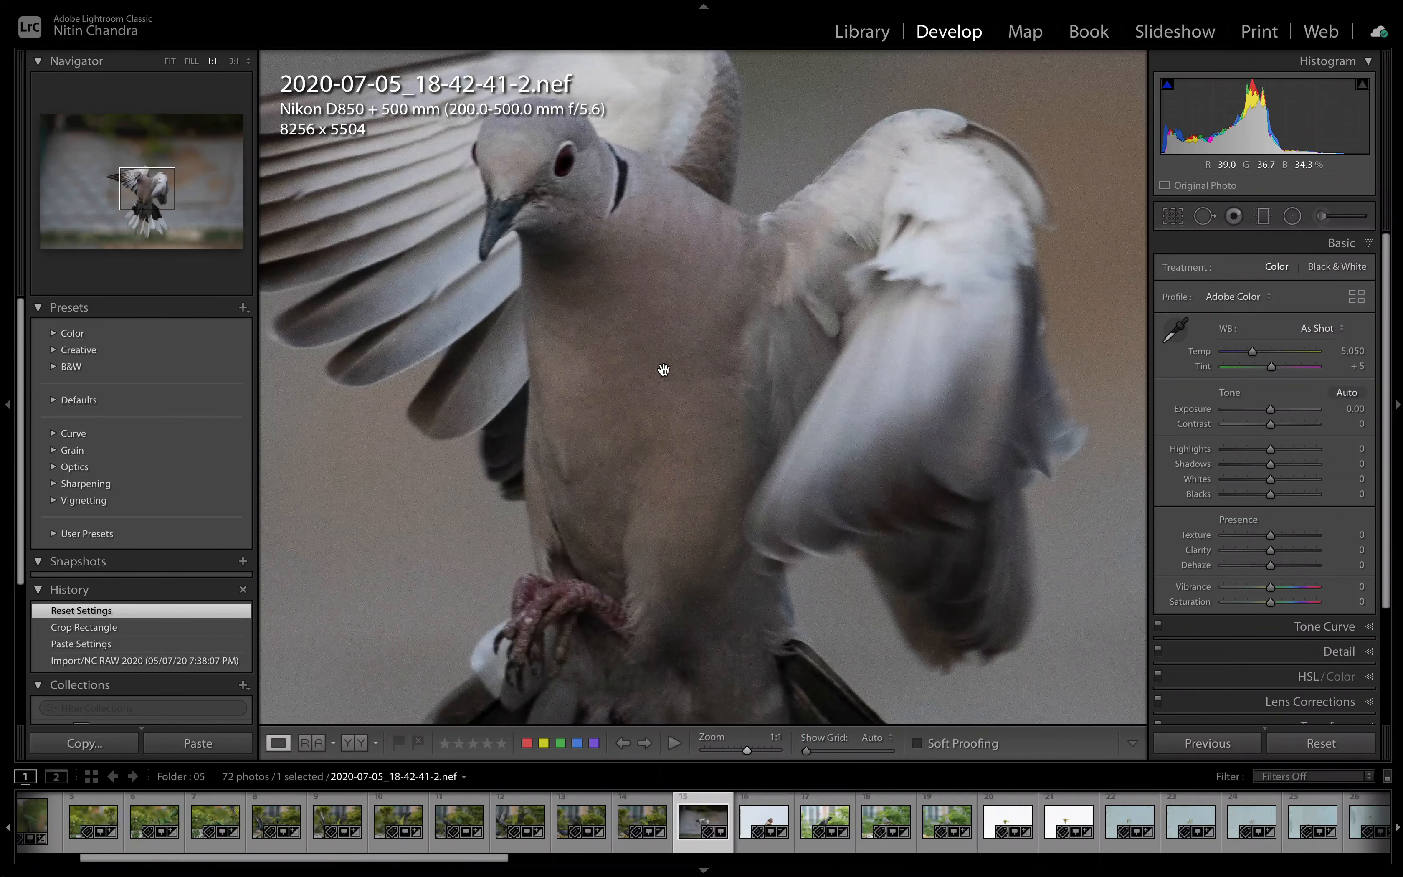
{"action": "left_click_drag", "start_coordinate": [550, 200], "coordinate": [649, 362]}
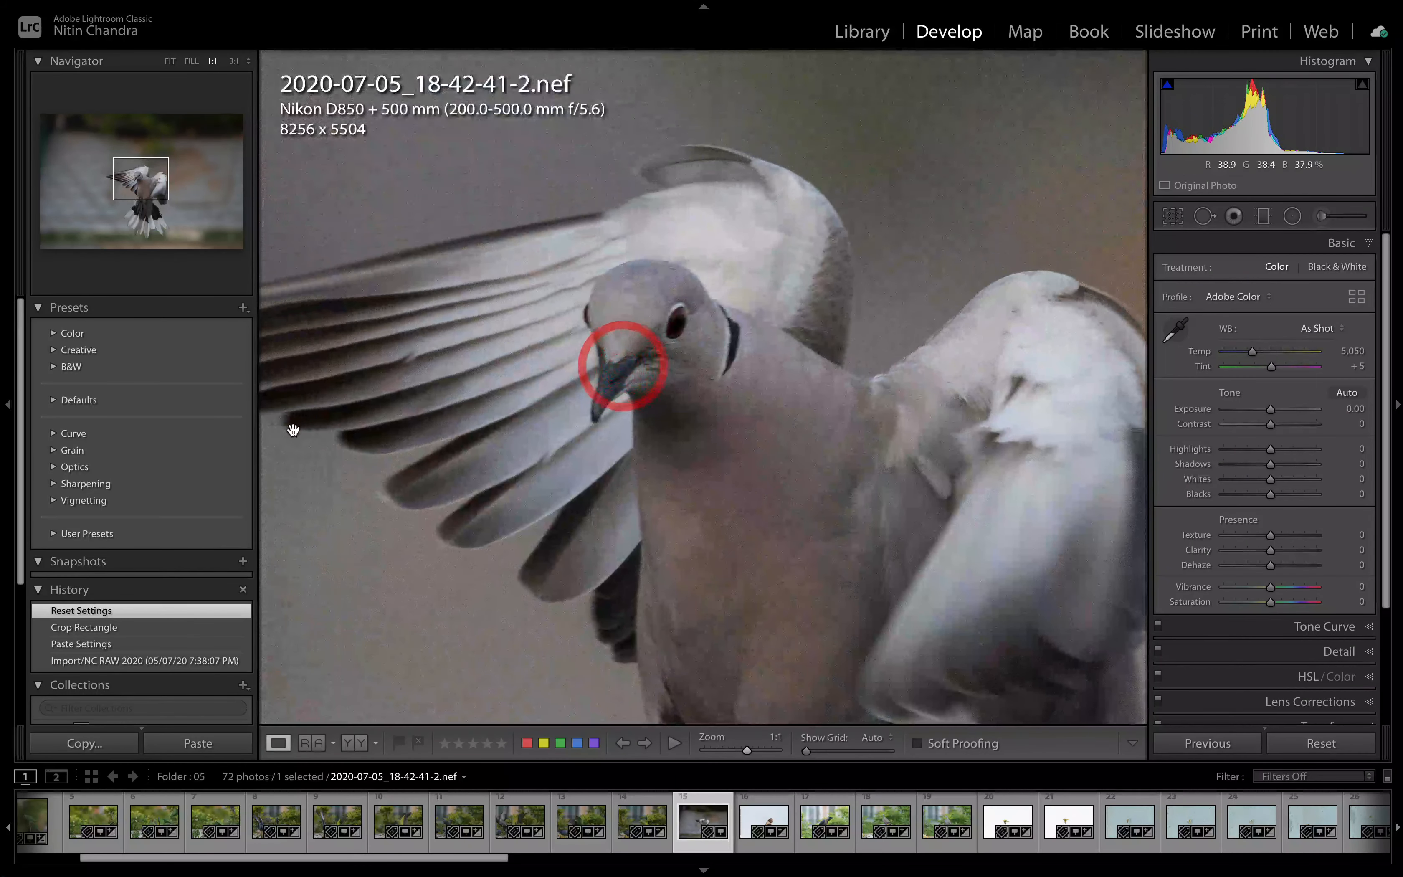
Apply the user preset NC RAW 2020 to the dove photo and view the whole image
{"action": "left_click", "coordinate": [53, 532]}
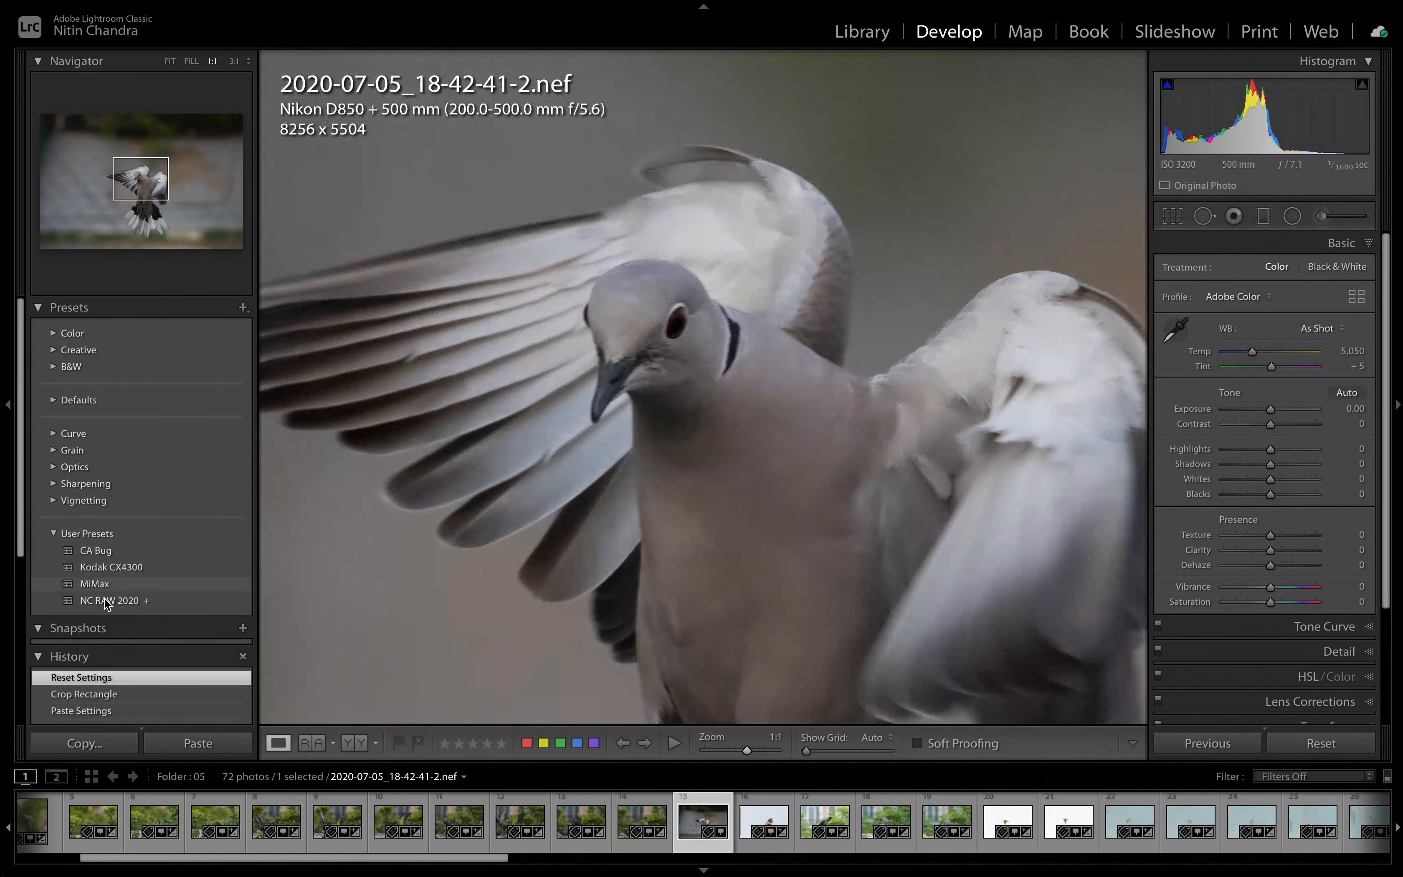
{"action": "left_click", "coordinate": [106, 601]}
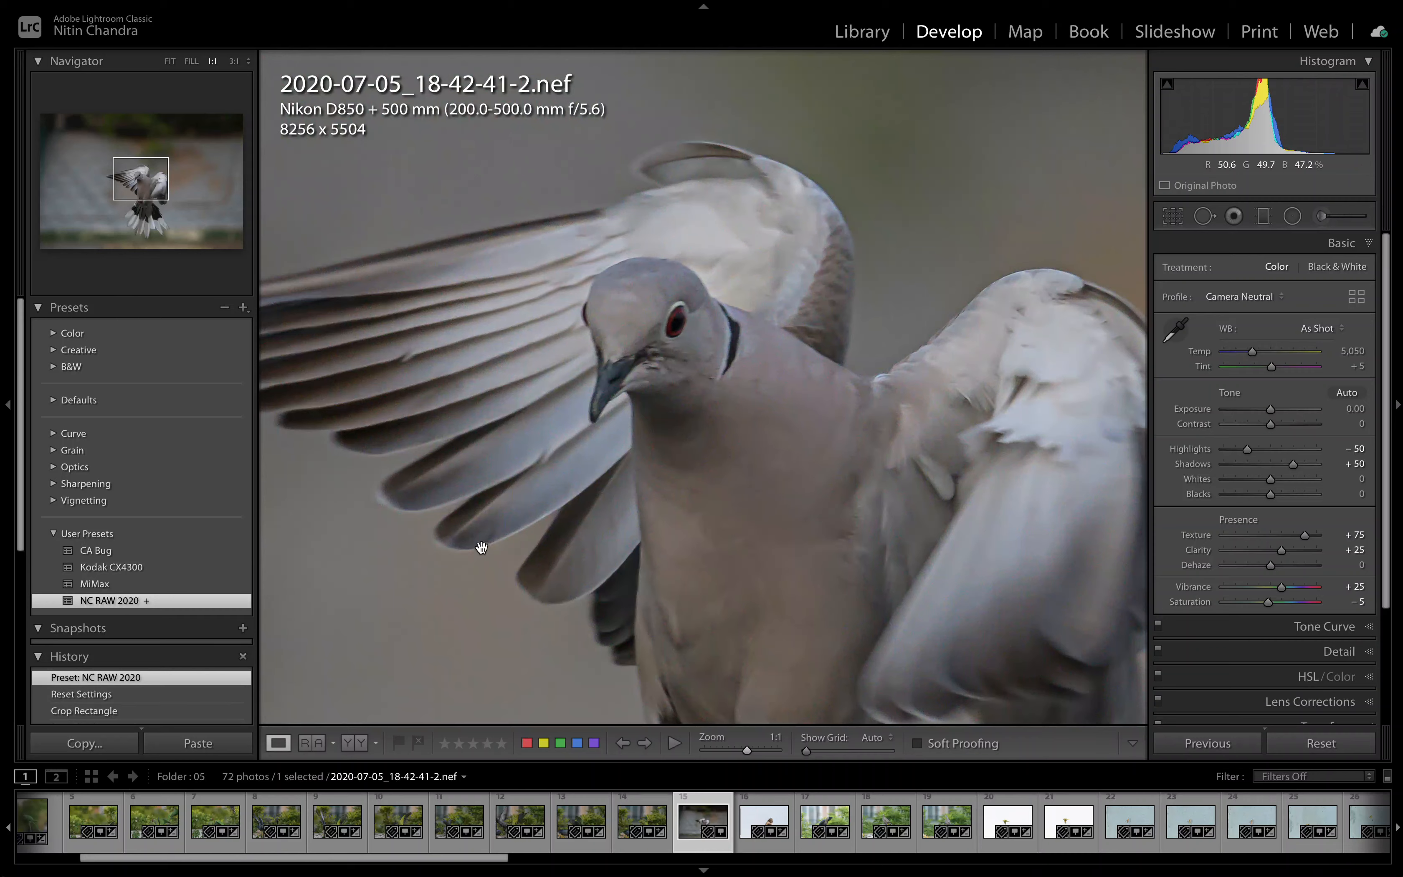
{"action": "left_click", "coordinate": [742, 459]}
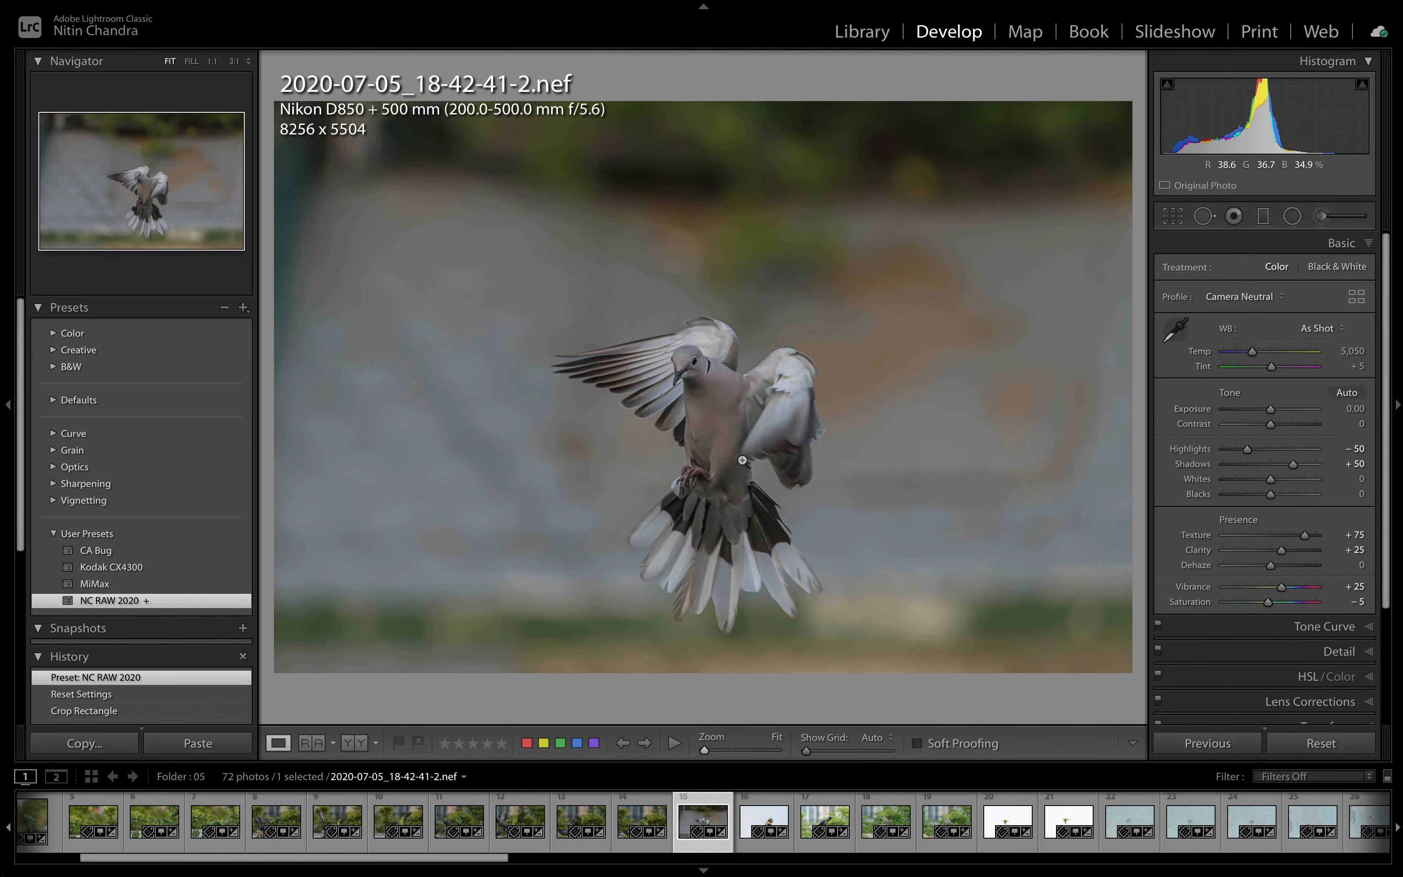
Restore the dove photo to its earlier Crop Rectangle history state
{"action": "scroll", "coordinate": [206, 675], "scroll_direction": "down", "scroll_amount": 2}
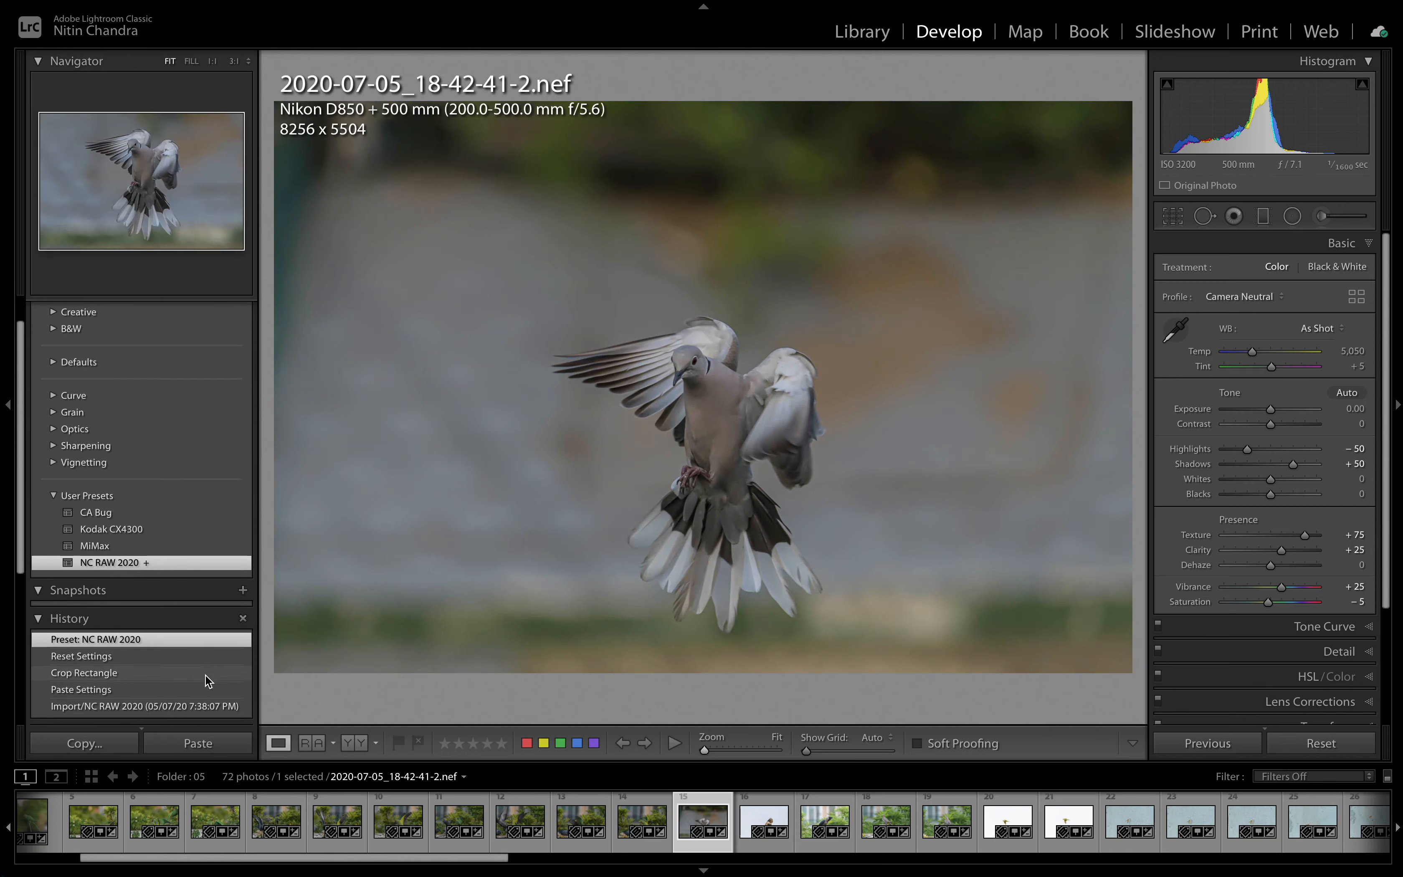
{"action": "scroll", "coordinate": [206, 674], "scroll_direction": "down", "scroll_amount": 1}
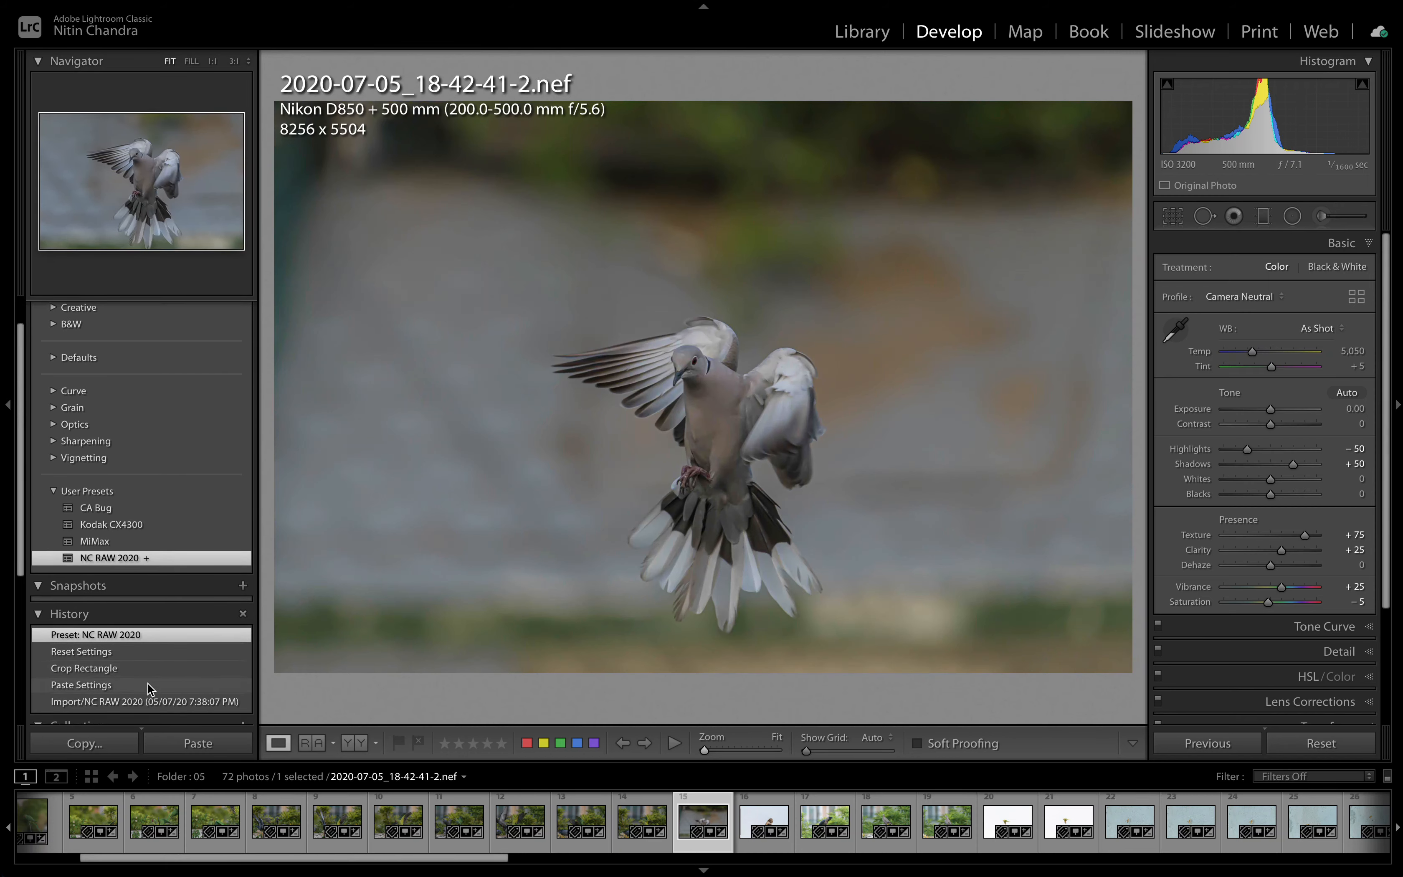
{"action": "left_click", "coordinate": [147, 666]}
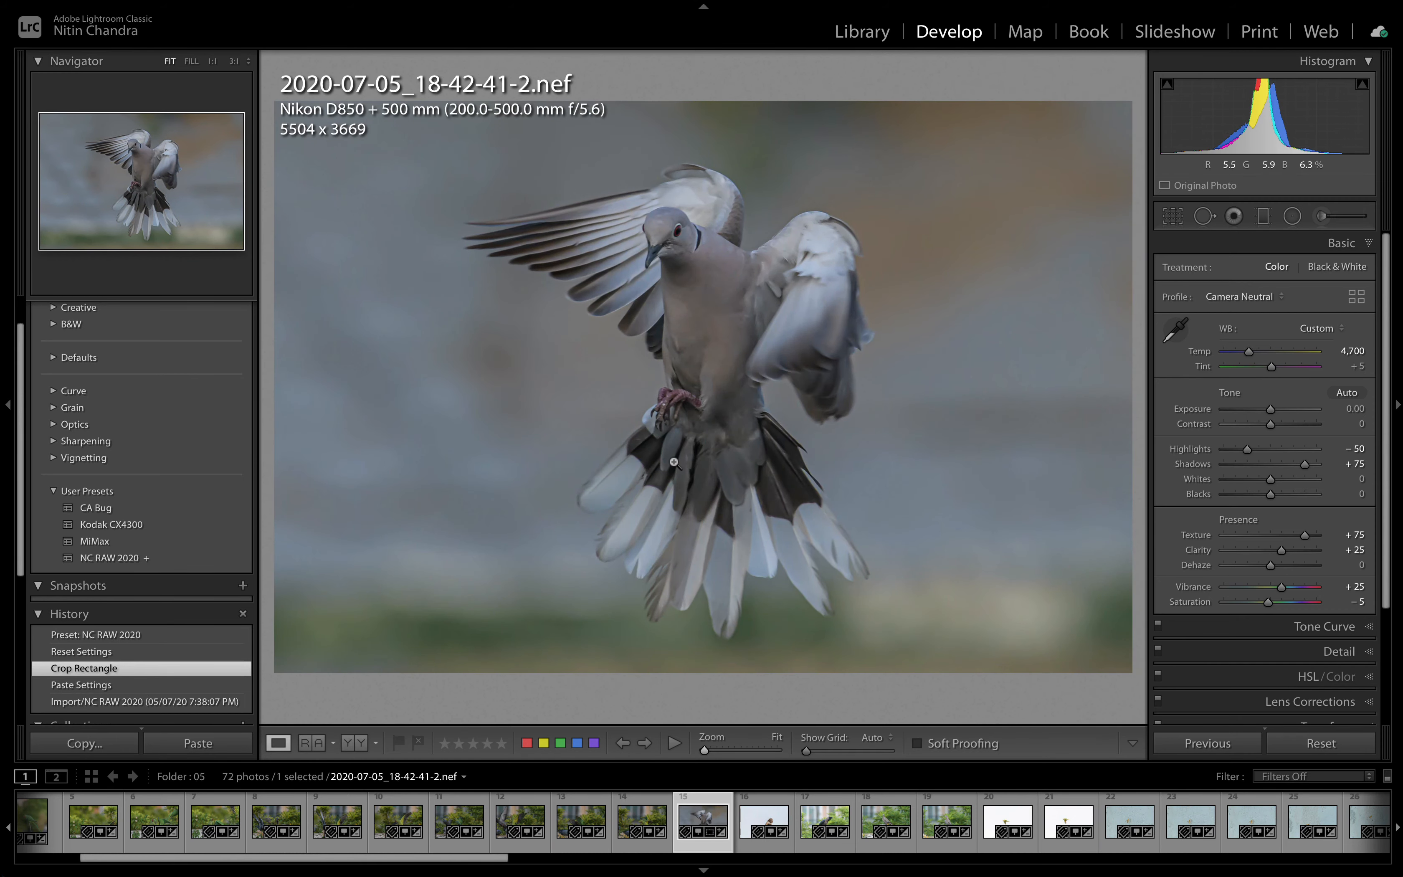
Reset the develop settings of the flying myna photo 2020-07-05_18-49-00.nef, viewed at 1:1, and reapply the NC RAW 2020 preset
{"action": "key", "text": "Right"}
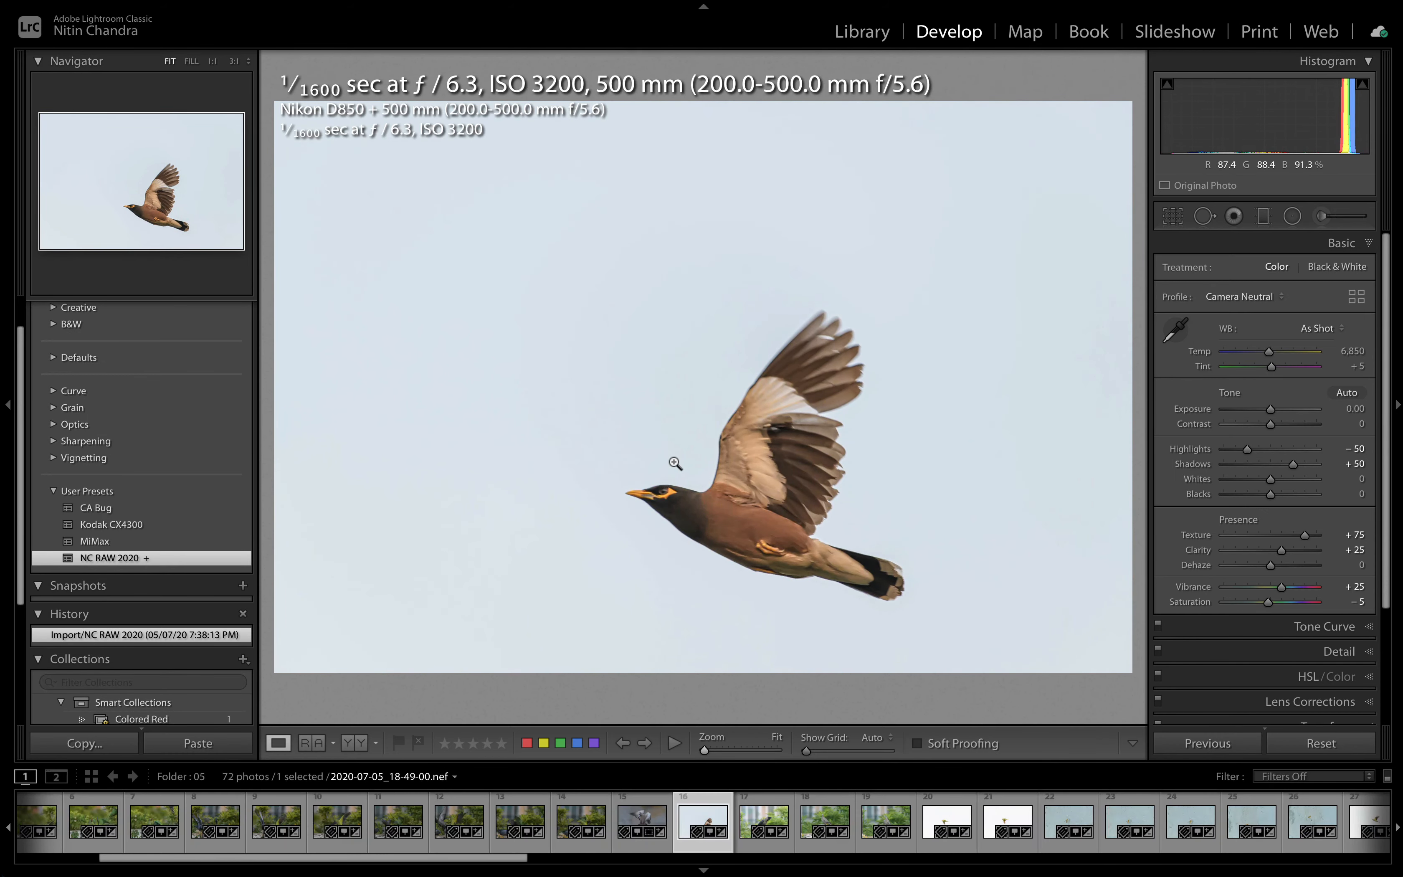
{"action": "left_click", "coordinate": [694, 529]}
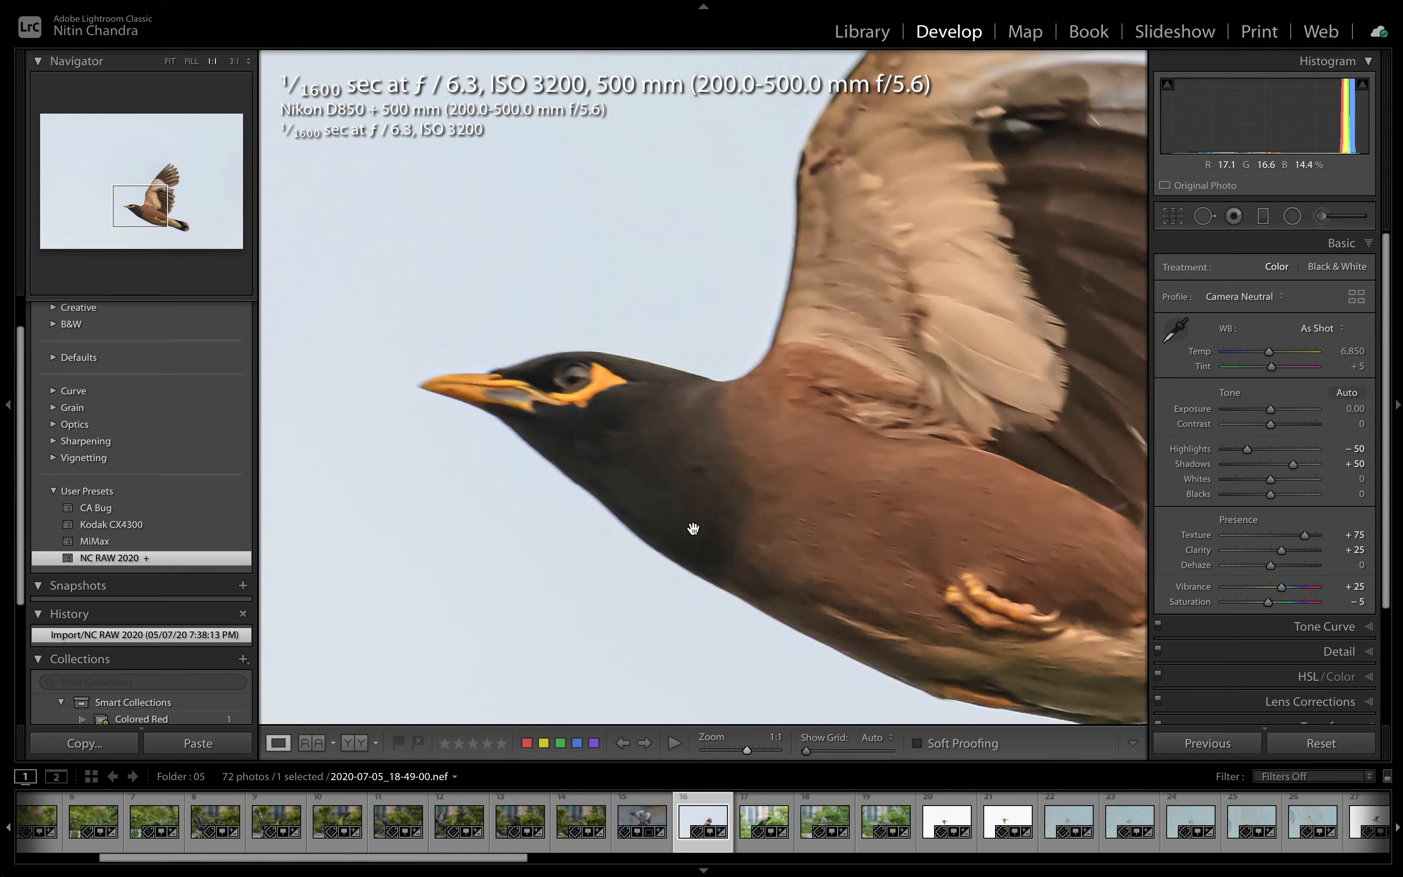
{"action": "key", "text": "shift+super"}
{"action": "key", "text": "shift+super+r"}
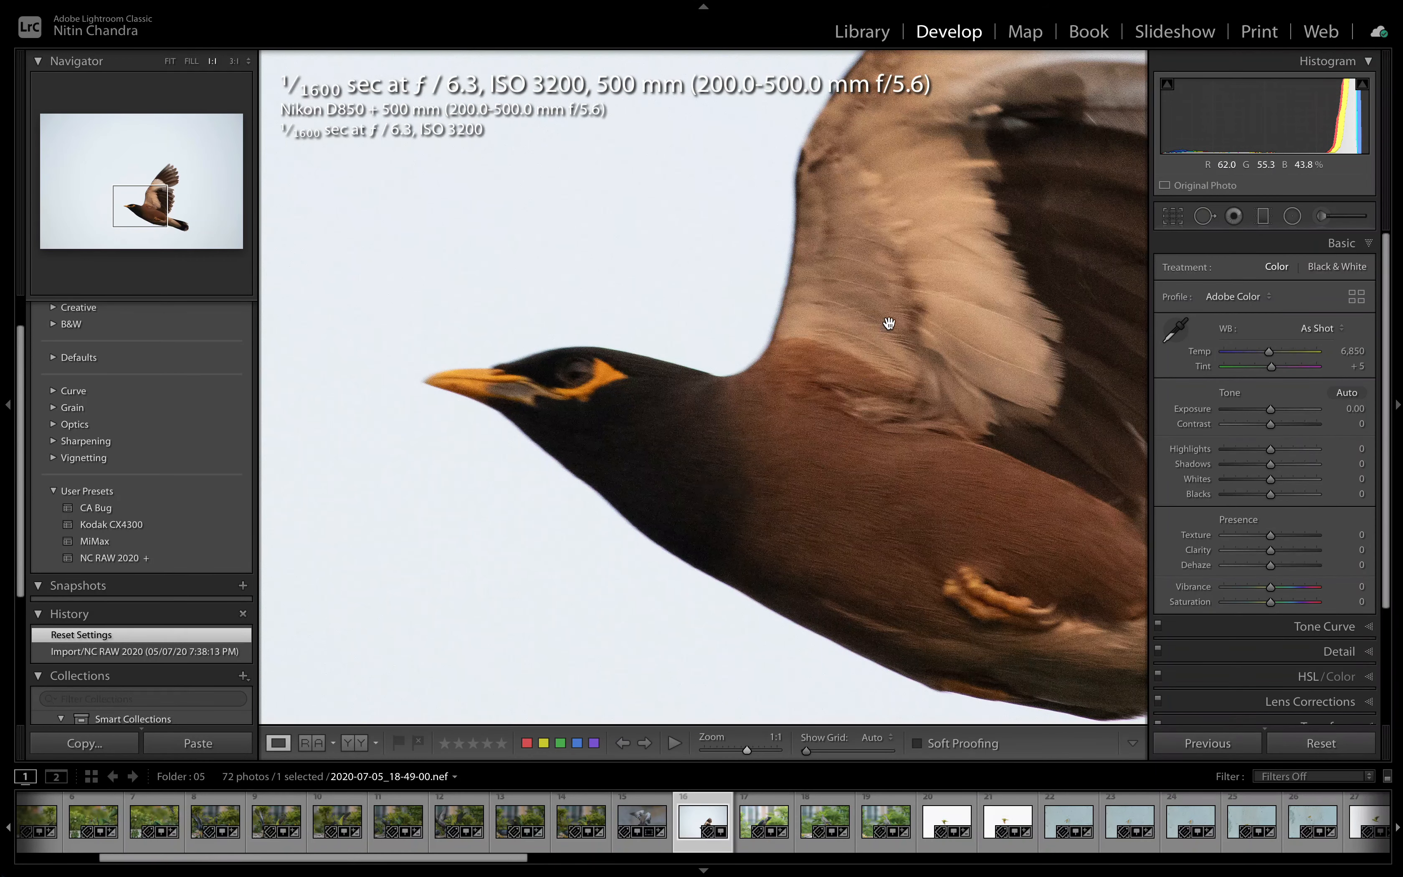
{"action": "left_click", "coordinate": [118, 558]}
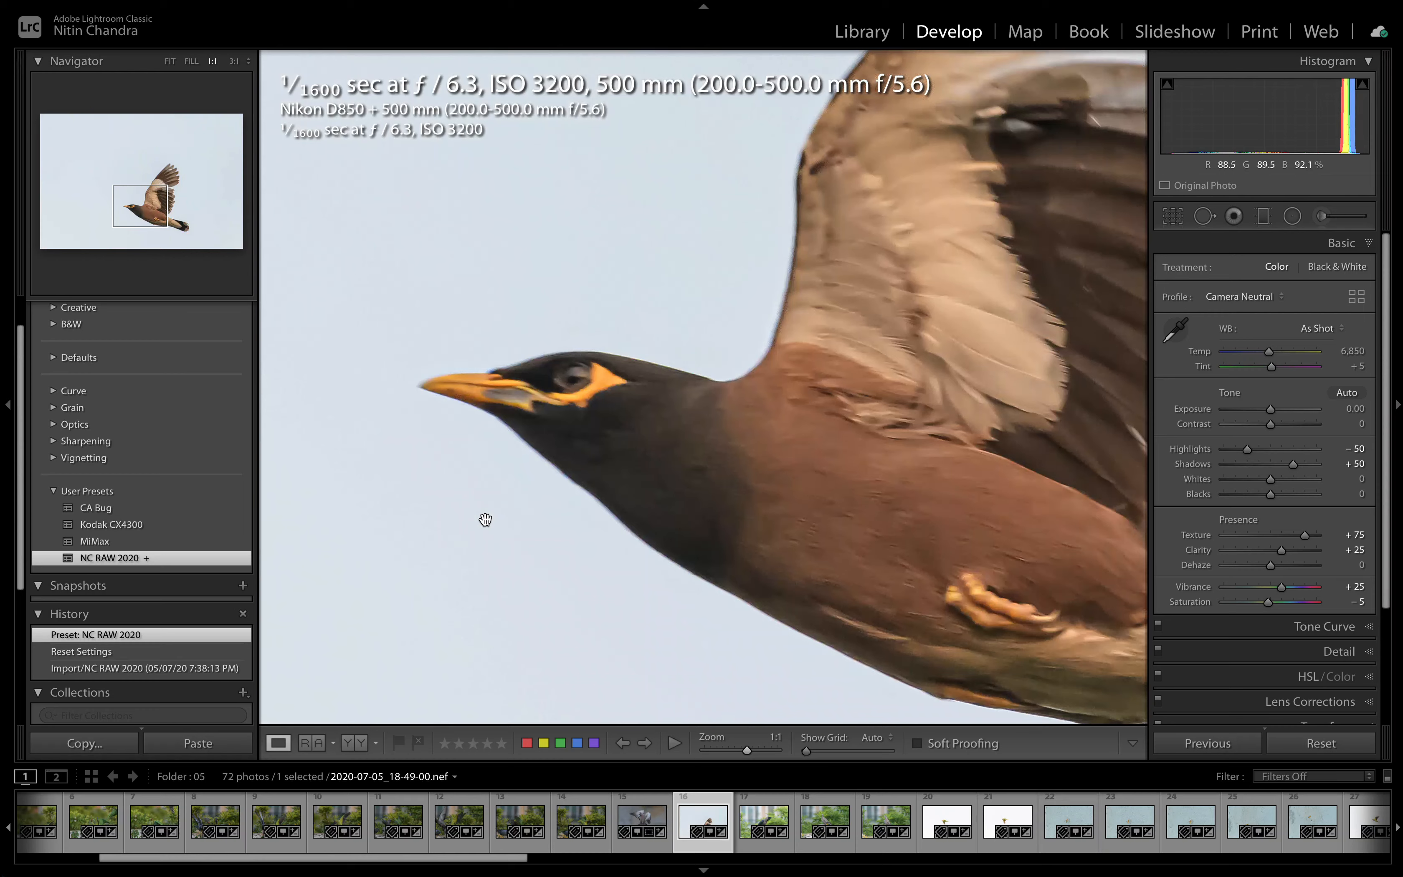
Set the luminance Detail value of the myna photo's noise reduction to 50
{"action": "left_click", "coordinate": [1335, 652]}
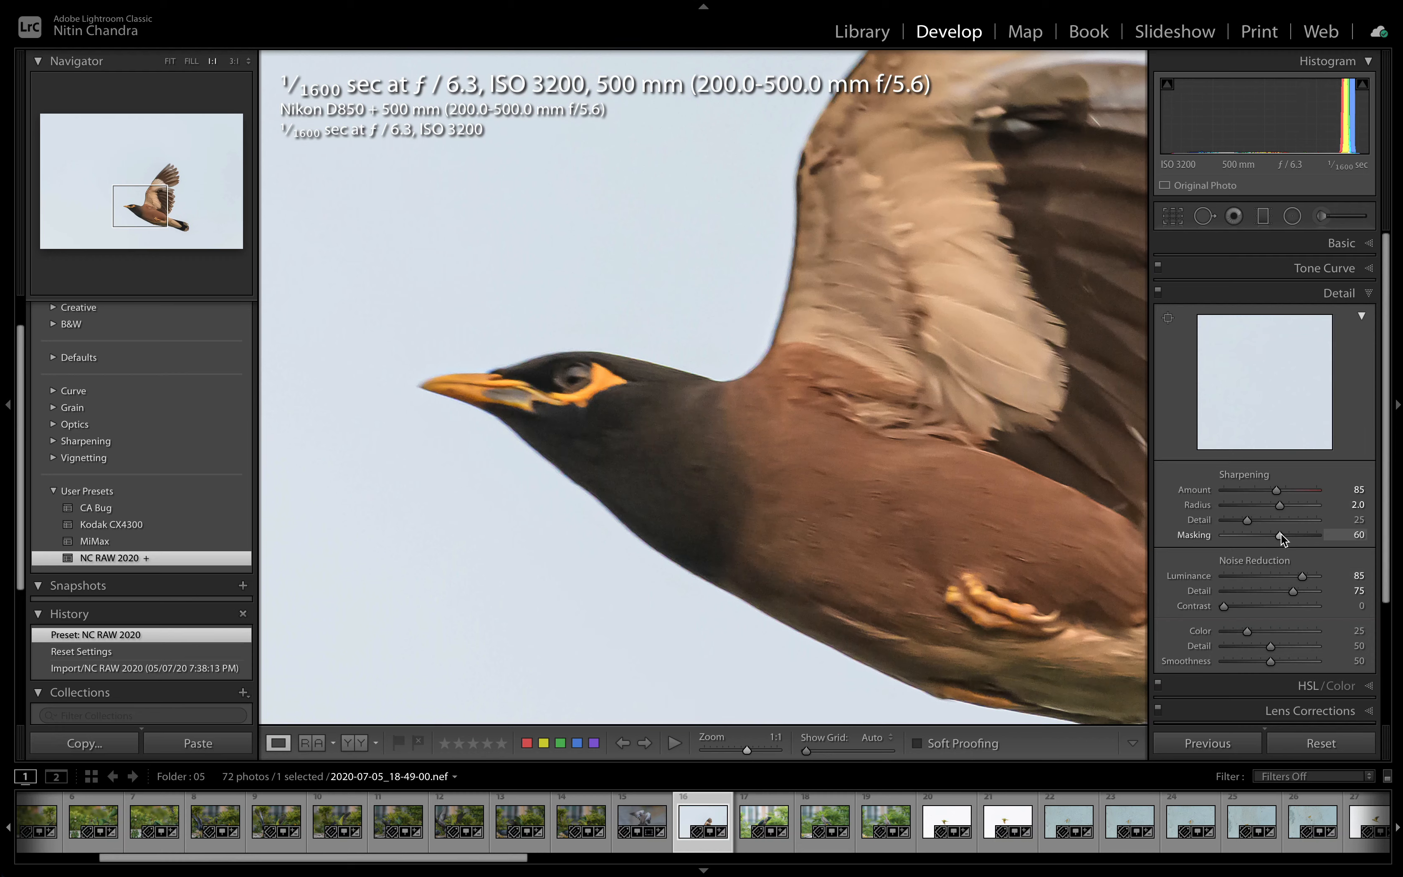
{"action": "key", "text": "Down"}
{"action": "key", "text": "Down"}
{"action": "key", "text": "Down"}
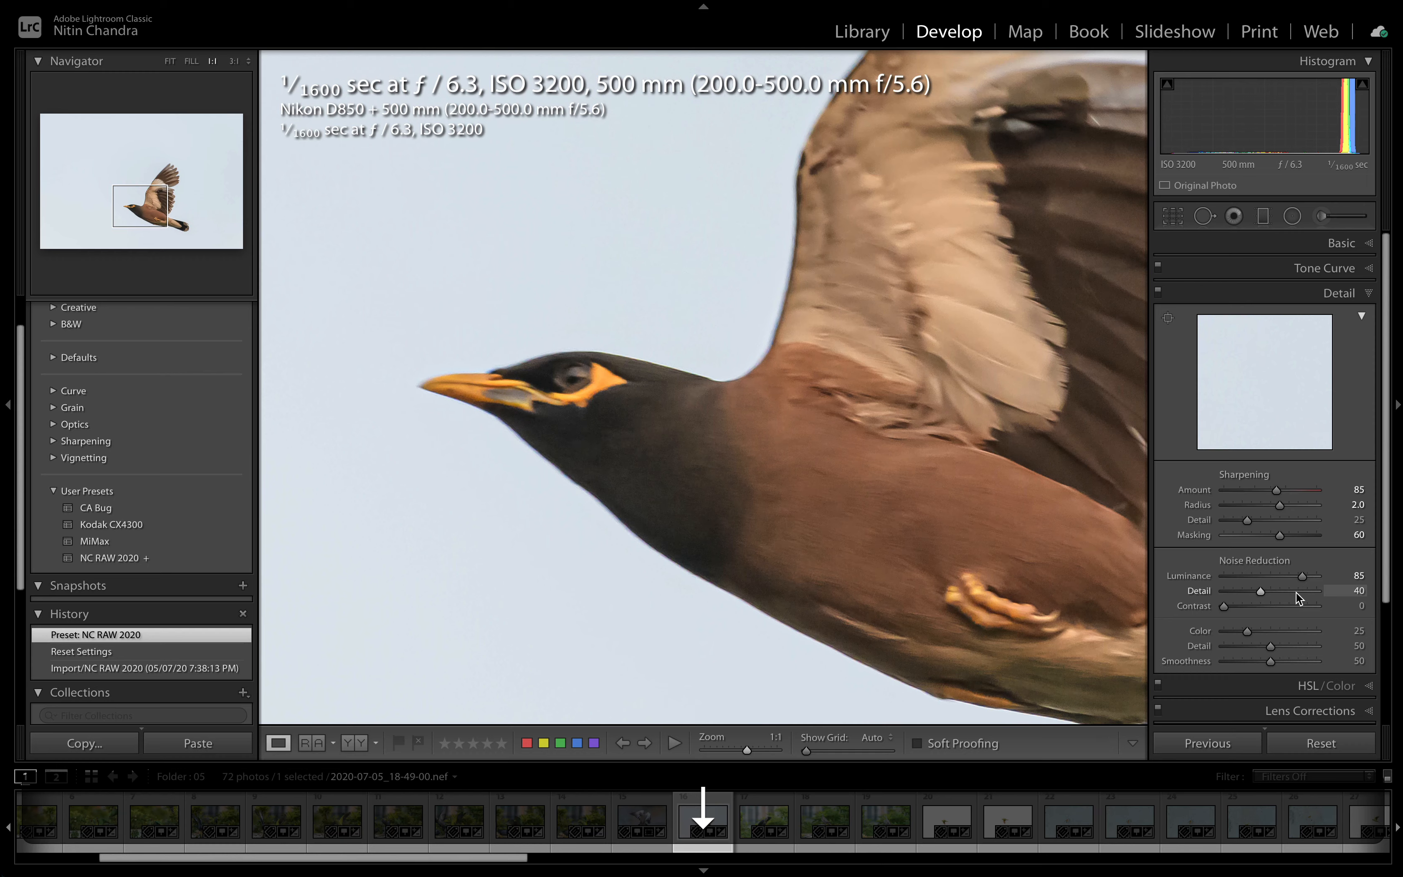
{"action": "key", "text": "Up"}
{"action": "key", "text": "Up"}
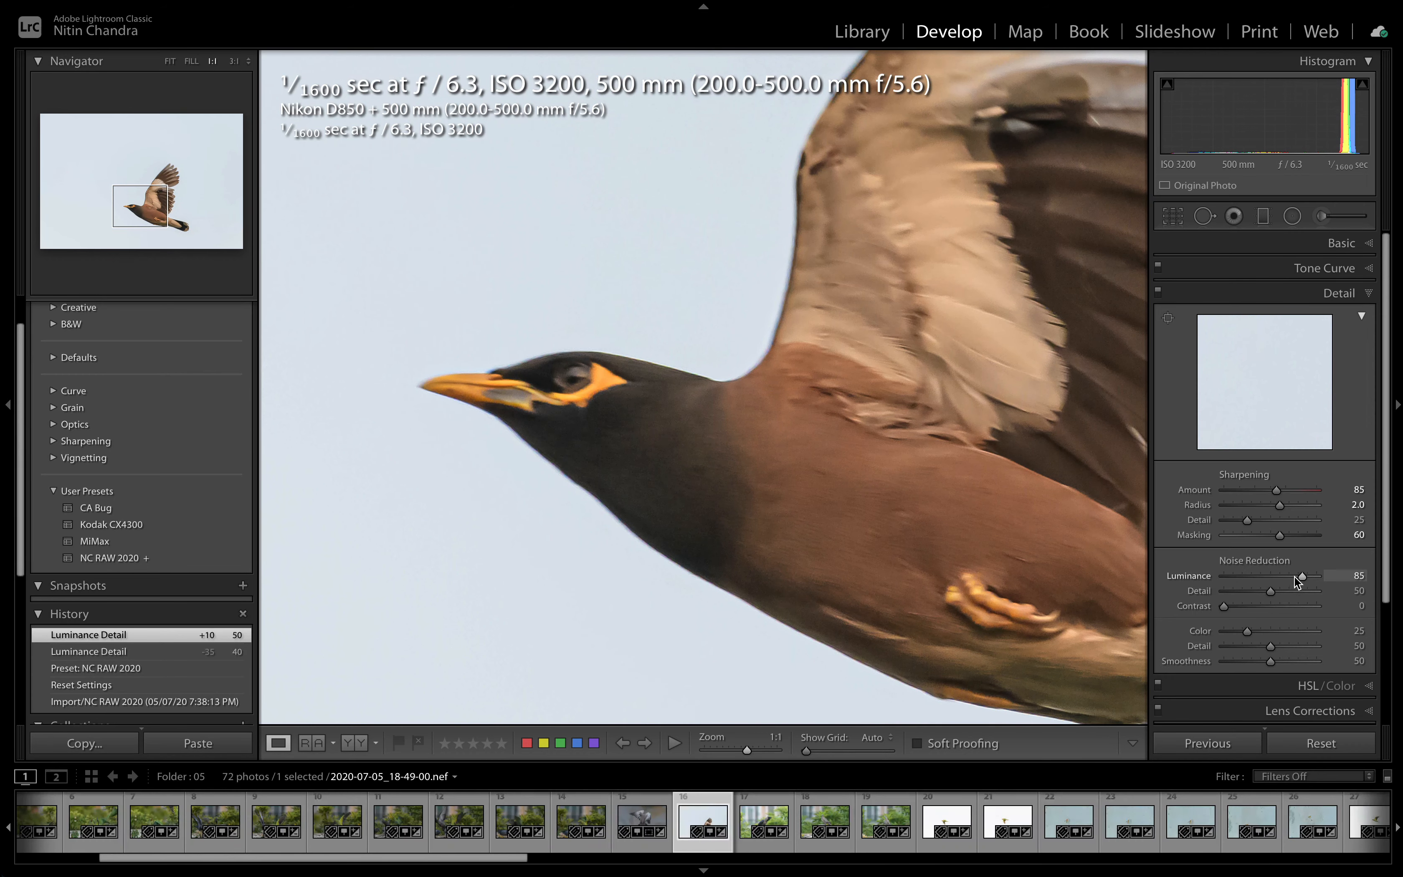
Set the Luminance noise reduction of the myna photo to 50
{"action": "key", "text": "Down"}
{"action": "key", "text": "Down"}
{"action": "key", "text": "Down"}
{"action": "key", "text": "Down"}
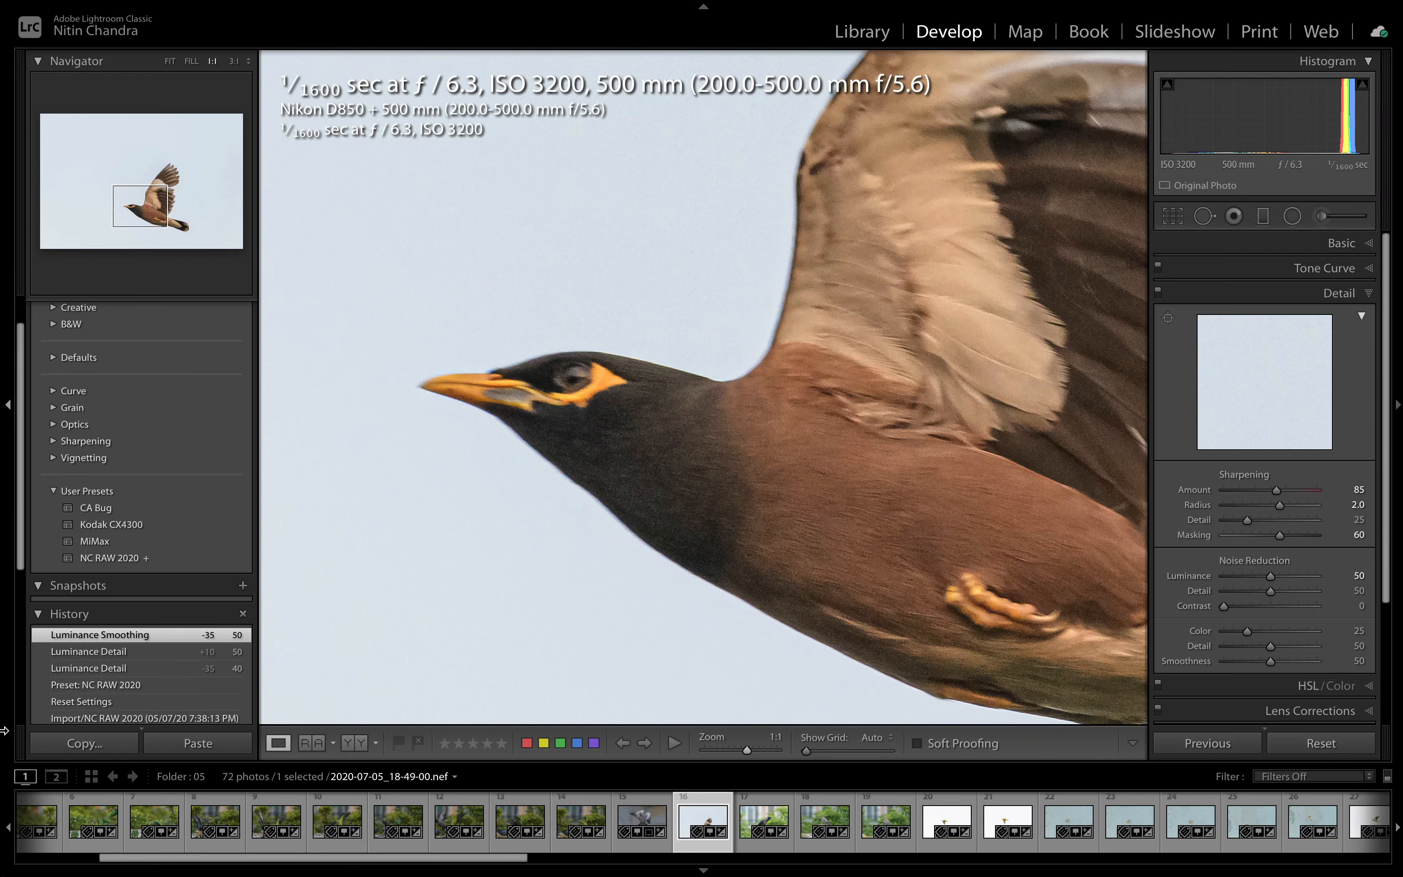
Return the myna photo to its NC RAW 2020 preset history state and move on to the crow photo
{"action": "left_click", "coordinate": [133, 691]}
{"action": "key", "text": "Right"}
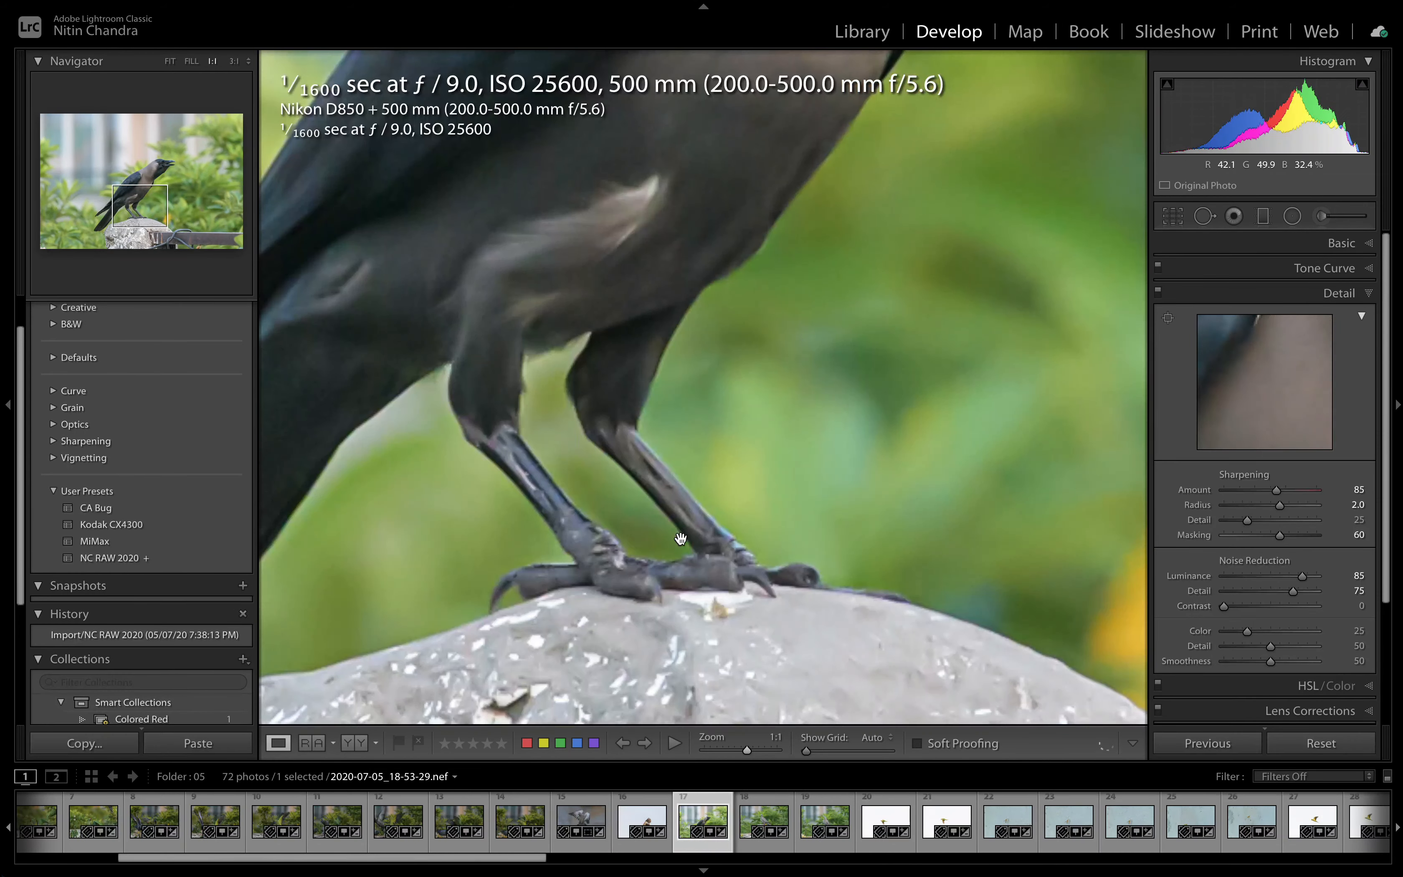
Reset the develop settings of the crow photo 2020-07-05_18-53-29.nef and reapply the NC RAW 2020 preset while viewing it at 1:1
{"action": "left_click", "coordinate": [704, 502]}
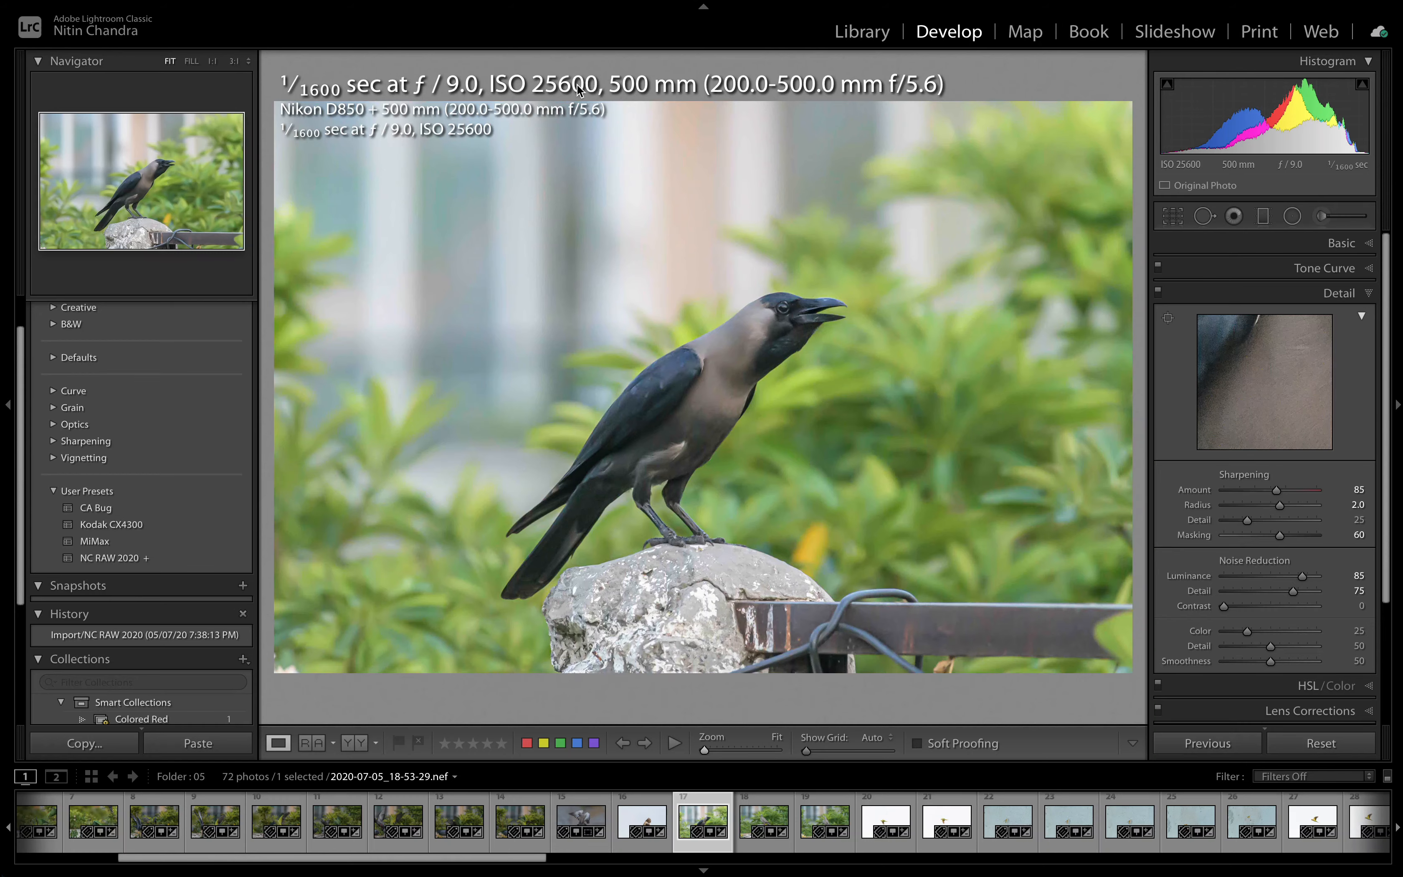
{"action": "left_click", "coordinate": [753, 345]}
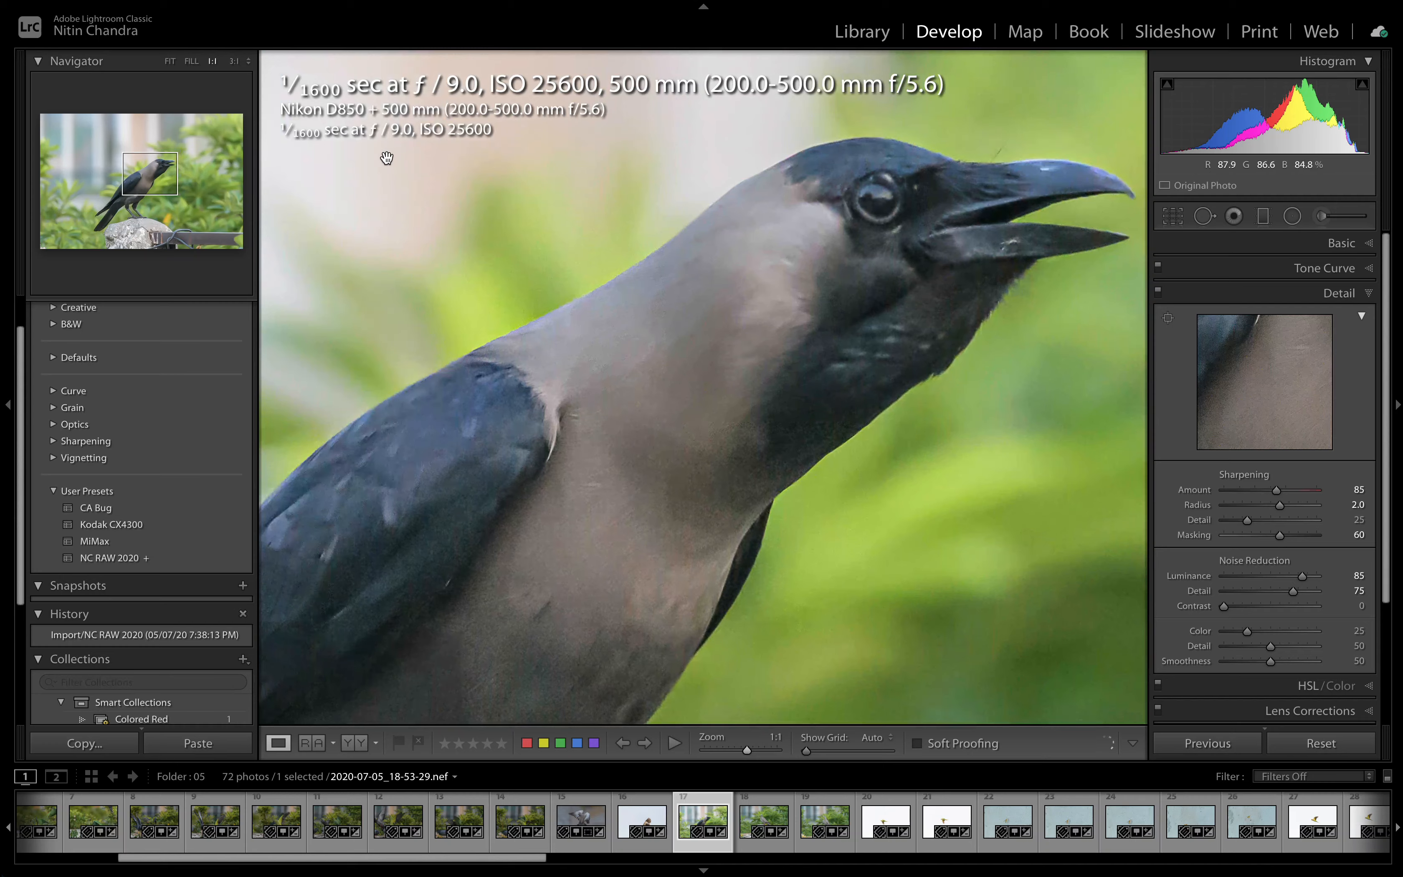
{"action": "left_click", "coordinate": [708, 408]}
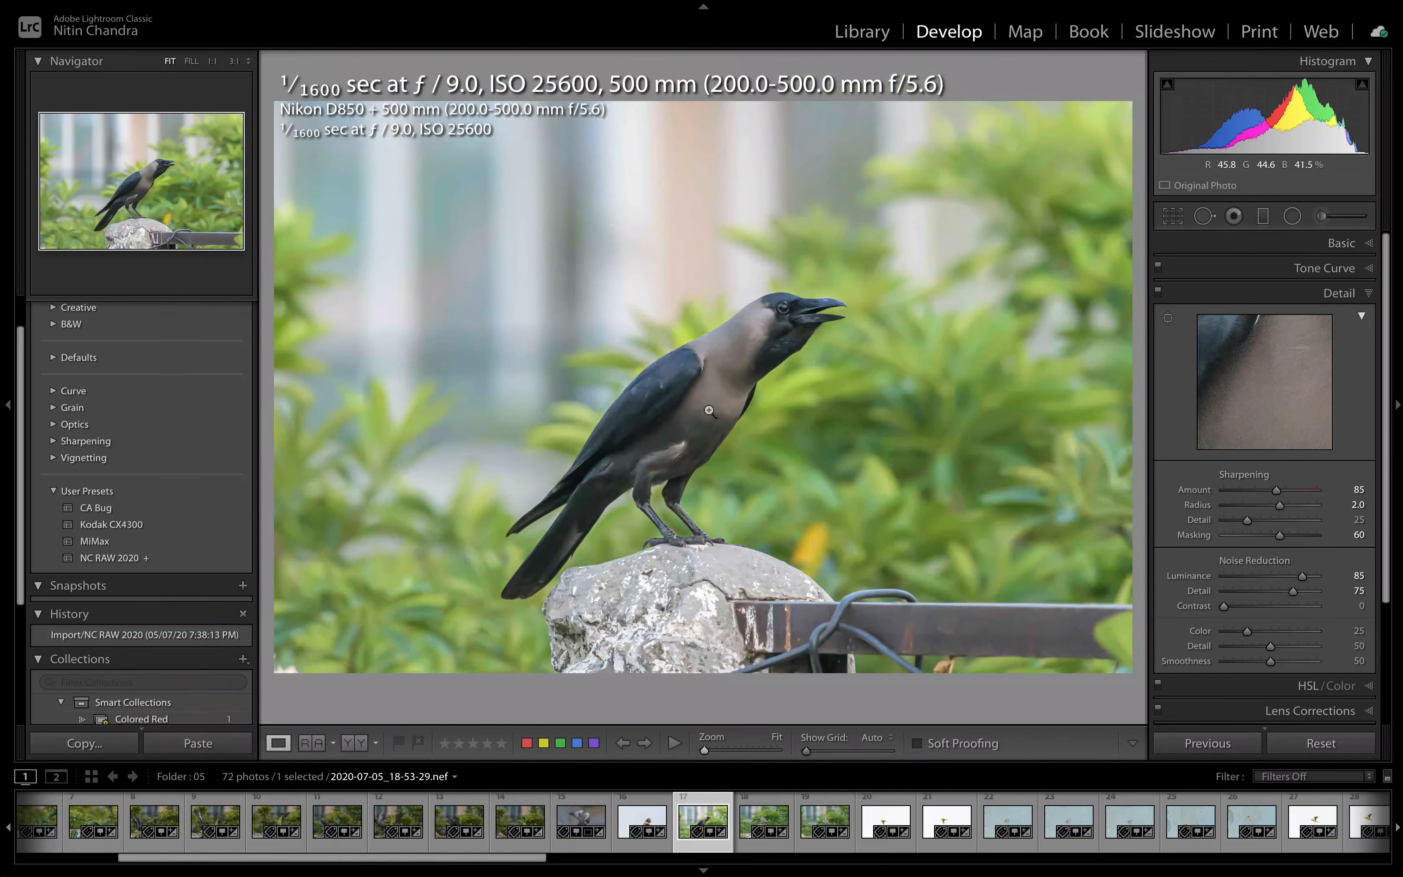
{"action": "left_click", "coordinate": [740, 355]}
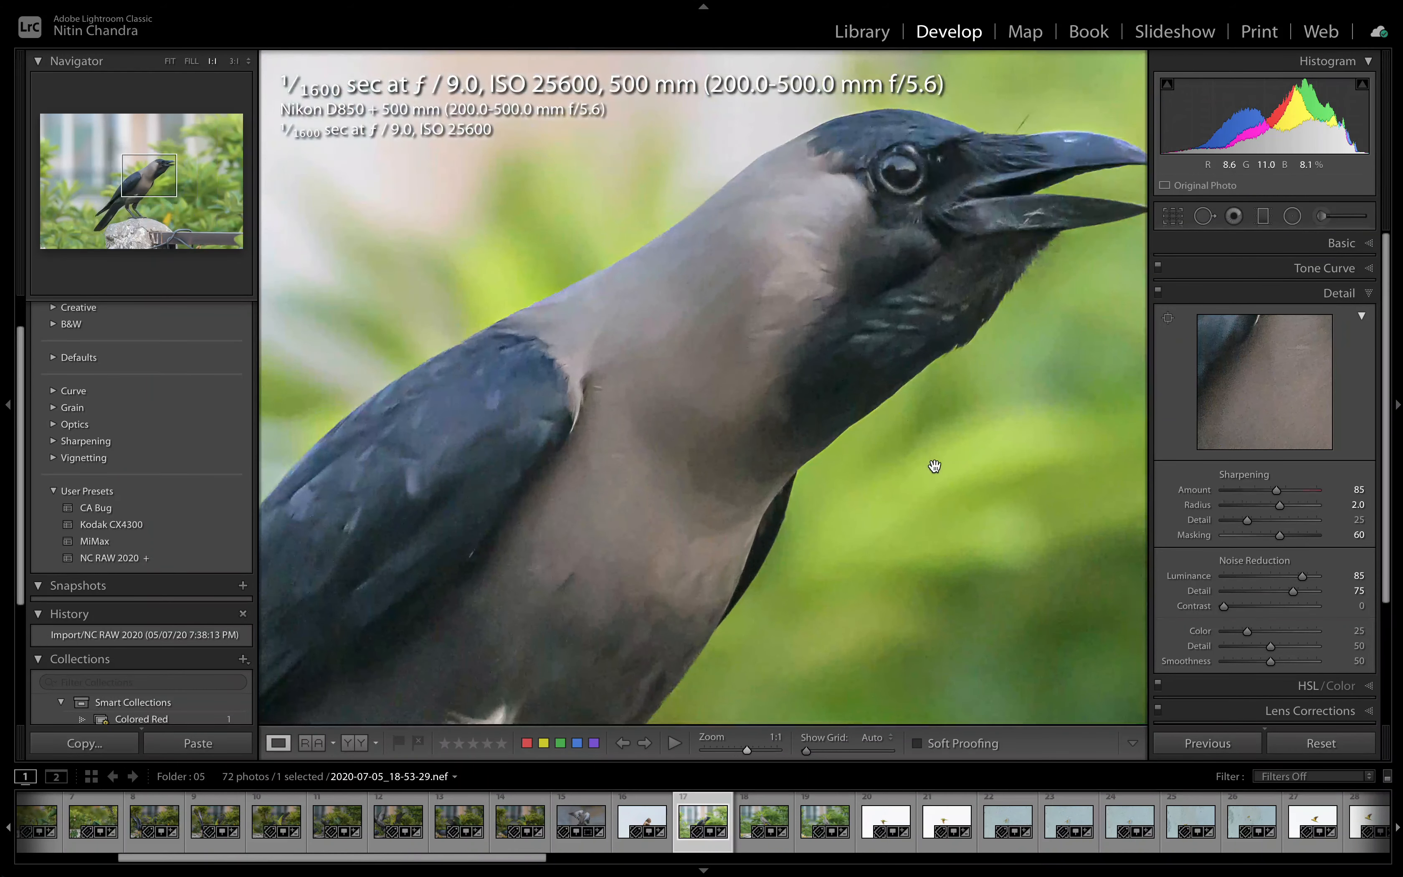
{"action": "key", "text": "ctrl+shift+r"}
{"action": "left_click", "coordinate": [870, 477]}
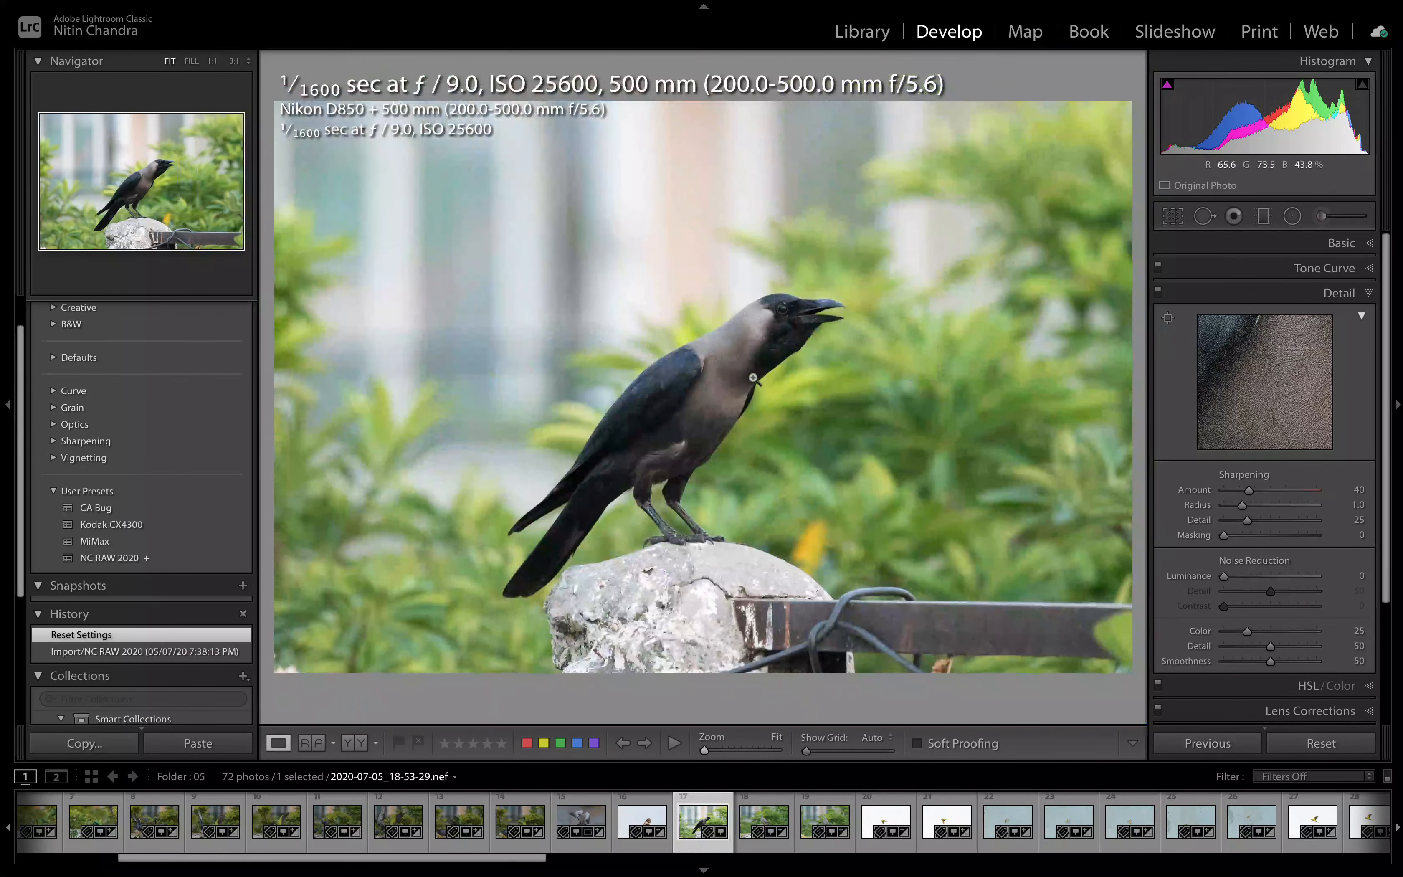
{"action": "left_click", "coordinate": [753, 378]}
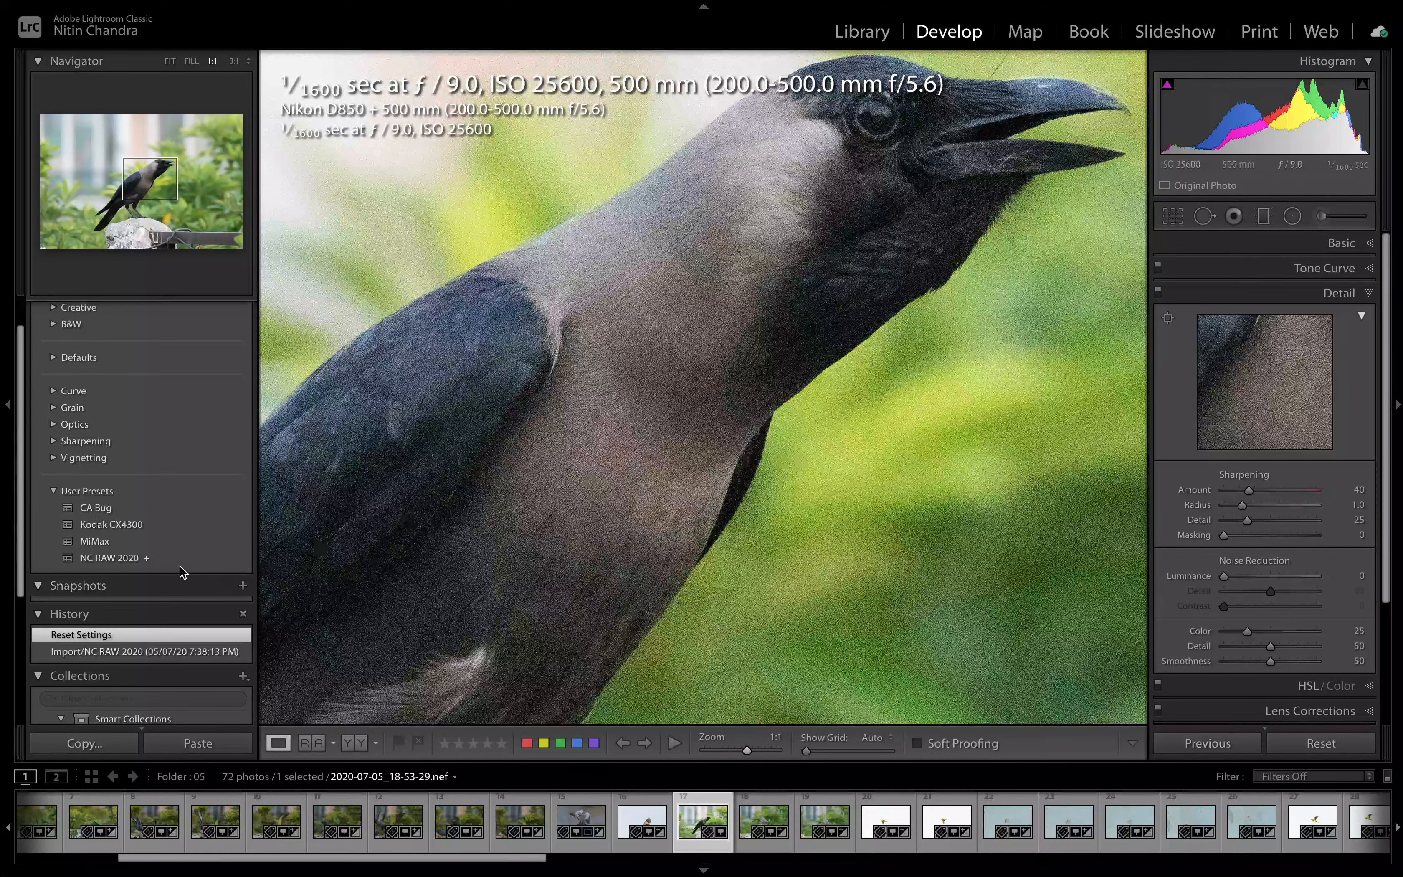
{"action": "left_click", "coordinate": [166, 558]}
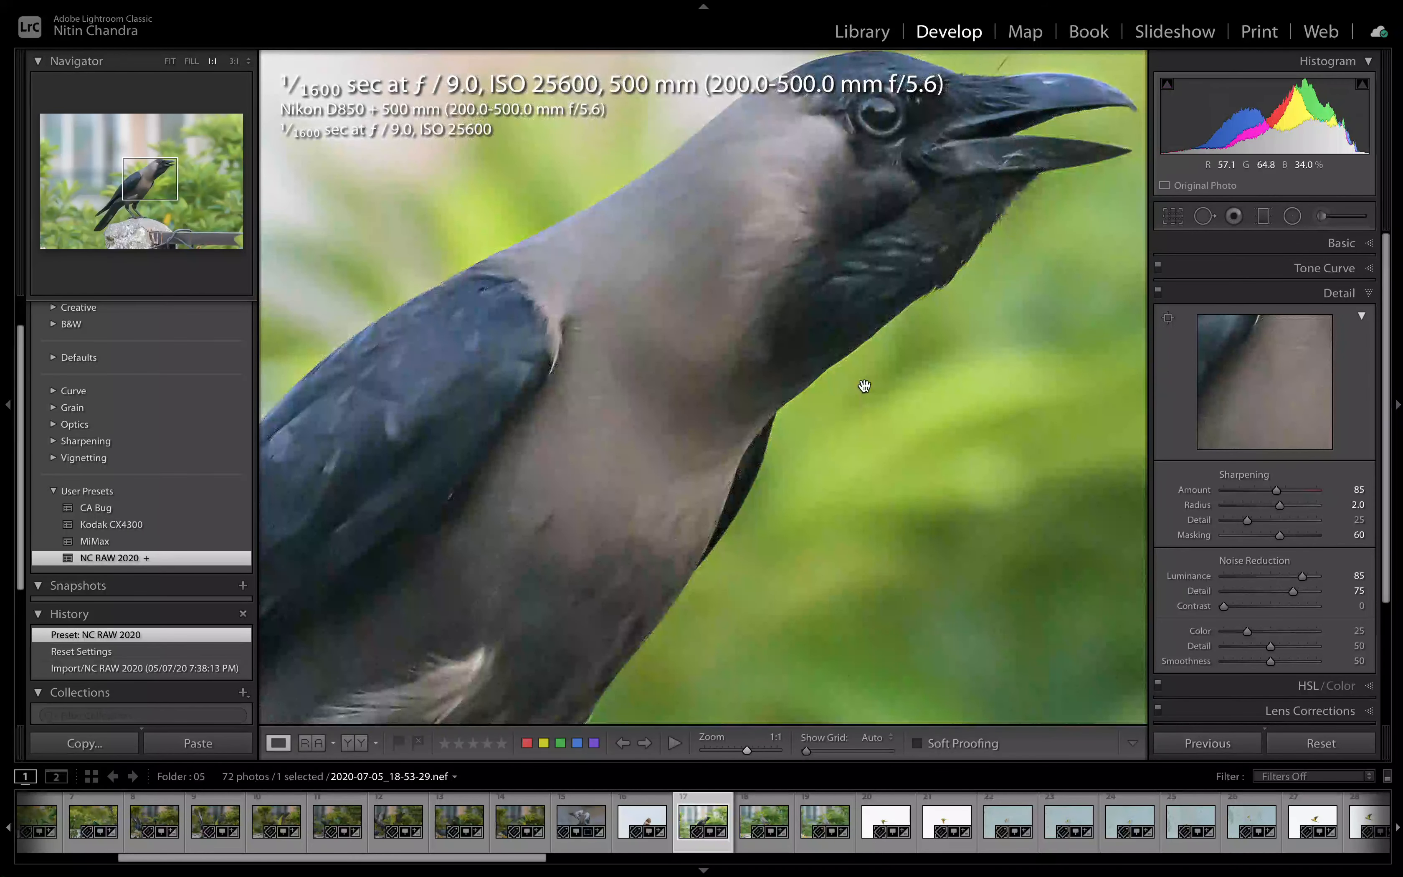
Browse forward from the crow photo through the ISO 25600 shots to the flying parakeet photo 2020-07-05_18-57-04-2.nef
{"action": "left_click", "coordinate": [864, 386]}
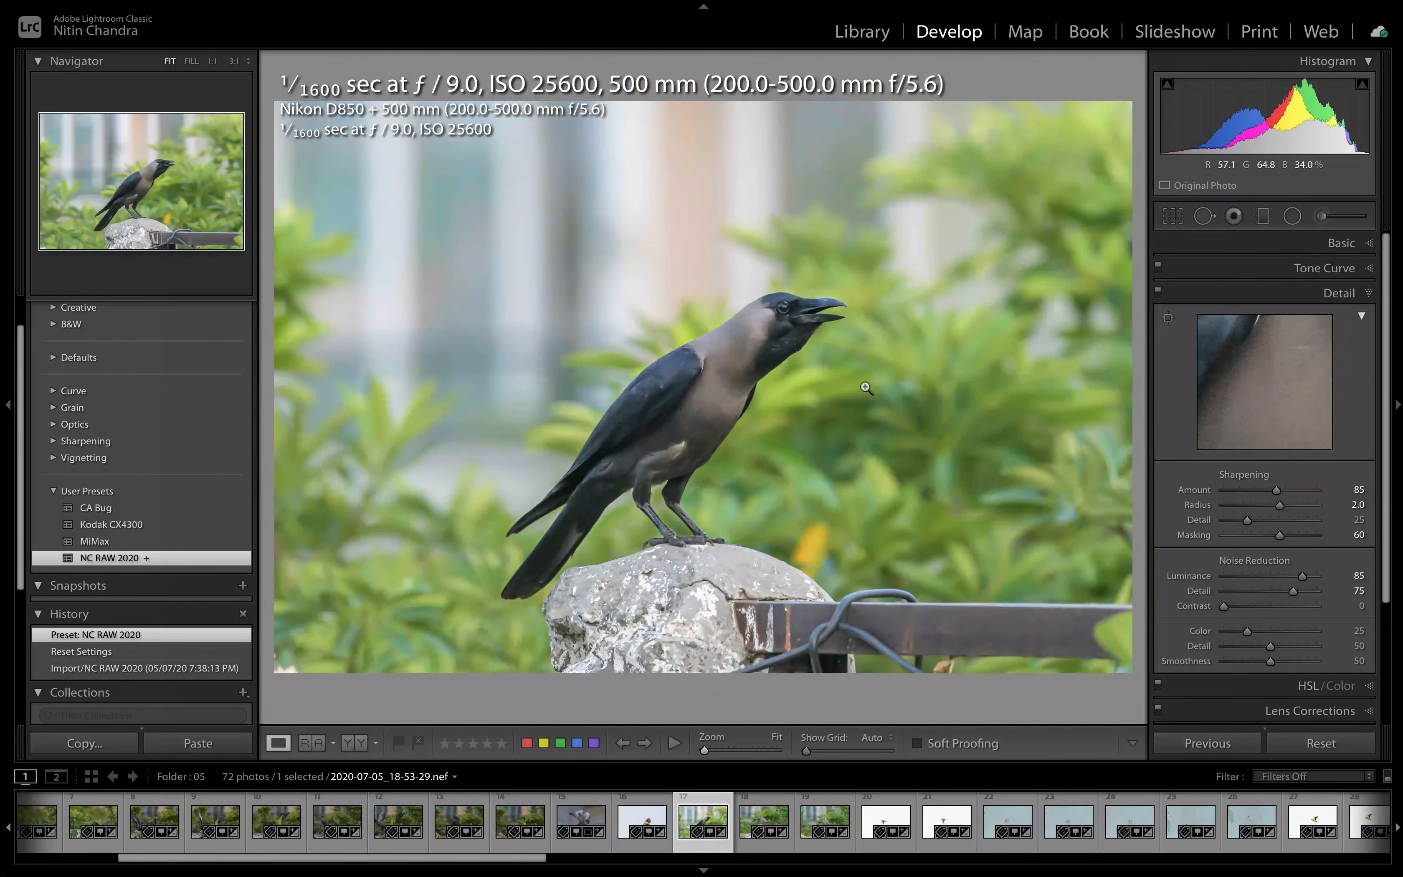
{"action": "key", "text": "Right"}
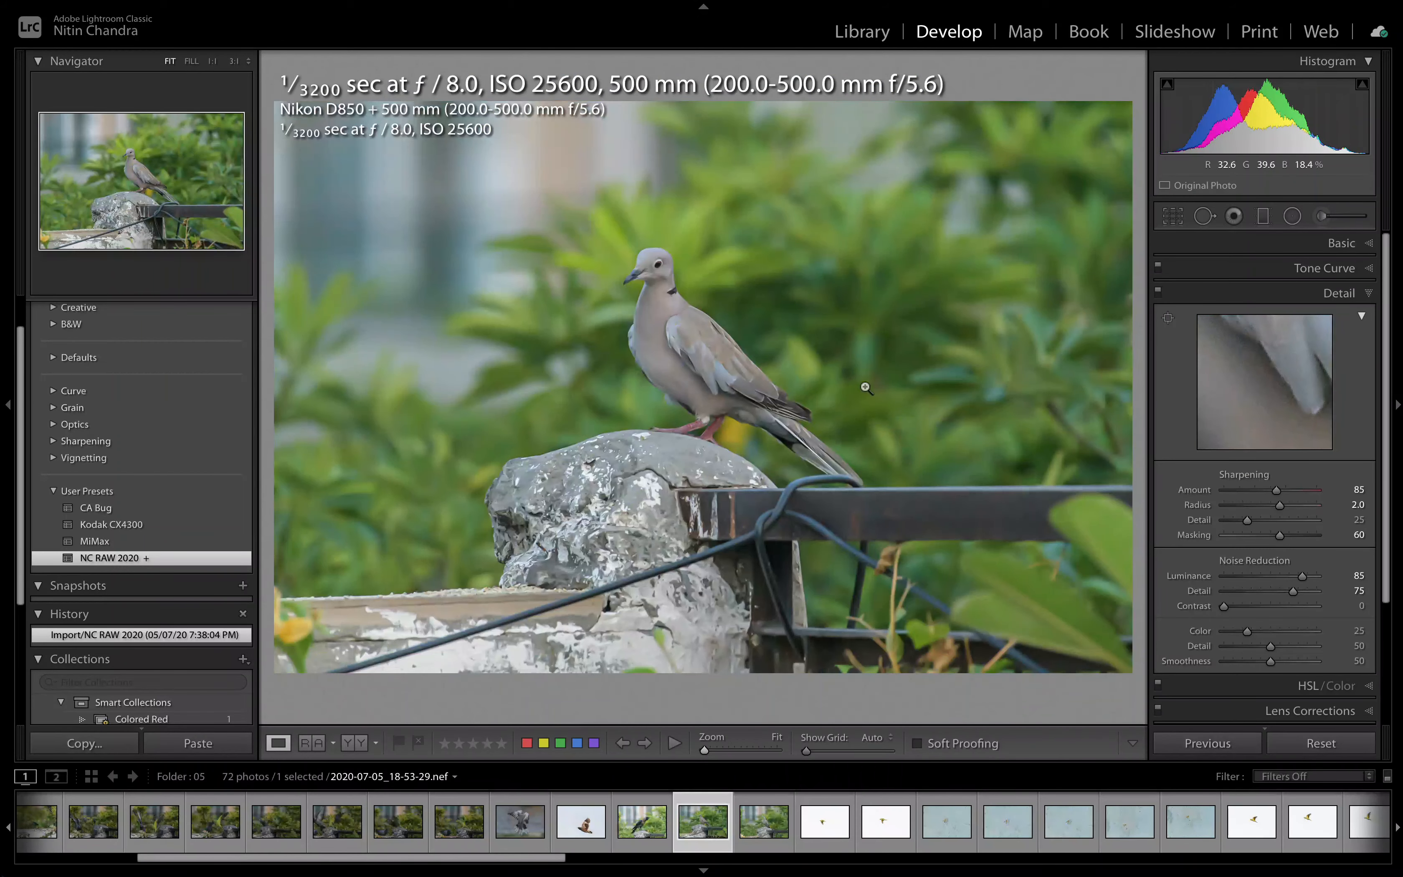
{"action": "key", "text": "Right"}
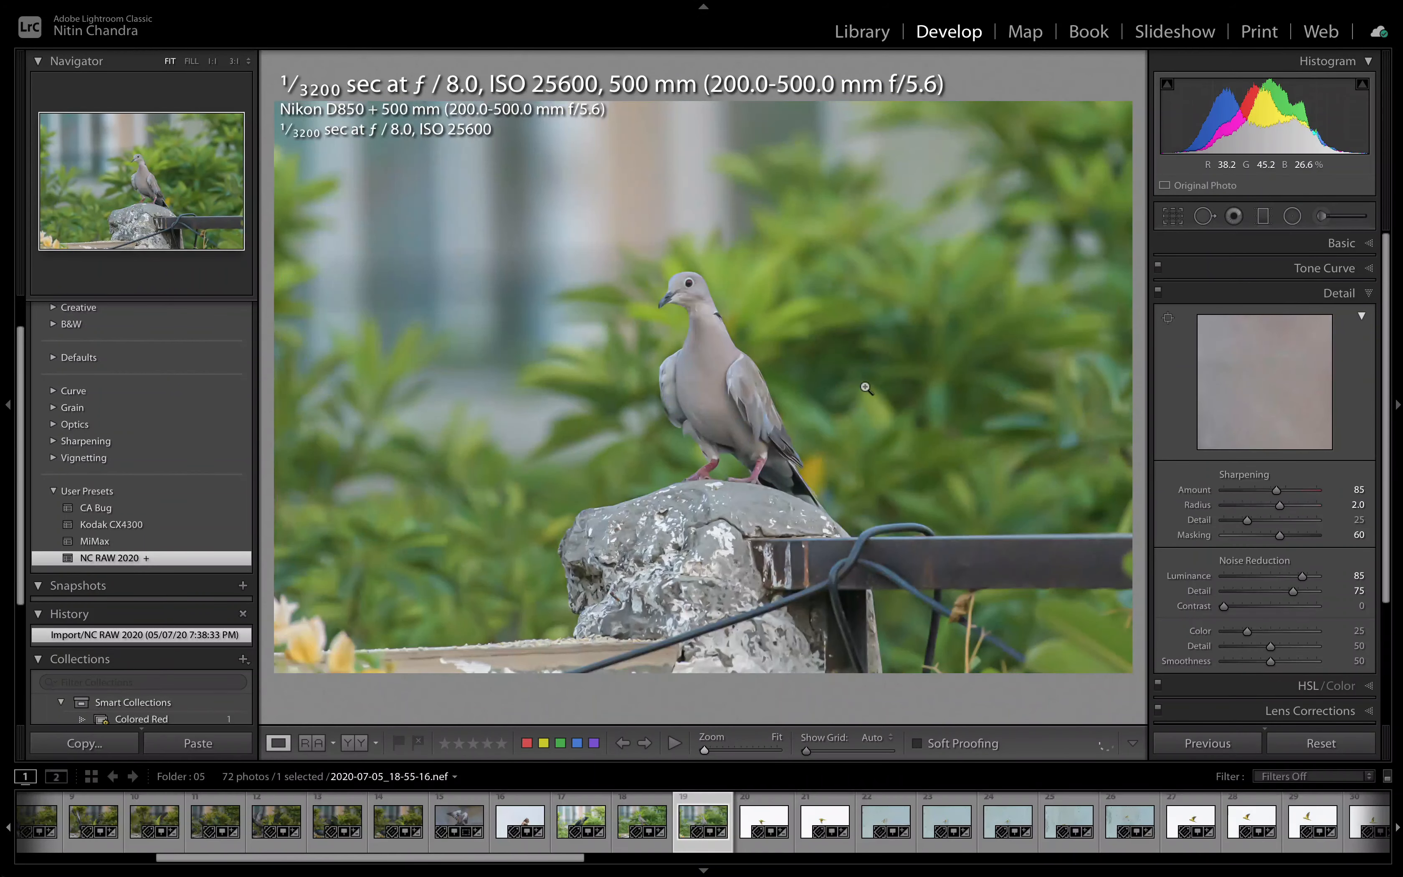
{"action": "key", "text": "Right"}
{"action": "key", "text": "Right"}
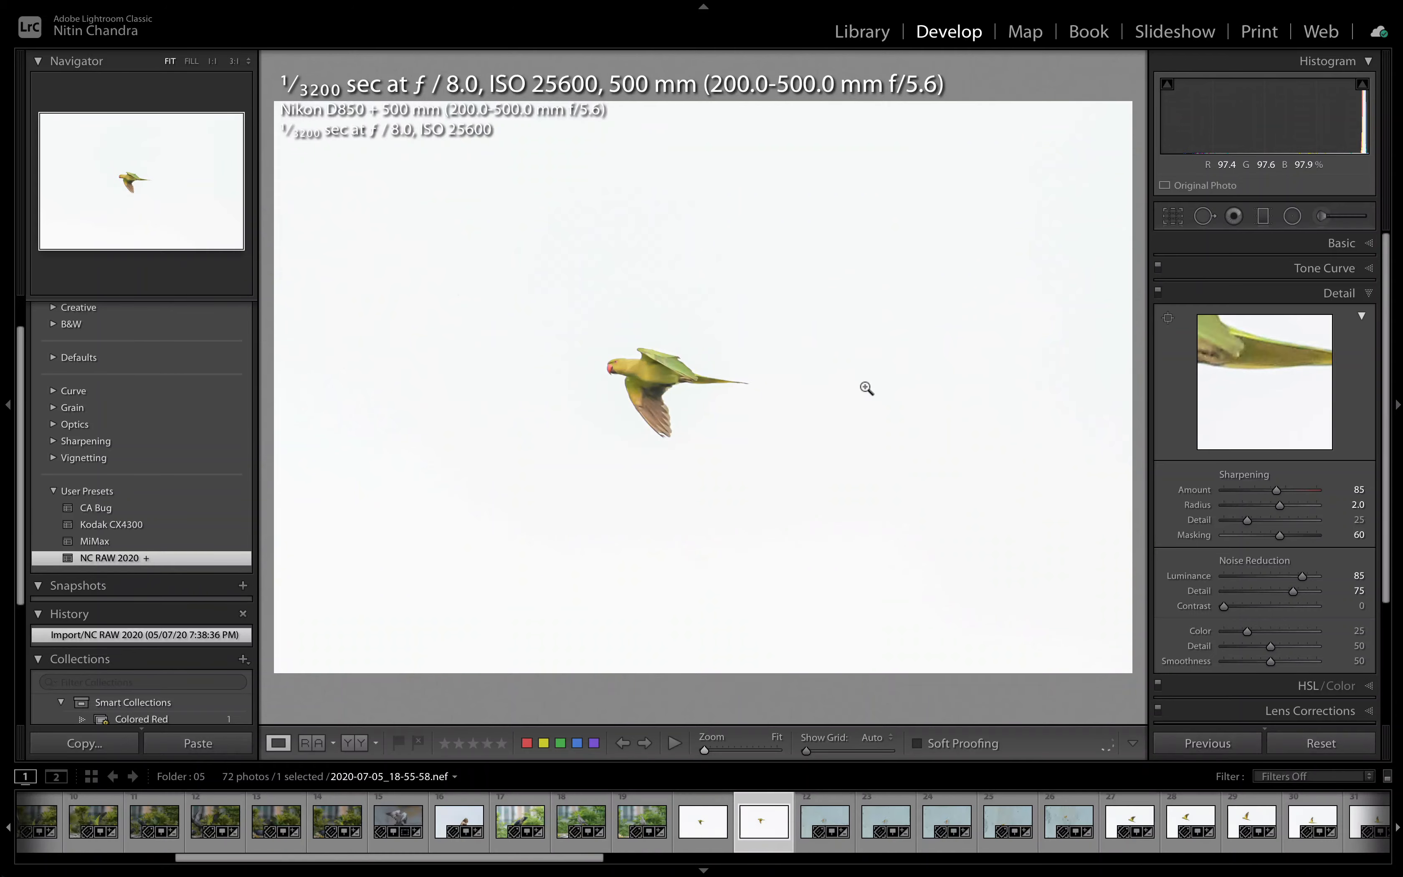
{"action": "key", "text": "Right"}
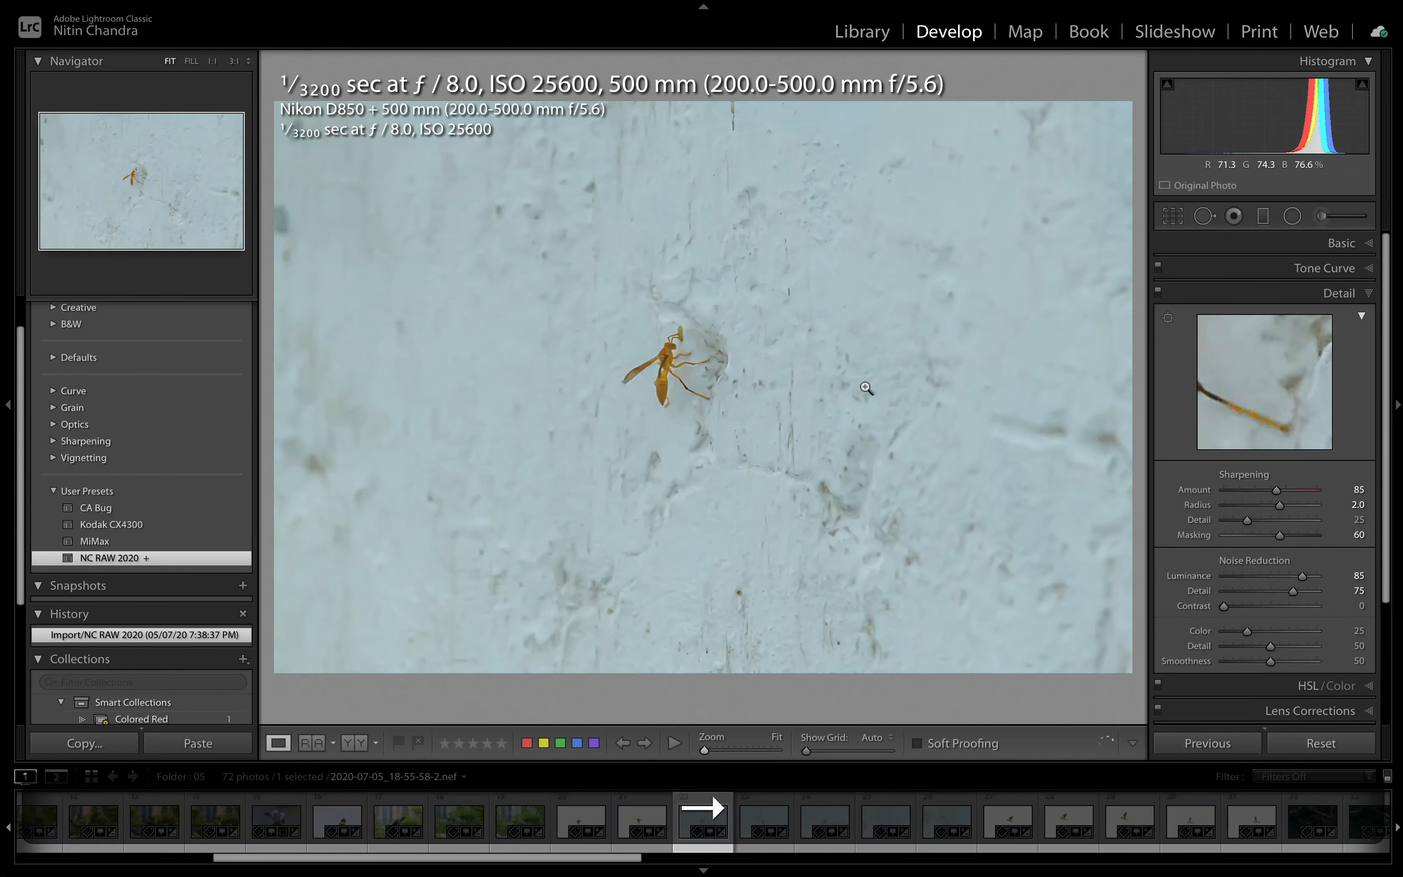
{"action": "key", "text": "Right"}
{"action": "key", "text": "Right"}
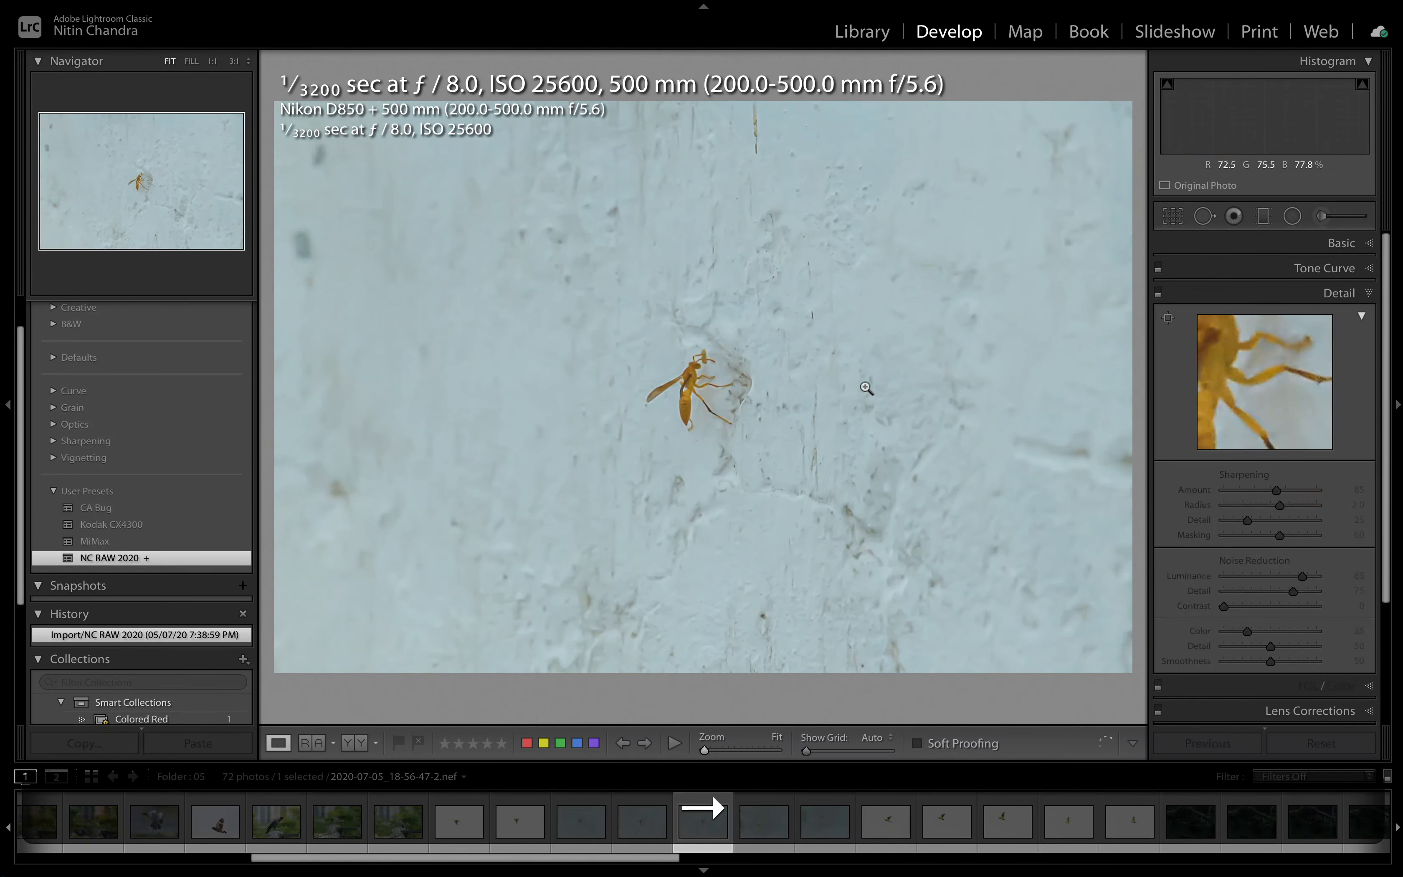
{"action": "key", "text": "Right"}
{"action": "key", "text": "Right"}
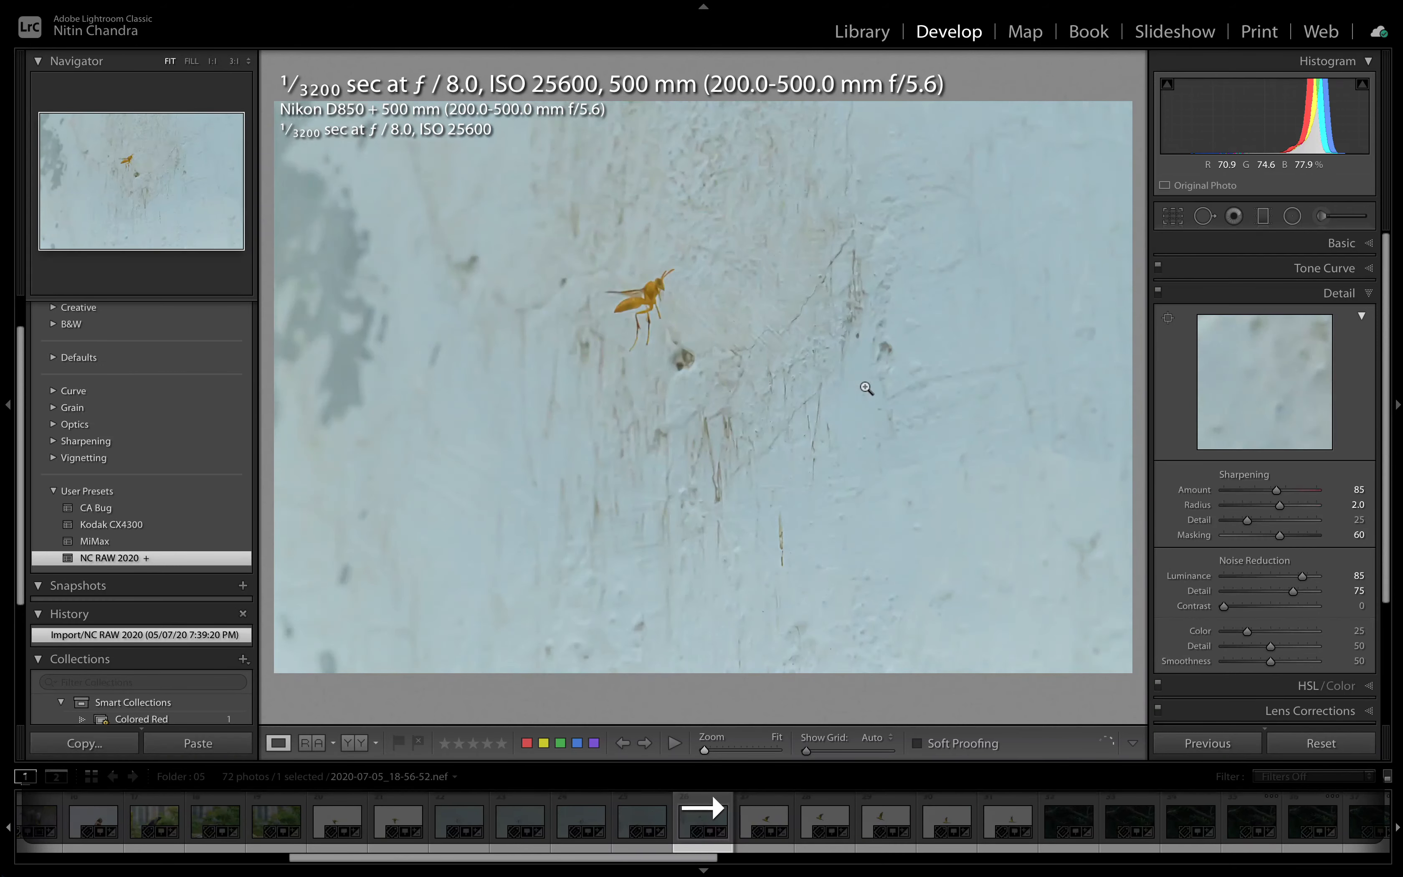
{"action": "key", "text": "Right"}
{"action": "key", "text": "Right"}
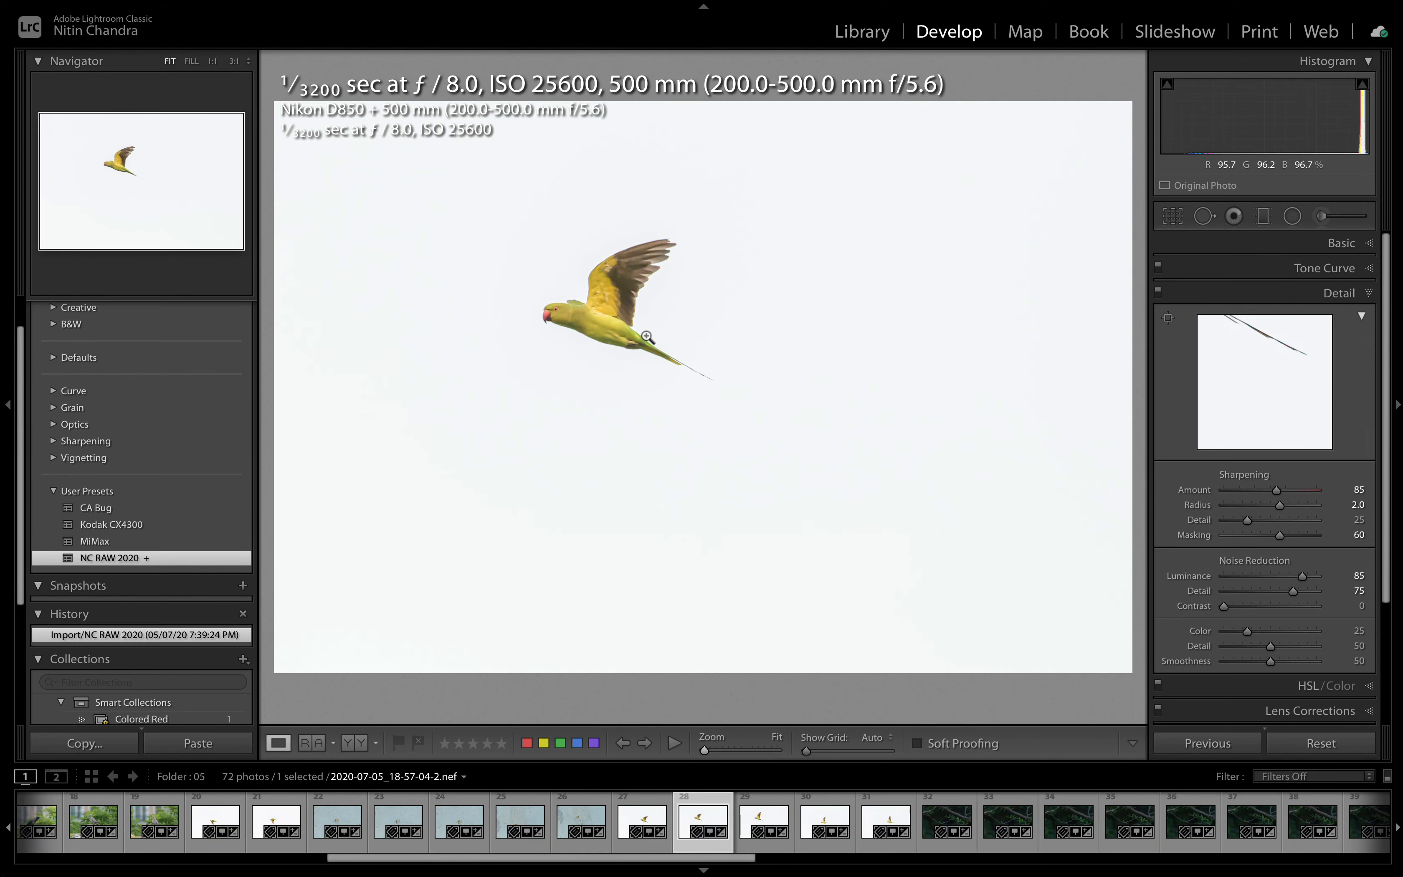
Switch the photo info overlay to file name and dimensions, and reset the parakeet photo's develop settings while viewing it at 1:1
{"action": "key", "text": "i"}
{"action": "key", "text": "i"}
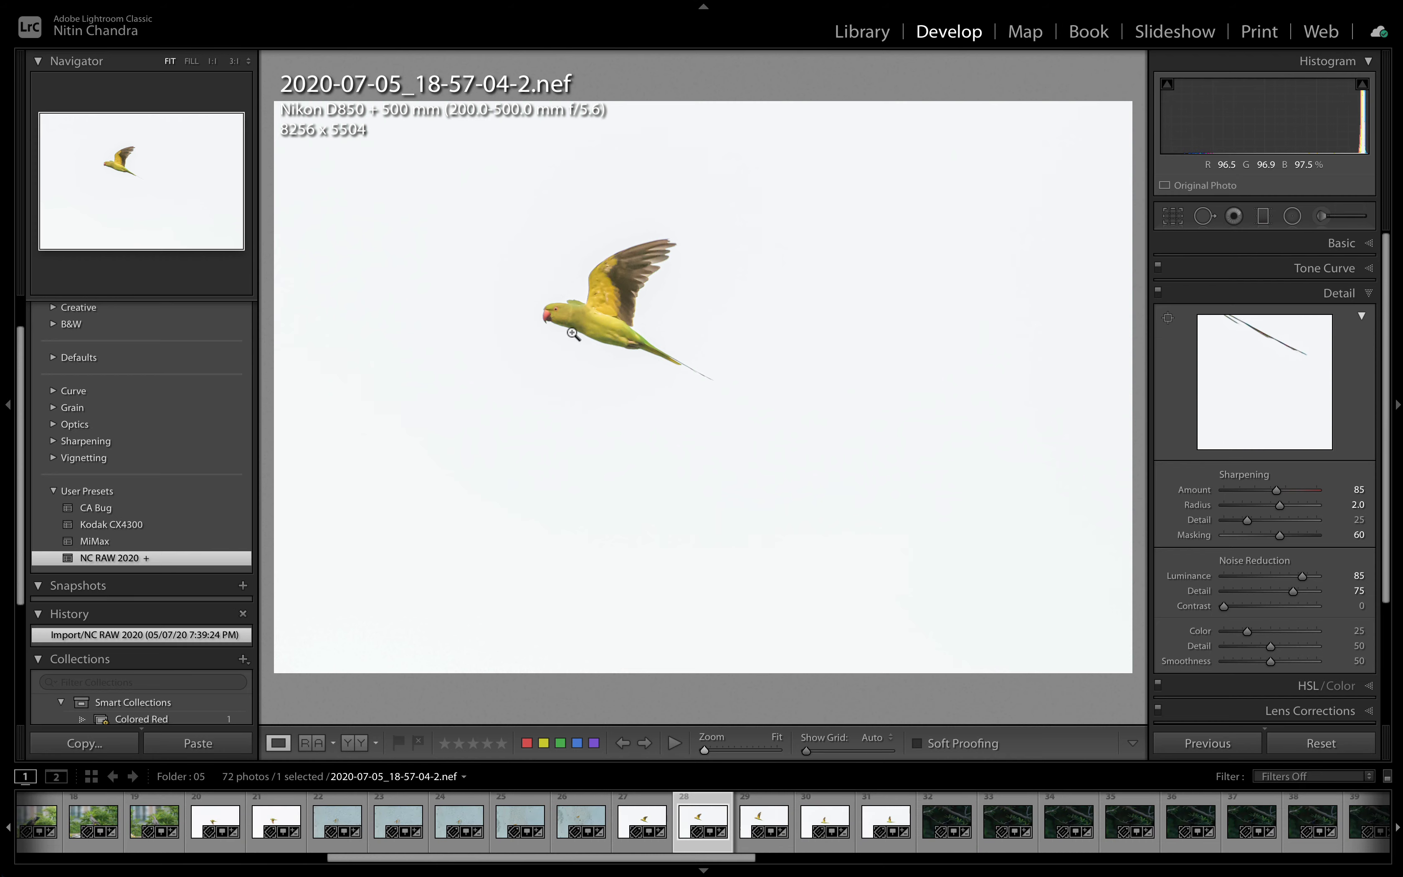
{"action": "left_click", "coordinate": [568, 319]}
{"action": "left_click_drag", "start_coordinate": [566, 274], "coordinate": [580, 399]}
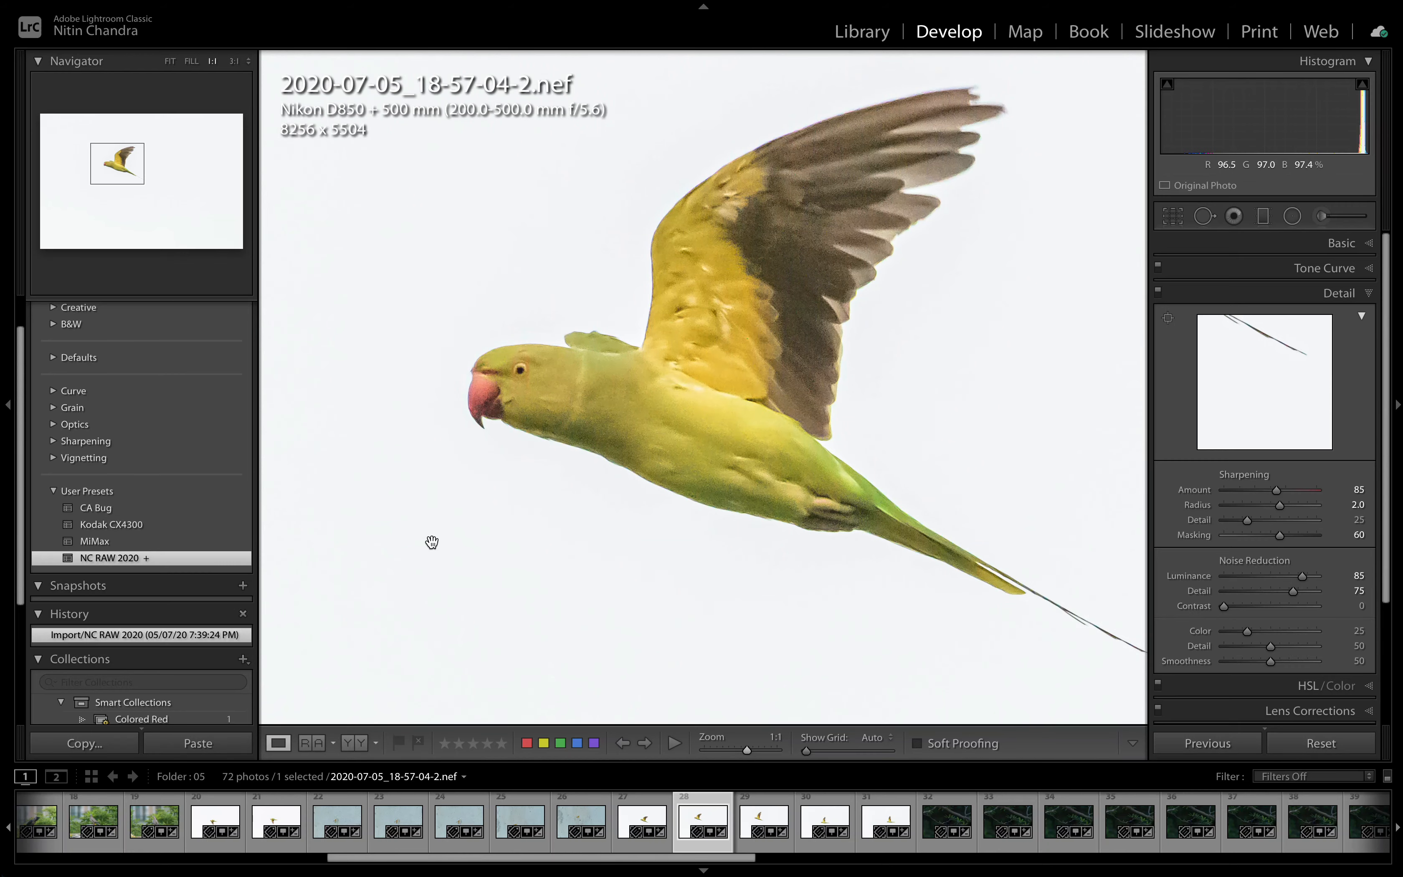
{"action": "key", "text": "super+shift+r"}
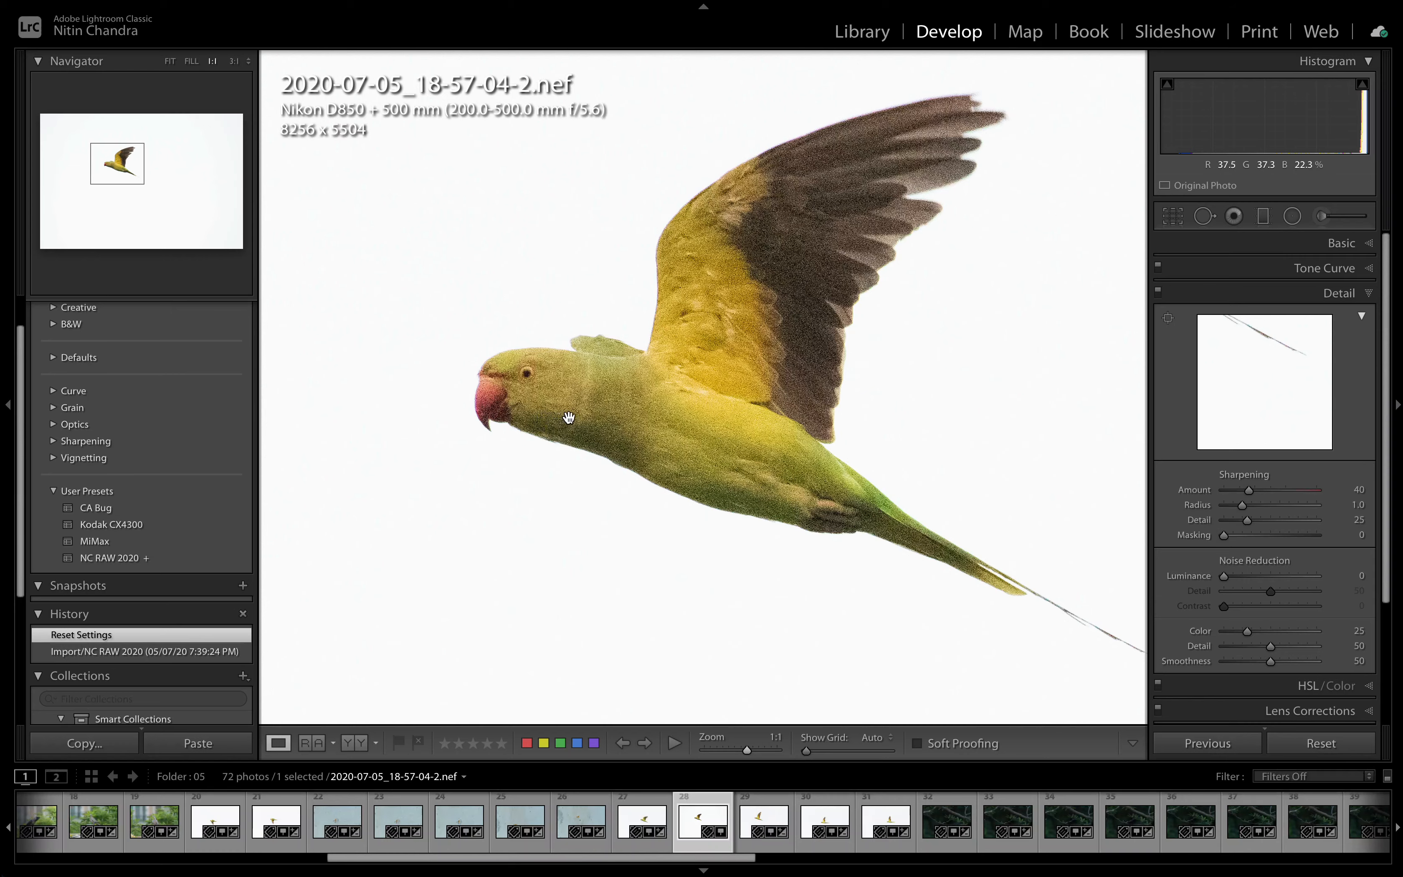
{"action": "left_click_drag", "start_coordinate": [630, 448], "coordinate": [567, 469]}
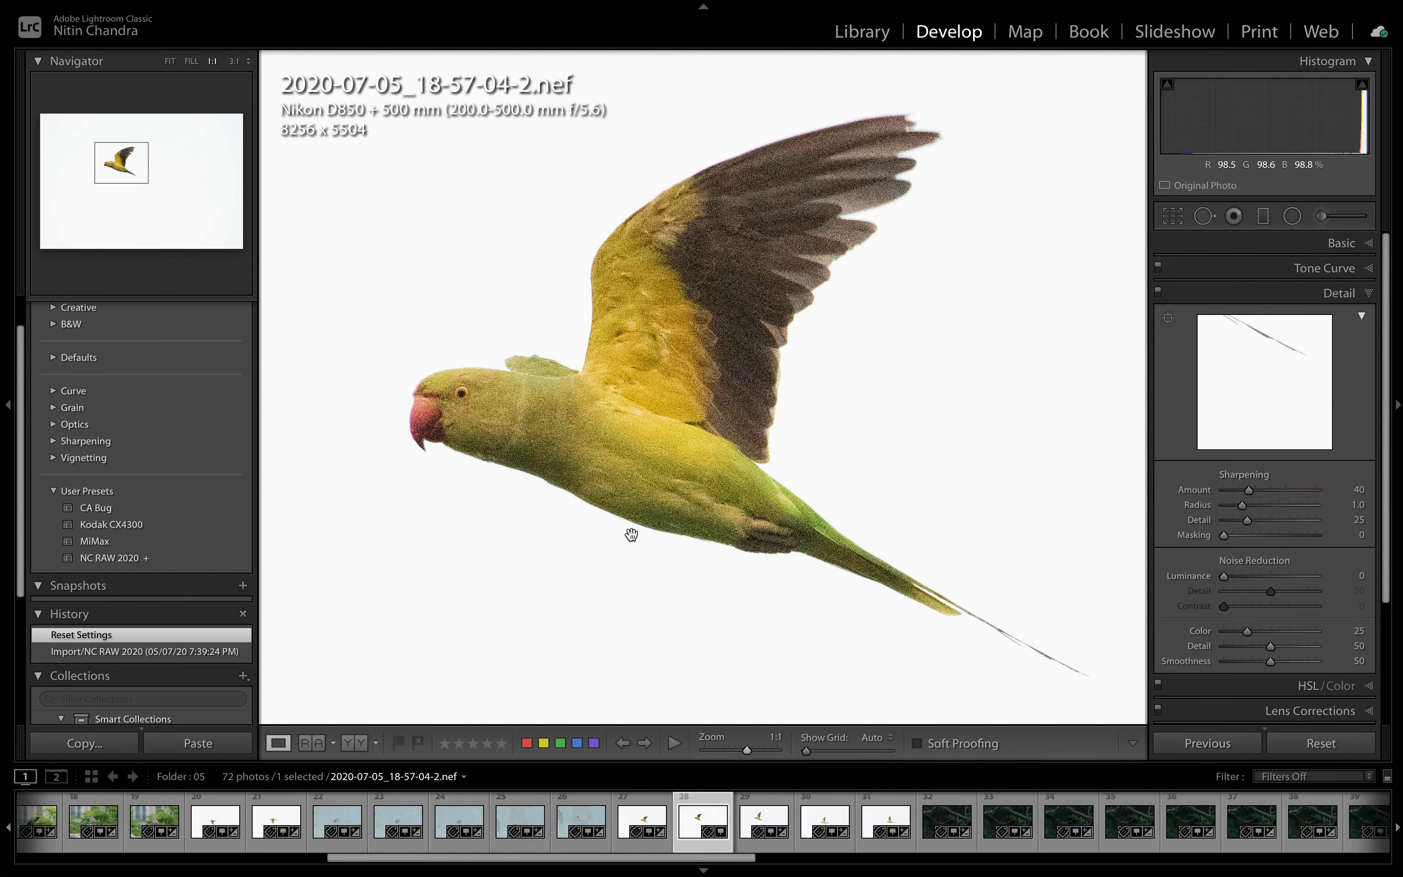
Open the reset parakeet photo in Photoshop and enlarge the bird to about 91%
{"action": "key", "text": "super"}
{"action": "key", "text": "super+e"}
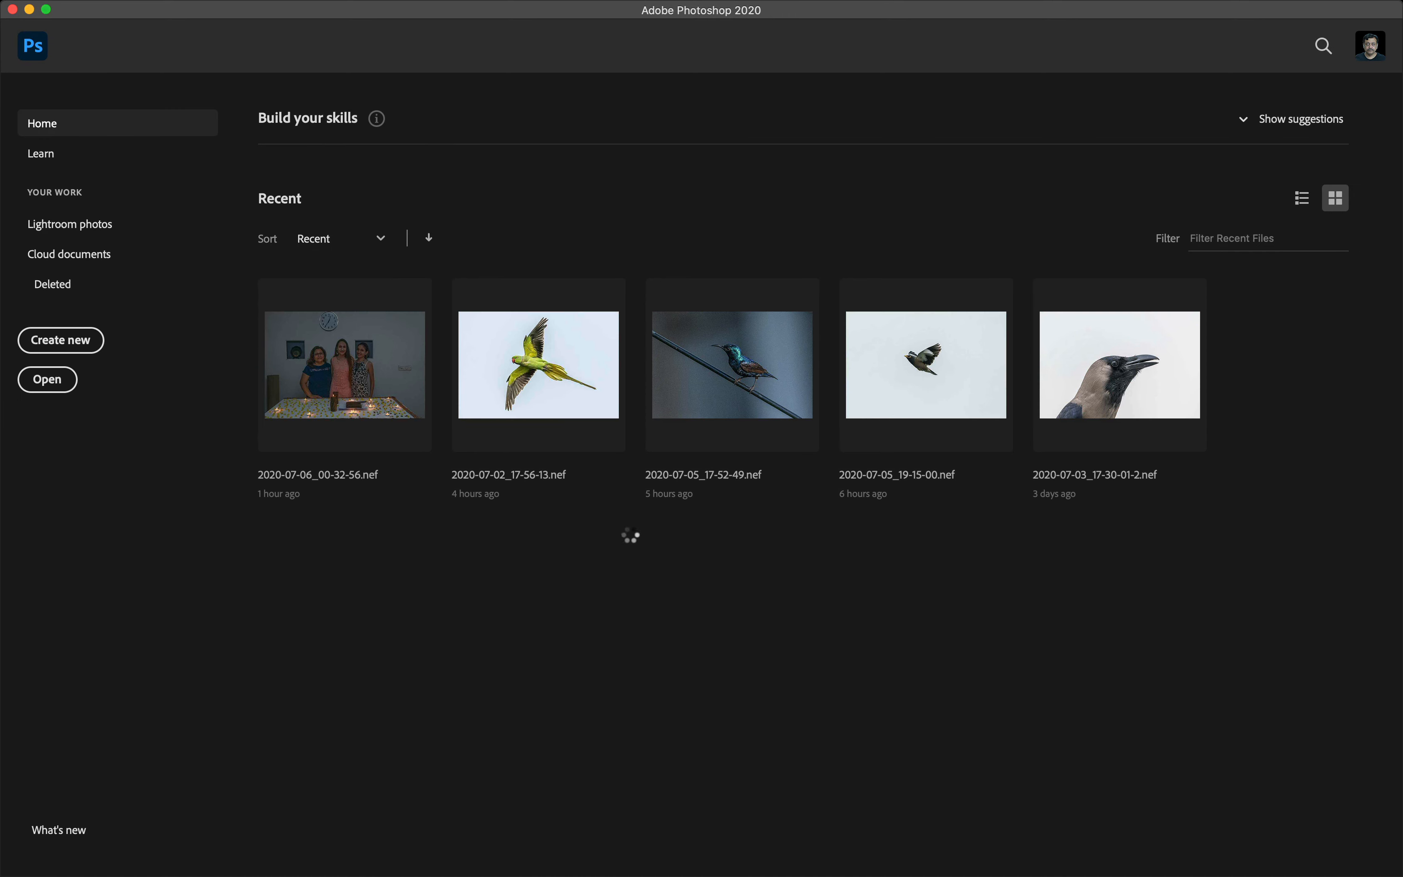
{"action": "key", "text": "super+0"}
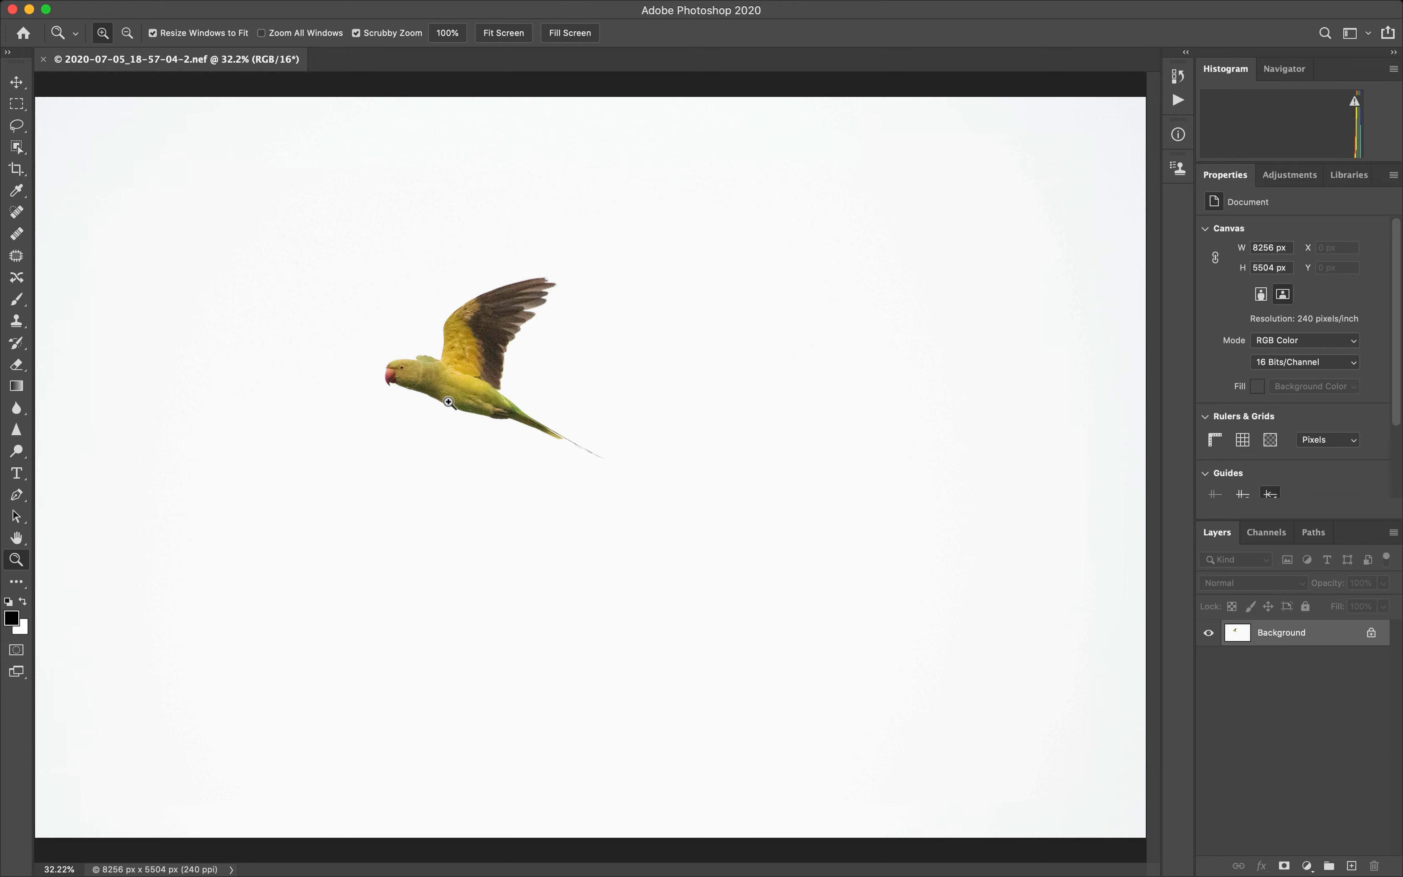
{"action": "left_click_drag", "start_coordinate": [449, 402], "coordinate": [439, 356]}
{"action": "scroll", "coordinate": [439, 357], "scroll_direction": "up", "scroll_amount": 5}
{"action": "scroll", "coordinate": [439, 357], "scroll_direction": "left", "scroll_amount": 2}
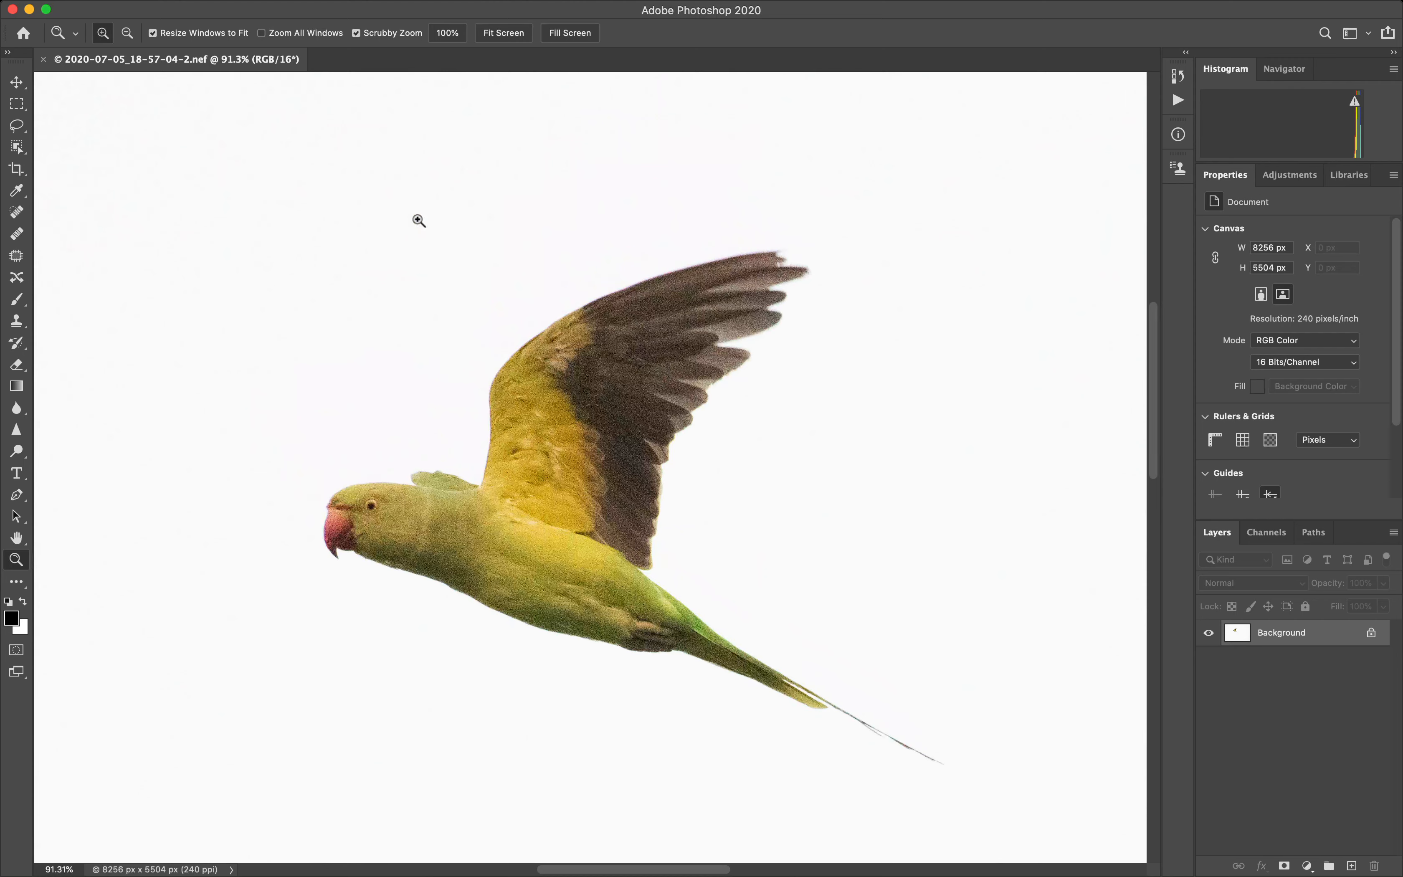
Launch the Topaz DeNoise AI filter on the parakeet image
{"action": "left_click", "coordinate": [390, 9]}
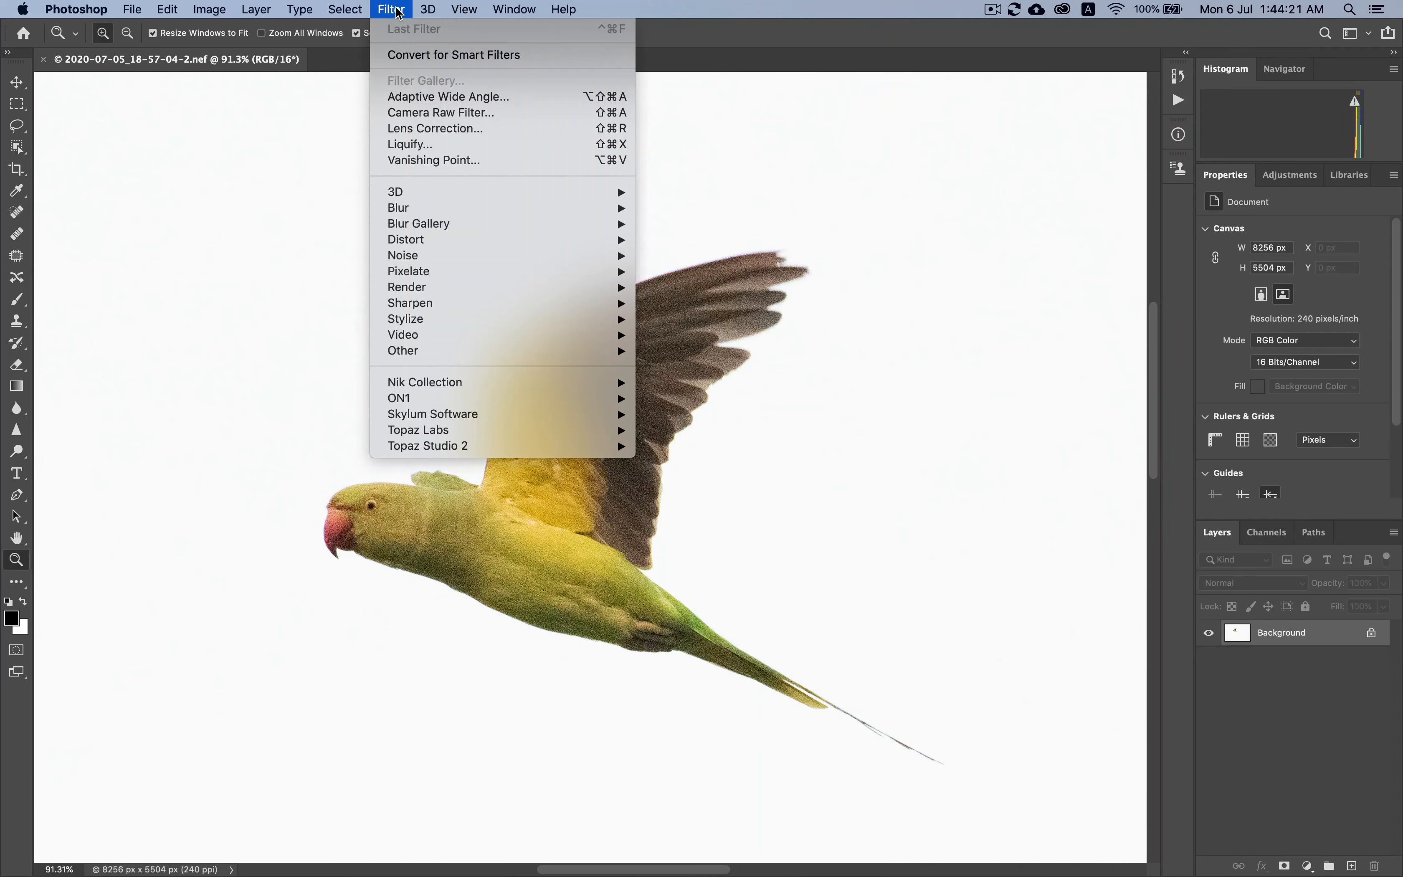
{"action": "mouse_move", "coordinate": [510, 431]}
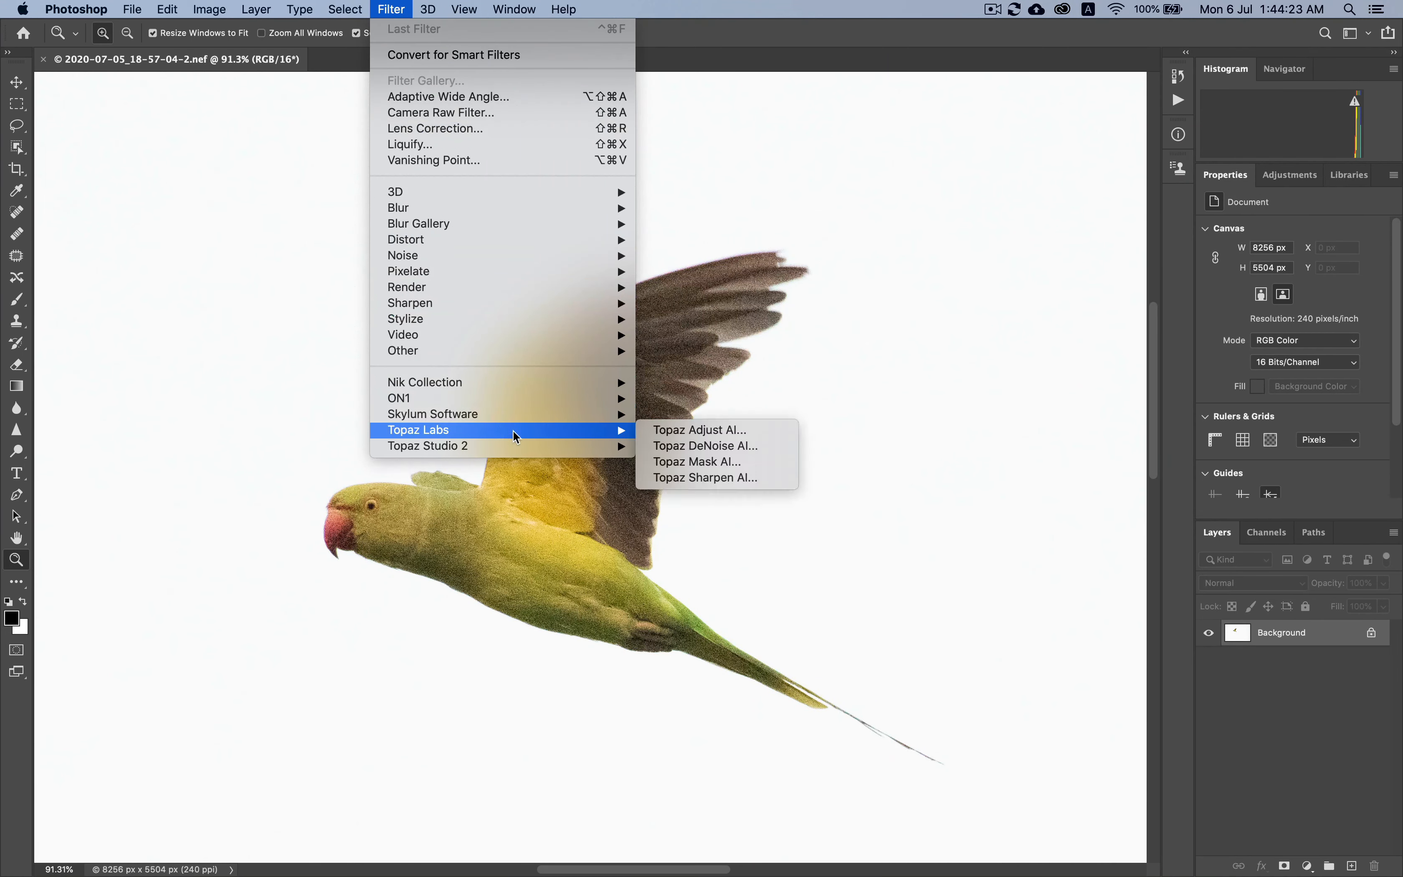
{"action": "left_click", "coordinate": [694, 446]}
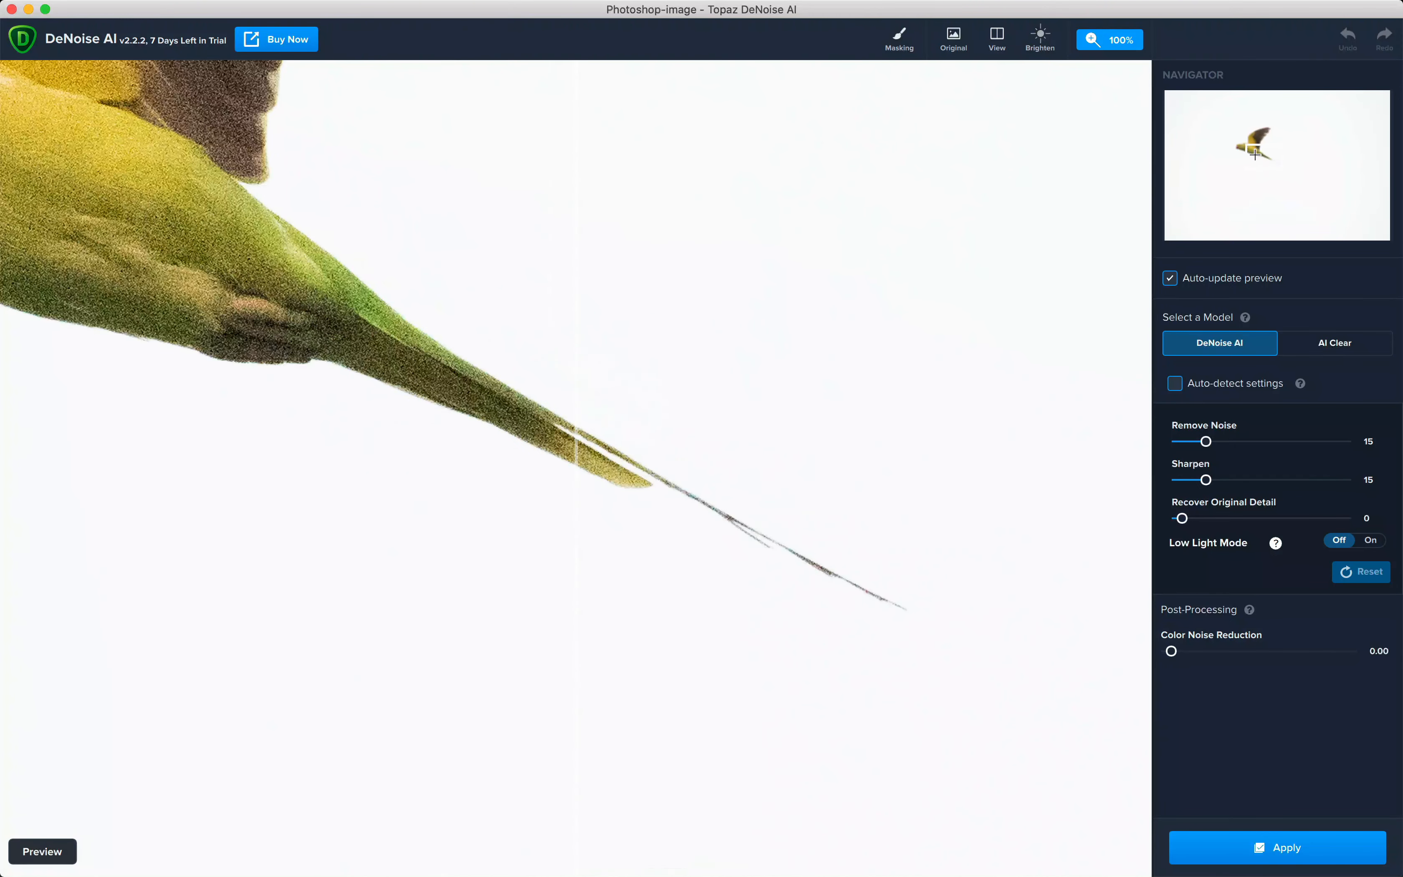
Enable auto-detected settings and Low Light Mode for the DeNoise AI model, with the preview positioned on the parakeet's head
{"action": "left_click_drag", "start_coordinate": [1255, 154], "coordinate": [1237, 149]}
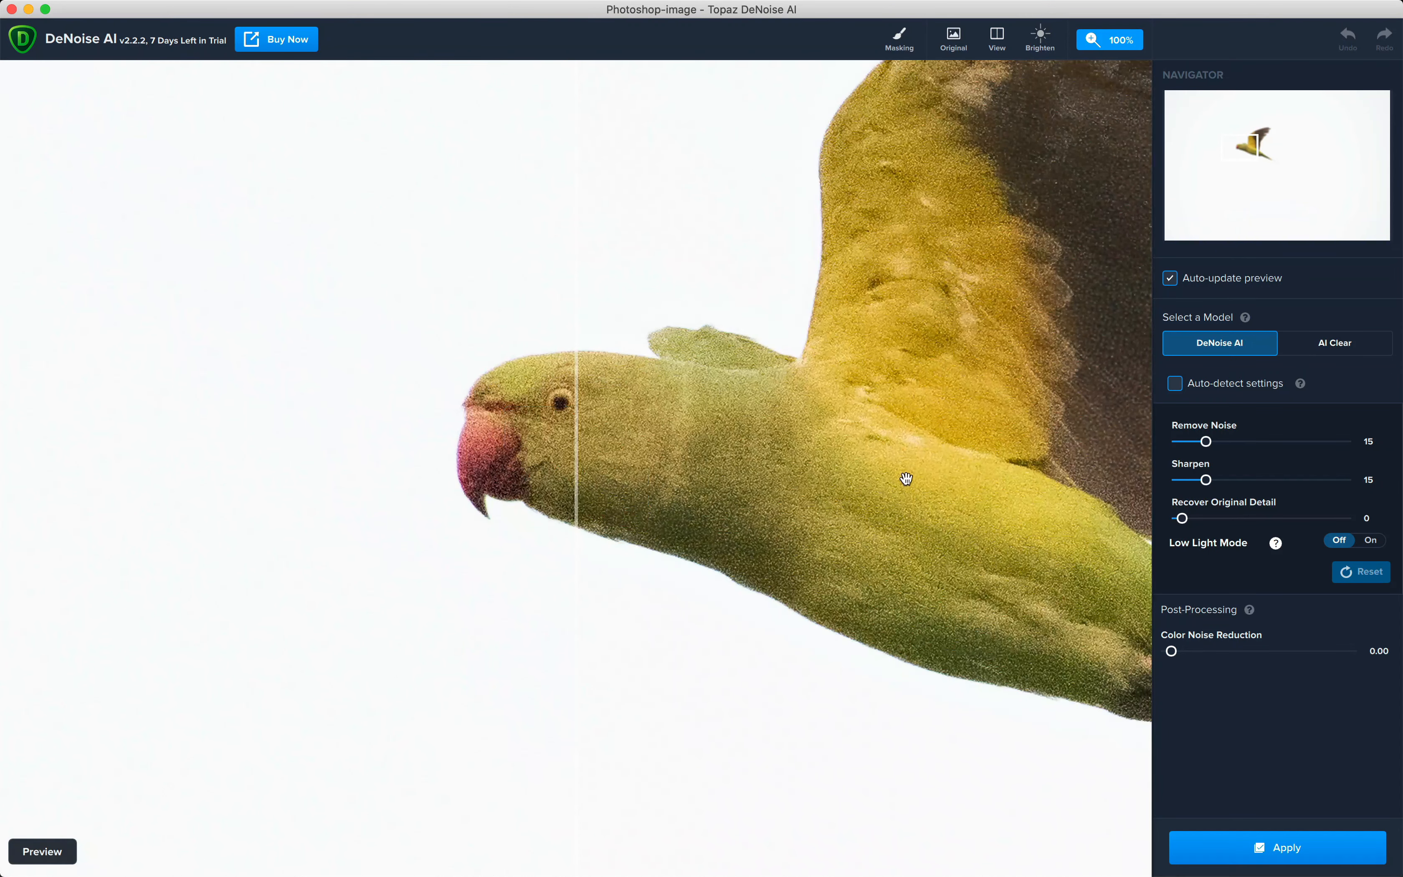
{"action": "left_click", "coordinate": [1177, 385]}
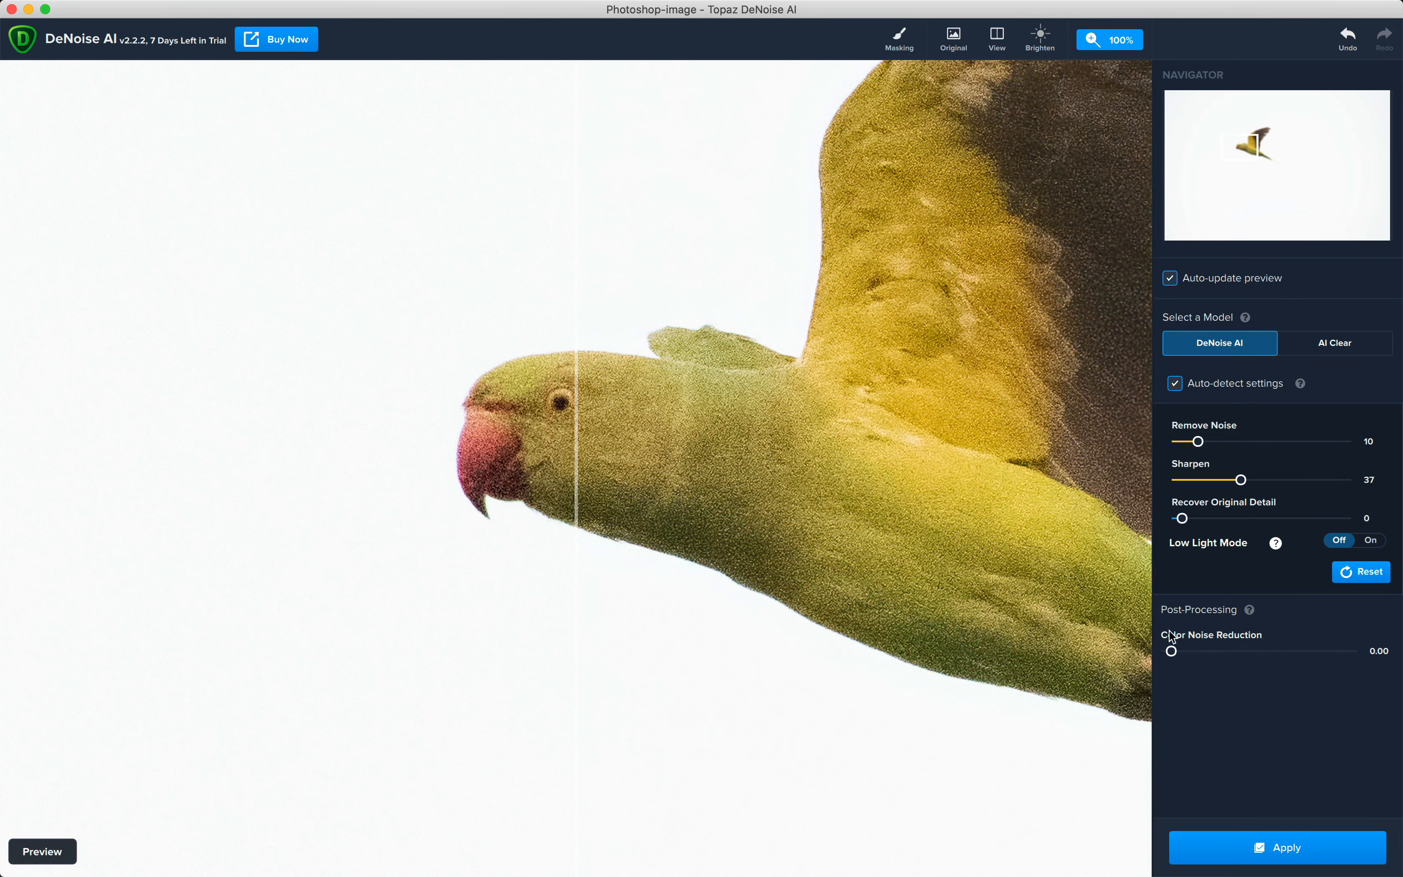
{"action": "left_click", "coordinate": [1371, 541]}
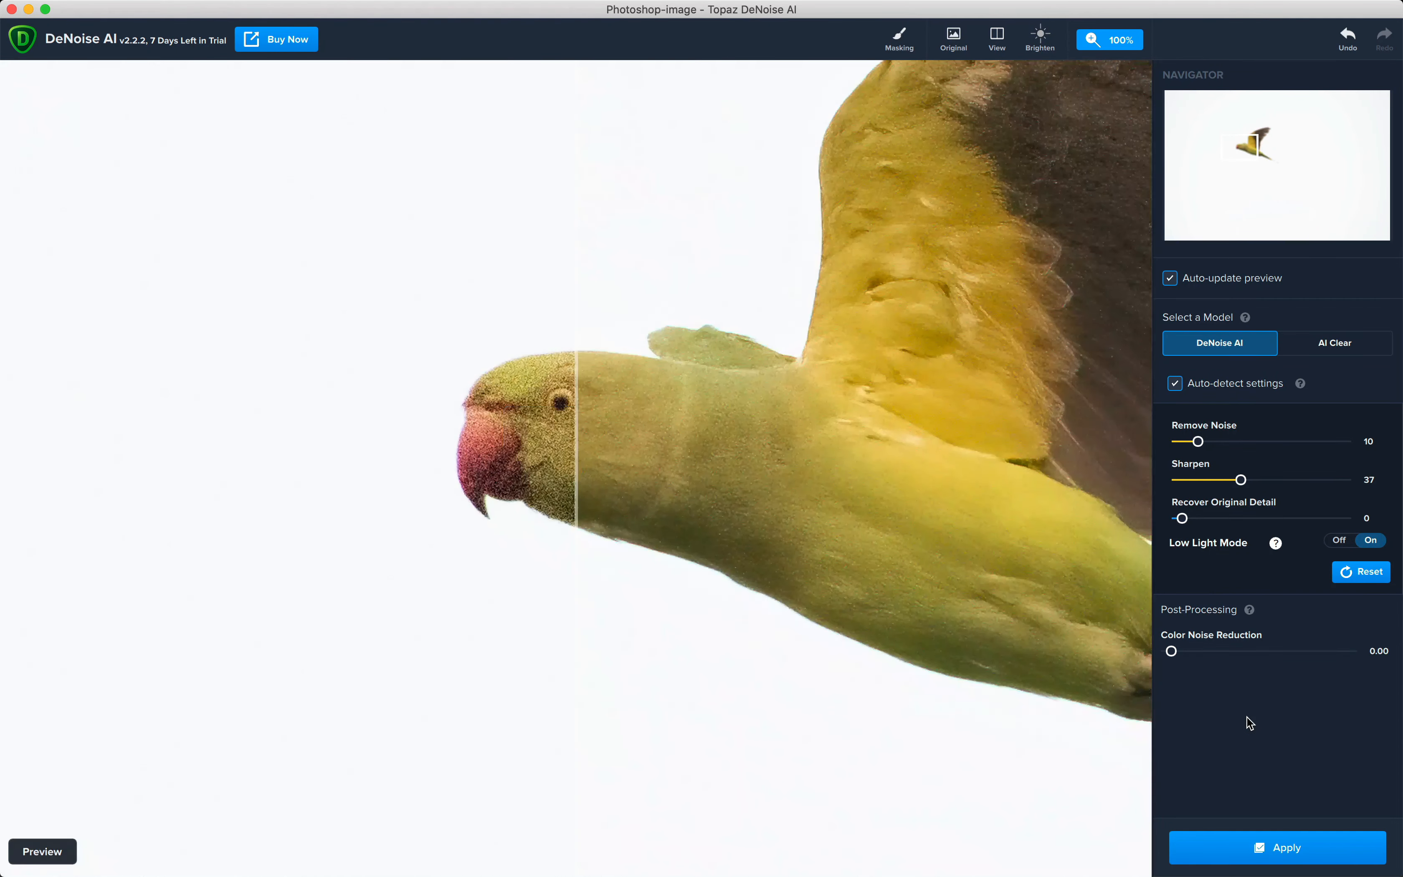
Compare the original and denoised rendering of the parakeet's head, body and wing in the split preview
{"action": "left_click_drag", "start_coordinate": [887, 620], "coordinate": [1004, 609]}
{"action": "left_click", "coordinate": [912, 644]}
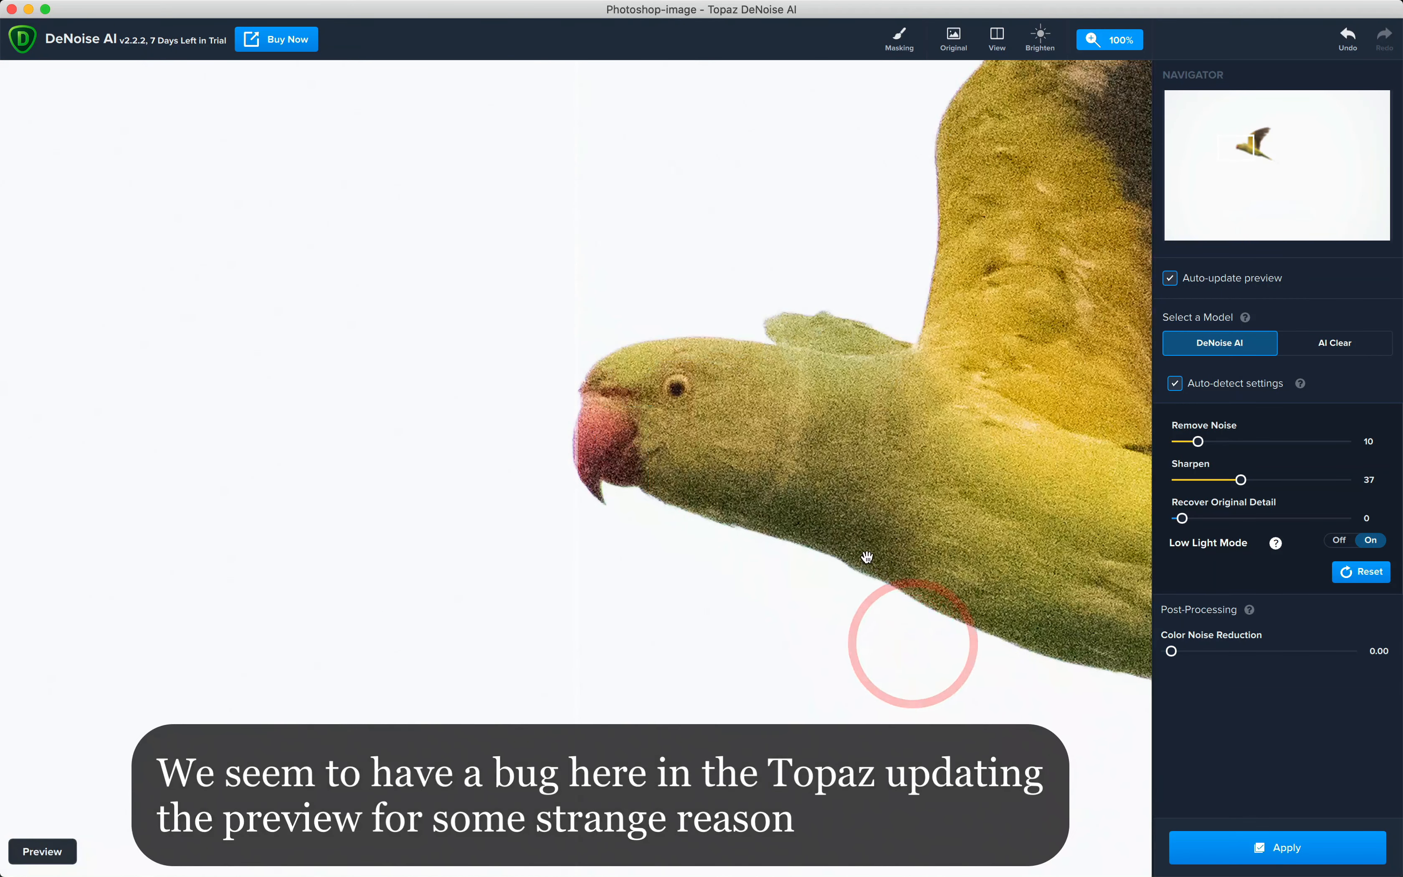
{"action": "left_click_drag", "start_coordinate": [862, 547], "coordinate": [646, 570]}
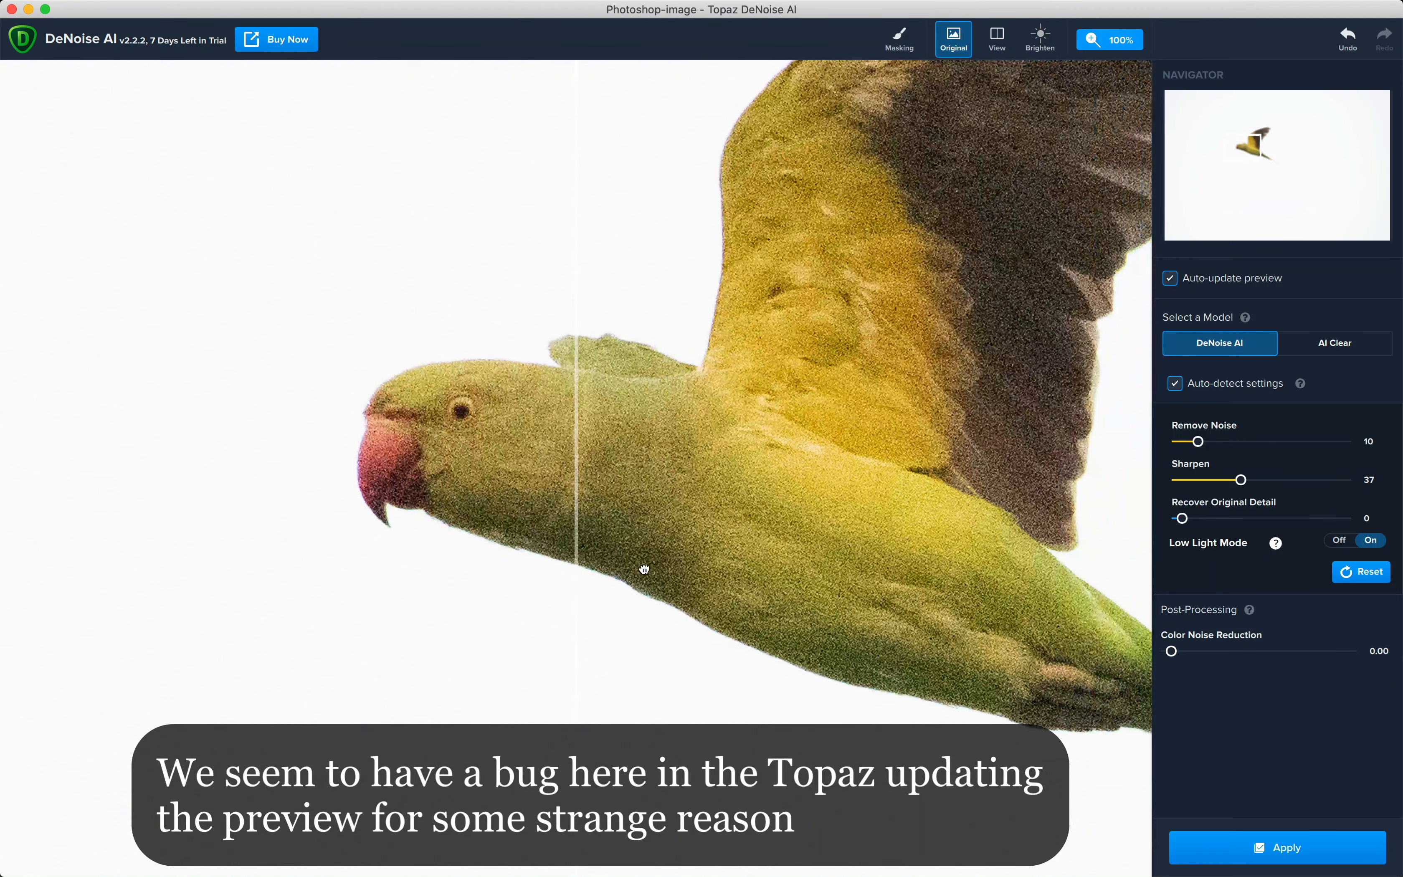
{"action": "left_click", "coordinate": [707, 582]}
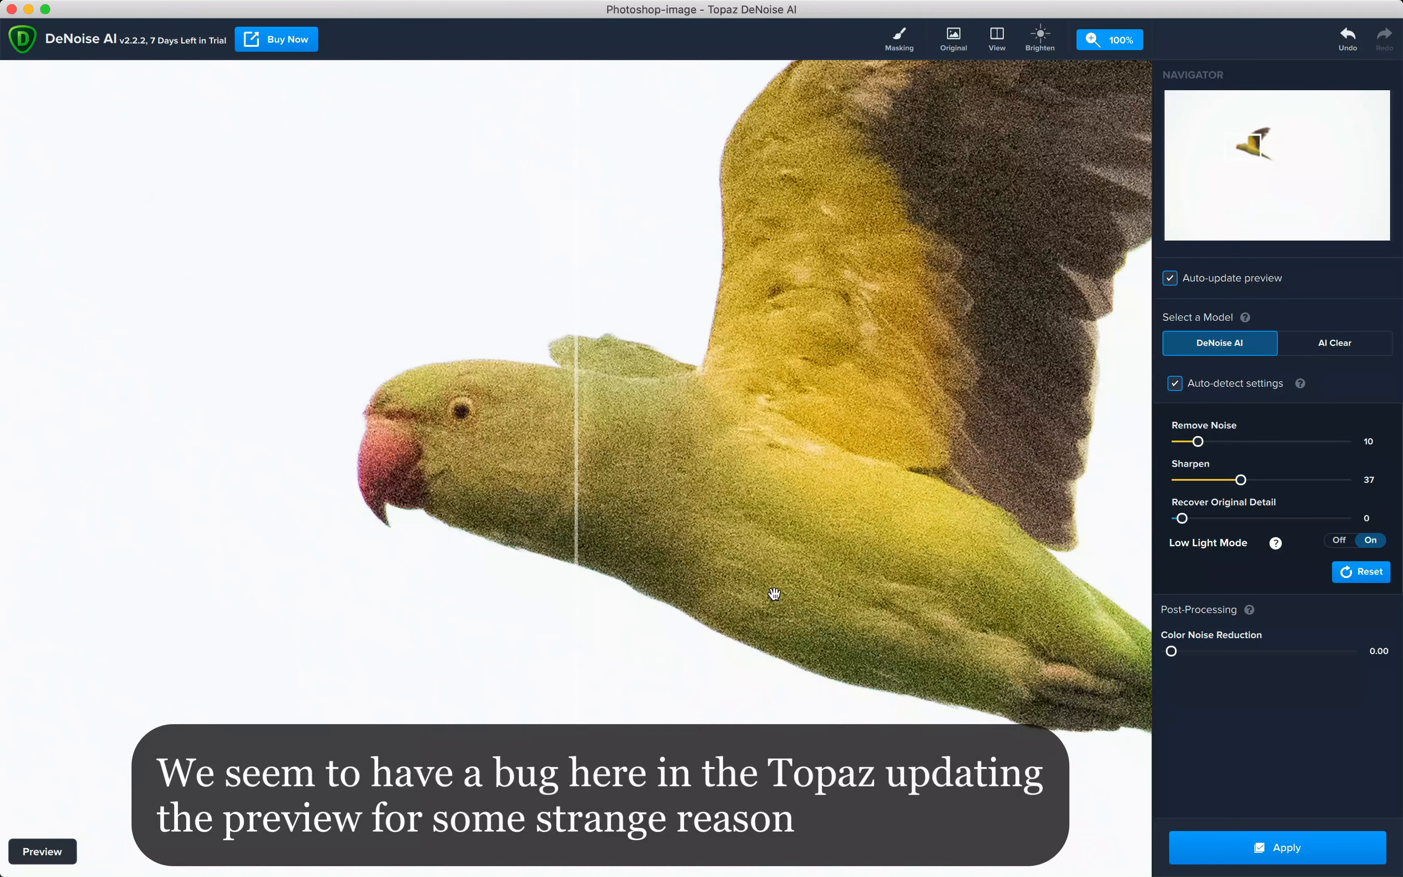
{"action": "left_click_drag", "start_coordinate": [774, 593], "coordinate": [752, 708]}
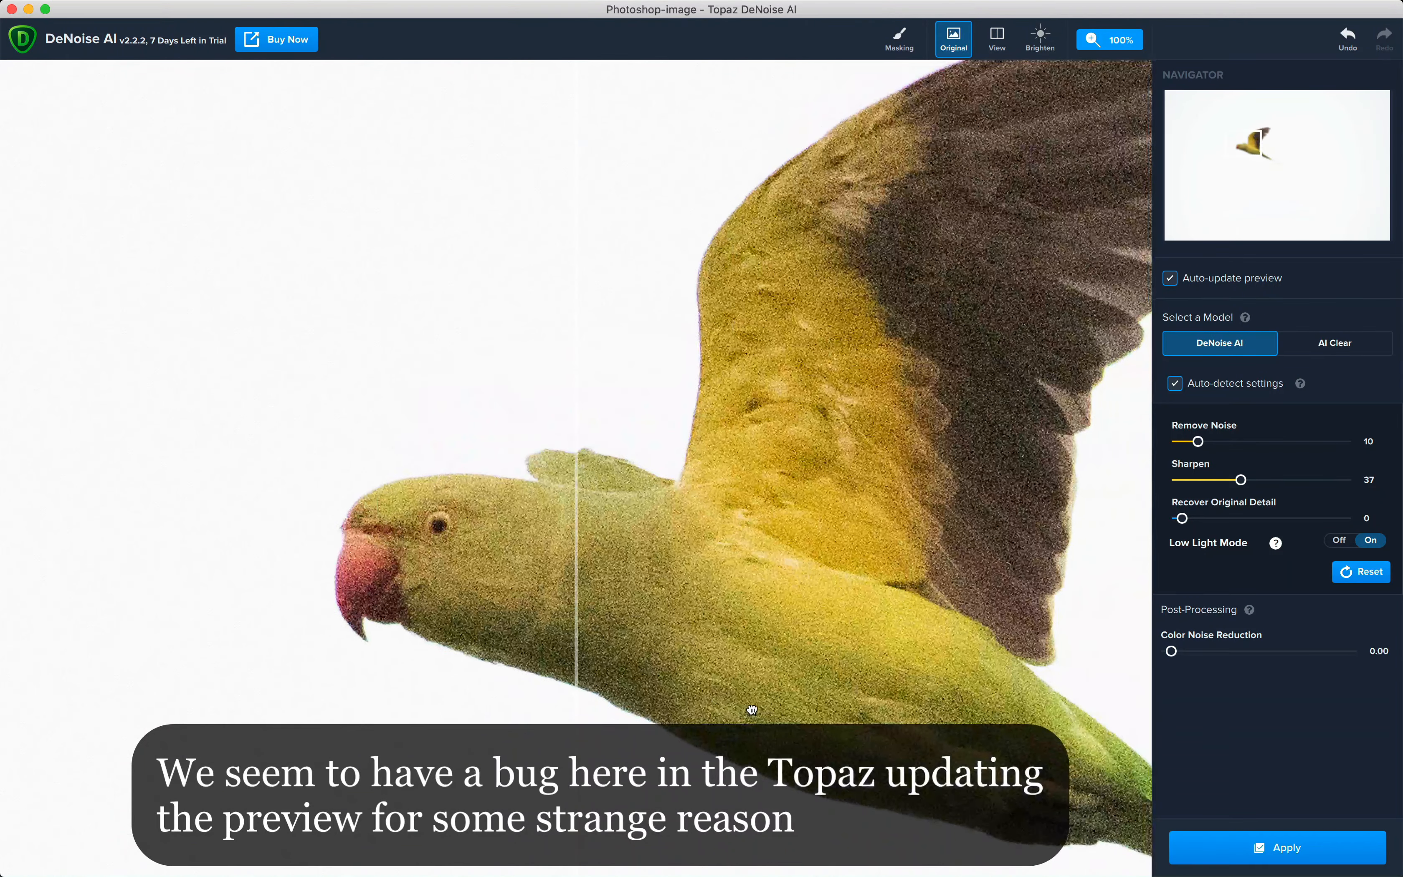
{"action": "left_click_drag", "start_coordinate": [852, 232], "coordinate": [849, 206]}
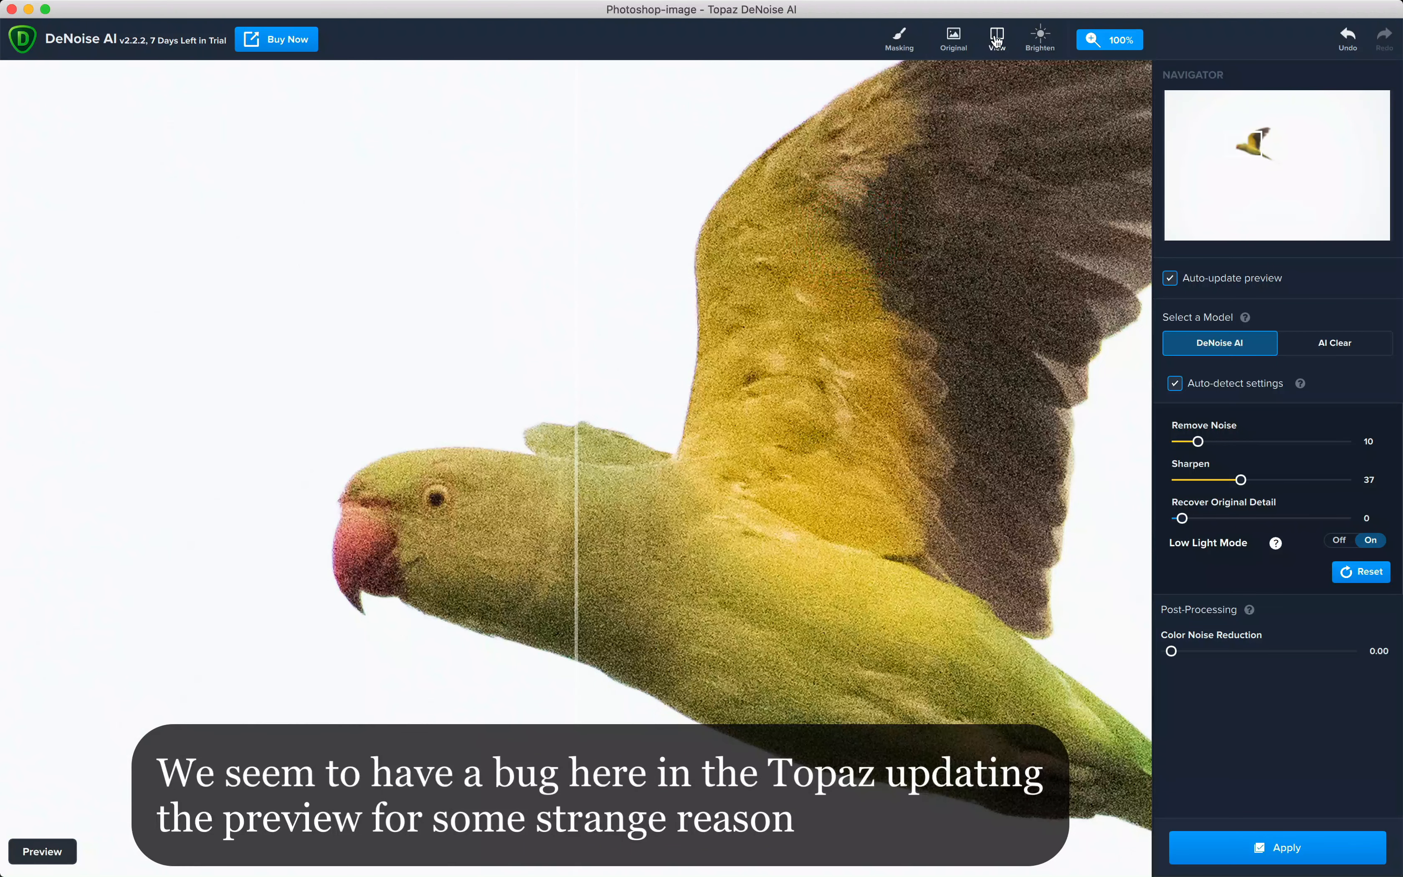
{"action": "left_click", "coordinate": [996, 36]}
{"action": "left_click", "coordinate": [1022, 67]}
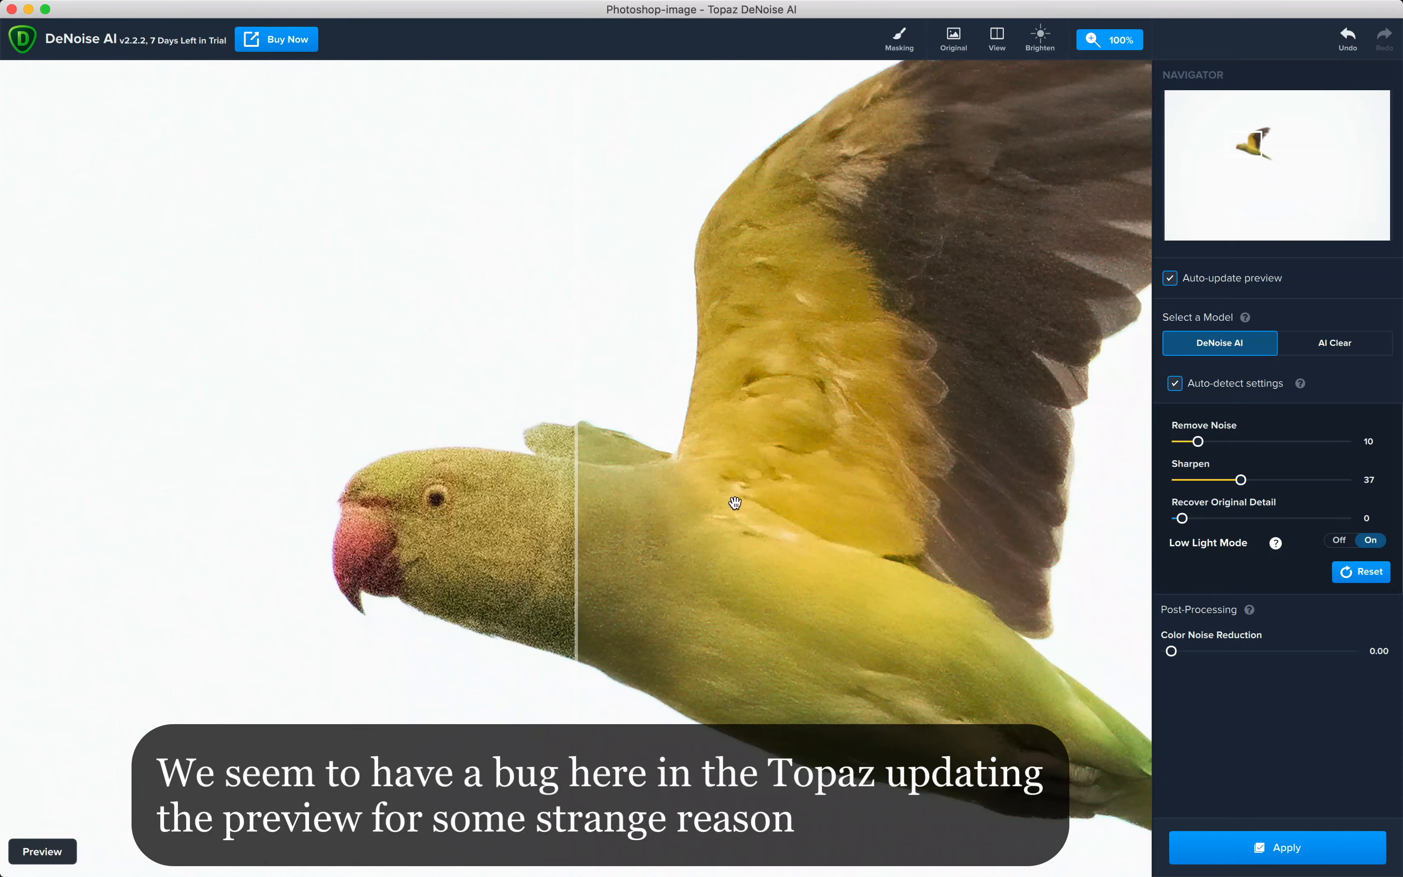
Show the full original image briefly and compare it with the denoised preview around the parakeet's body and wing
{"action": "left_click_drag", "start_coordinate": [733, 501], "coordinate": [600, 515]}
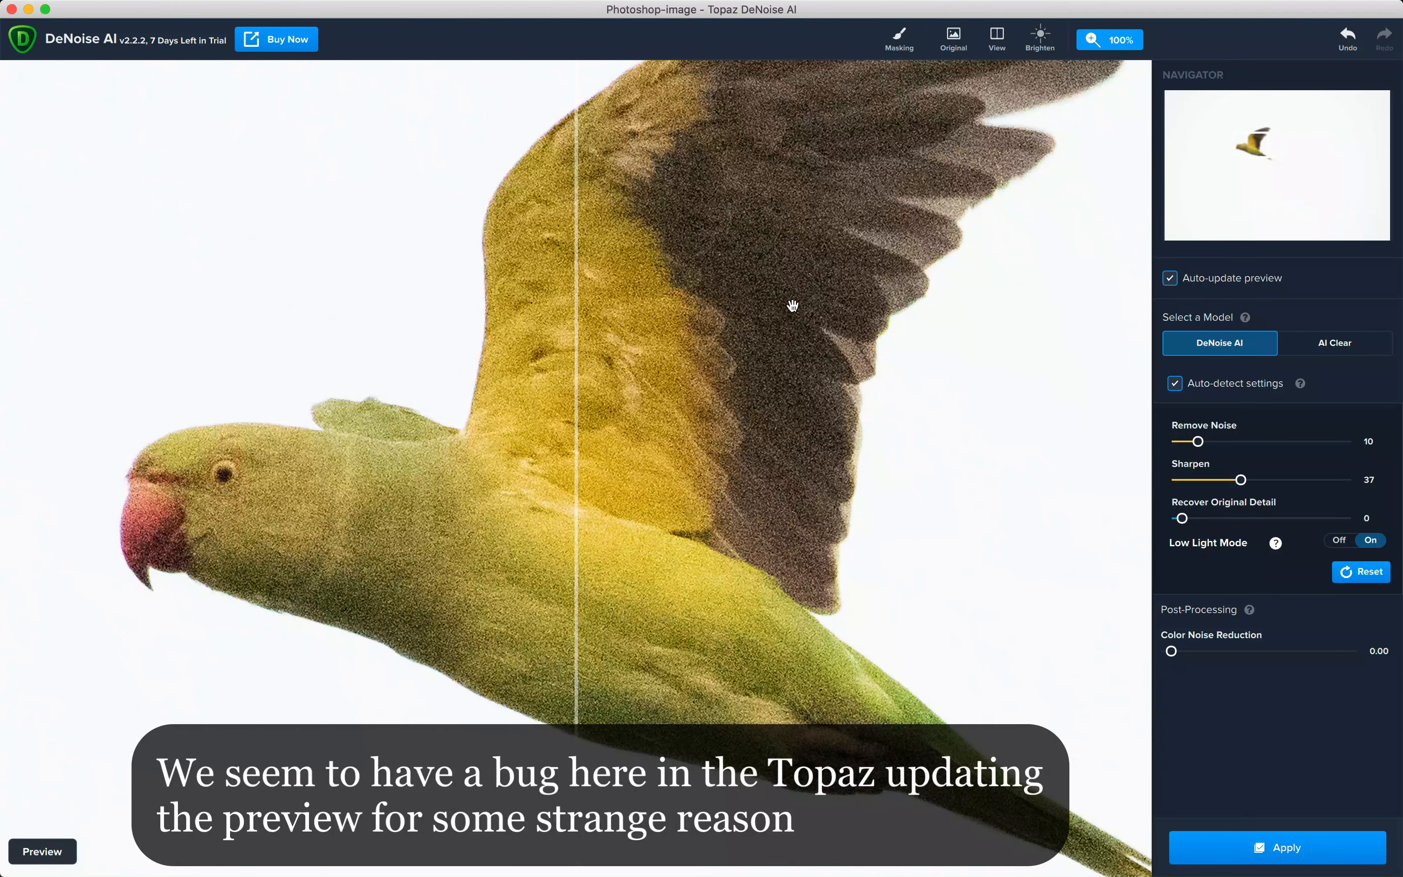
{"action": "left_click", "coordinate": [953, 40]}
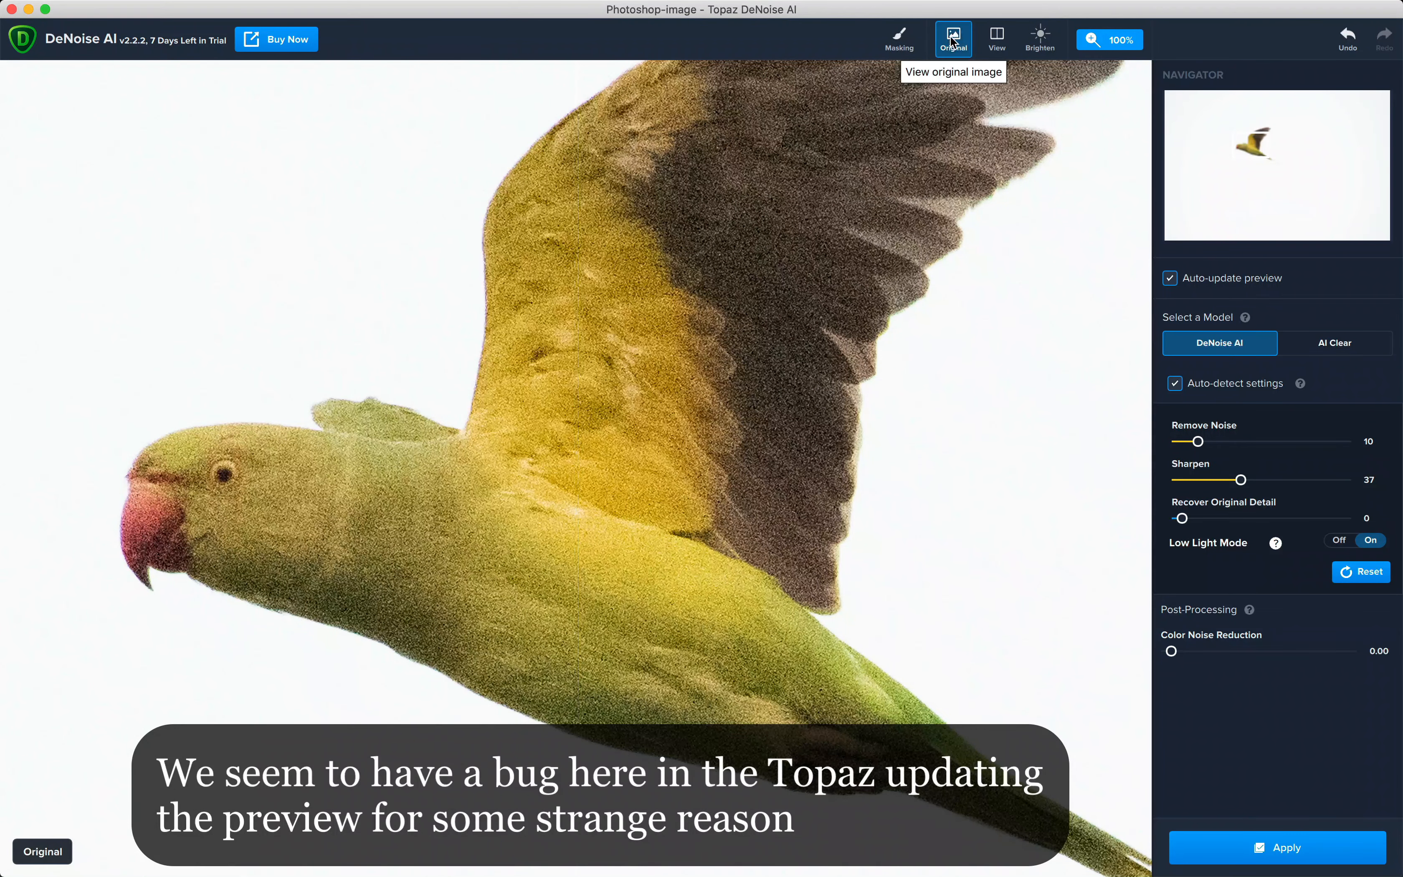
{"action": "left_click", "coordinate": [953, 40]}
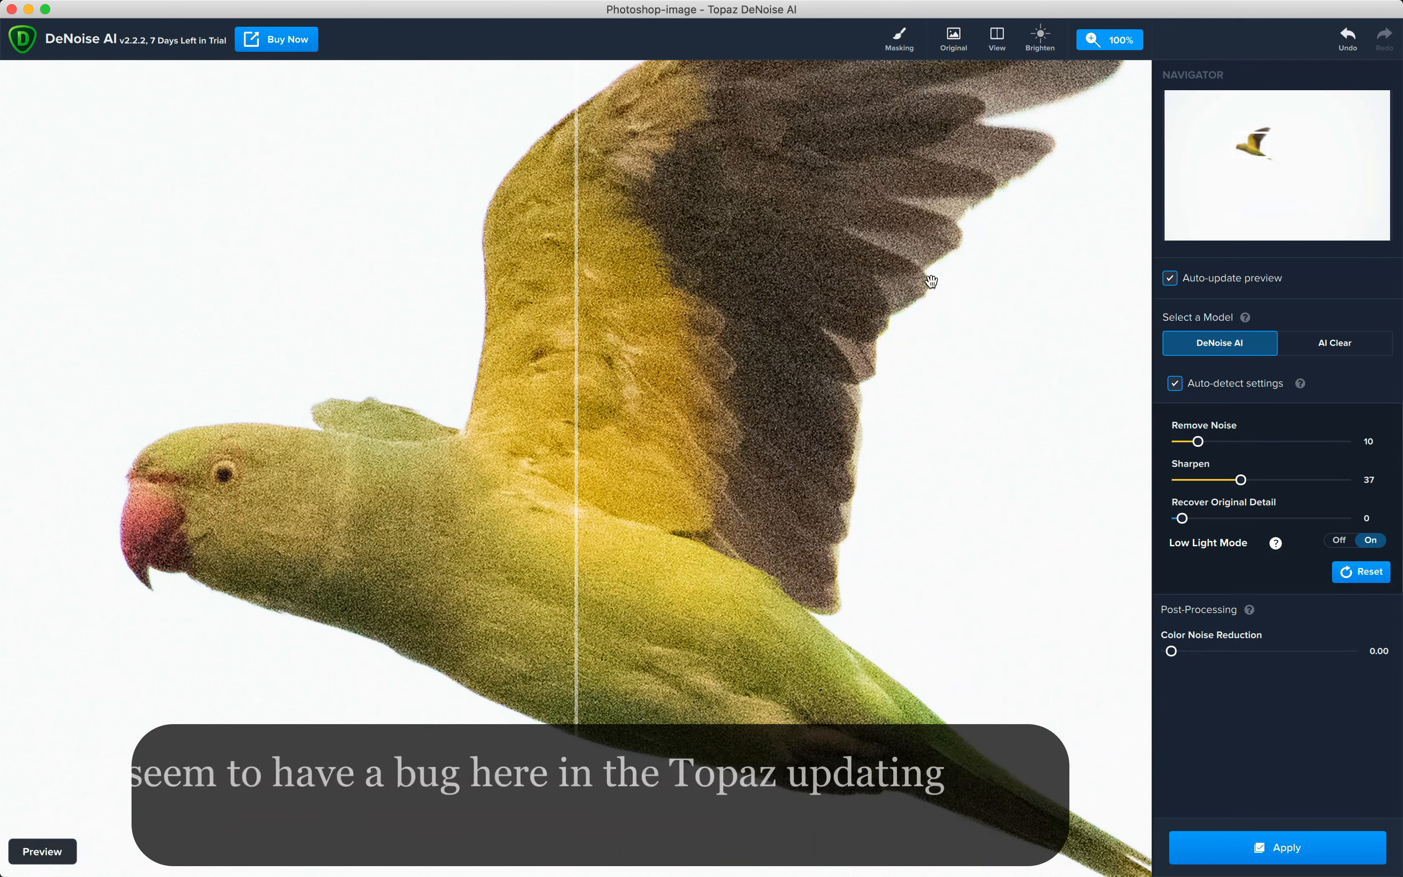
{"action": "left_click_drag", "start_coordinate": [761, 413], "coordinate": [955, 427]}
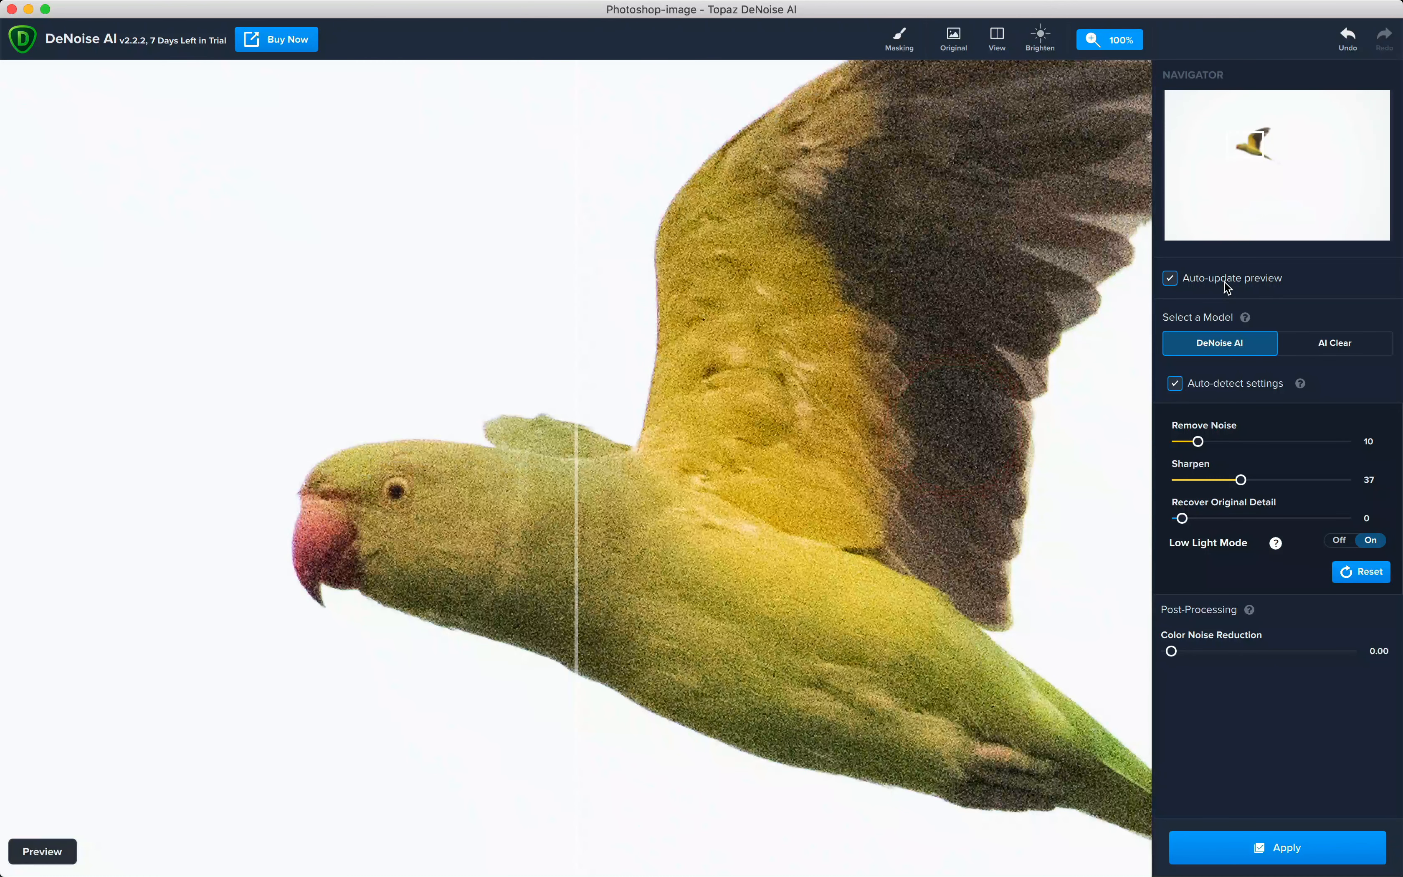
Turn off automatic preview updating and refresh the preview manually, including with the view moved to the parakeet's head
{"action": "left_click", "coordinate": [1170, 279]}
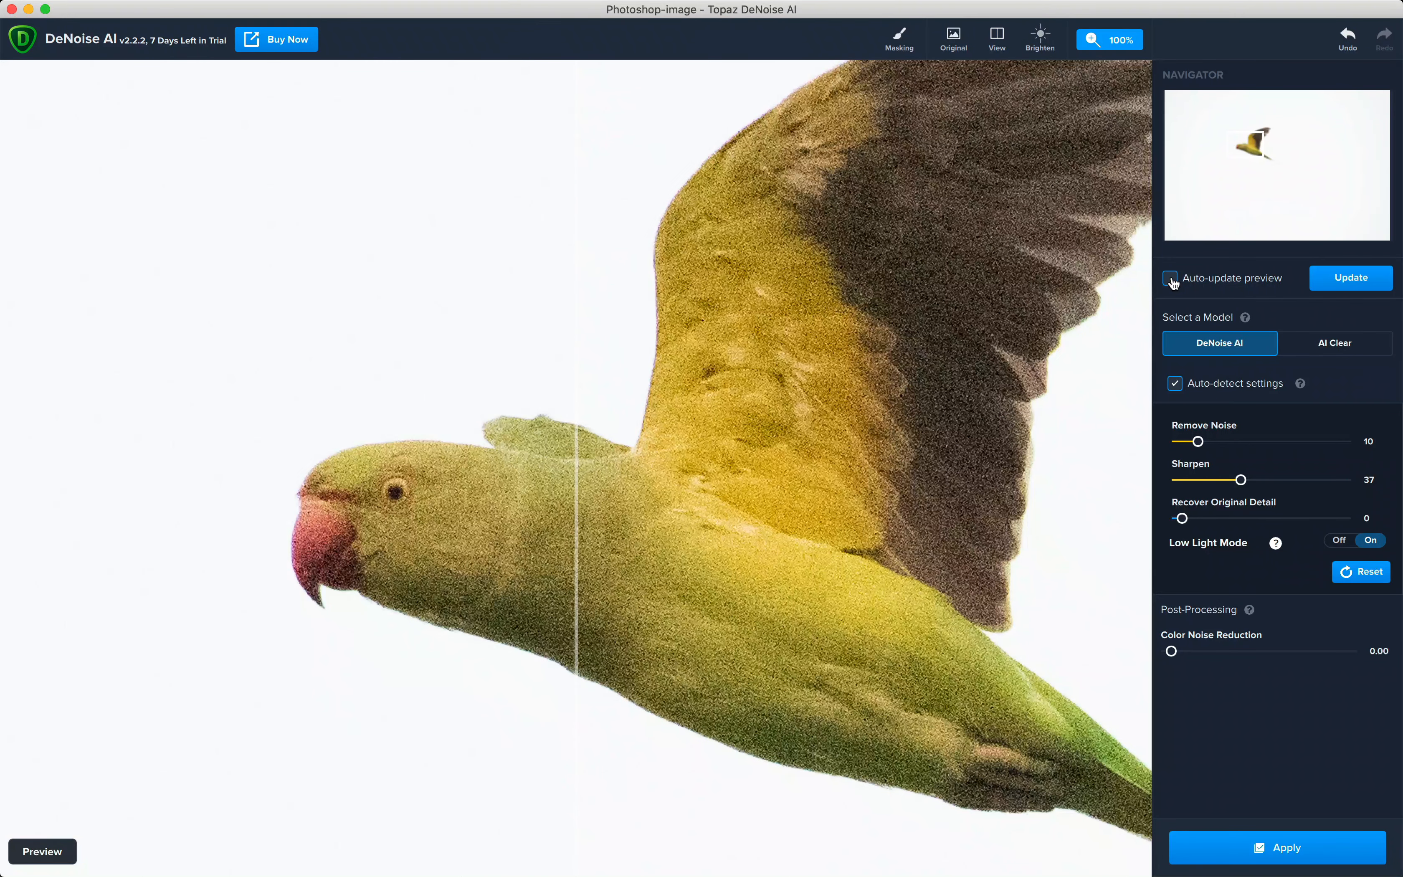
{"action": "left_click", "coordinate": [1339, 276]}
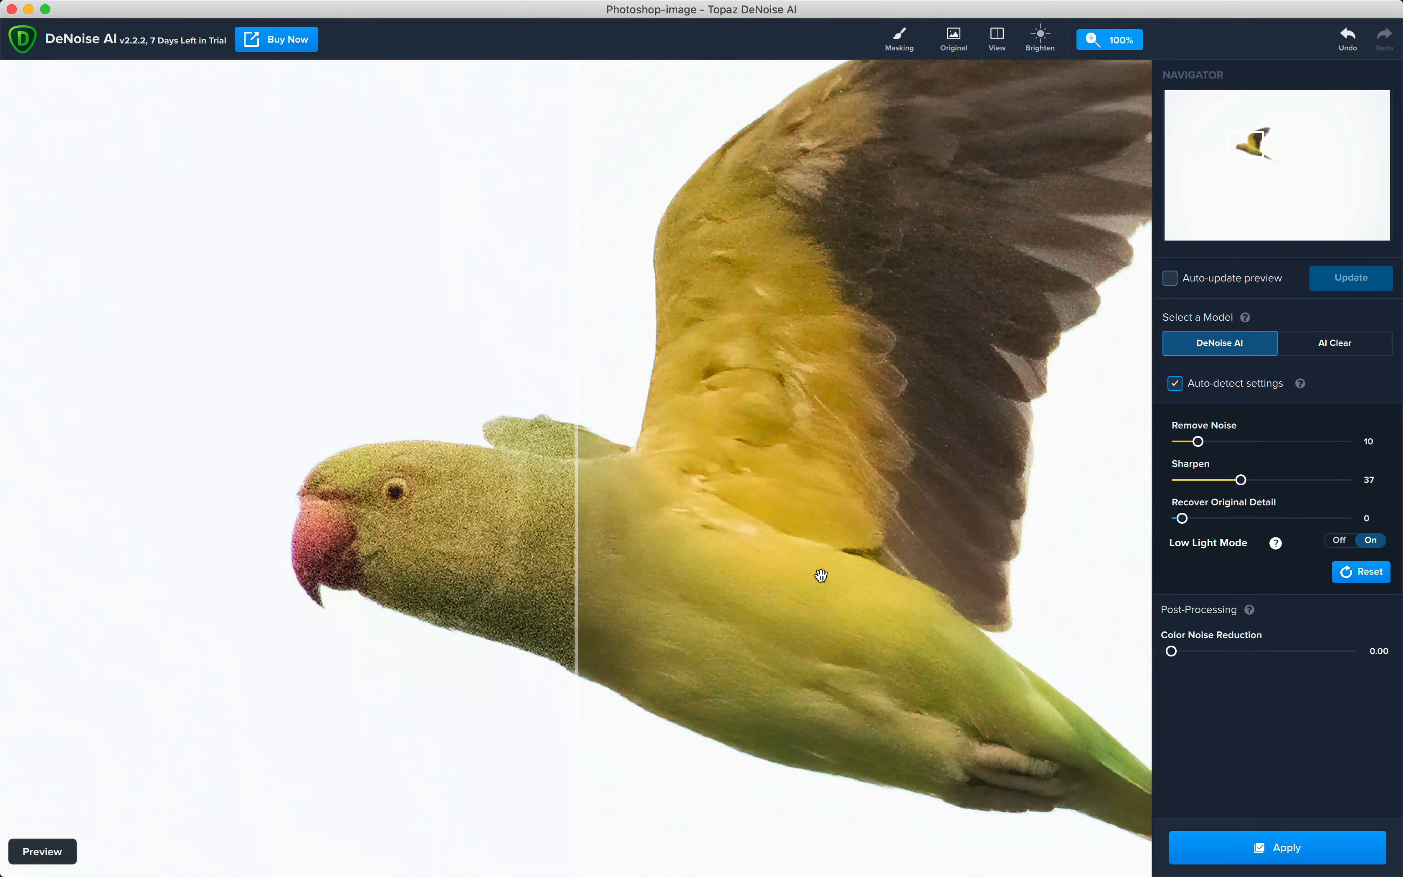
{"action": "left_click_drag", "start_coordinate": [821, 576], "coordinate": [723, 578]}
{"action": "left_click", "coordinate": [725, 580]}
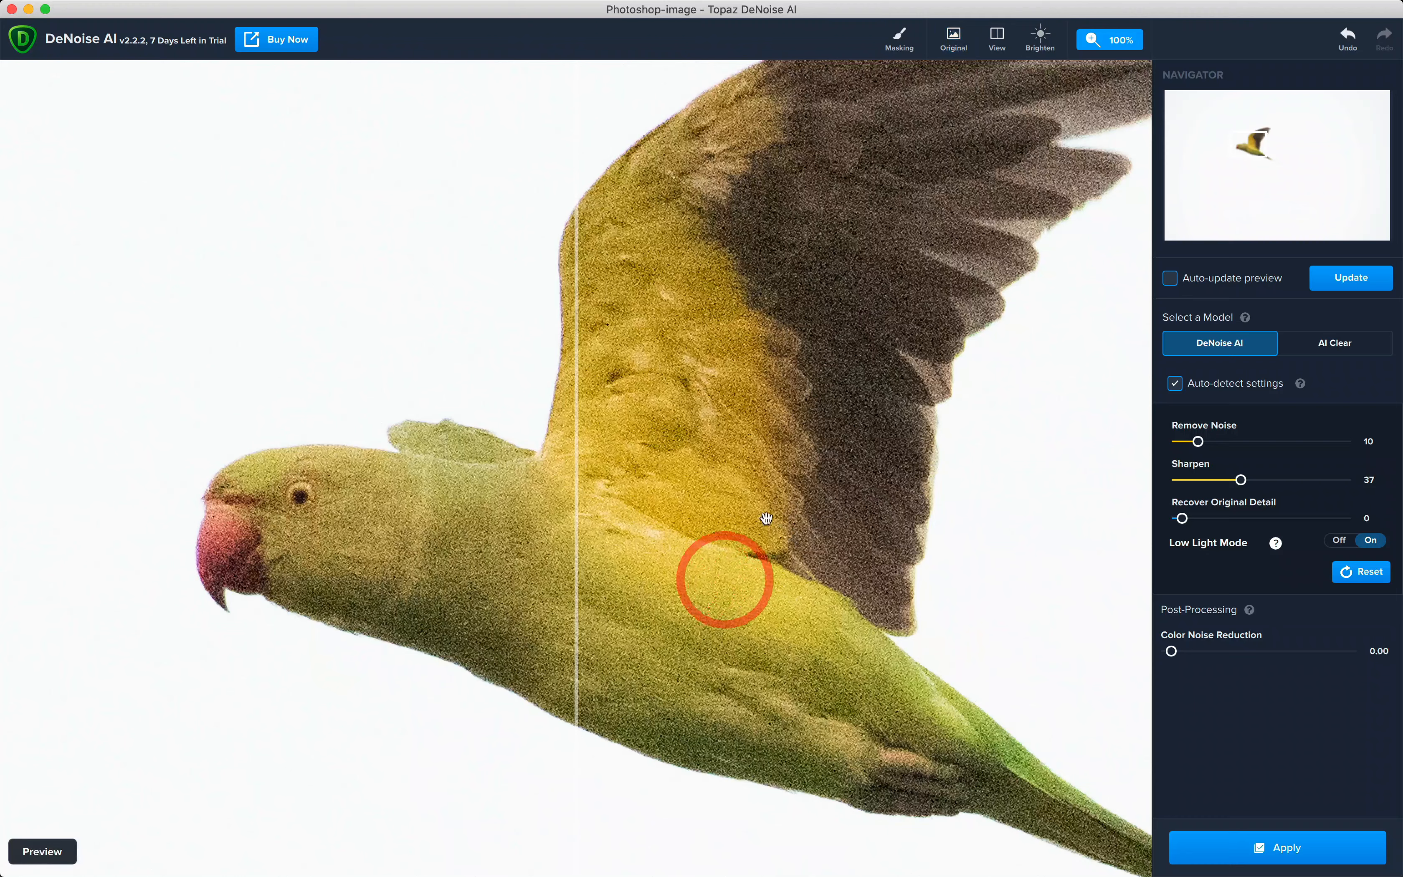
{"action": "left_click_drag", "start_coordinate": [766, 518], "coordinate": [1023, 439]}
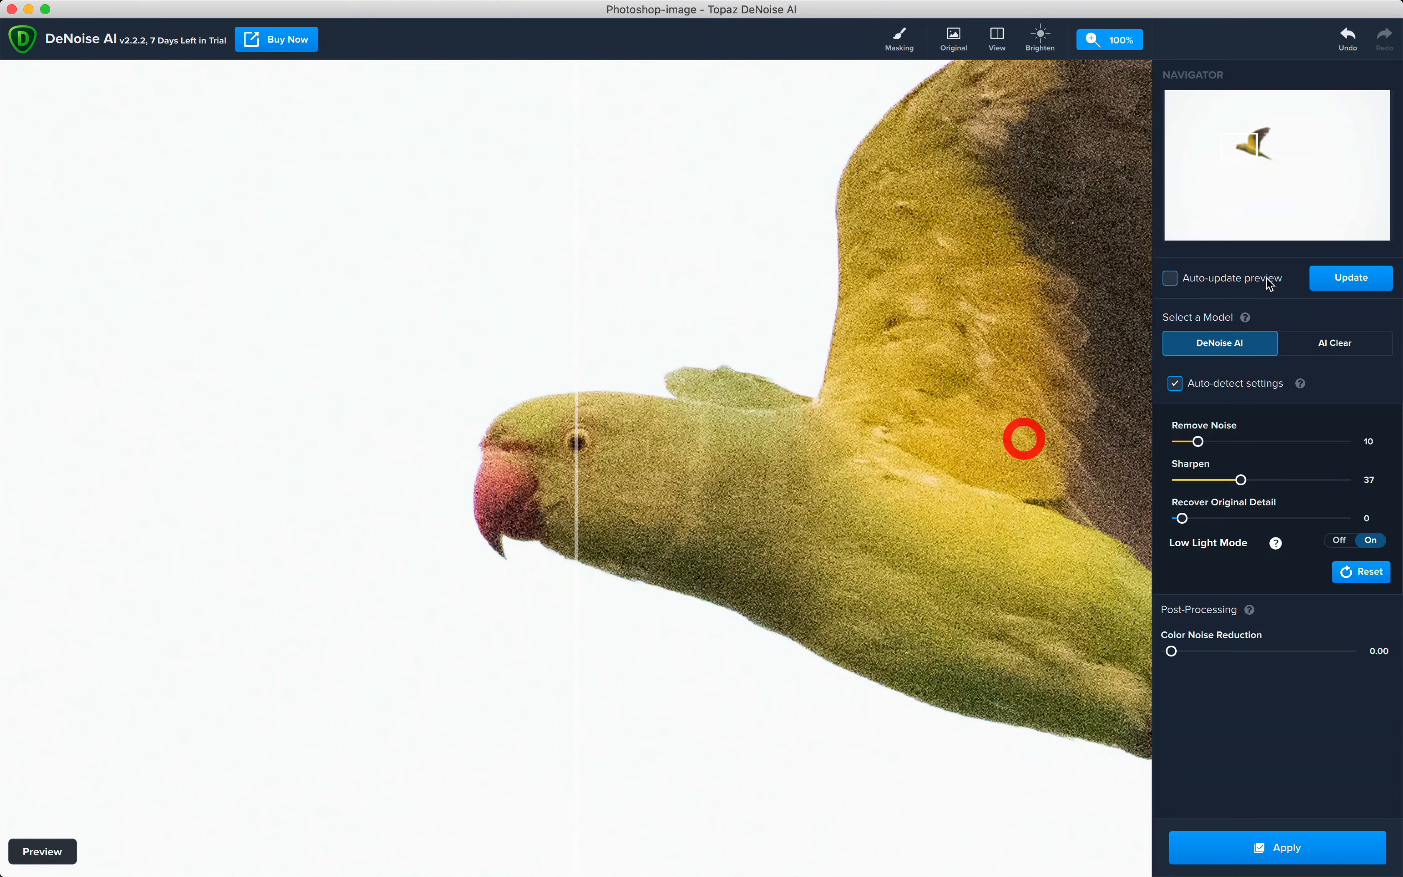
{"action": "left_click", "coordinate": [1325, 284]}
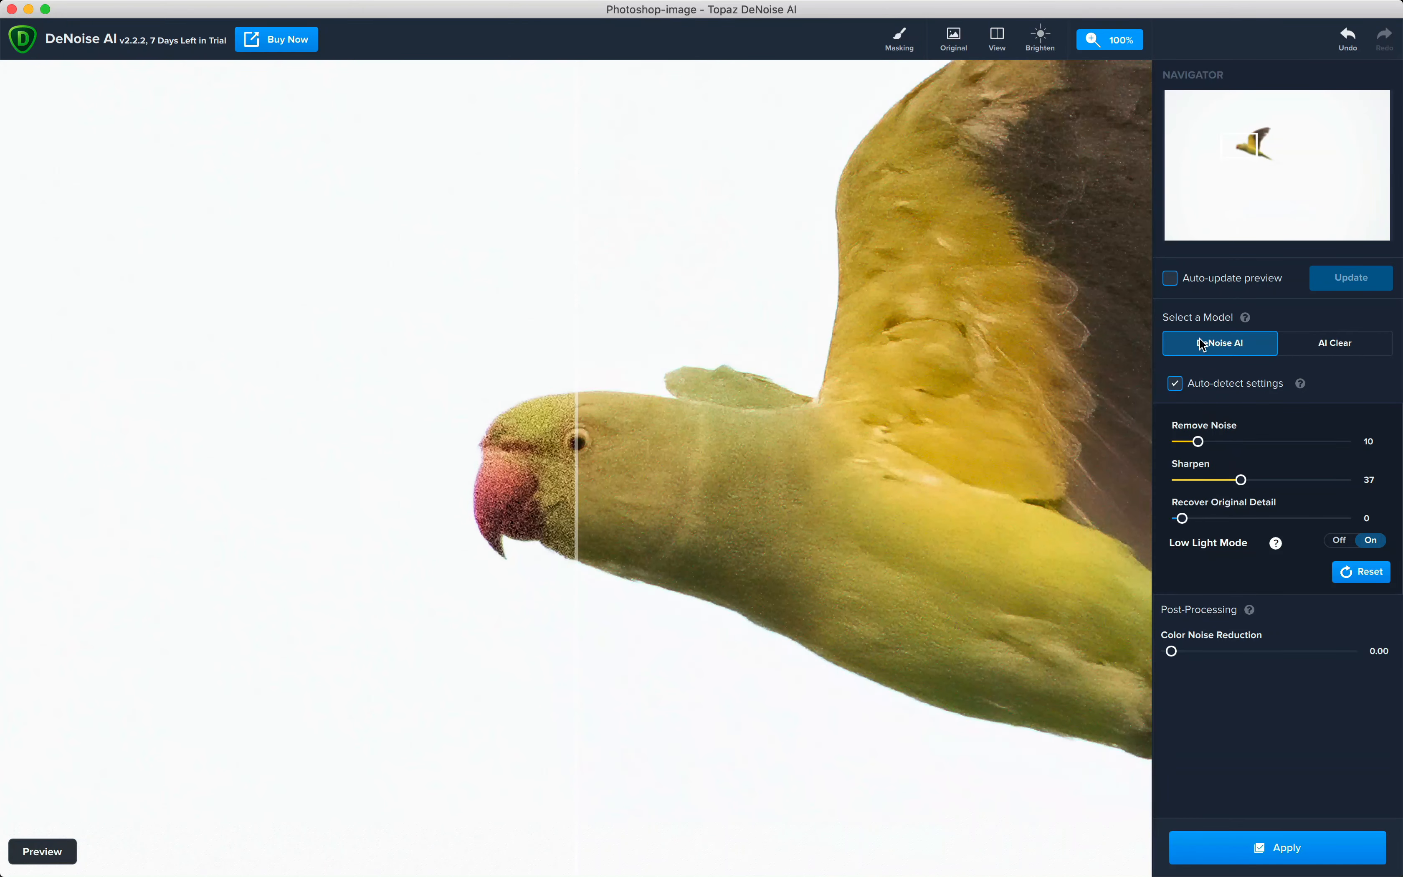
Re-enable automatic preview updating and recheck the rendering on the parakeet's body and wing
{"action": "left_click", "coordinate": [1171, 279]}
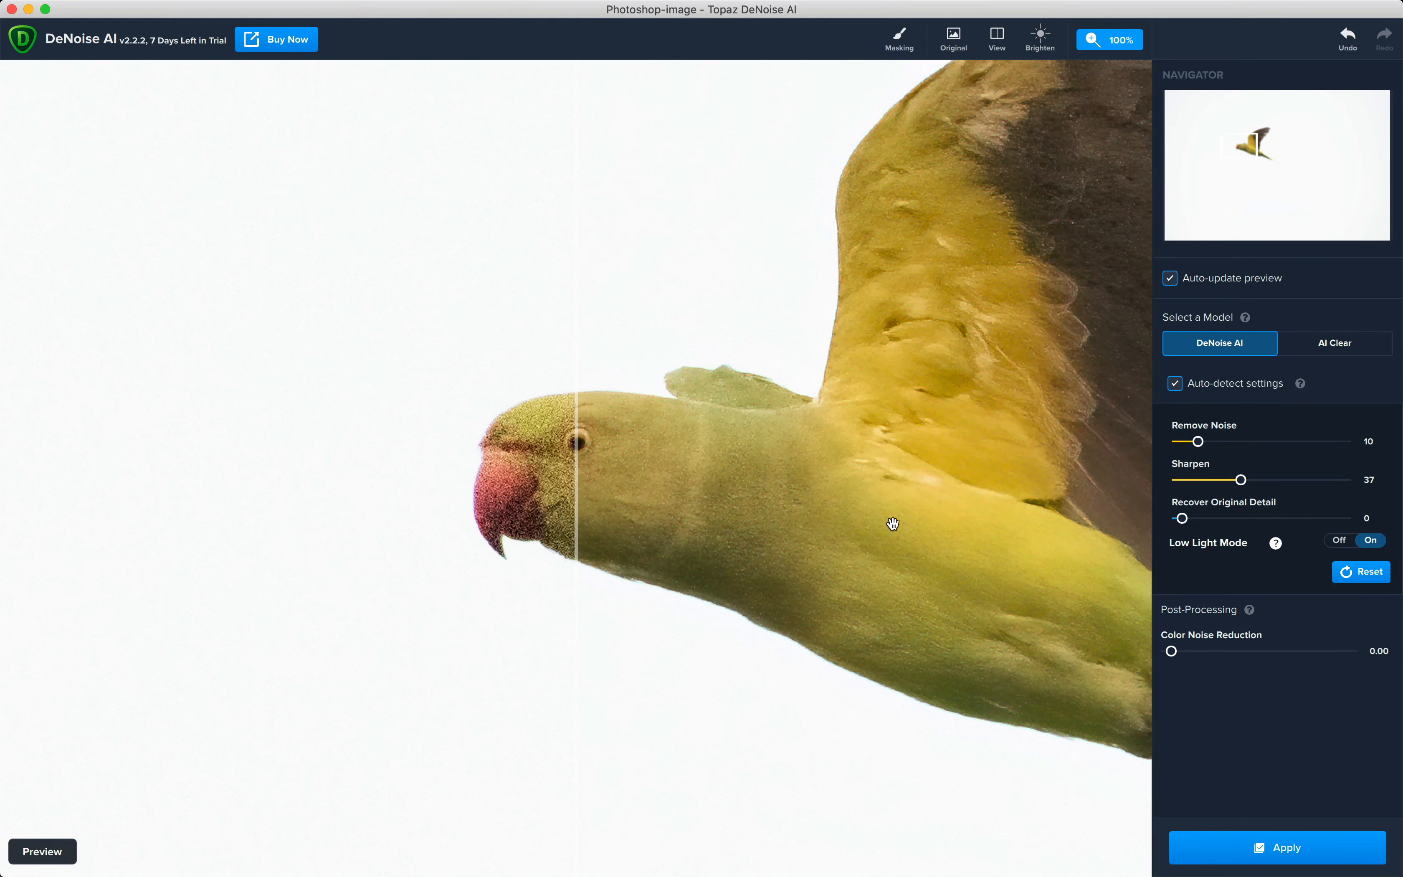
{"action": "left_click_drag", "start_coordinate": [893, 523], "coordinate": [720, 479]}
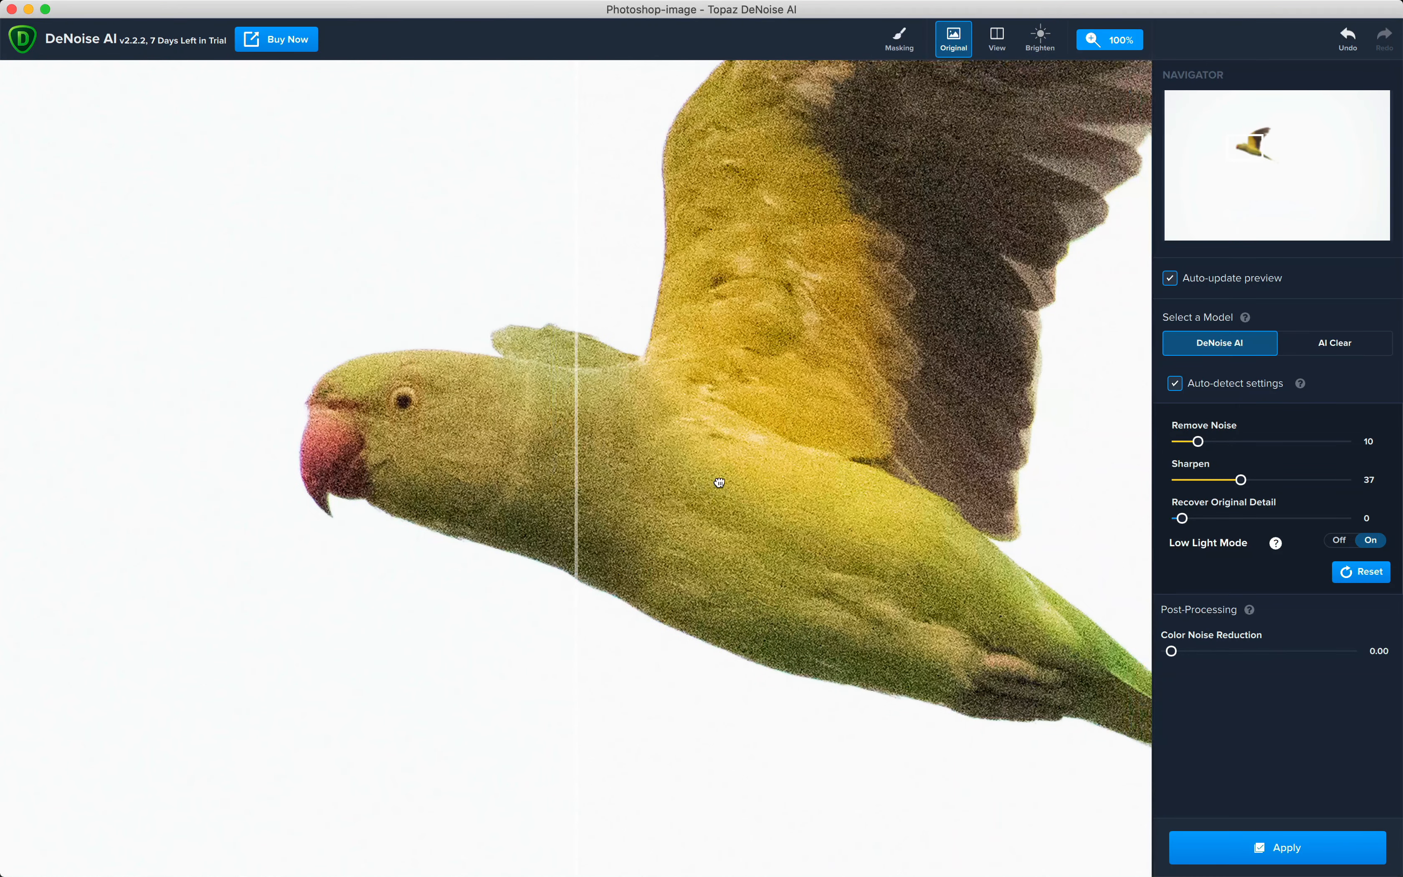
{"action": "left_click_drag", "start_coordinate": [640, 589], "coordinate": [640, 589]}
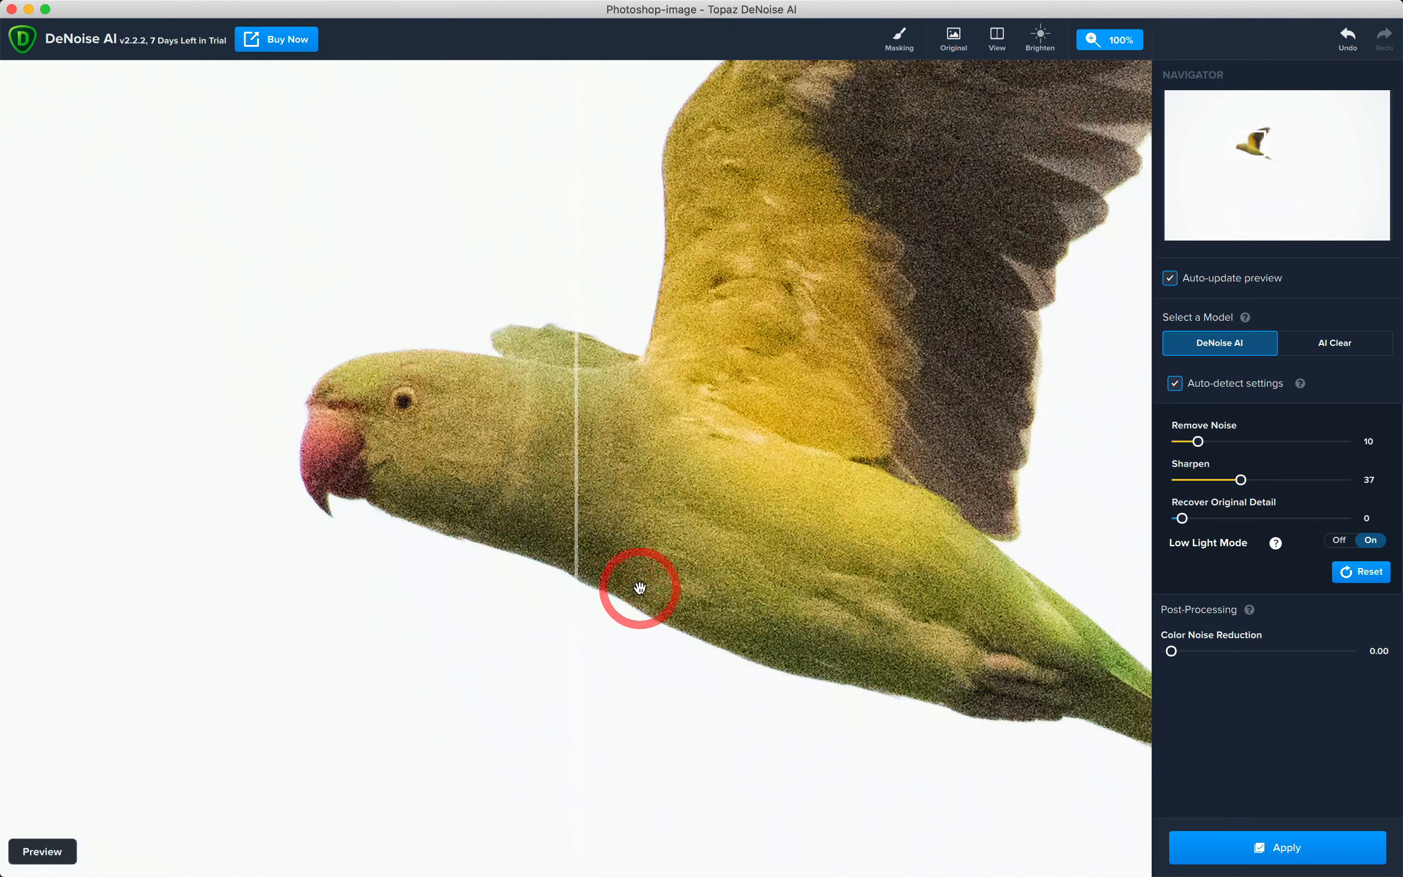
{"action": "left_click_drag", "start_coordinate": [709, 491], "coordinate": [686, 522]}
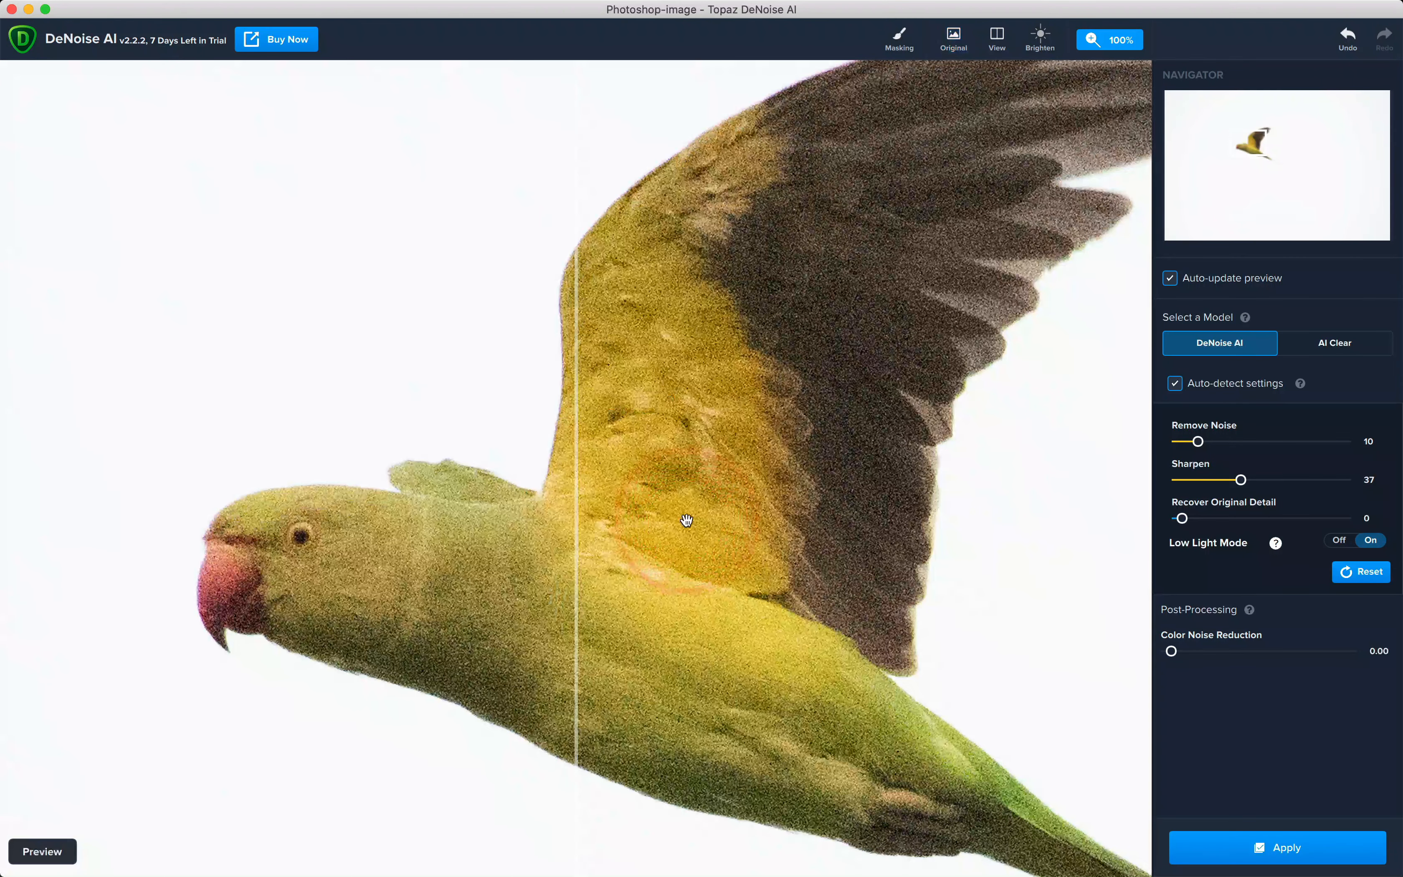
Switch the preview to the side-by-side view and compare the original and denoised parakeet's wing and head
{"action": "left_click", "coordinate": [994, 47]}
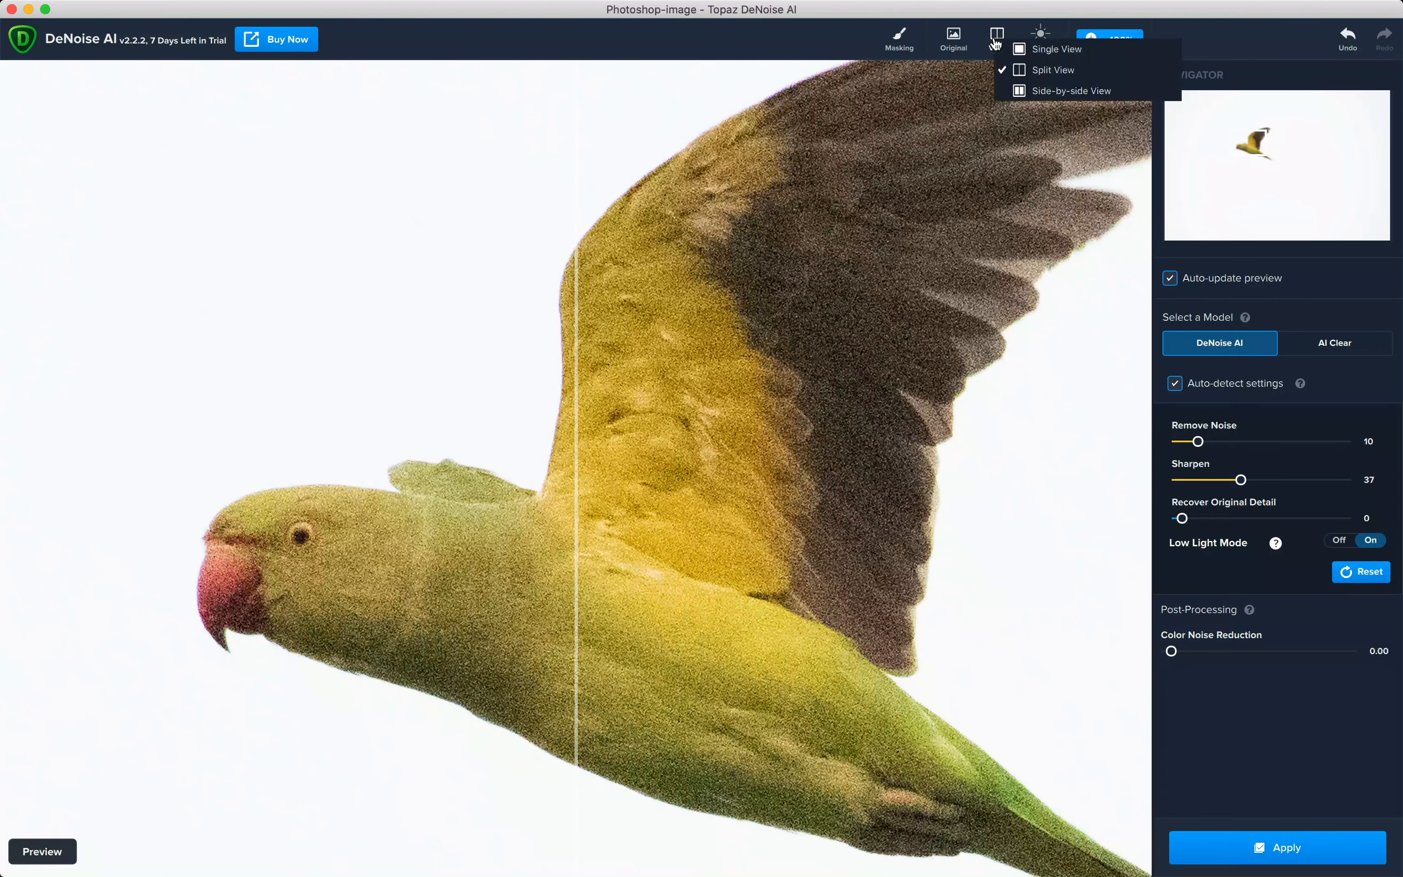
{"action": "left_click", "coordinate": [1014, 86]}
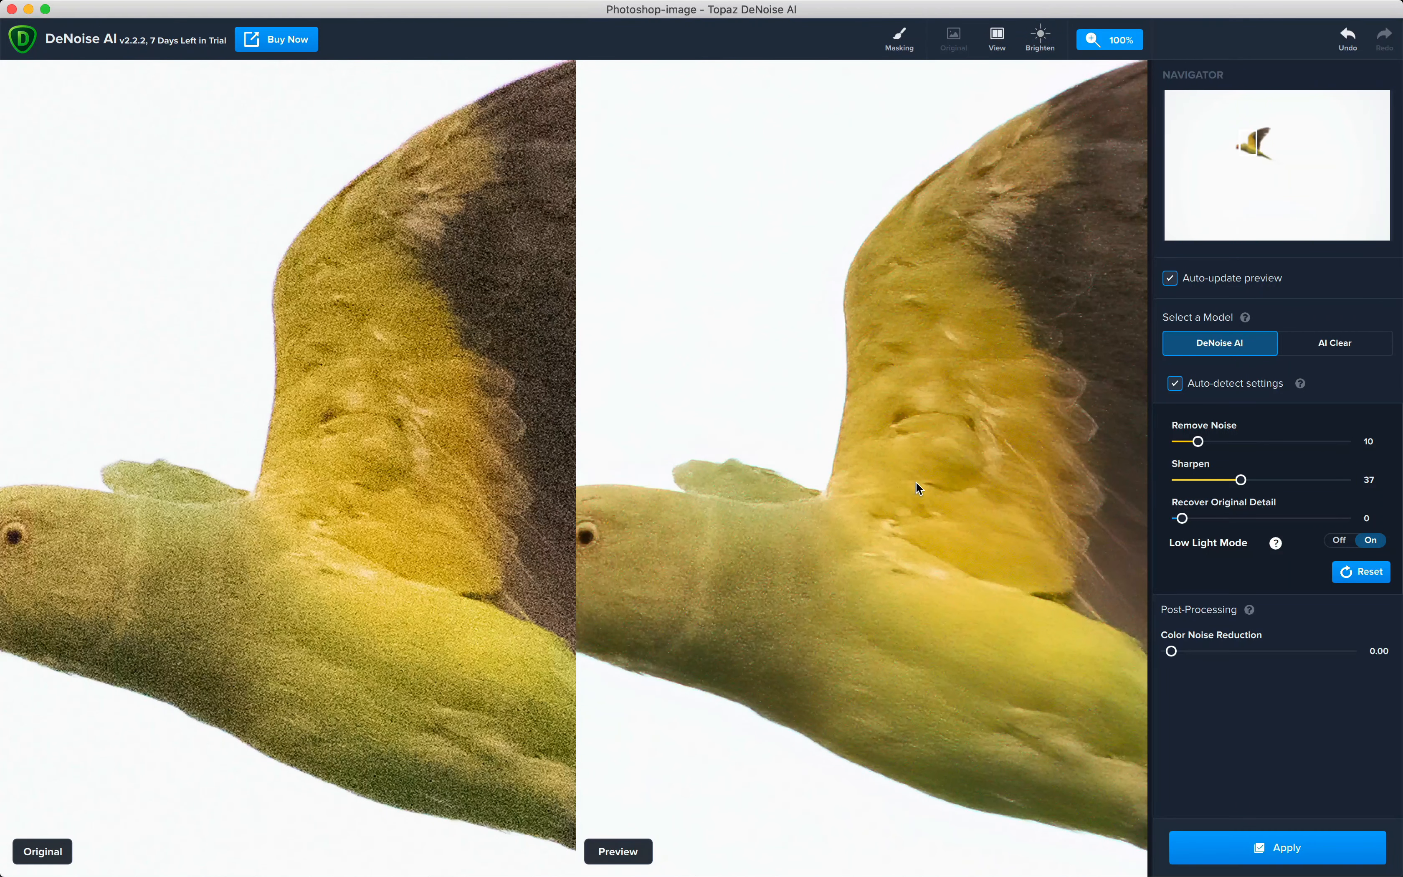
{"action": "left_click", "coordinate": [829, 539]}
{"action": "left_click", "coordinate": [852, 547]}
{"action": "left_click", "coordinate": [1239, 145]}
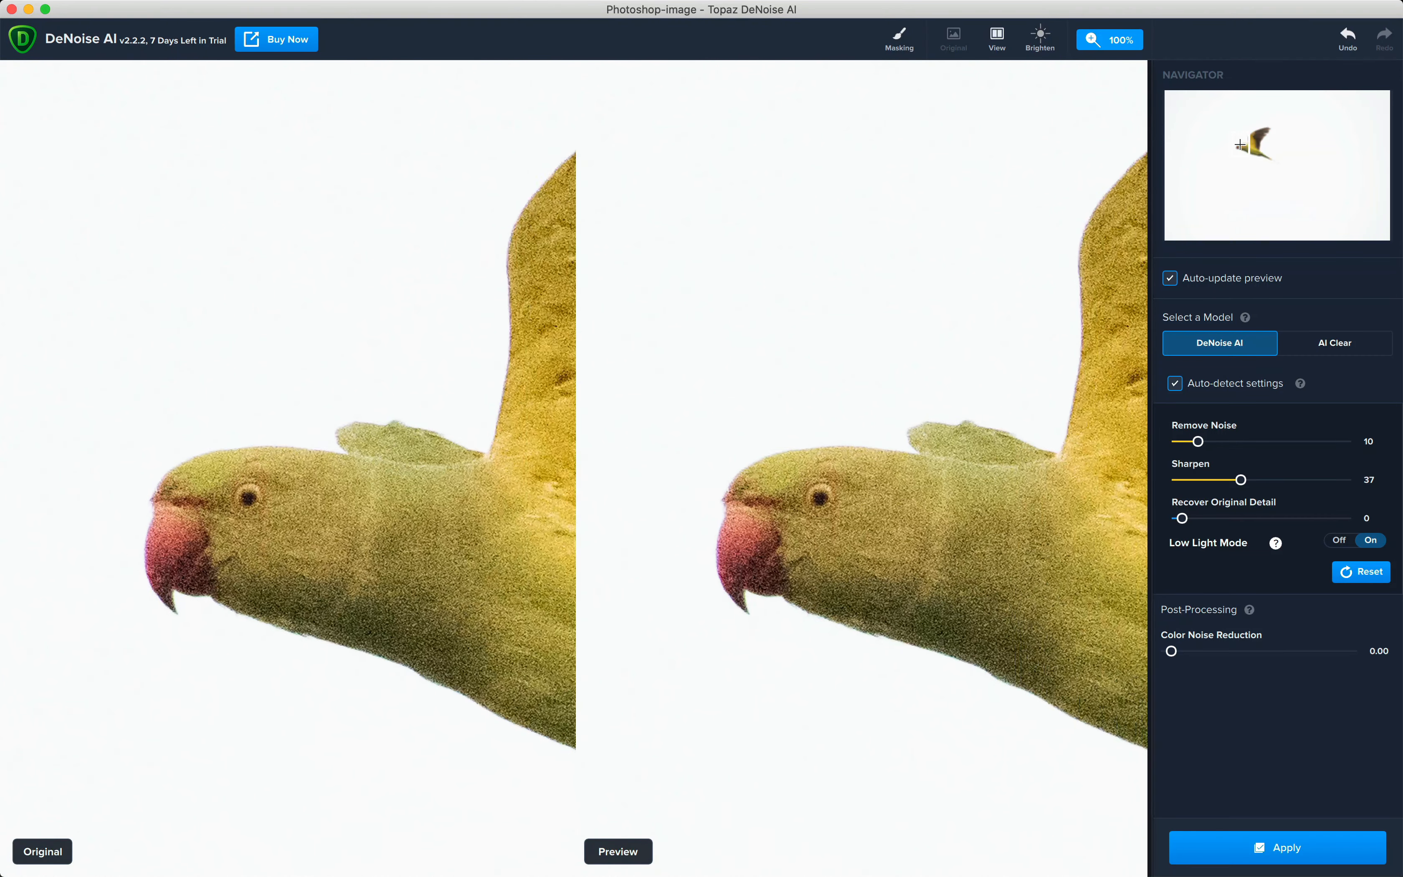
{"action": "left_click", "coordinate": [1083, 322]}
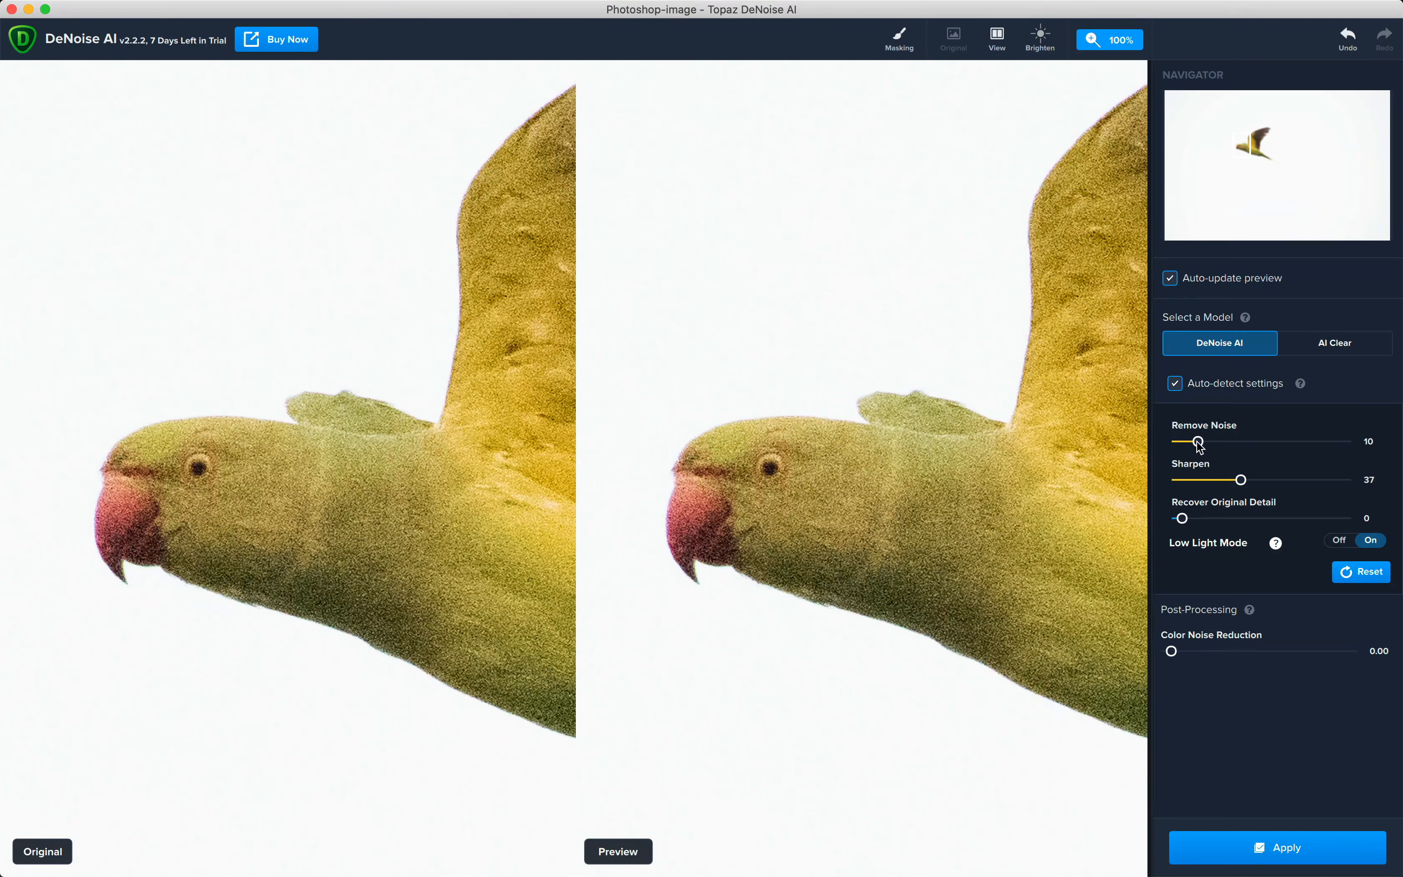
Set Remove Noise to 49 and compare the original and denoised parakeet side by side at 50% zoom
{"action": "left_click_drag", "start_coordinate": [1198, 444], "coordinate": [1262, 447]}
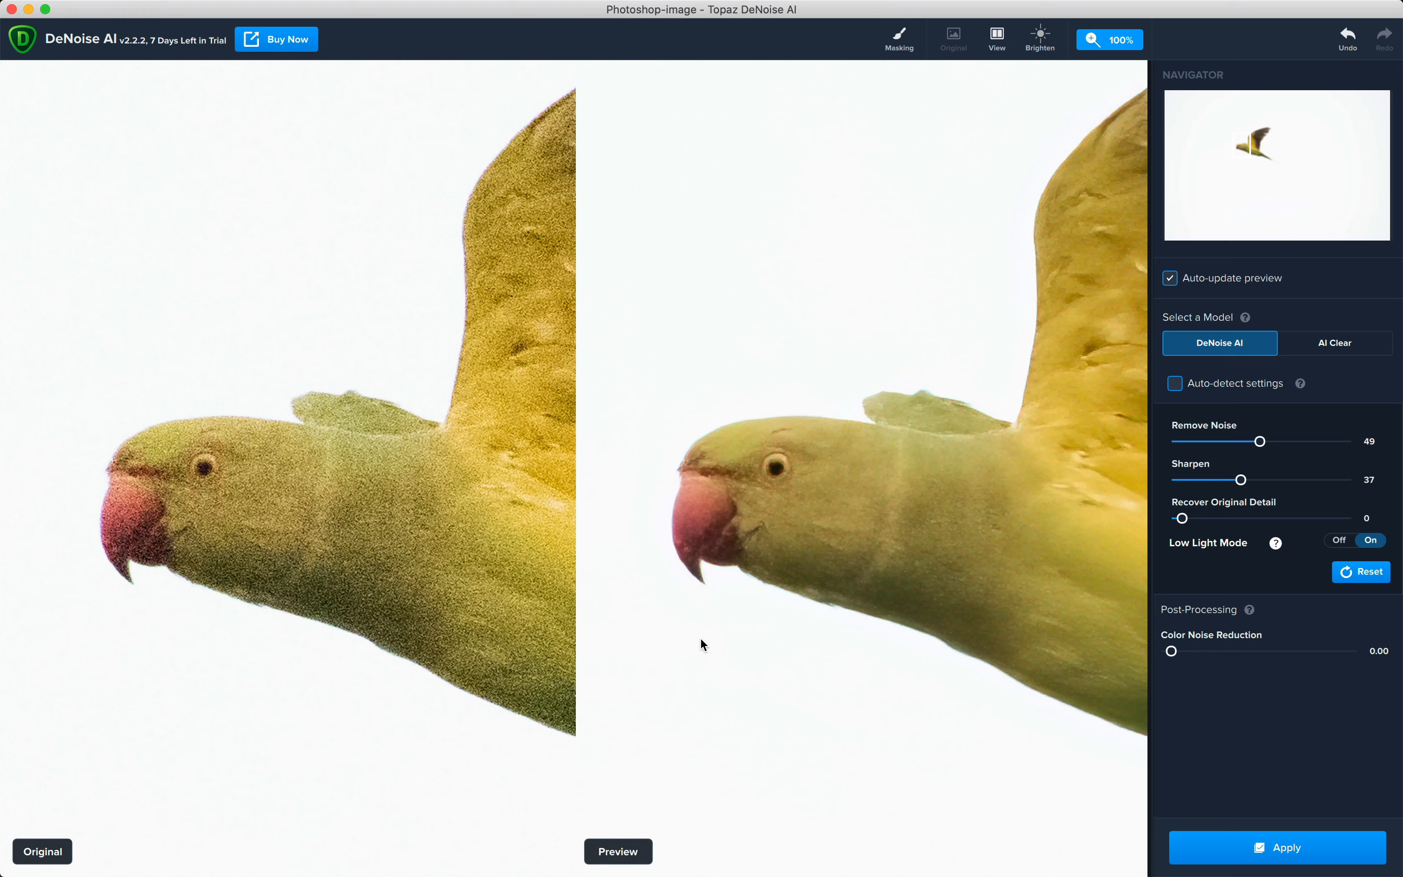
{"action": "left_click", "coordinate": [449, 483]}
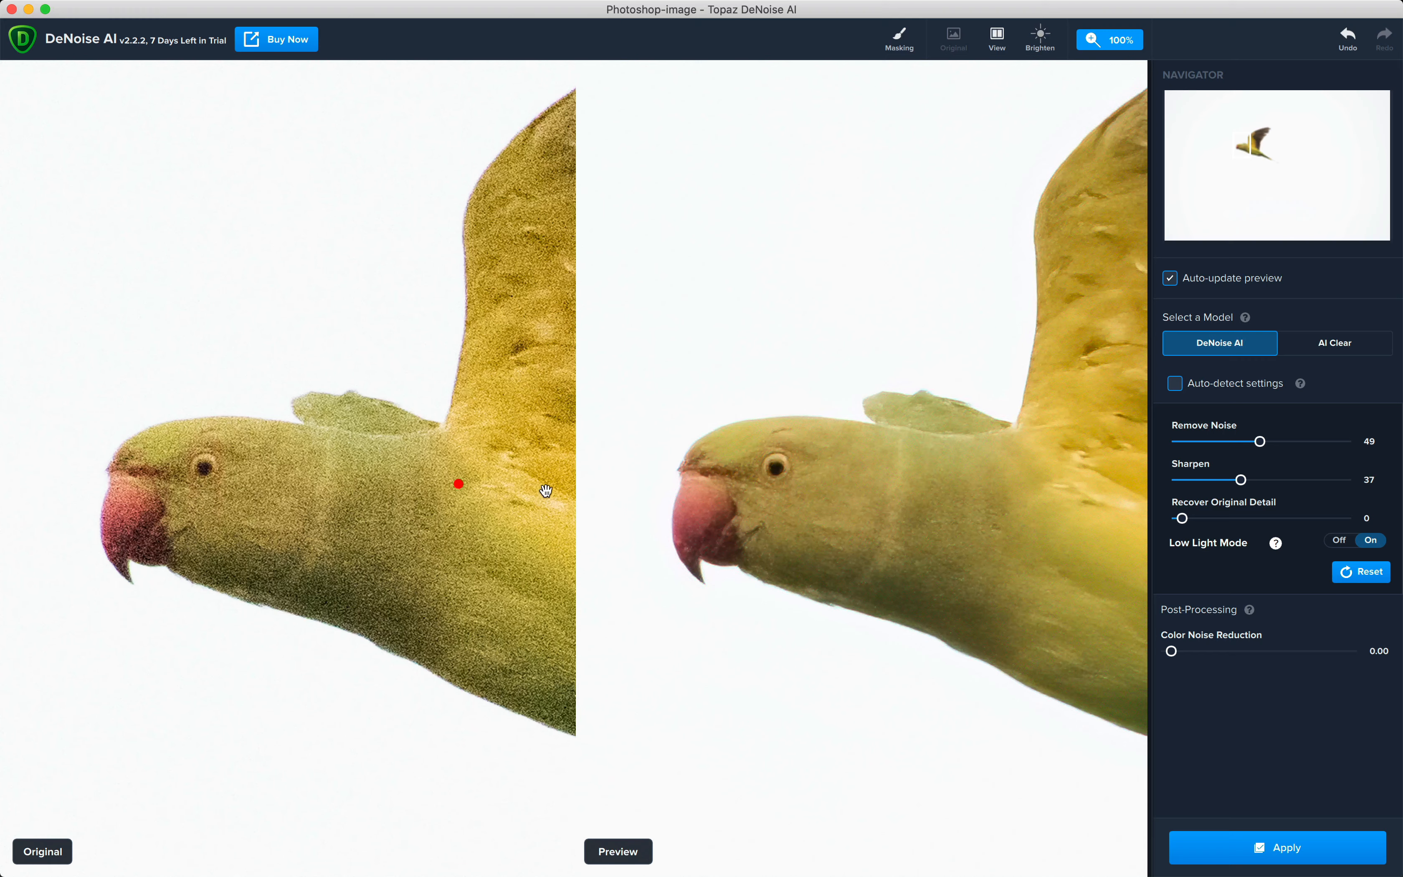
{"action": "left_click", "coordinate": [956, 459]}
{"action": "left_click", "coordinate": [1103, 34]}
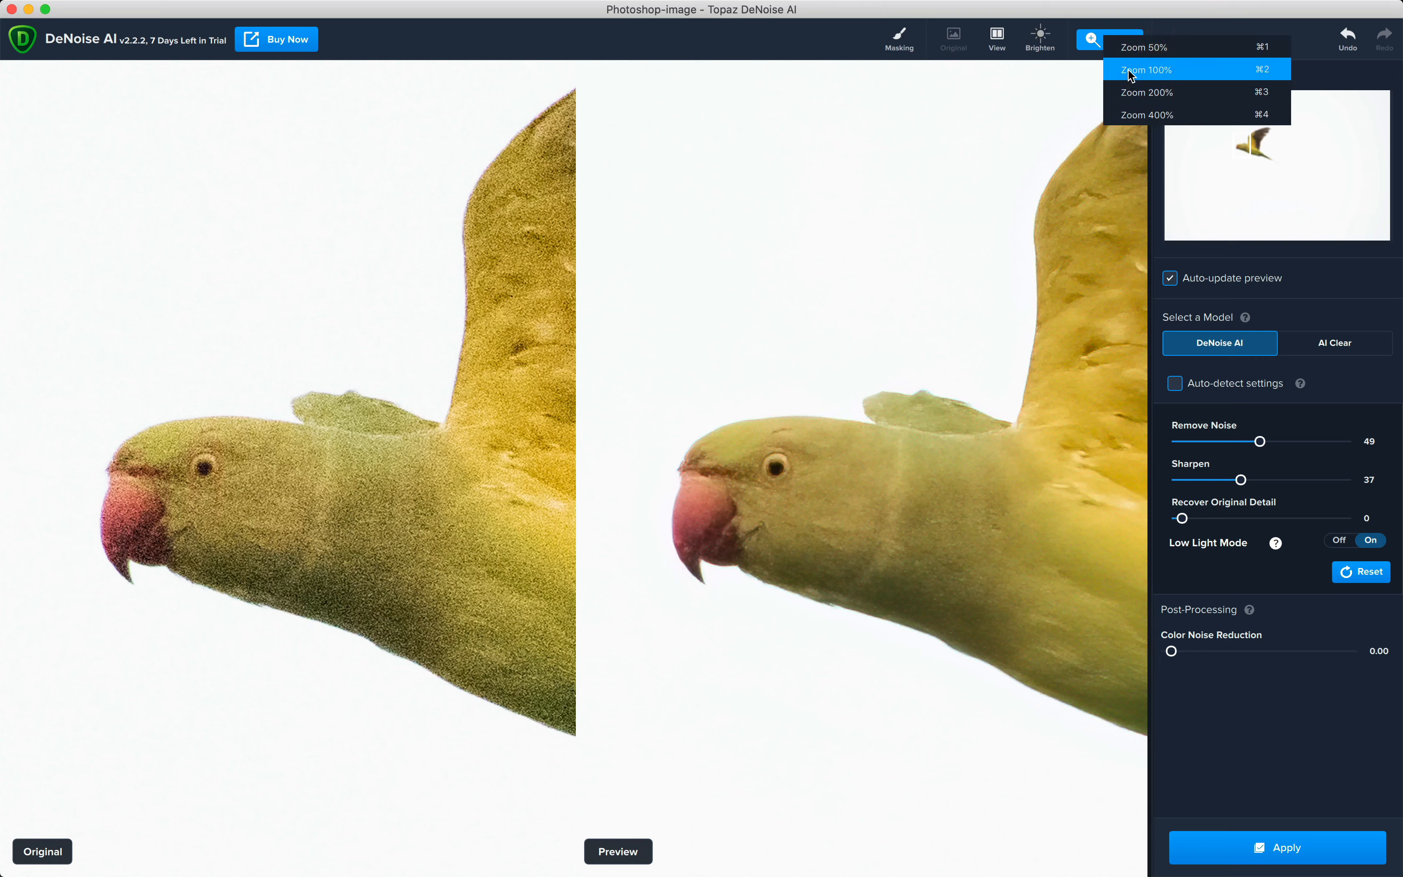
{"action": "left_click", "coordinate": [1130, 49]}
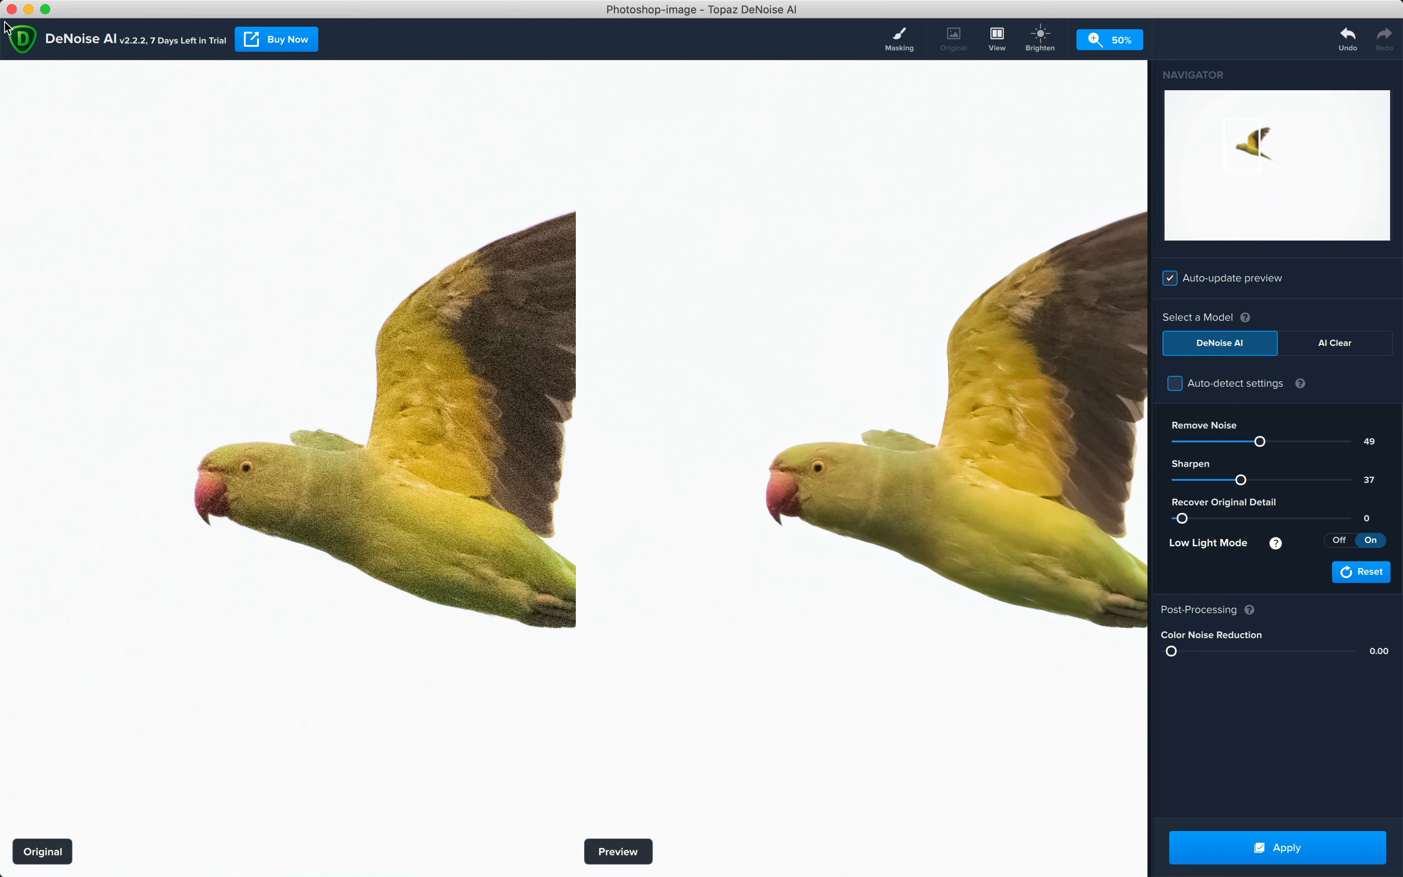
Close DeNoise AI without saving the changes, and quit Photoshop without saving the parakeet document
{"action": "left_click", "coordinate": [12, 9]}
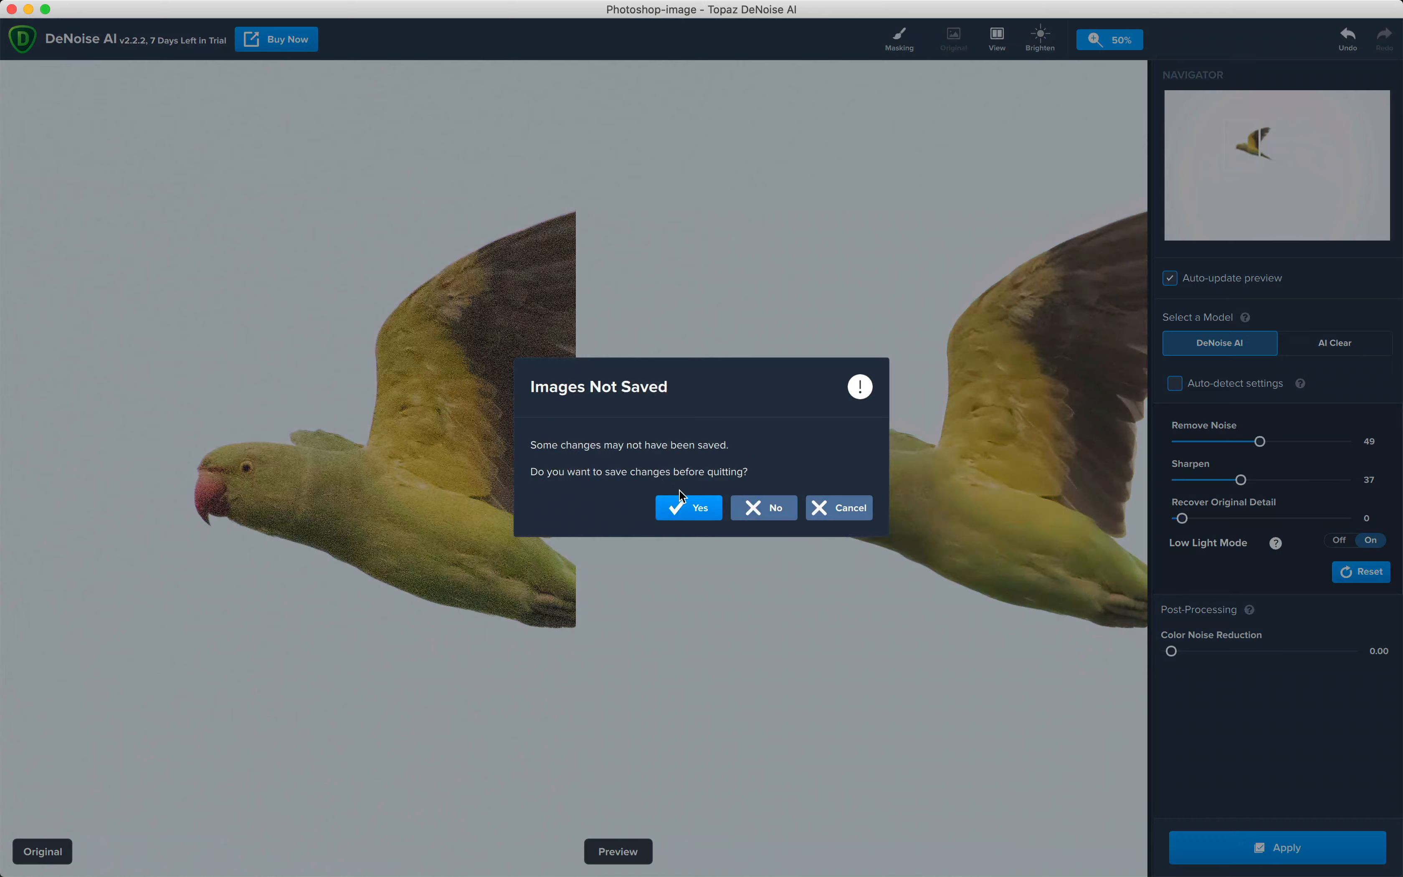
{"action": "left_click", "coordinate": [766, 507]}
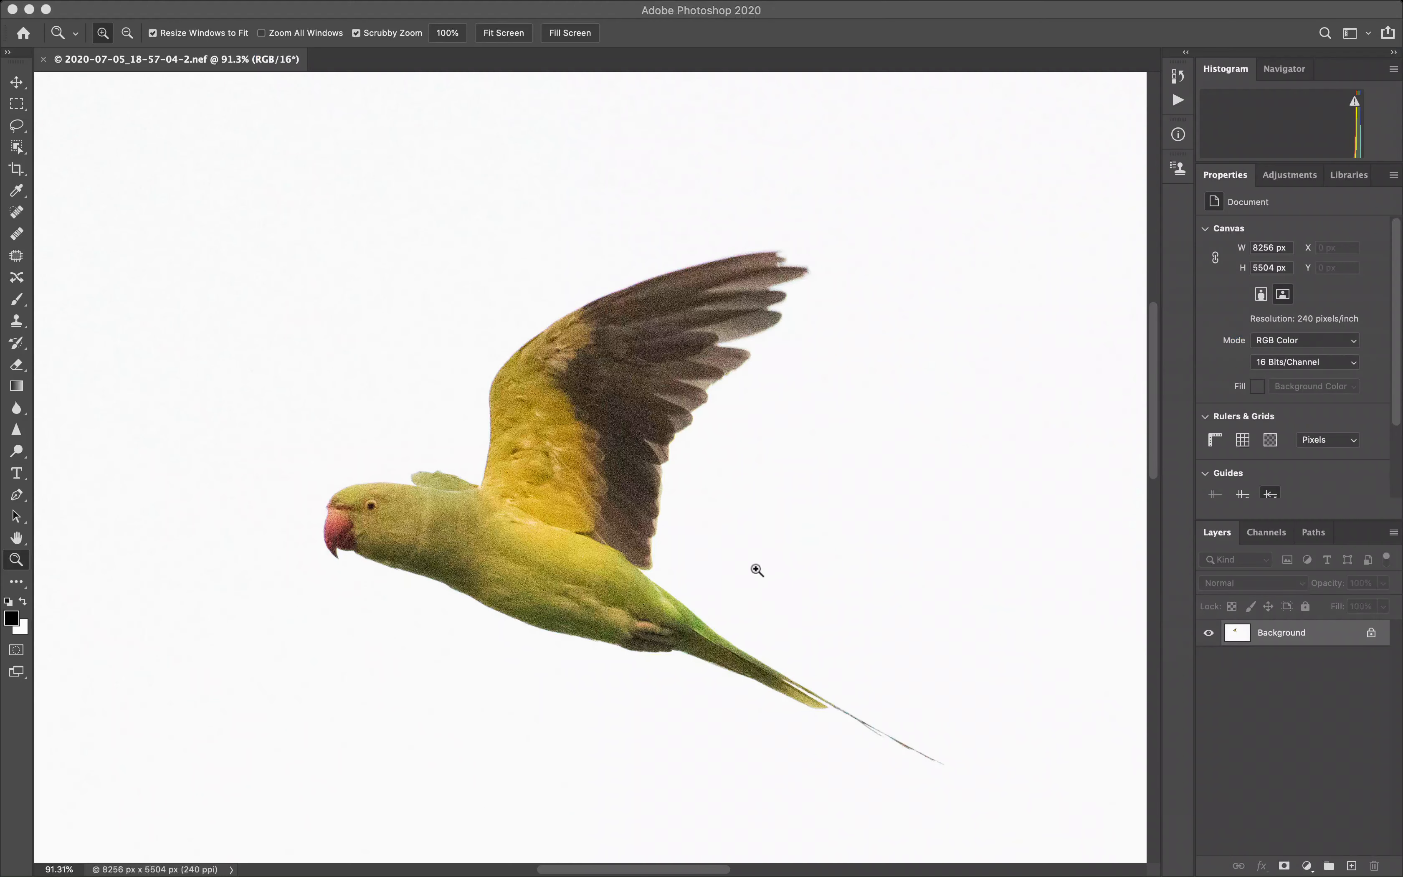
{"action": "key", "text": "super"}
{"action": "key", "text": "super+q"}
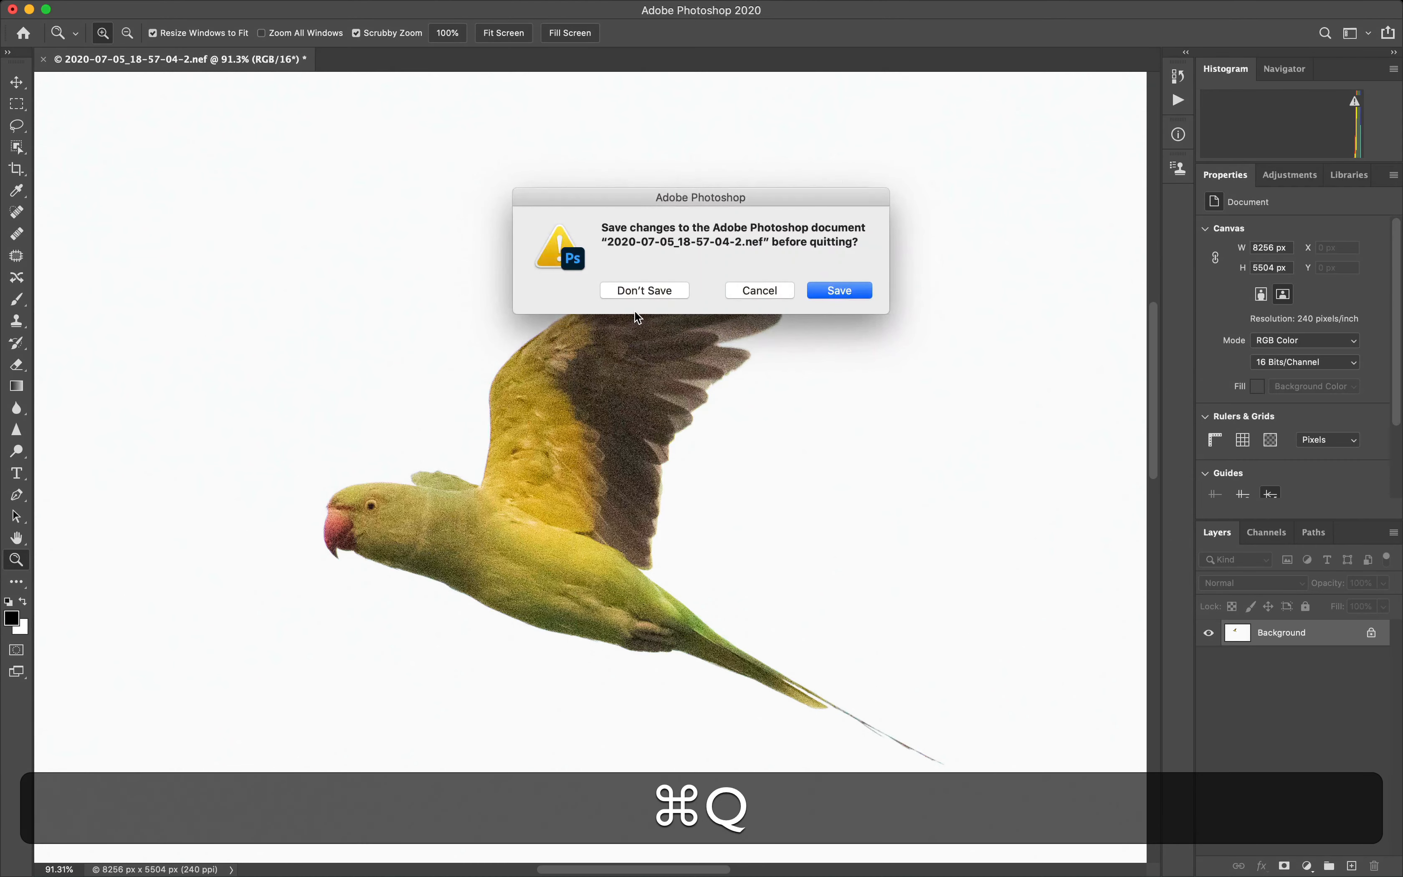
{"action": "left_click", "coordinate": [648, 297]}
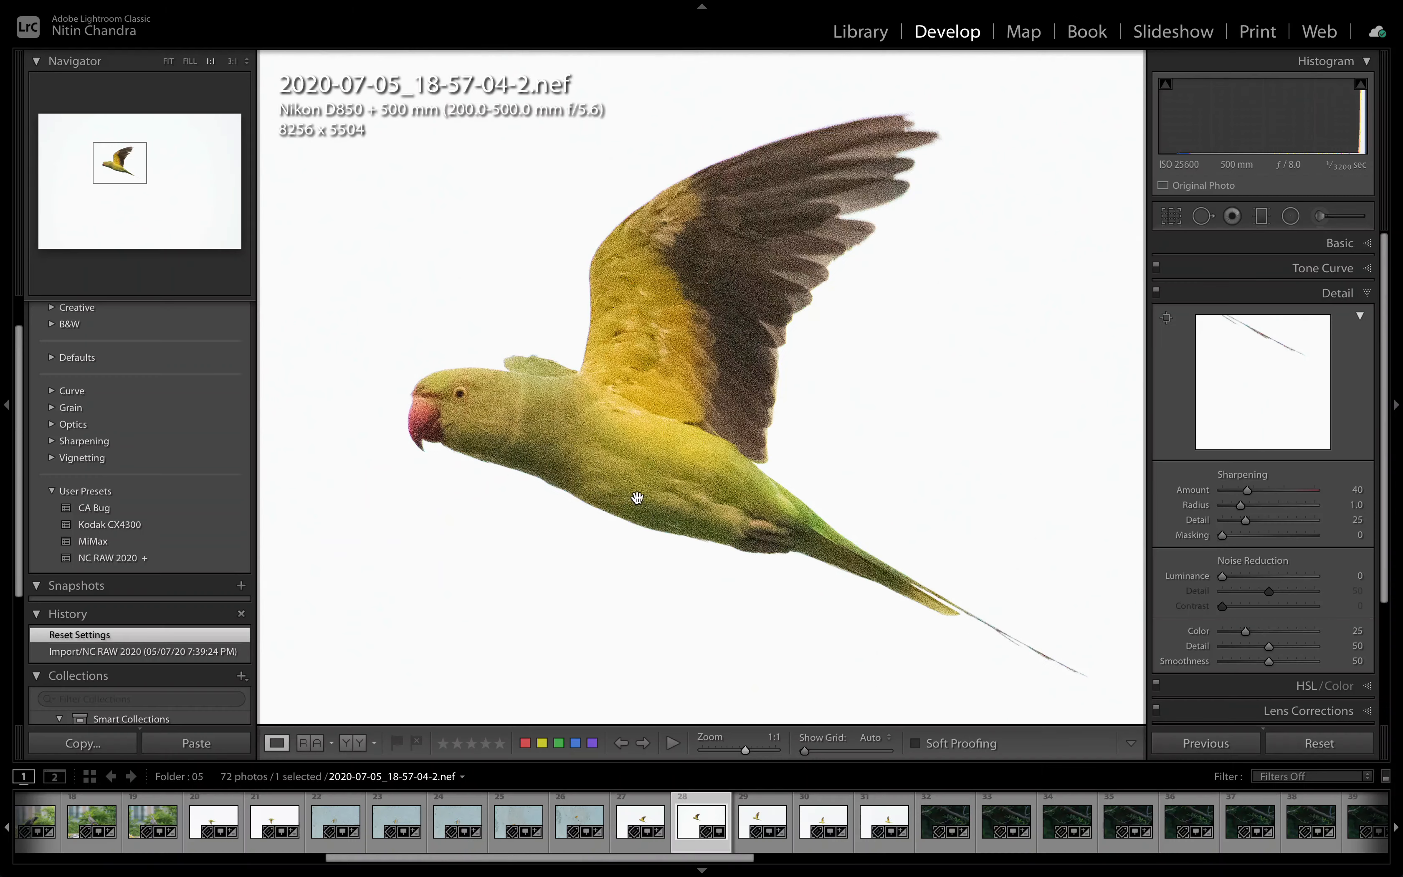
Apply the NC RAW 2020 preset to the parakeet photo in Lightroom Classic and inspect the bird's head and wing
{"action": "left_click", "coordinate": [116, 557]}
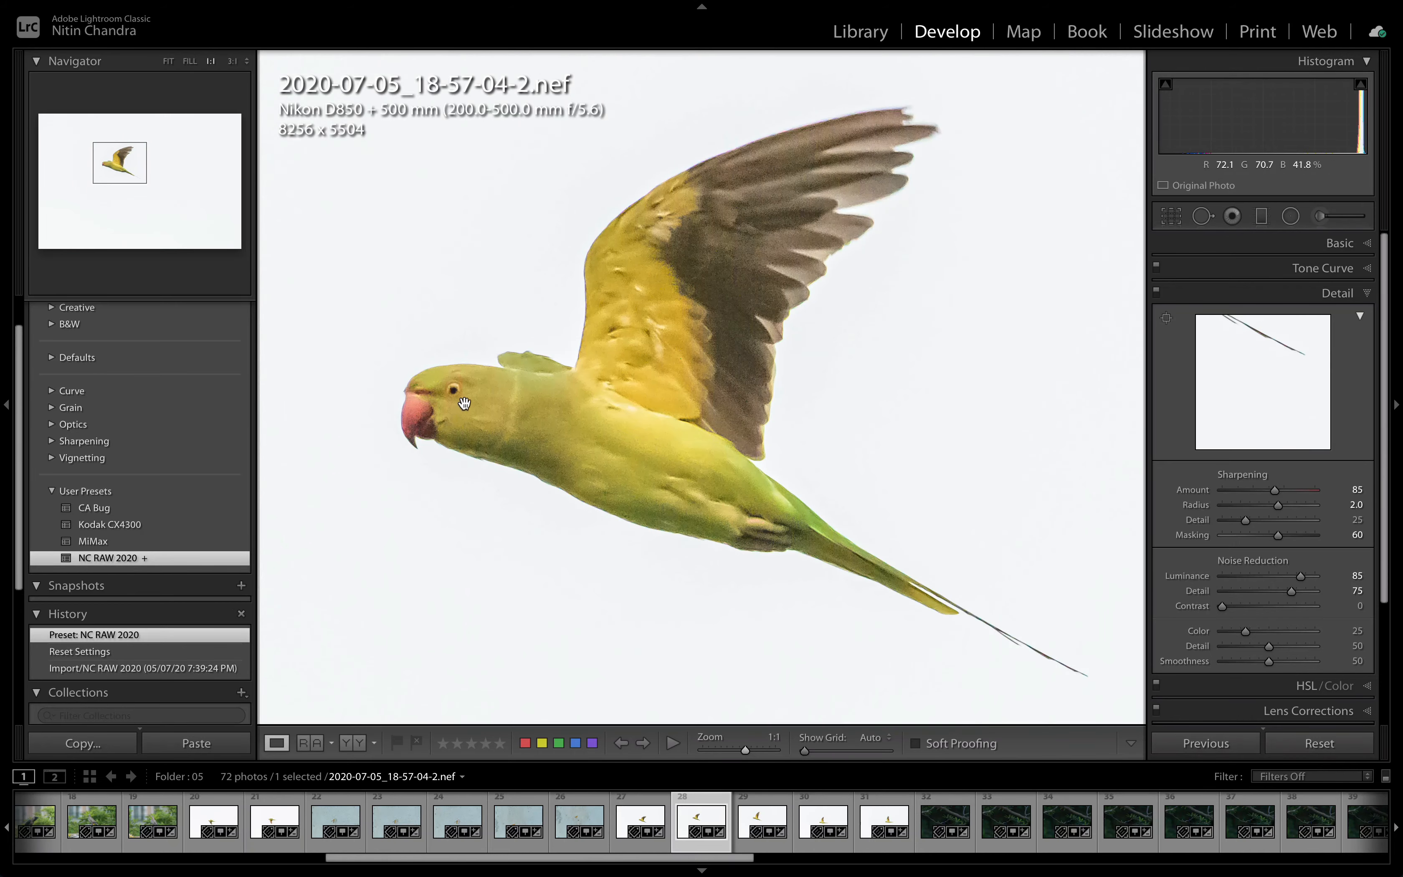
{"action": "left_click", "coordinate": [551, 363]}
{"action": "left_click", "coordinate": [574, 310]}
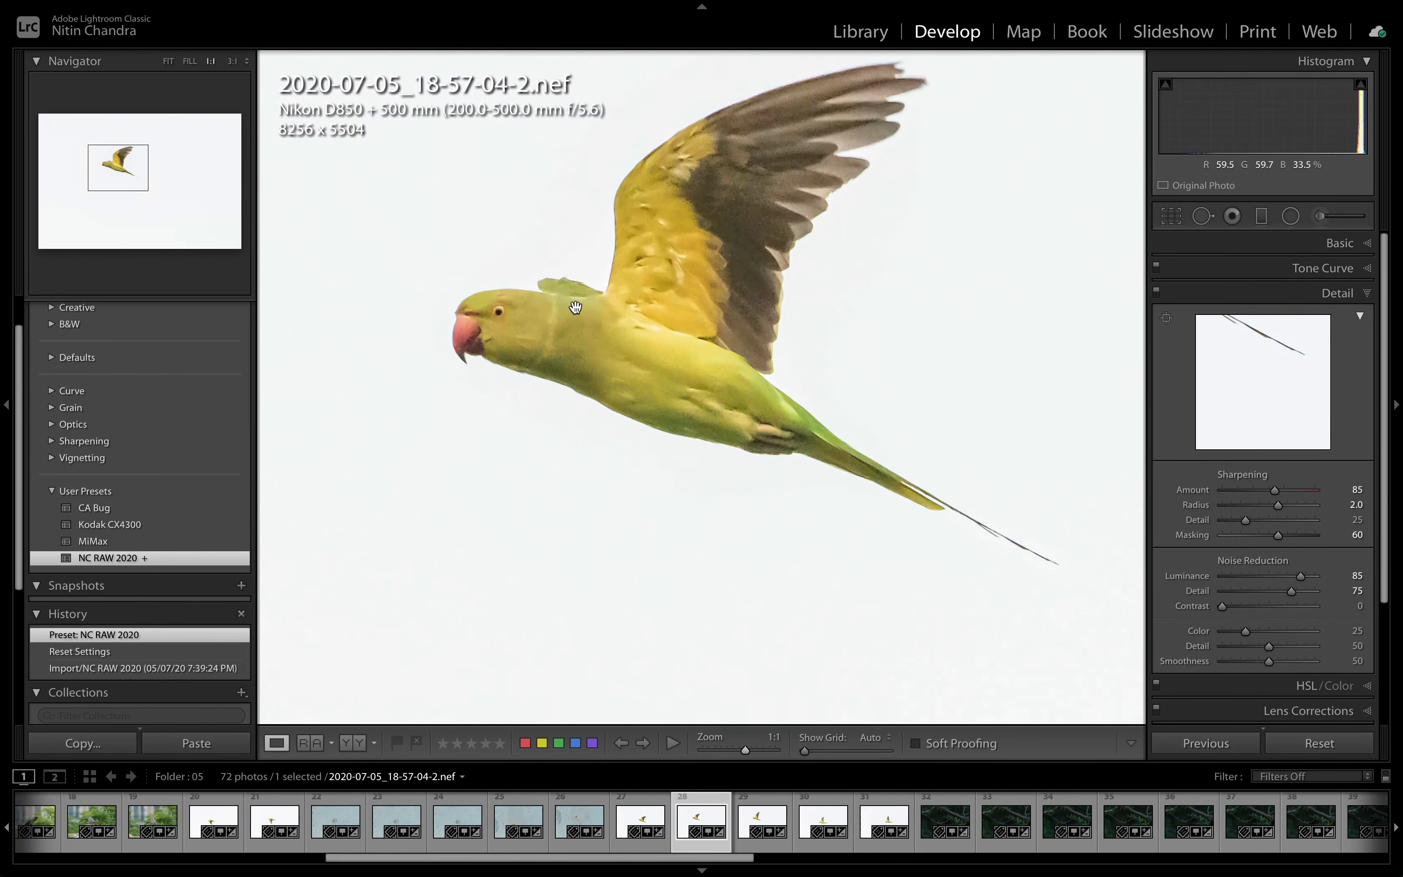
{"action": "left_click_drag", "start_coordinate": [634, 291], "coordinate": [646, 403]}
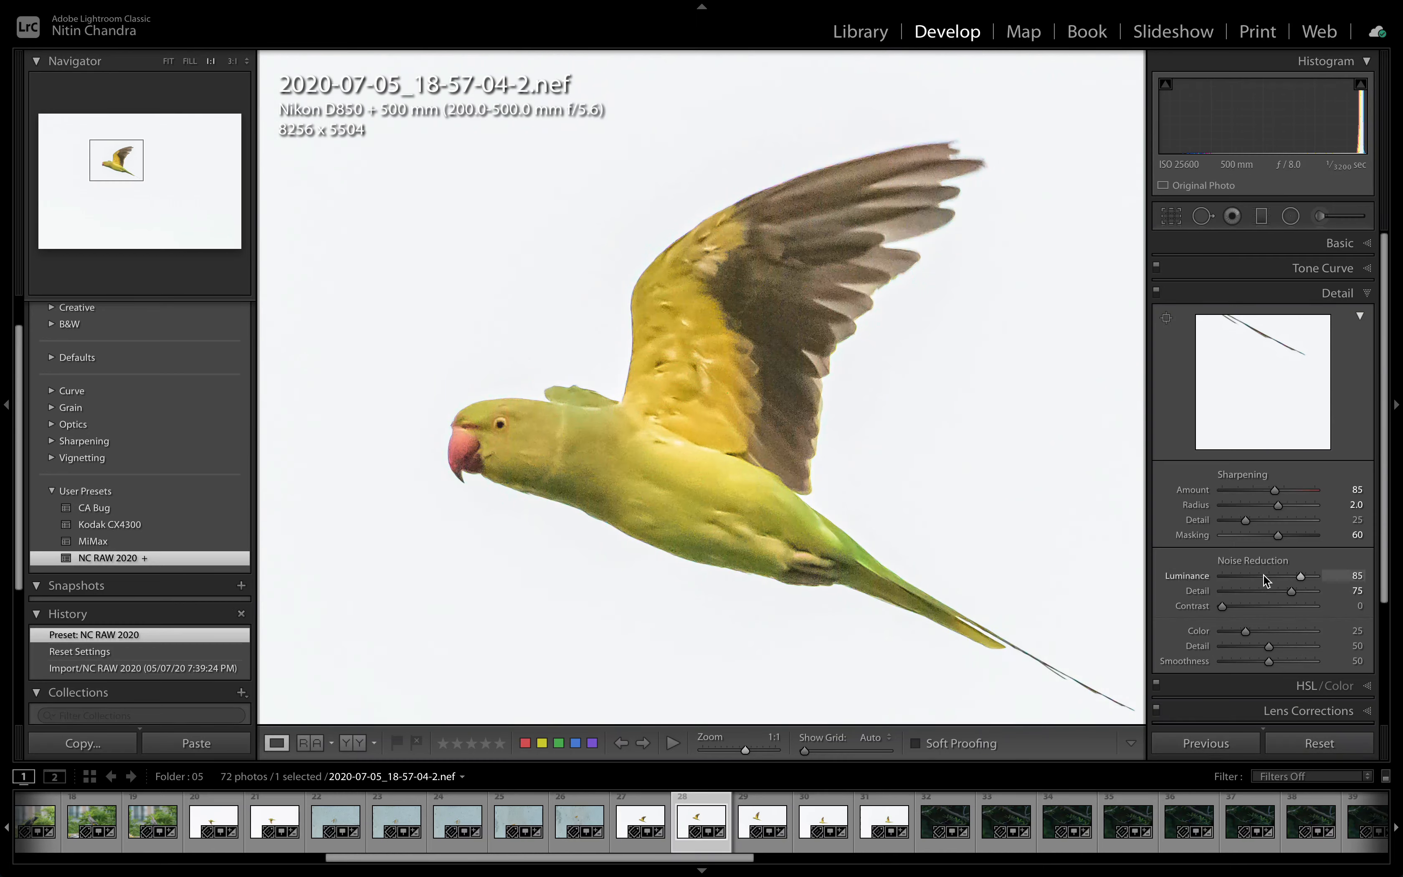
Set the parakeet photo's Luminance noise reduction to 75 and its luminance Detail to 60
{"action": "scroll", "coordinate": [1264, 575], "scroll_direction": "down", "scroll_amount": 3}
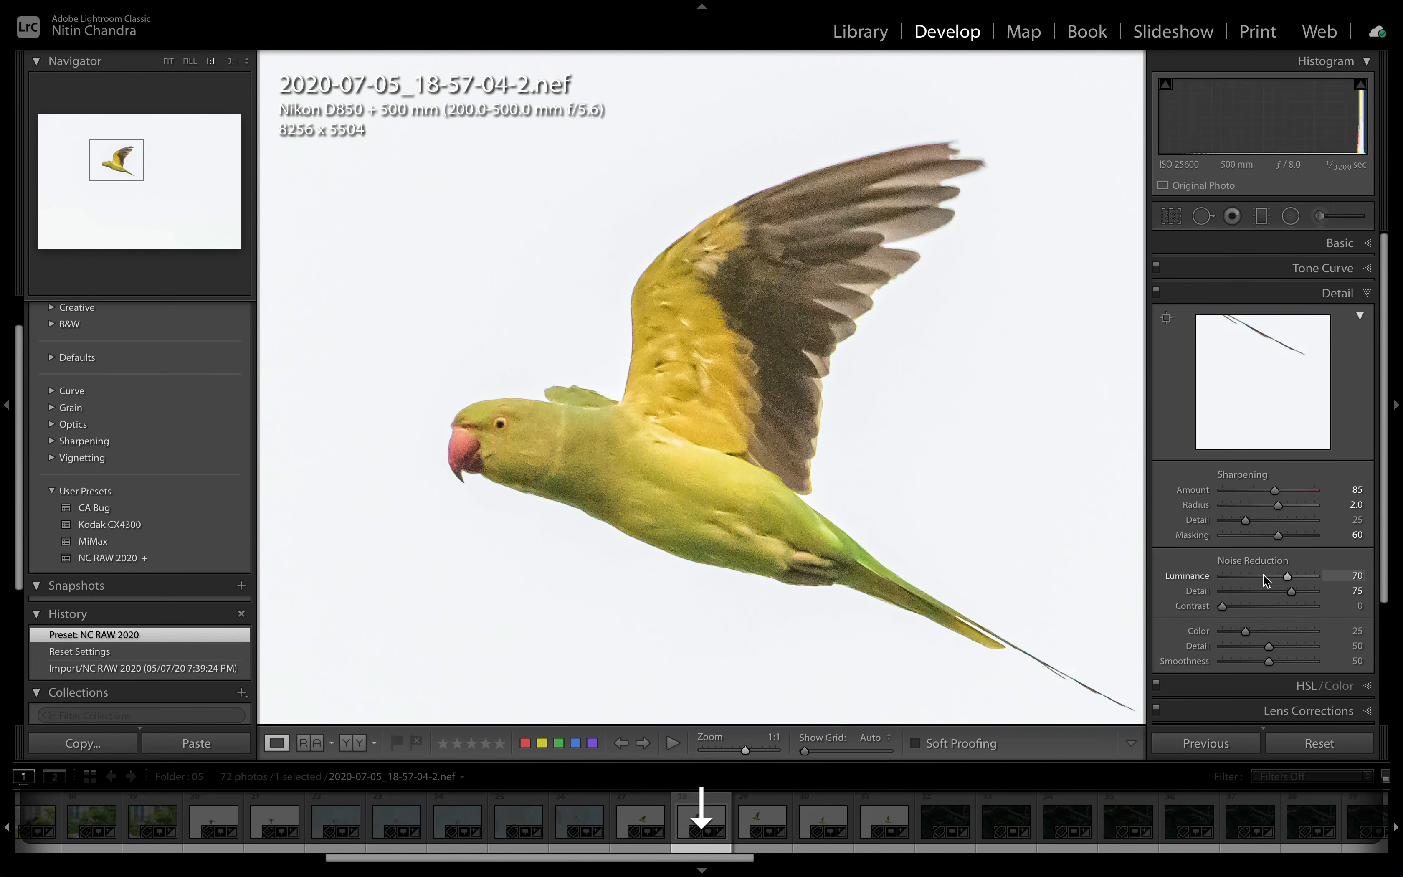
{"action": "scroll", "coordinate": [1264, 575], "scroll_direction": "up", "scroll_amount": 1}
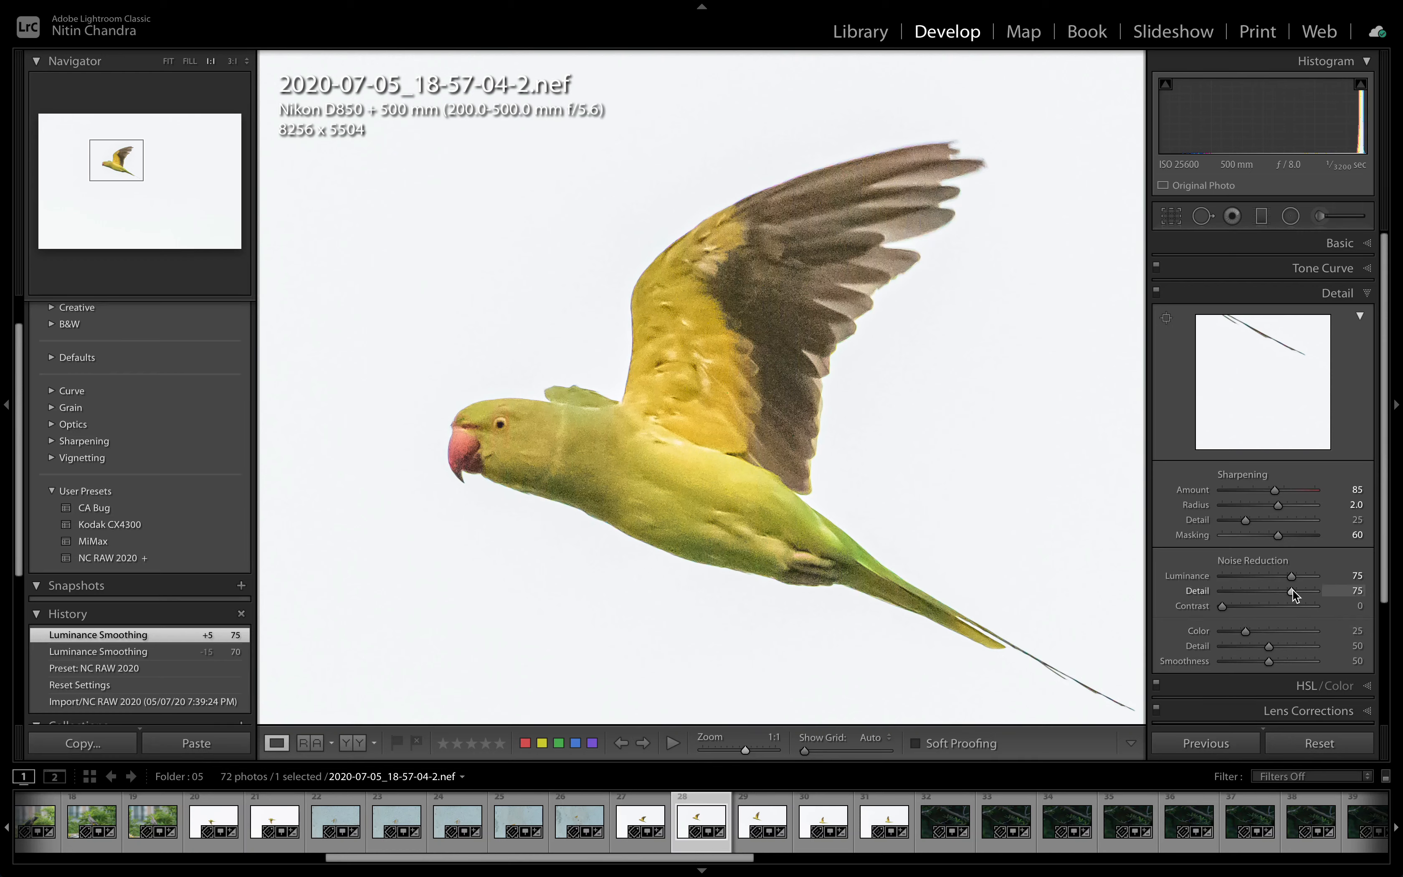
{"action": "scroll", "coordinate": [1292, 589], "scroll_direction": "down", "scroll_amount": 1}
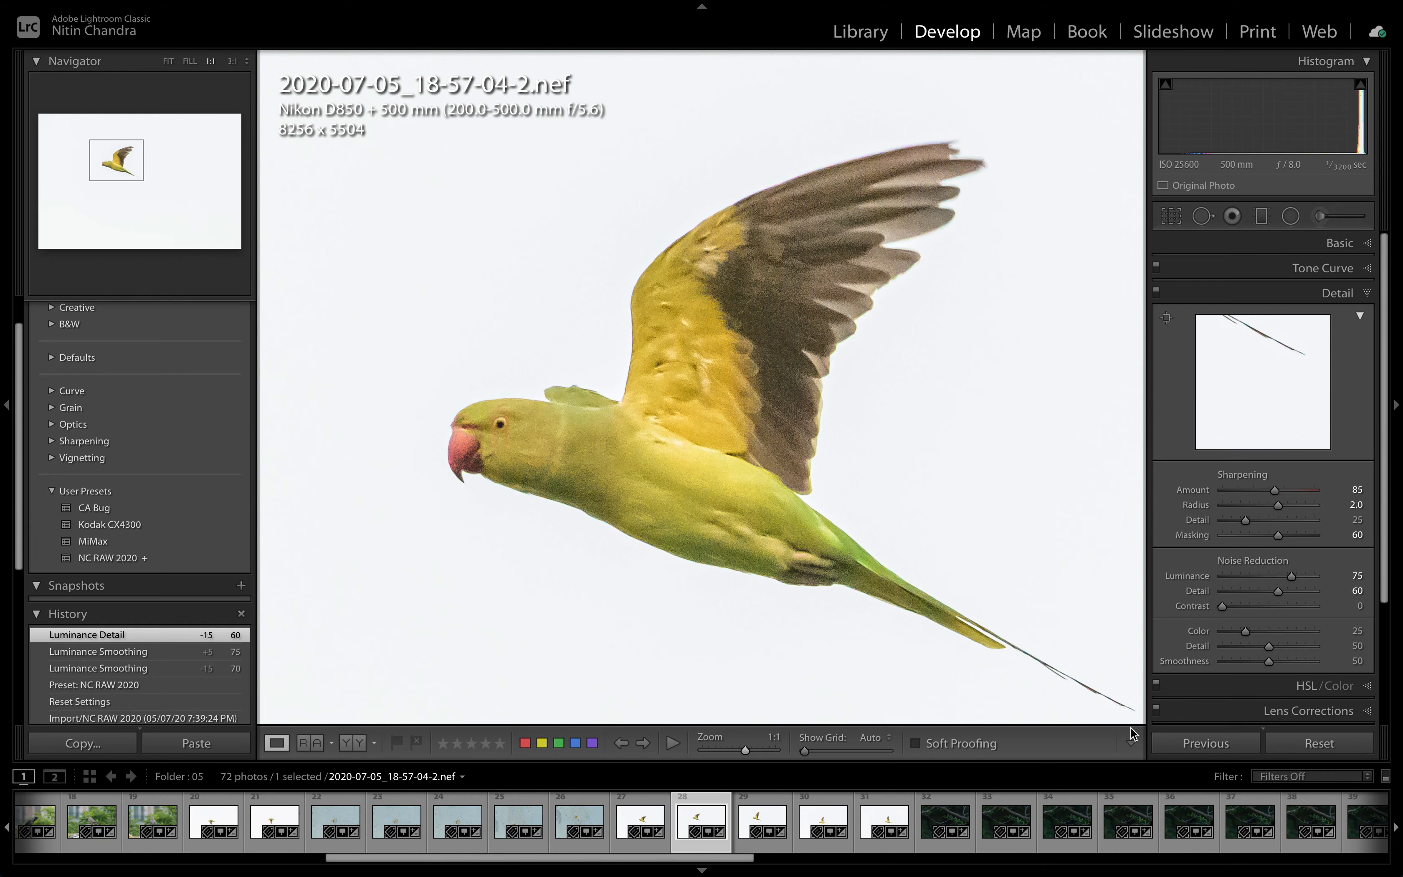
Return to the library grid and open the collared dove photo 2020-07-05_19-01-08-2.nef at 1:1
{"action": "key", "text": "g"}
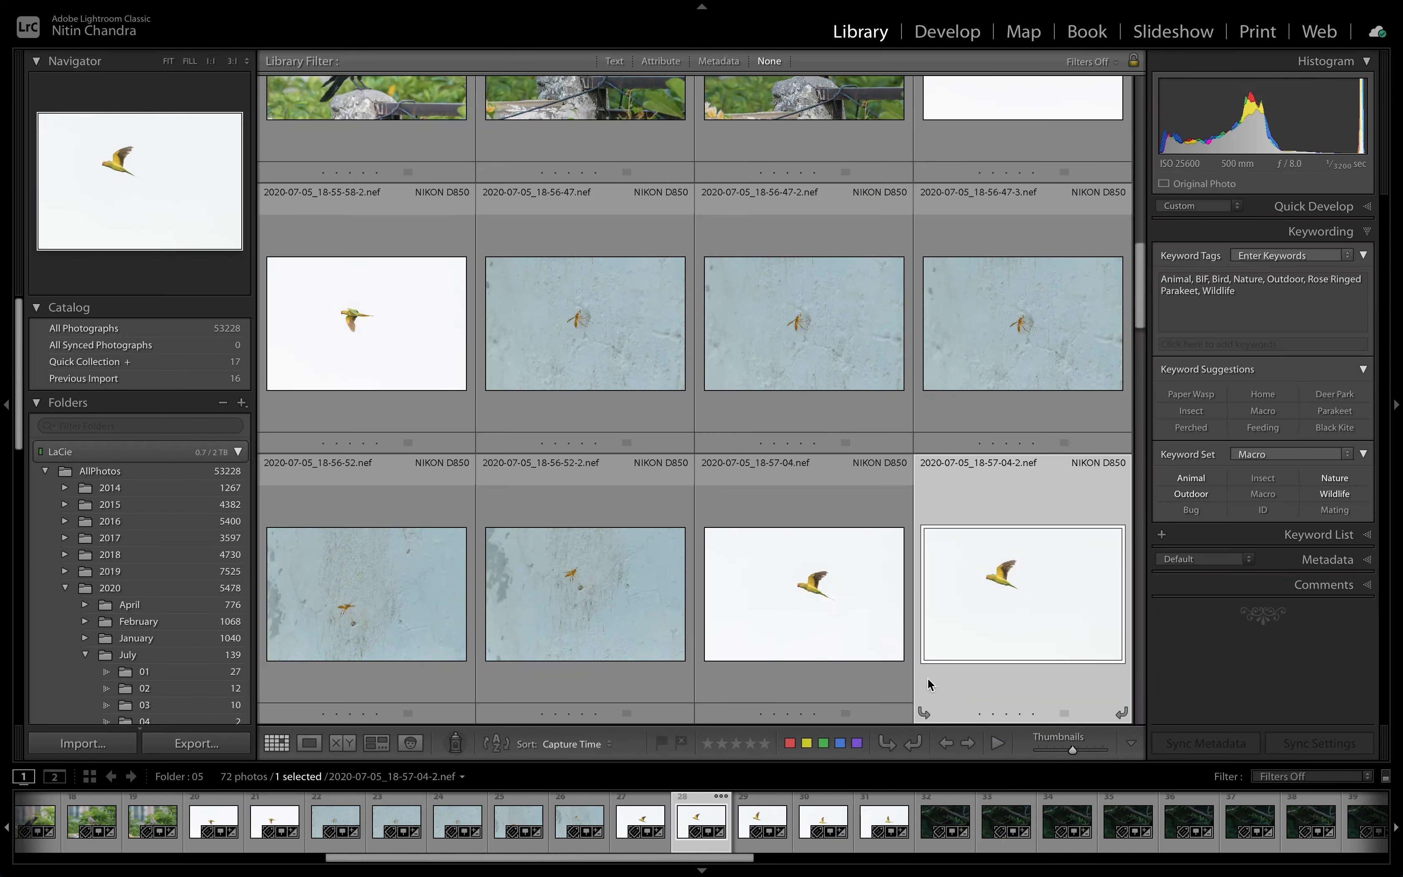
{"action": "scroll", "coordinate": [934, 620], "scroll_direction": "down", "scroll_amount": 8}
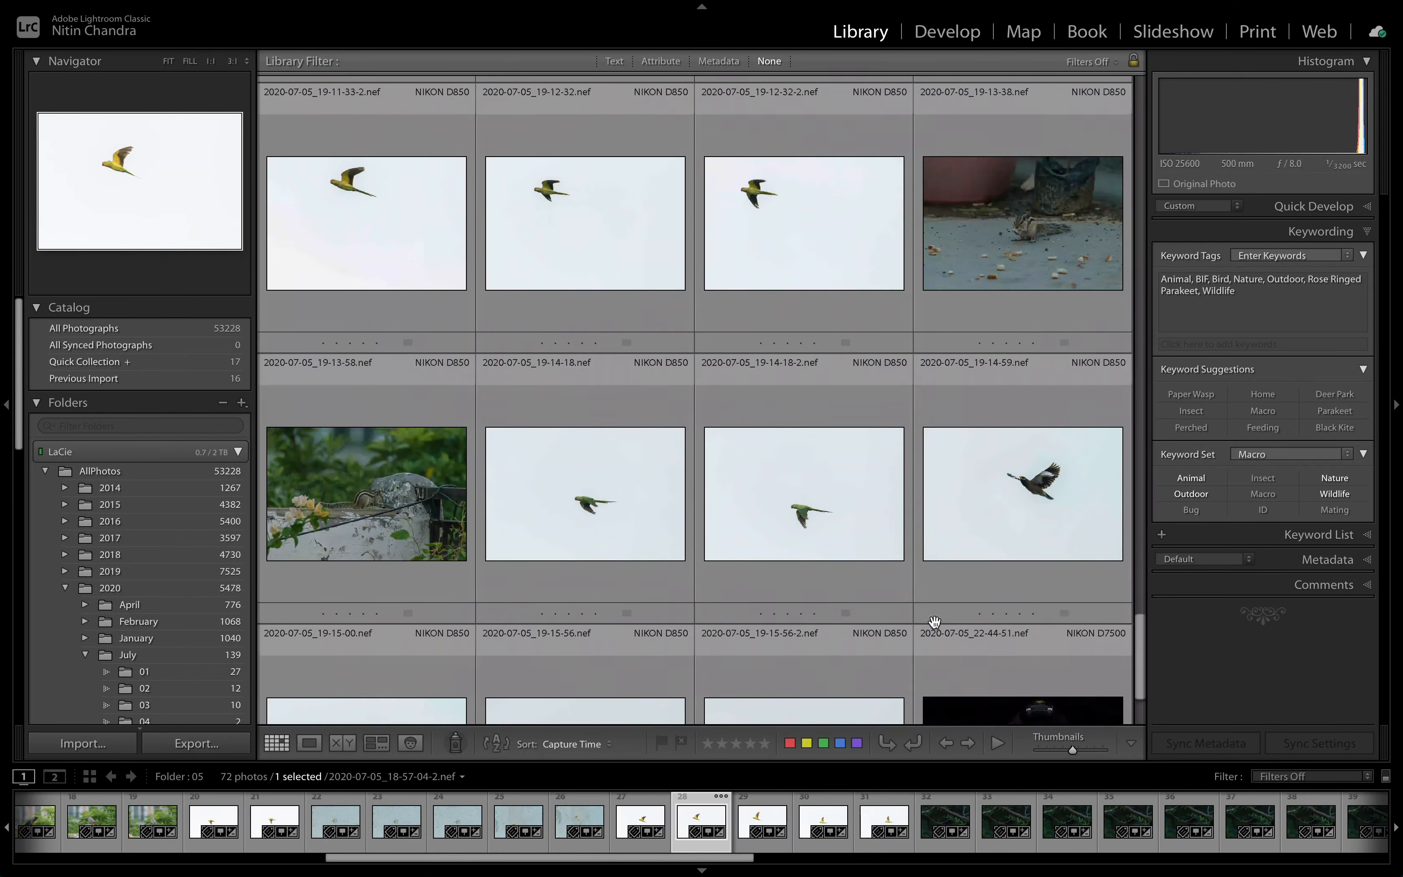
{"action": "scroll", "coordinate": [934, 621], "scroll_direction": "up", "scroll_amount": 6}
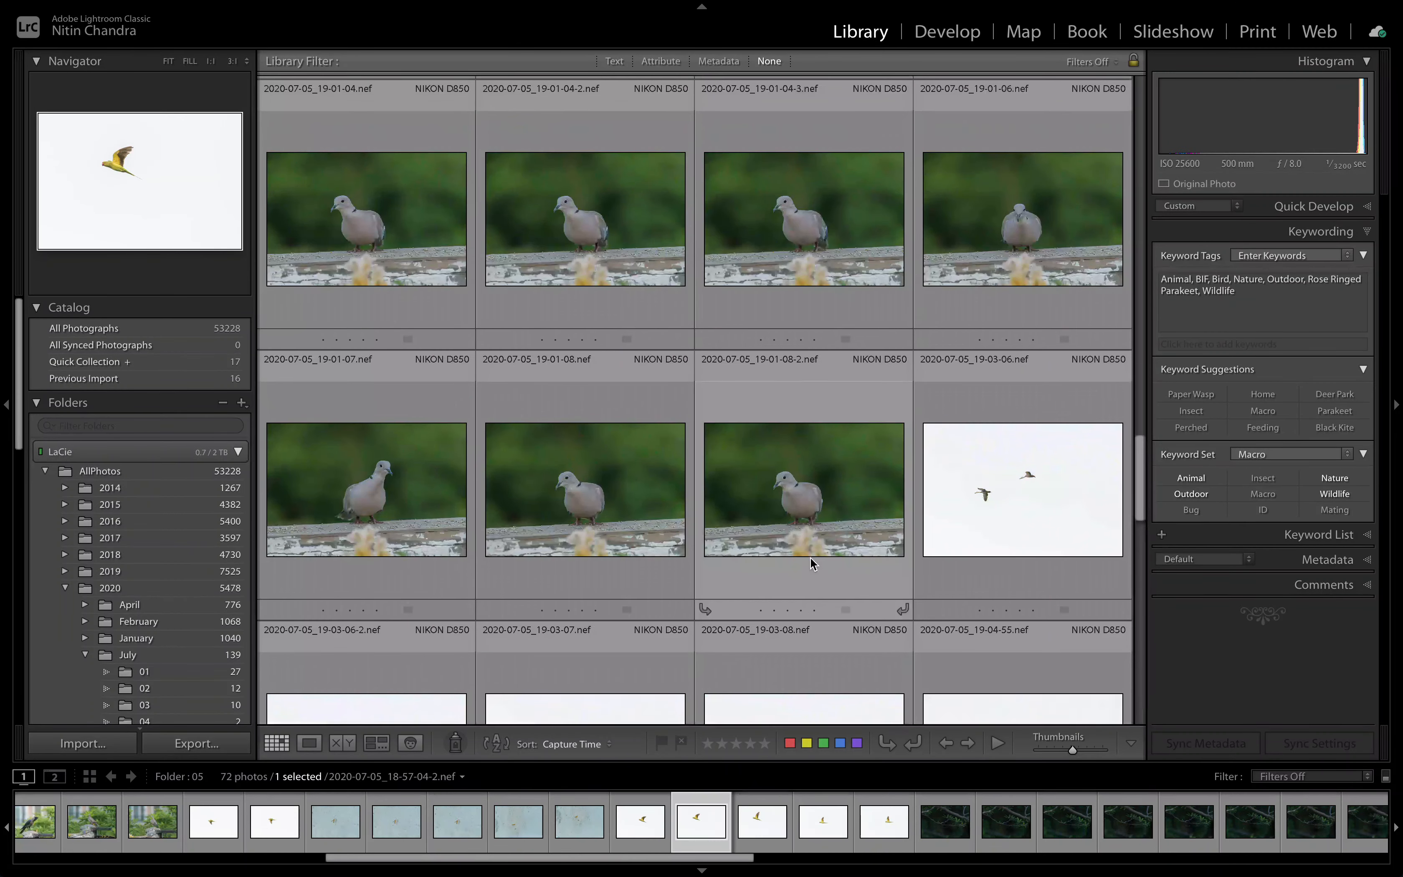
{"action": "double_click", "coordinate": [765, 491]}
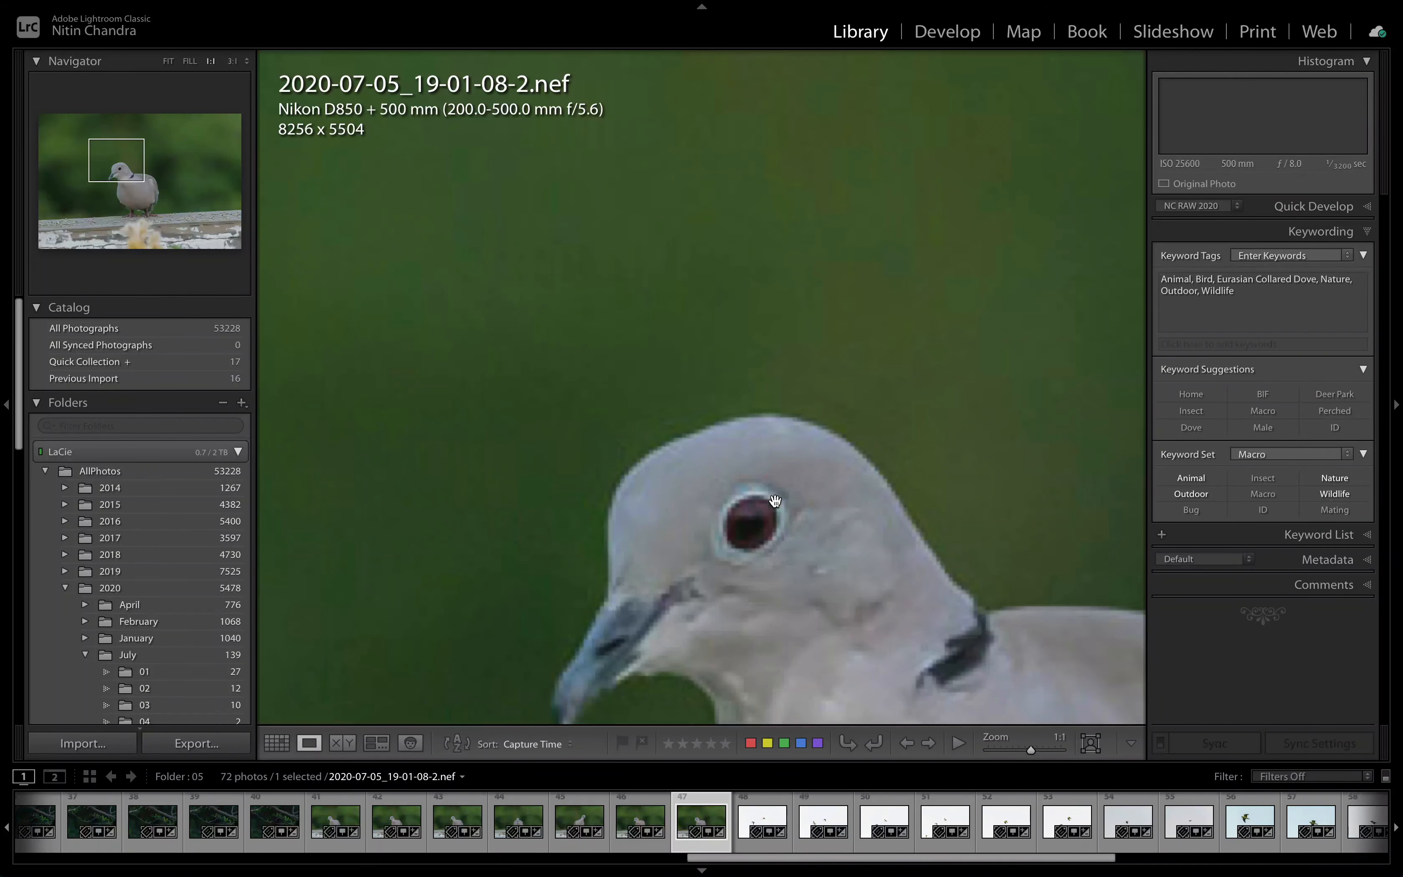
Show the exposure information overlay on the dove photo and inspect the bird's head and neck at 1:1
{"action": "left_click_drag", "start_coordinate": [782, 546], "coordinate": [717, 380]}
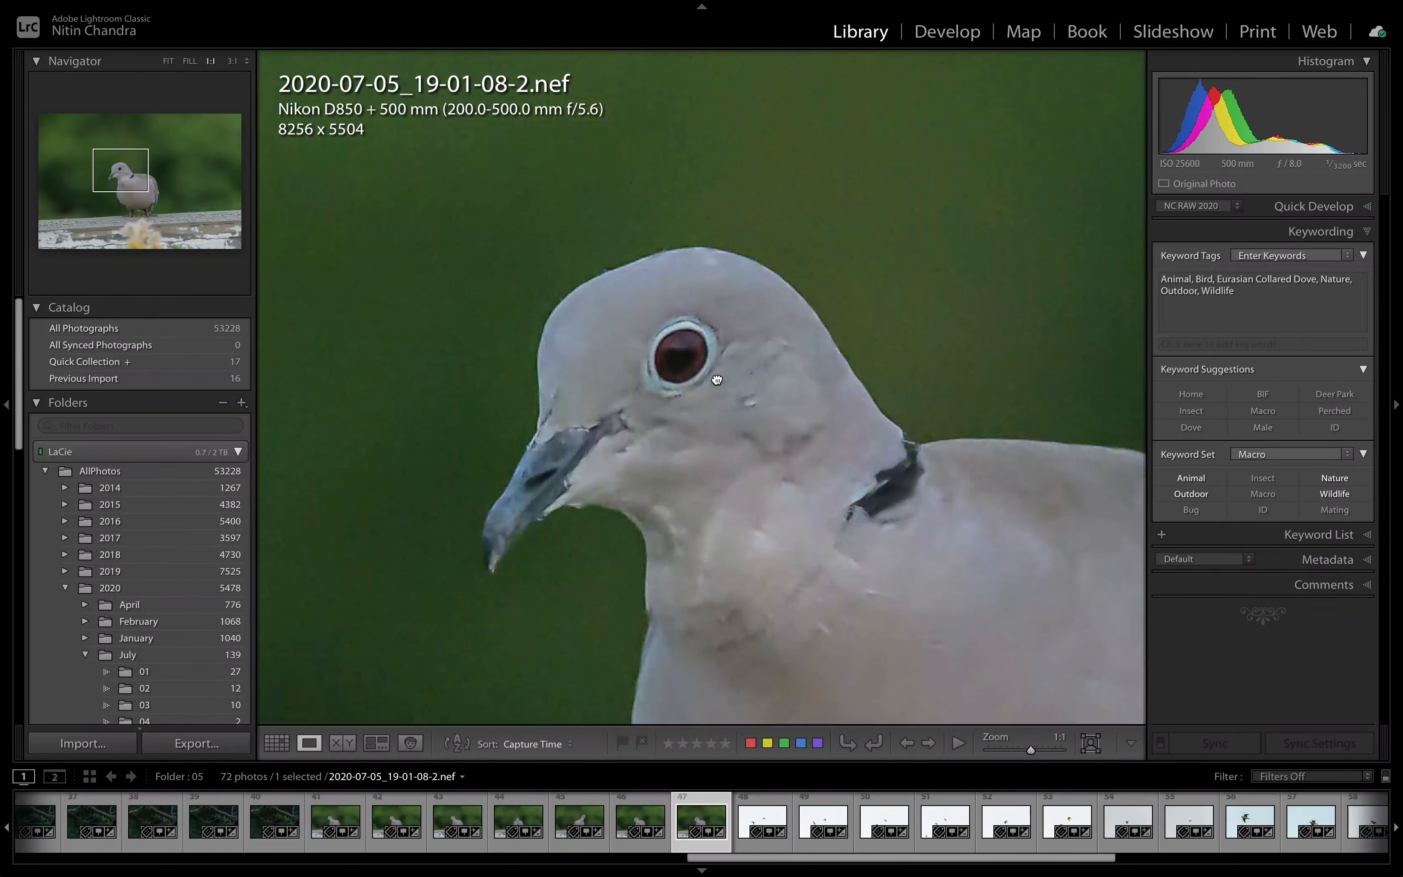
{"action": "left_click", "coordinate": [716, 379]}
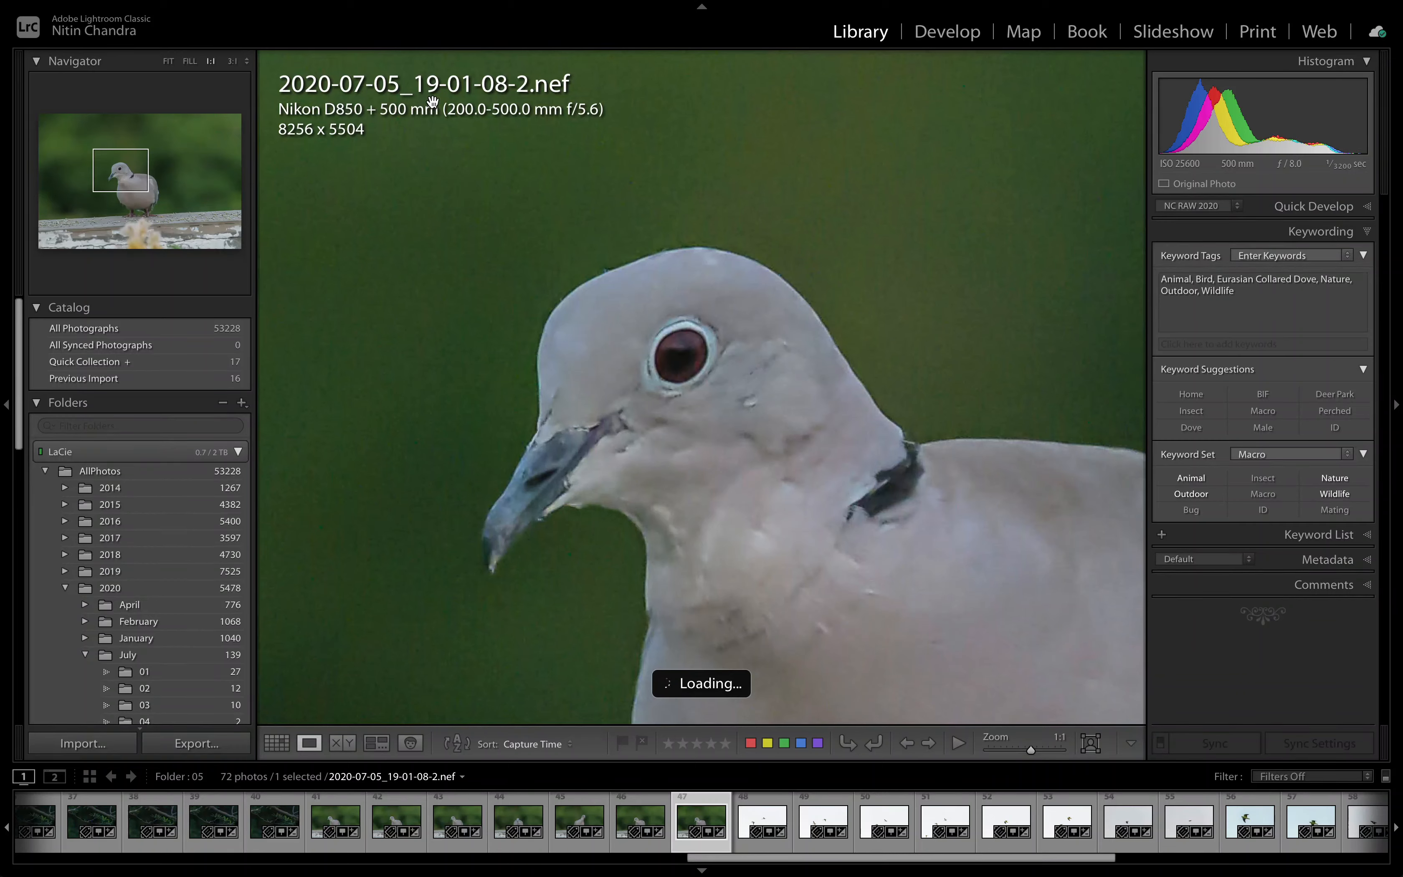
{"action": "key", "text": "i"}
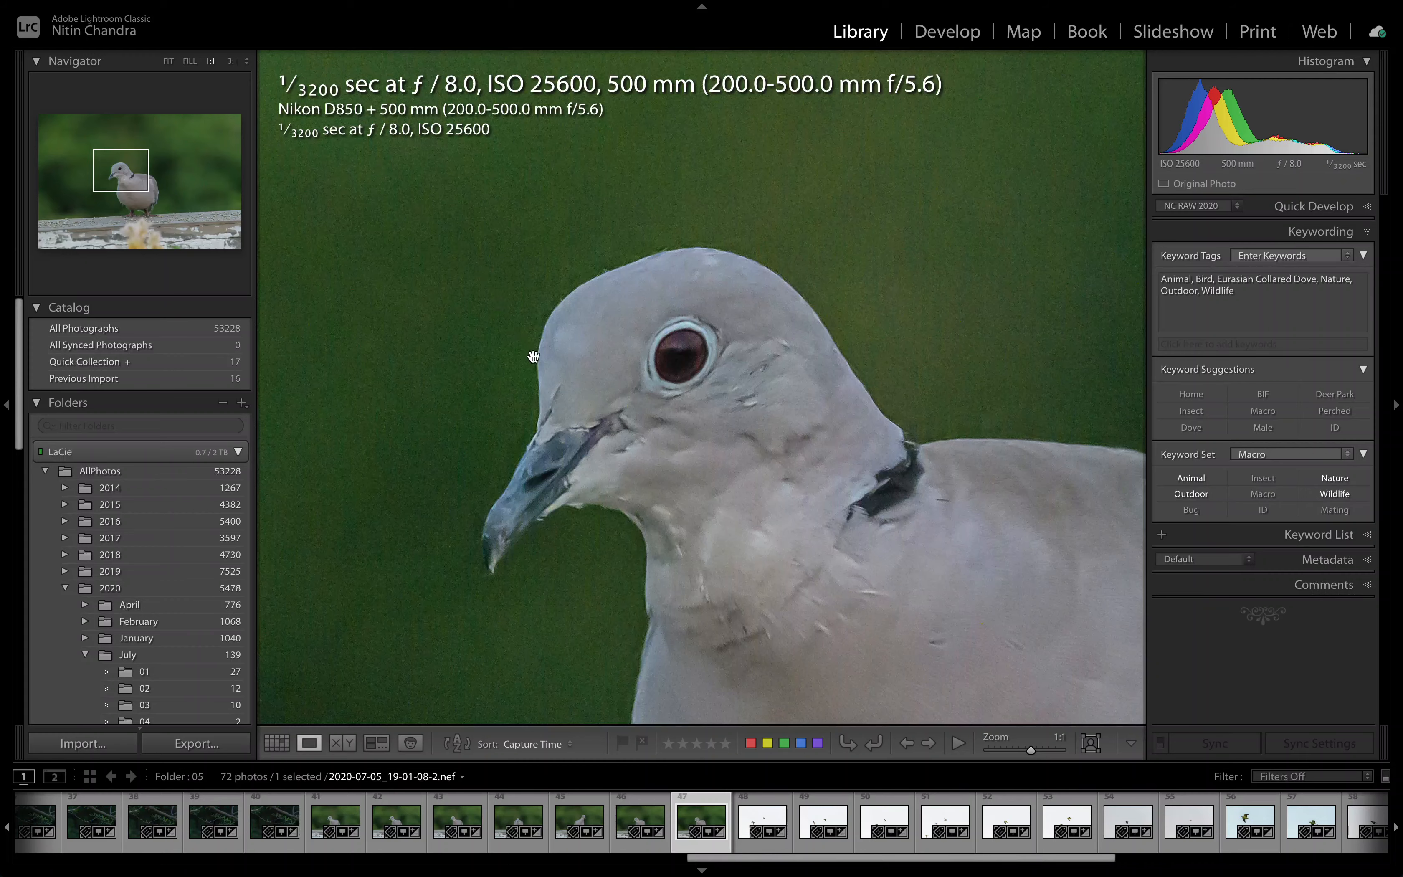
{"action": "left_click_drag", "start_coordinate": [676, 415], "coordinate": [565, 352]}
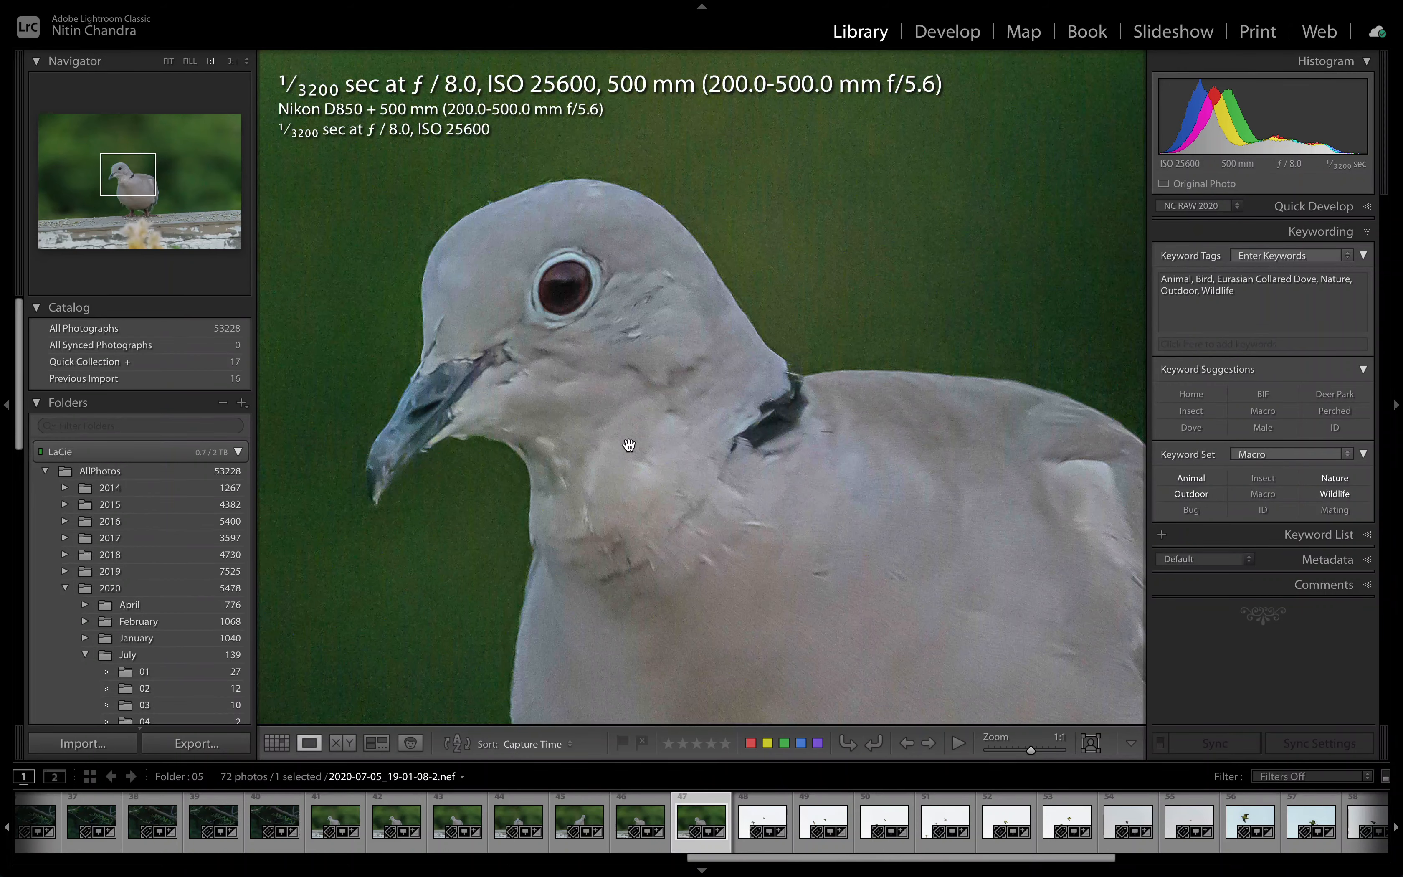
Open the dove photo in the Develop module and set luminance Detail to 50 and Luminance noise reduction to 65
{"action": "key", "text": "d"}
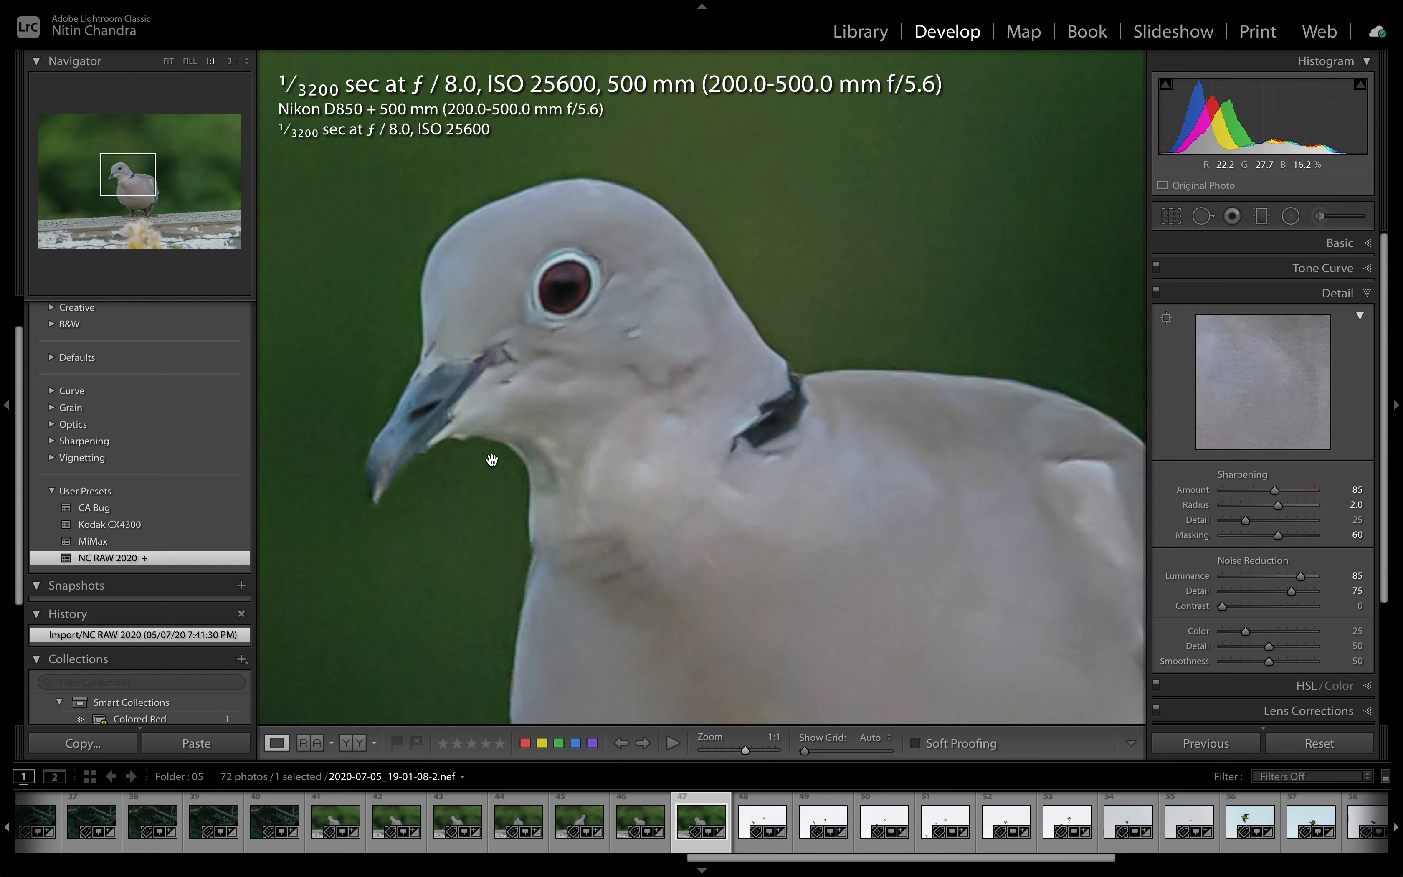
{"action": "double_click", "coordinate": [1271, 591]}
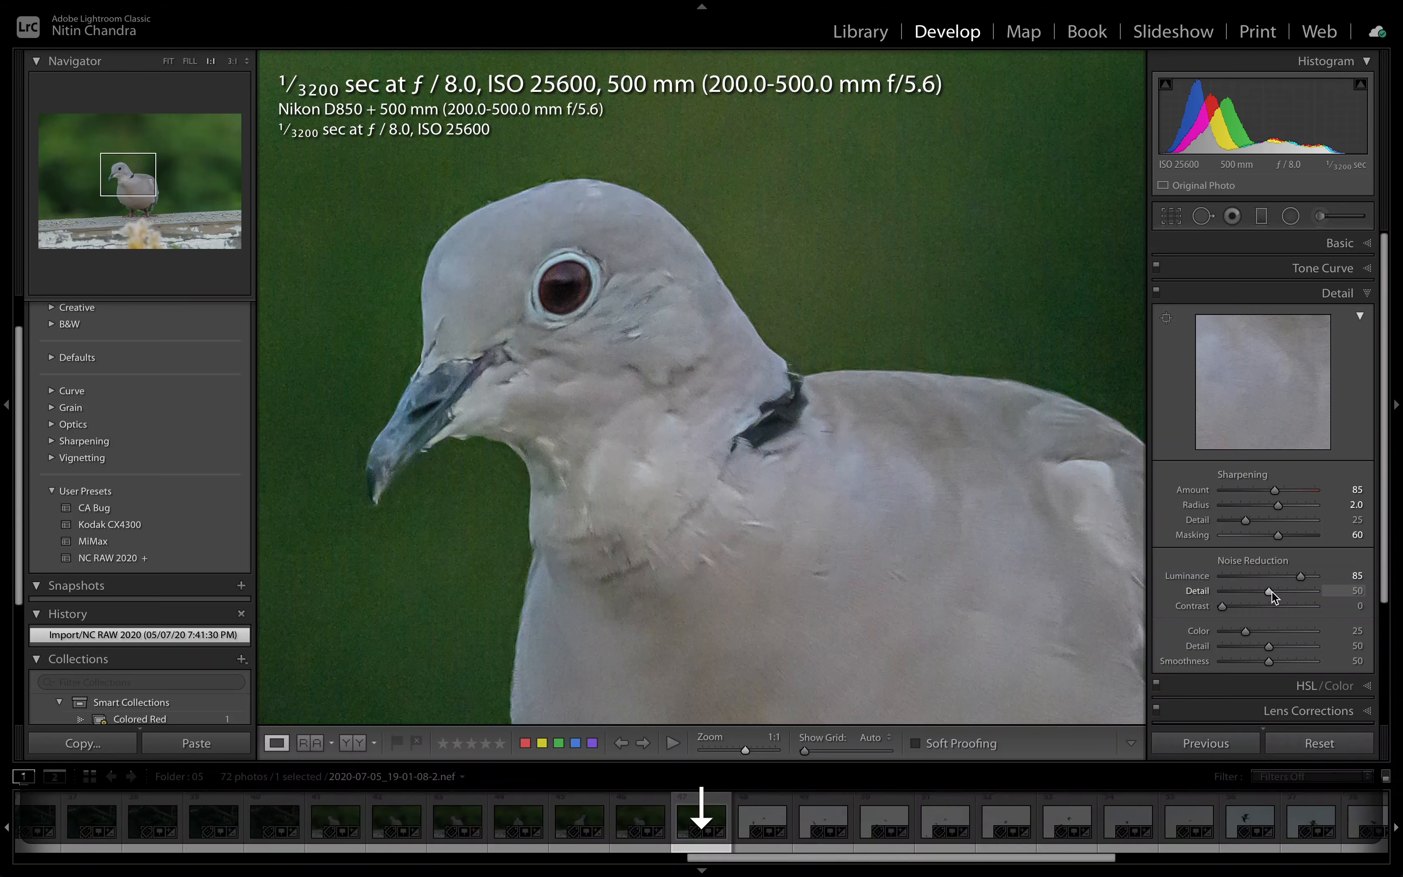
{"action": "left_click_drag", "start_coordinate": [1329, 571], "coordinate": [1303, 574]}
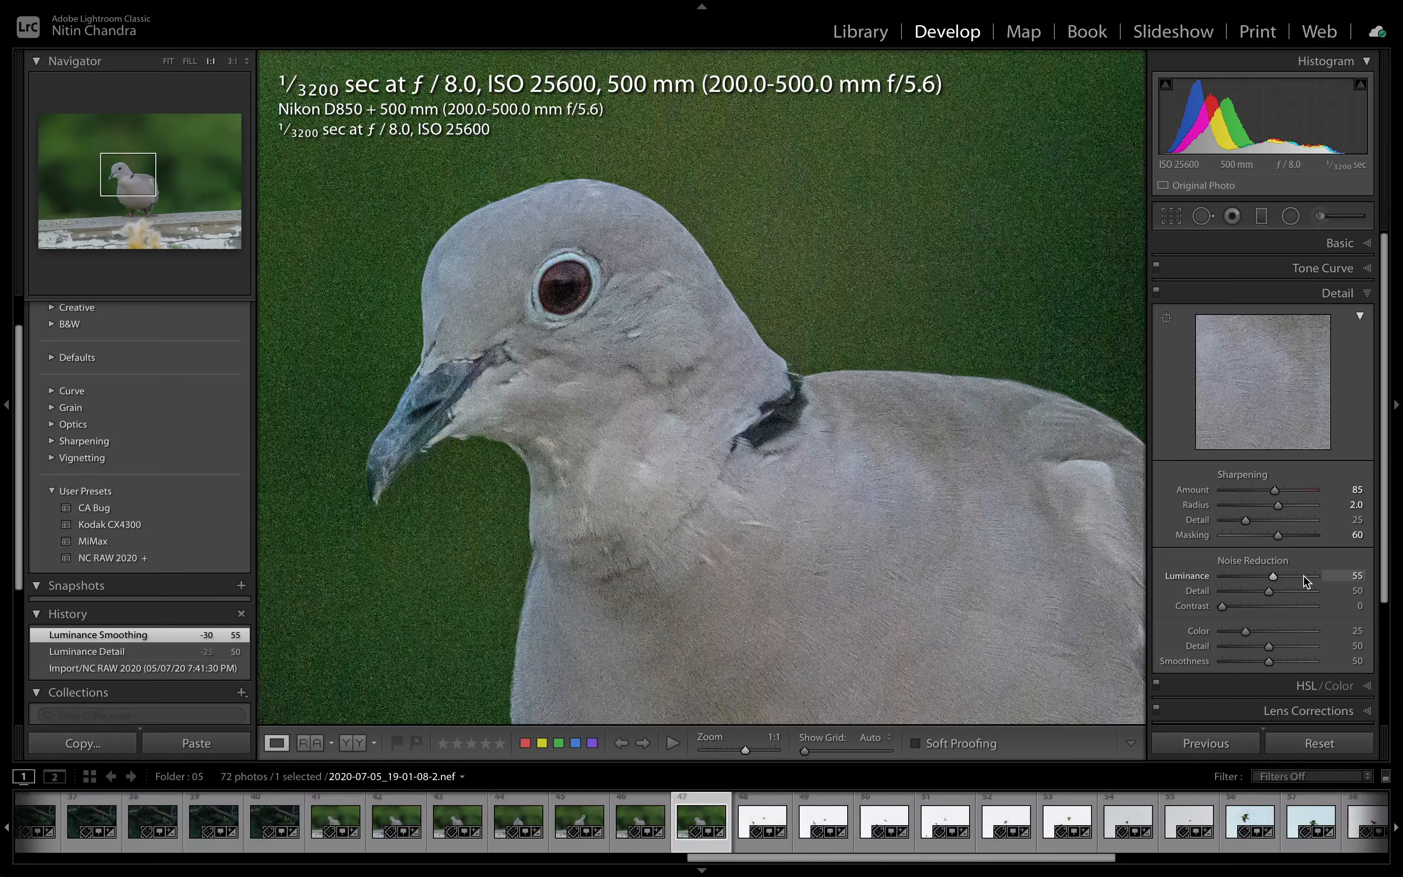
{"action": "scroll", "coordinate": [1303, 575], "scroll_direction": "up", "scroll_amount": 2}
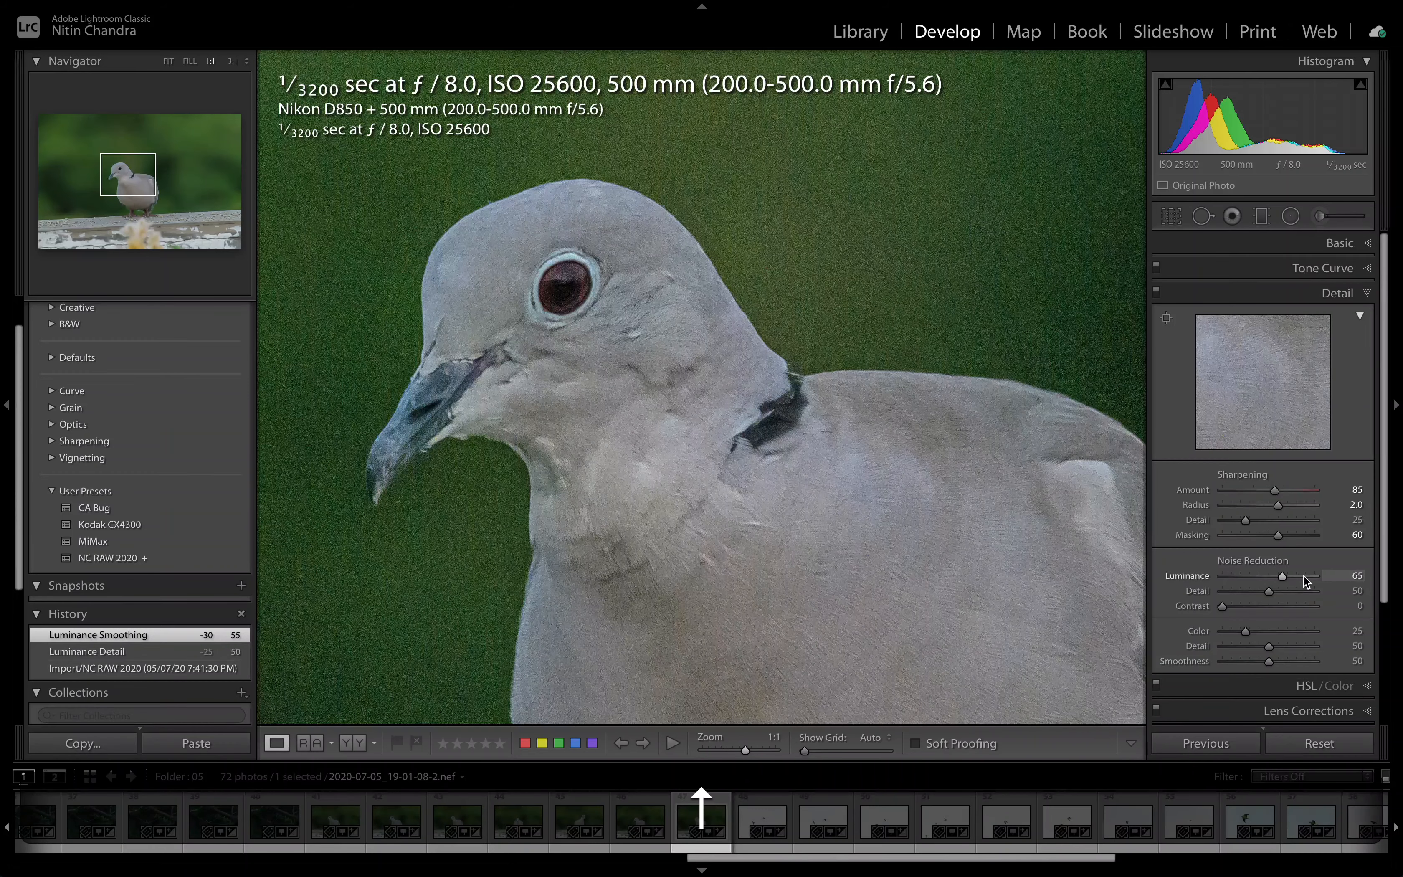
Set the dove photo's sharpening Masking to 95, and try Luminance noise reduction at 90 before settling on 75
{"action": "key", "text": "alt"}
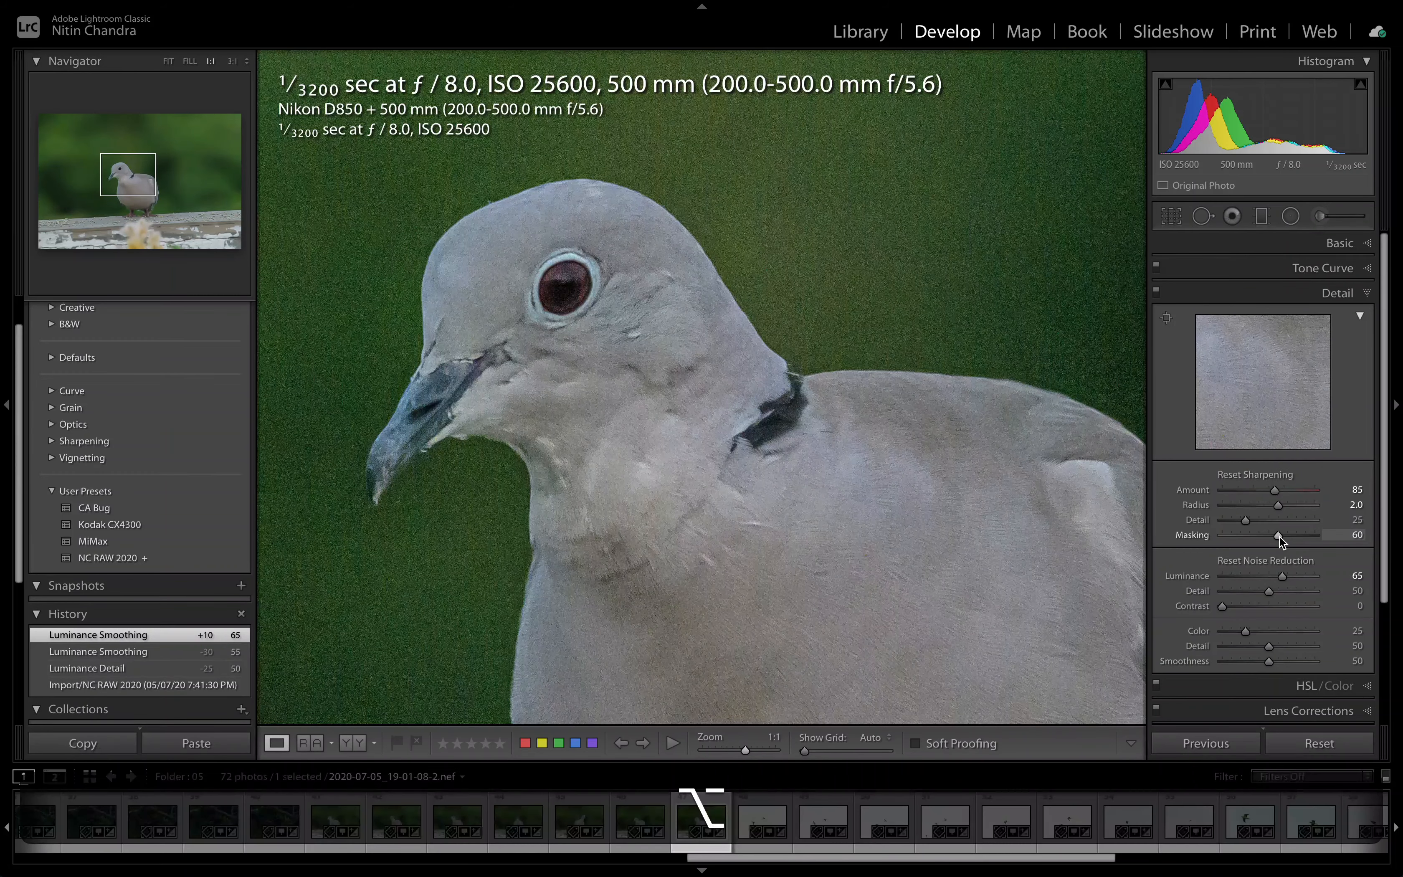
{"action": "left_click_drag", "start_coordinate": [1279, 535], "coordinate": [1311, 537]}
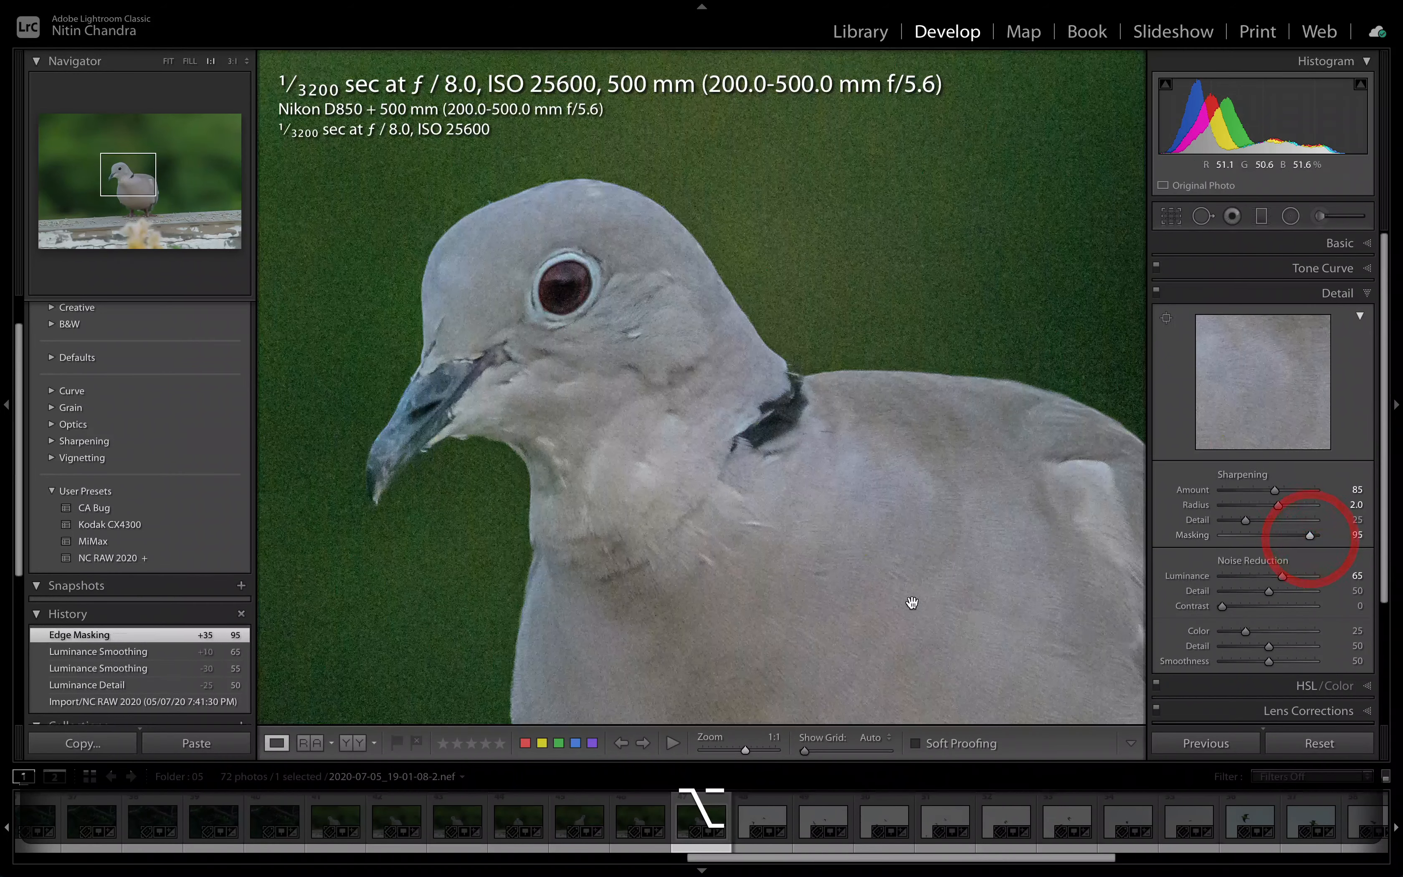
{"action": "key", "text": "Up"}
{"action": "key", "text": "Up"}
{"action": "key", "text": "Up"}
{"action": "key", "text": "Up"}
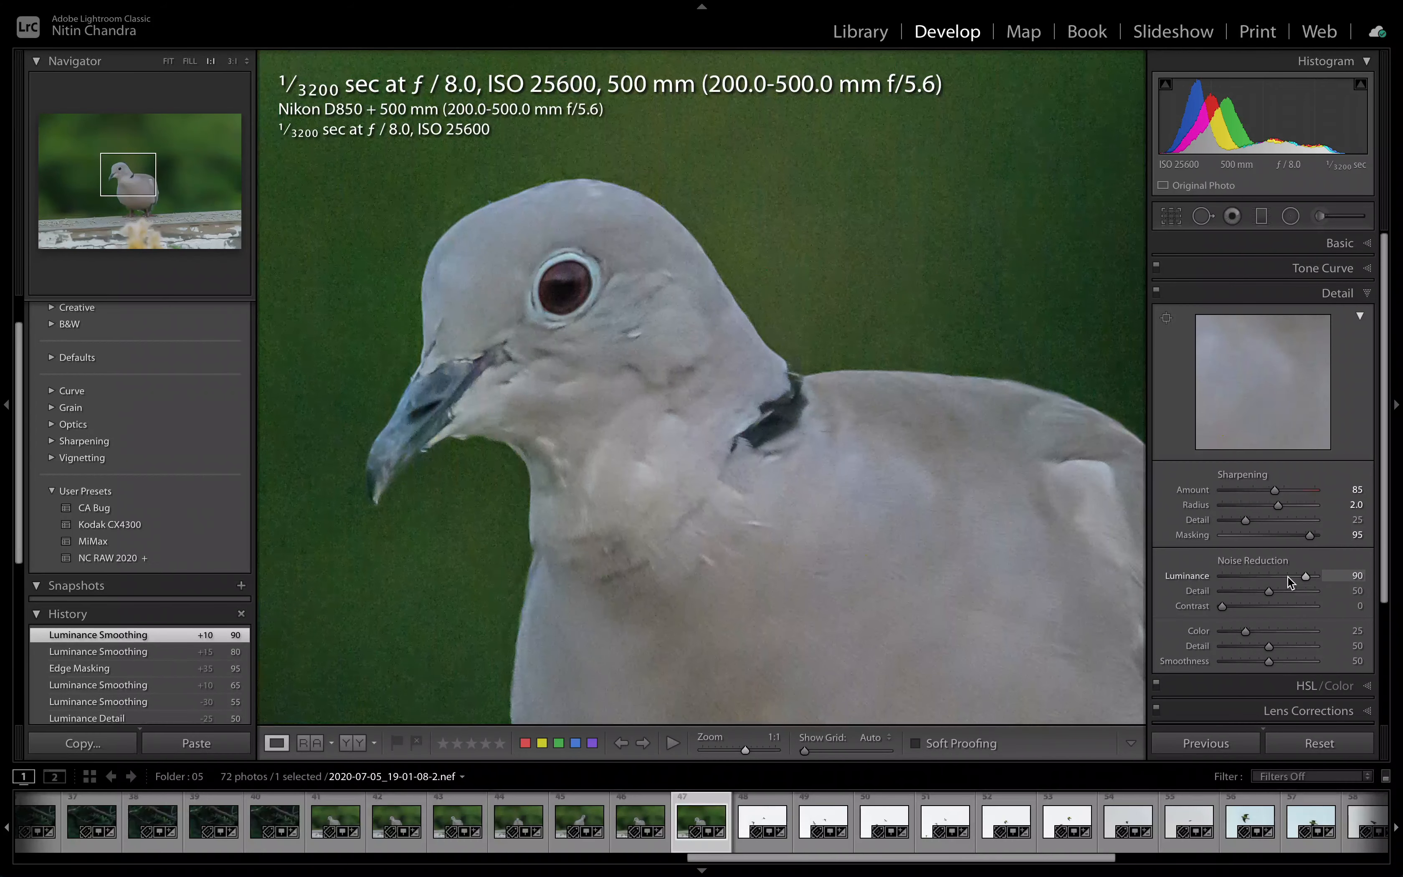
{"action": "key", "text": "Down"}
{"action": "key", "text": "Down"}
{"action": "key", "text": "Down"}
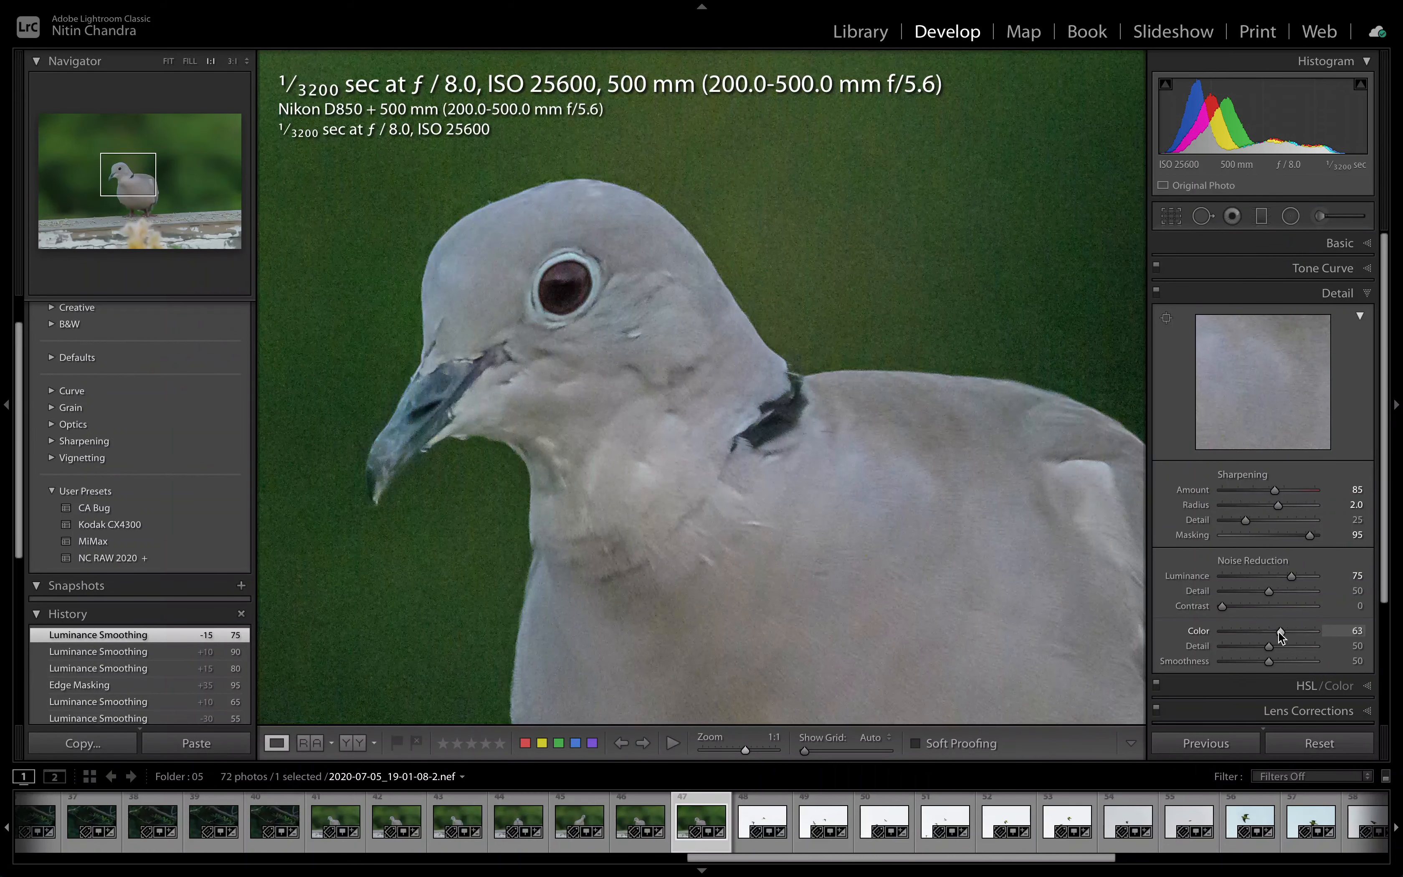
Set Color noise reduction to 65 and its Smoothness to 75, and check the dove's head and neck
{"action": "left_click_drag", "start_coordinate": [1279, 633], "coordinate": [1292, 661]}
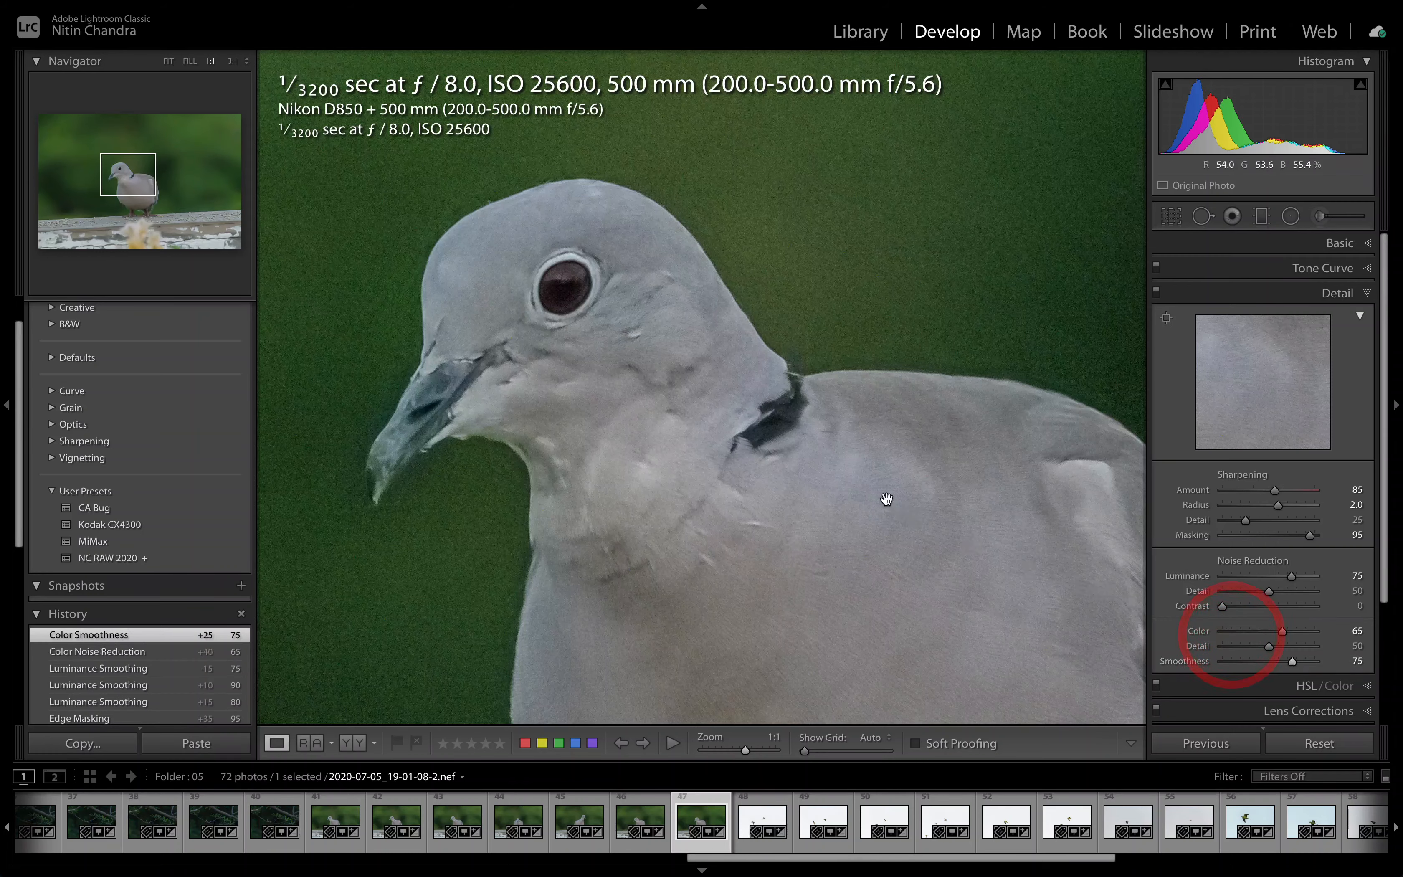
{"action": "left_click", "coordinate": [612, 362]}
{"action": "left_click", "coordinate": [612, 362]}
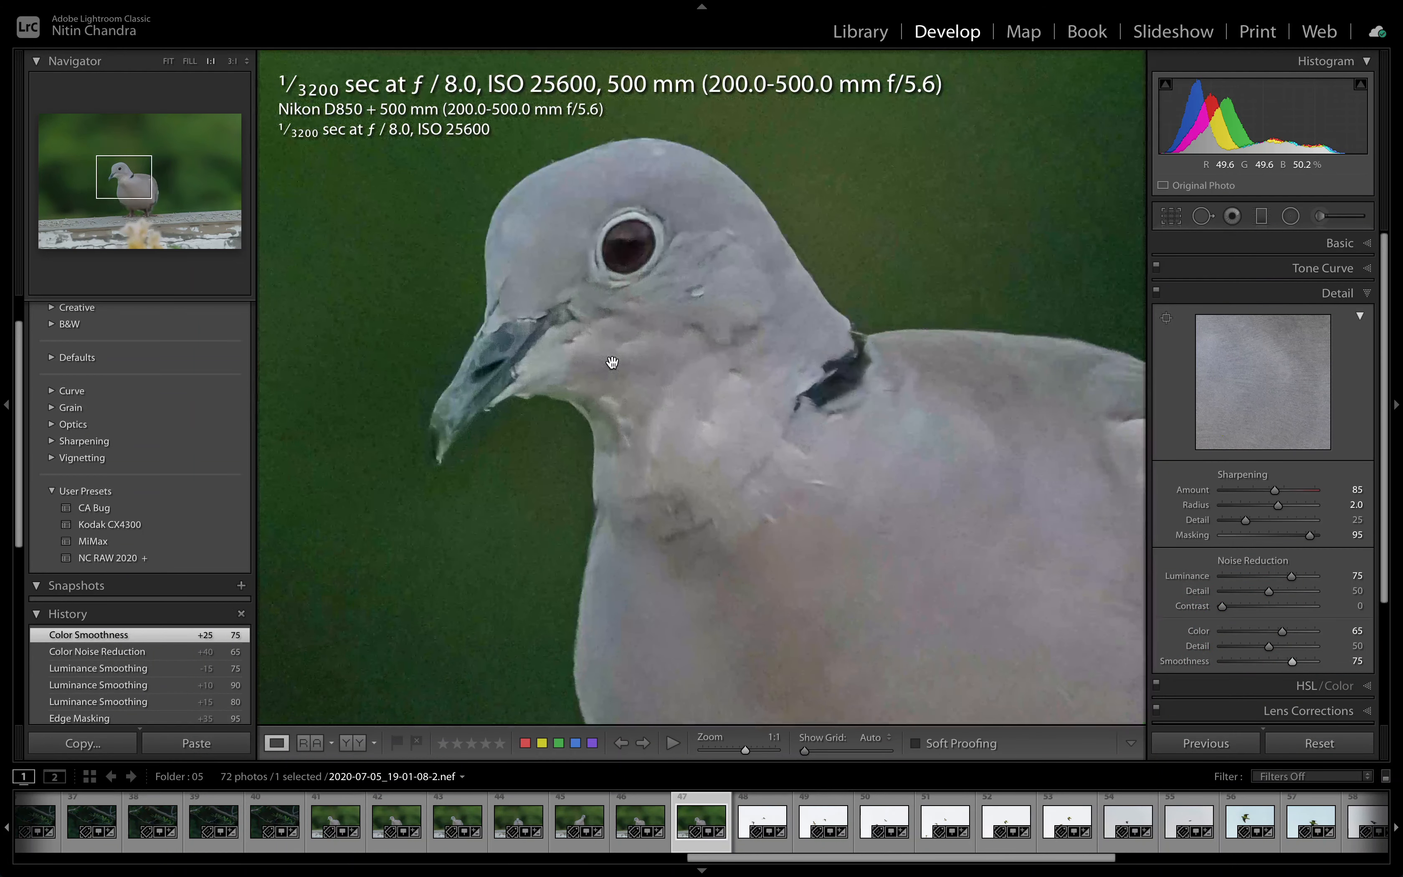
{"action": "left_click_drag", "start_coordinate": [722, 373], "coordinate": [659, 419]}
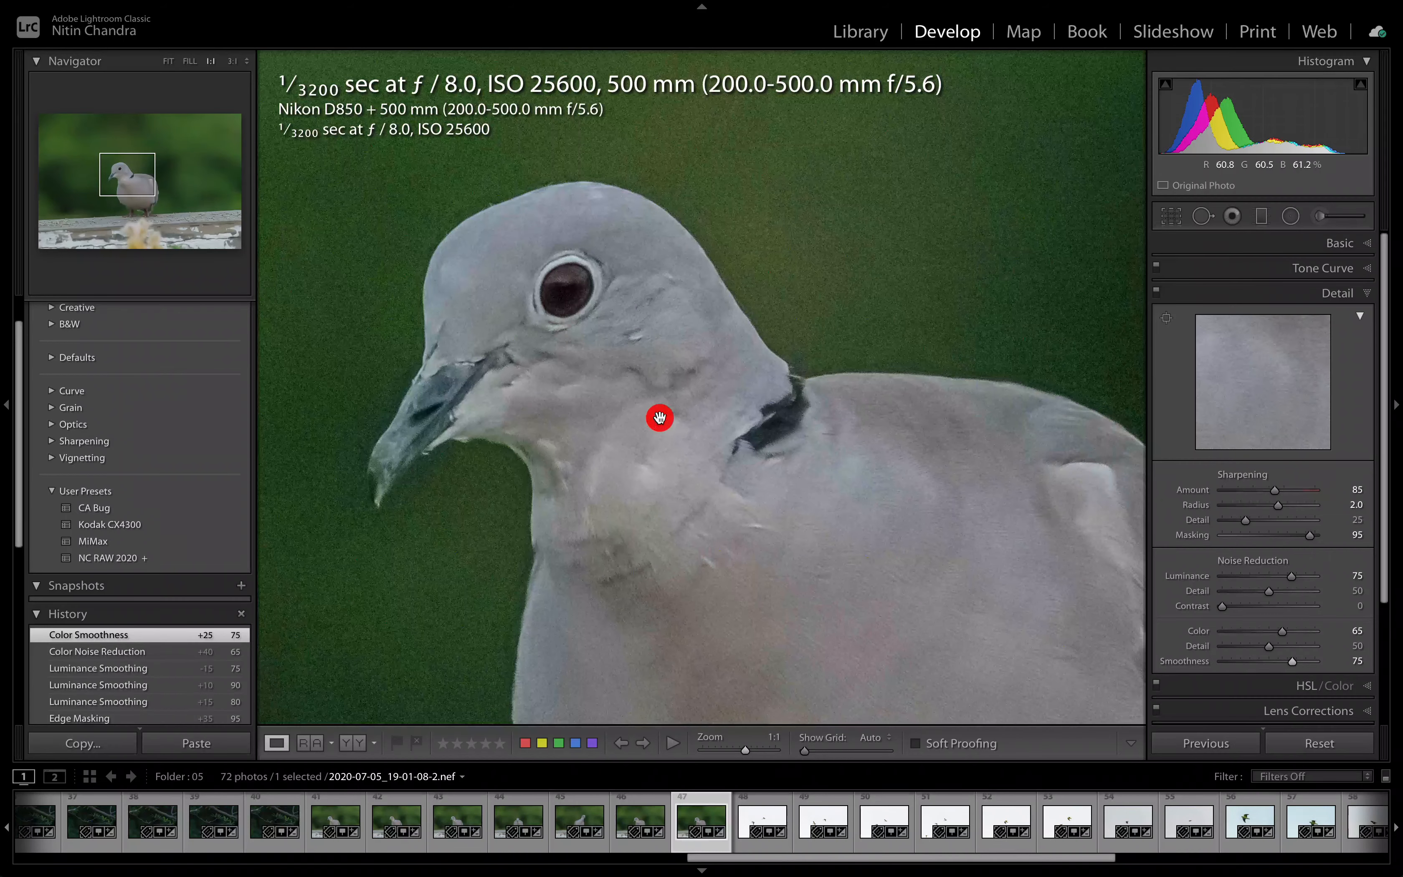
Open the noise-reduced dove photo for editing in Photoshop and switch back to Lightroom Classic
{"action": "key", "text": "super+e"}
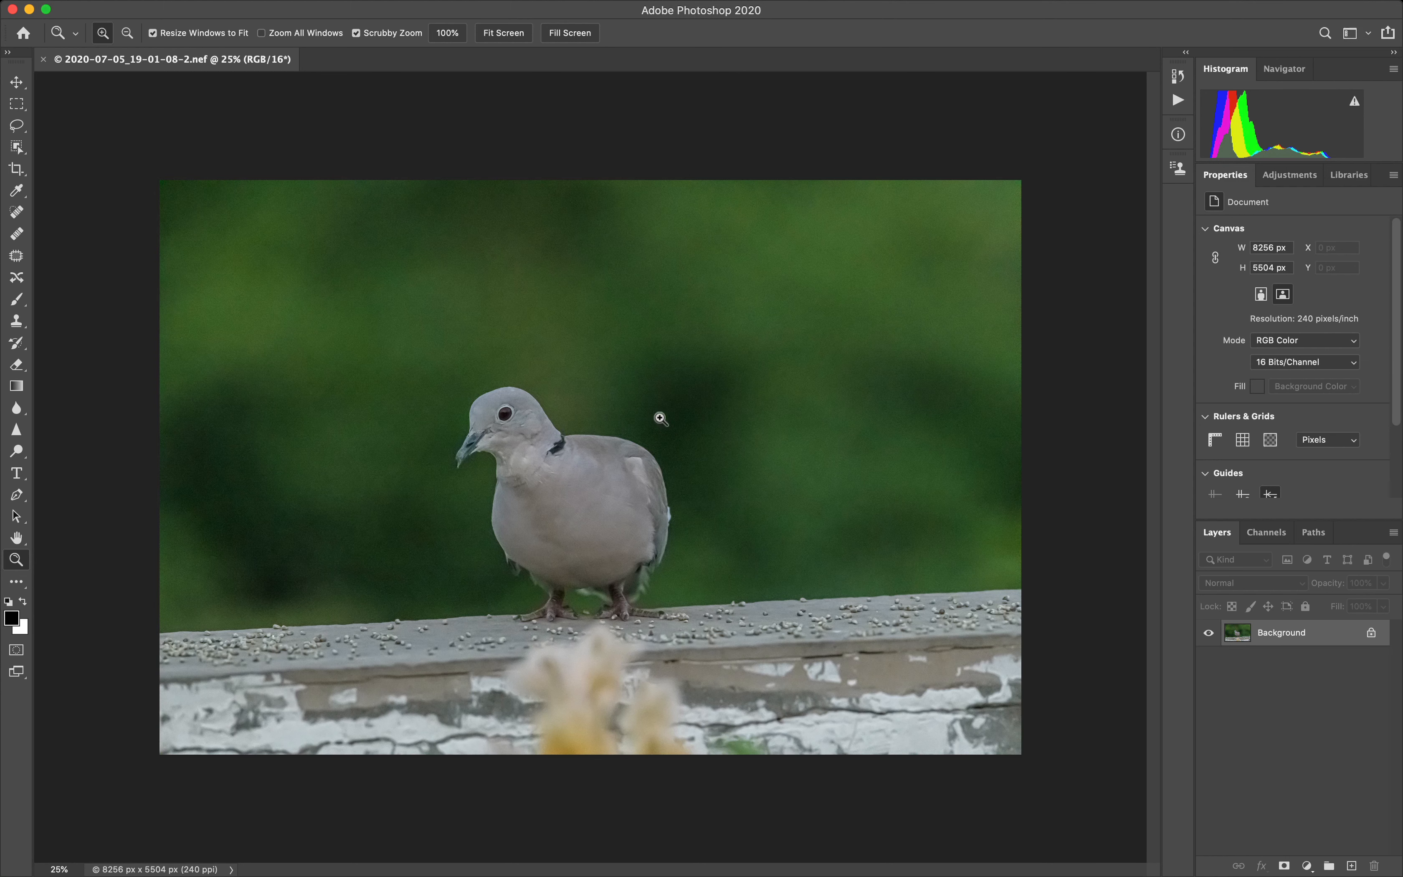
{"action": "key", "text": "super+Tab"}
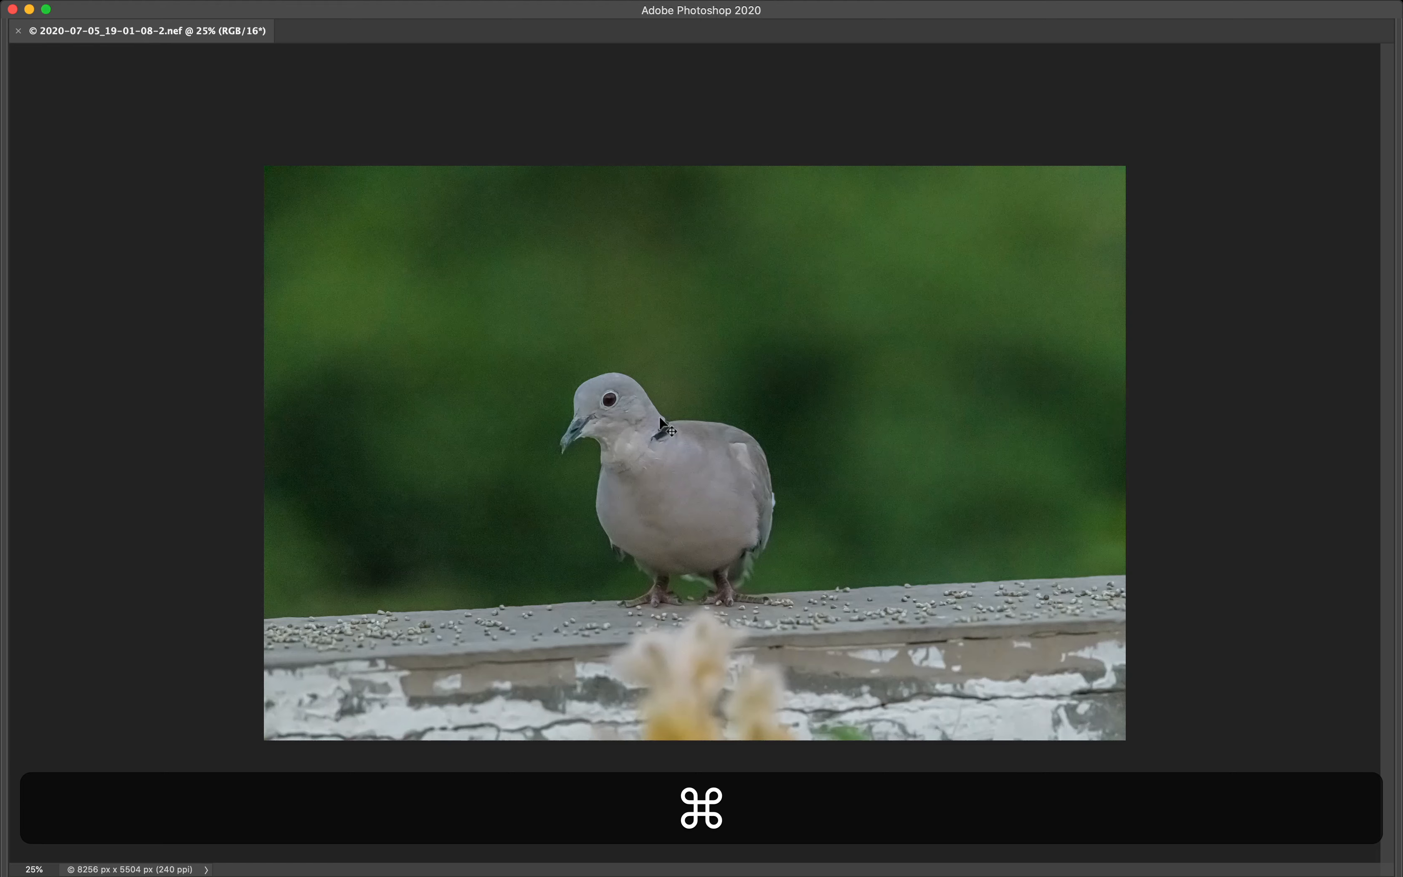
{"action": "key", "text": "super+Tab"}
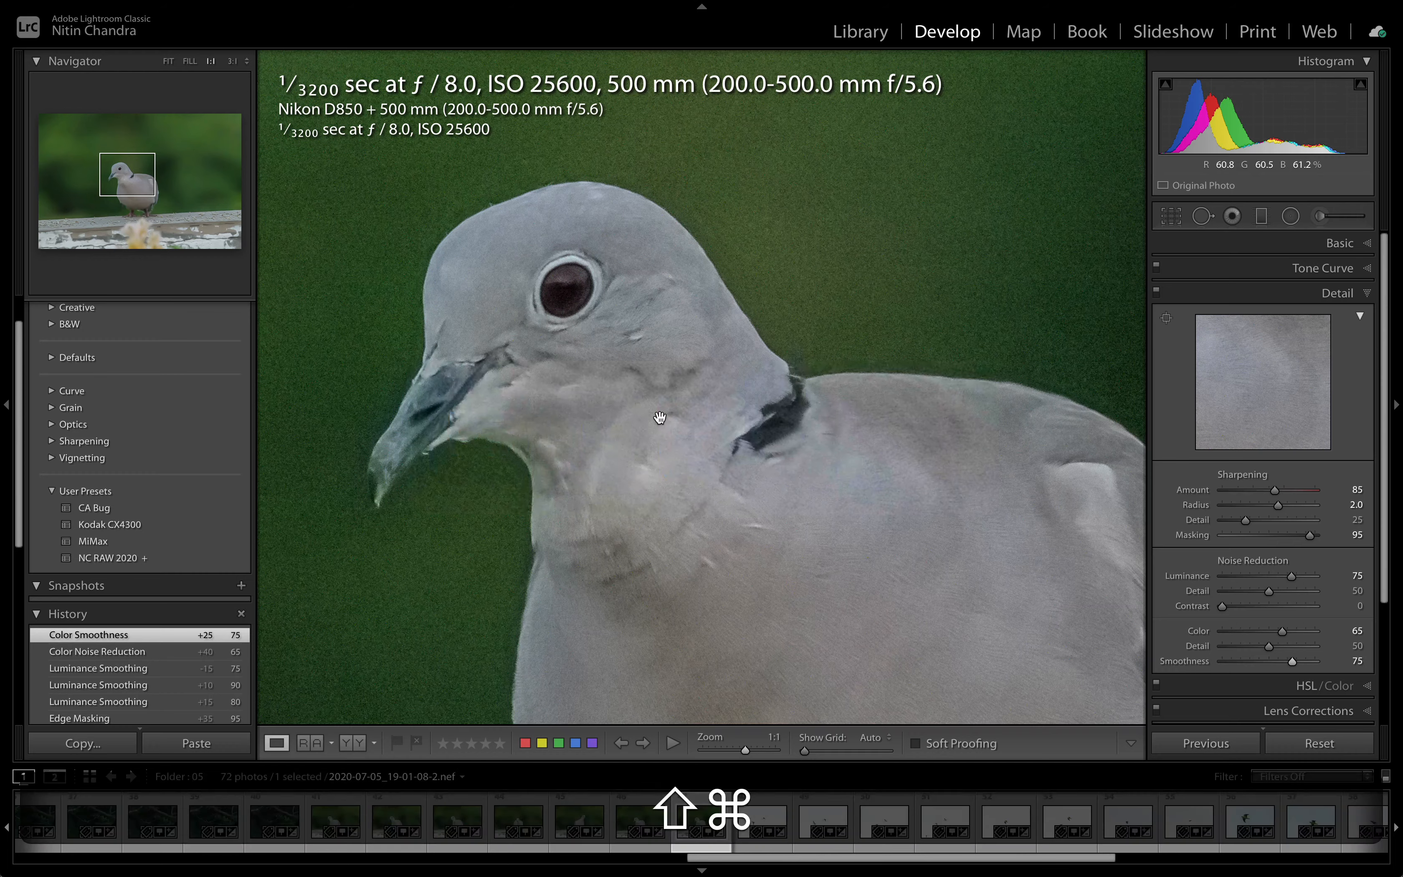
Reset all develop settings of the dove photo and open this unprocessed version in Photoshop with the panels shown
{"action": "key", "text": "shift+super+r"}
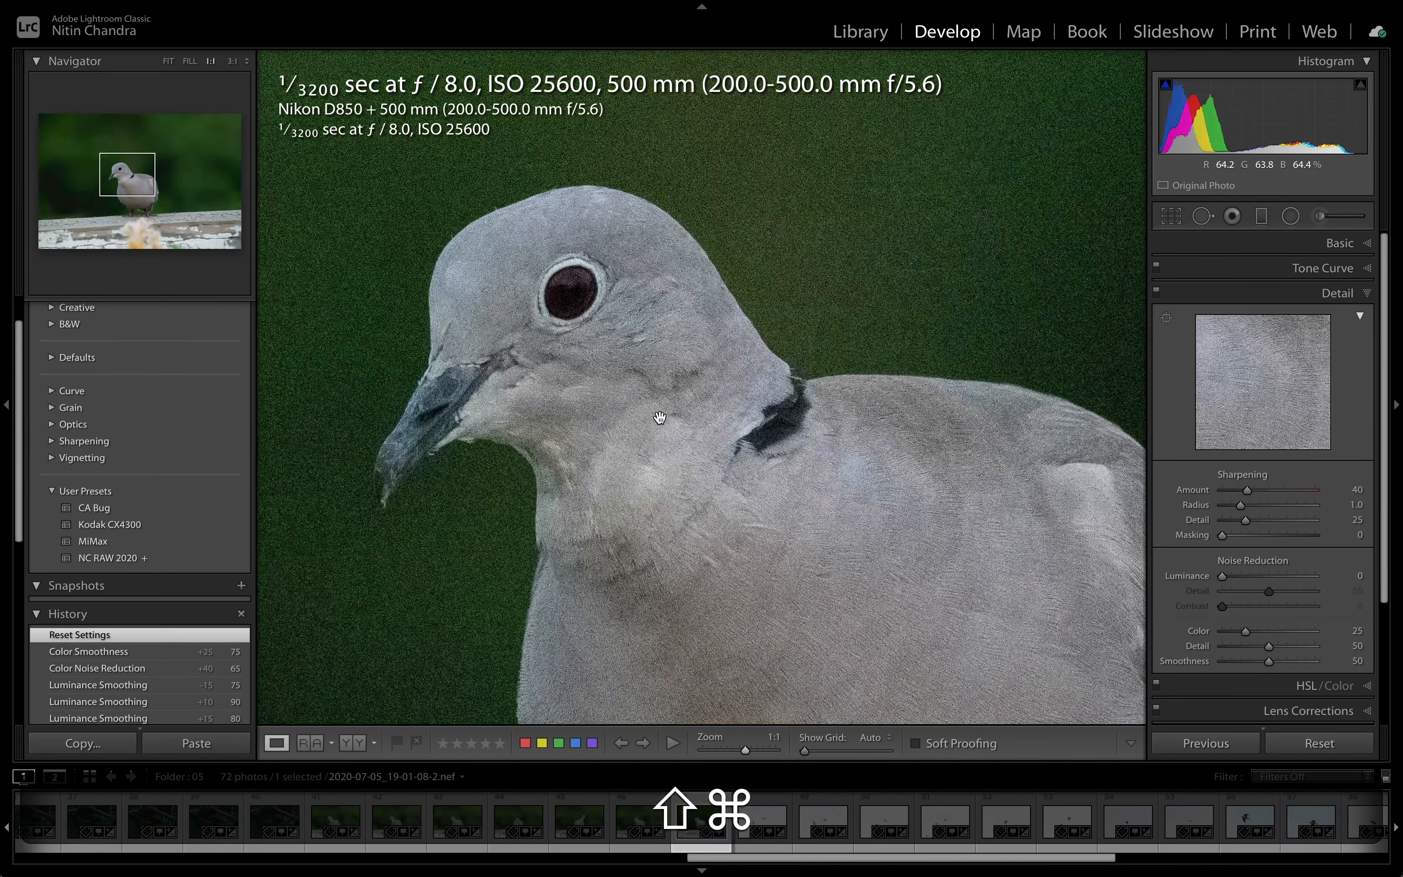
{"action": "key", "text": "super+e"}
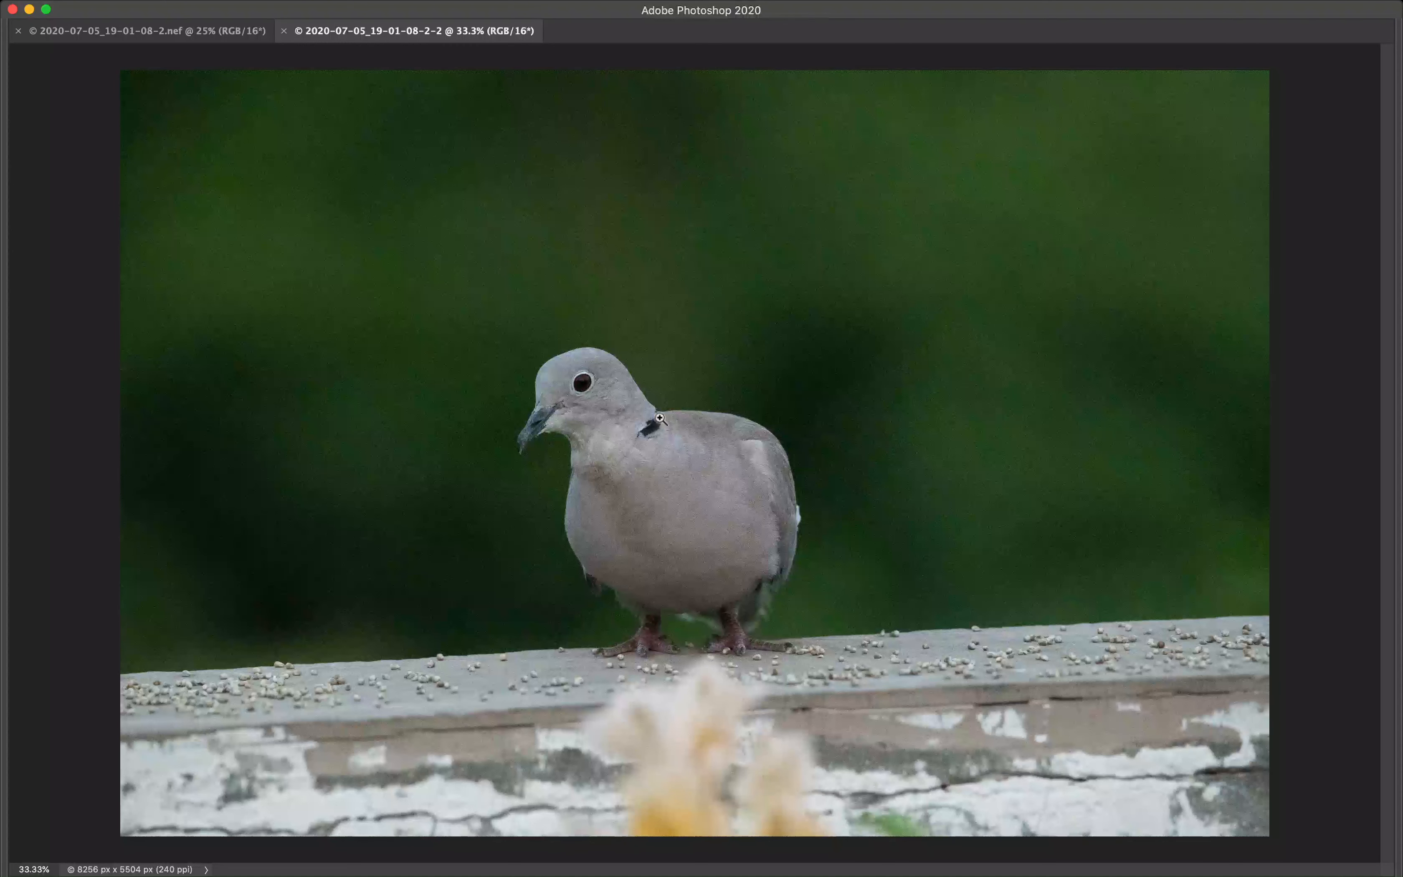
{"action": "key", "text": "Tab"}
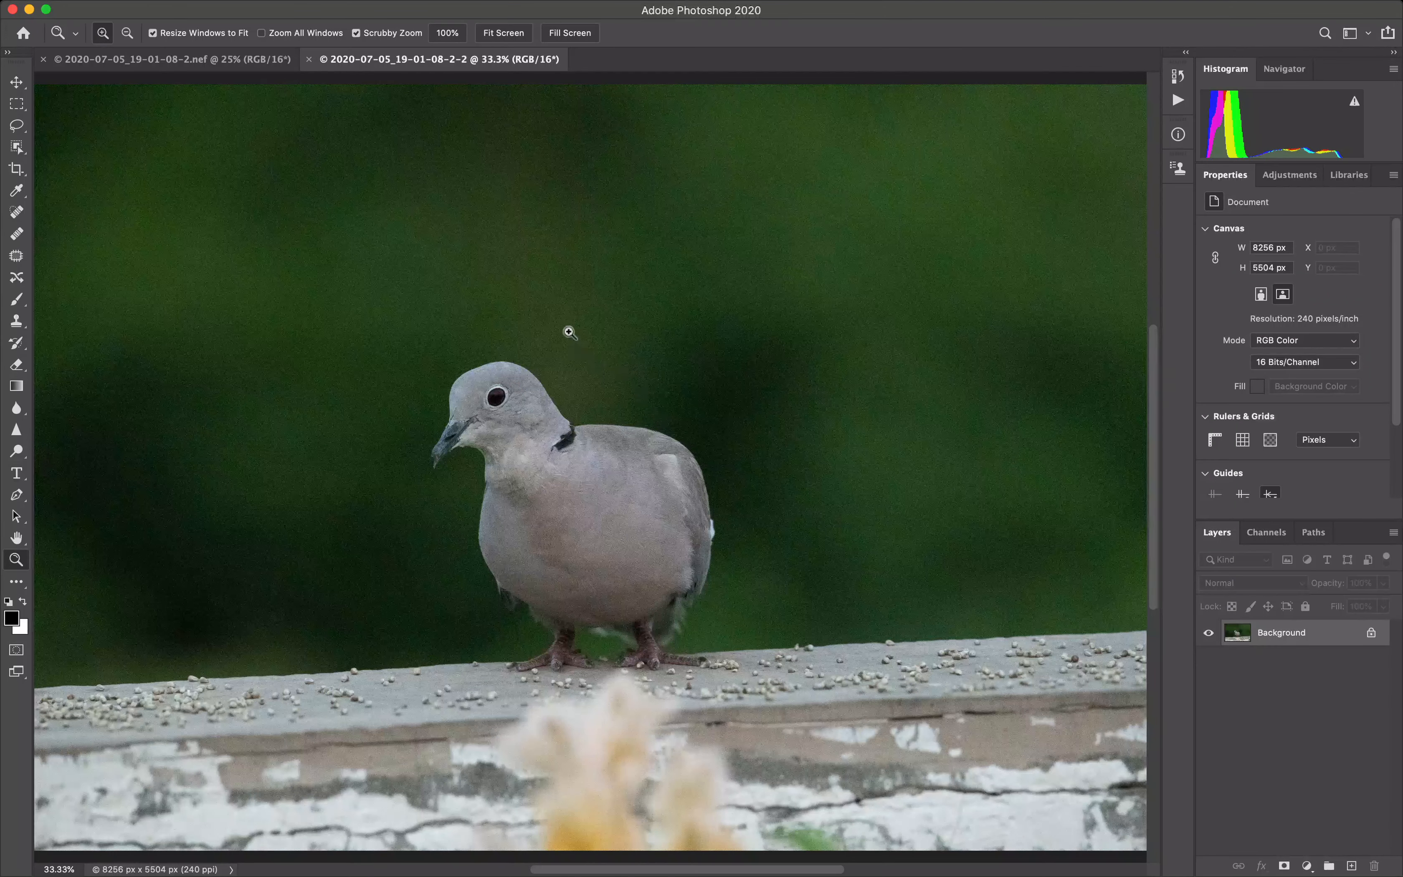
Run the Topaz DeNoise AI filter on the unprocessed dove document and enable automatic detection of the settings
{"action": "left_click", "coordinate": [385, 8]}
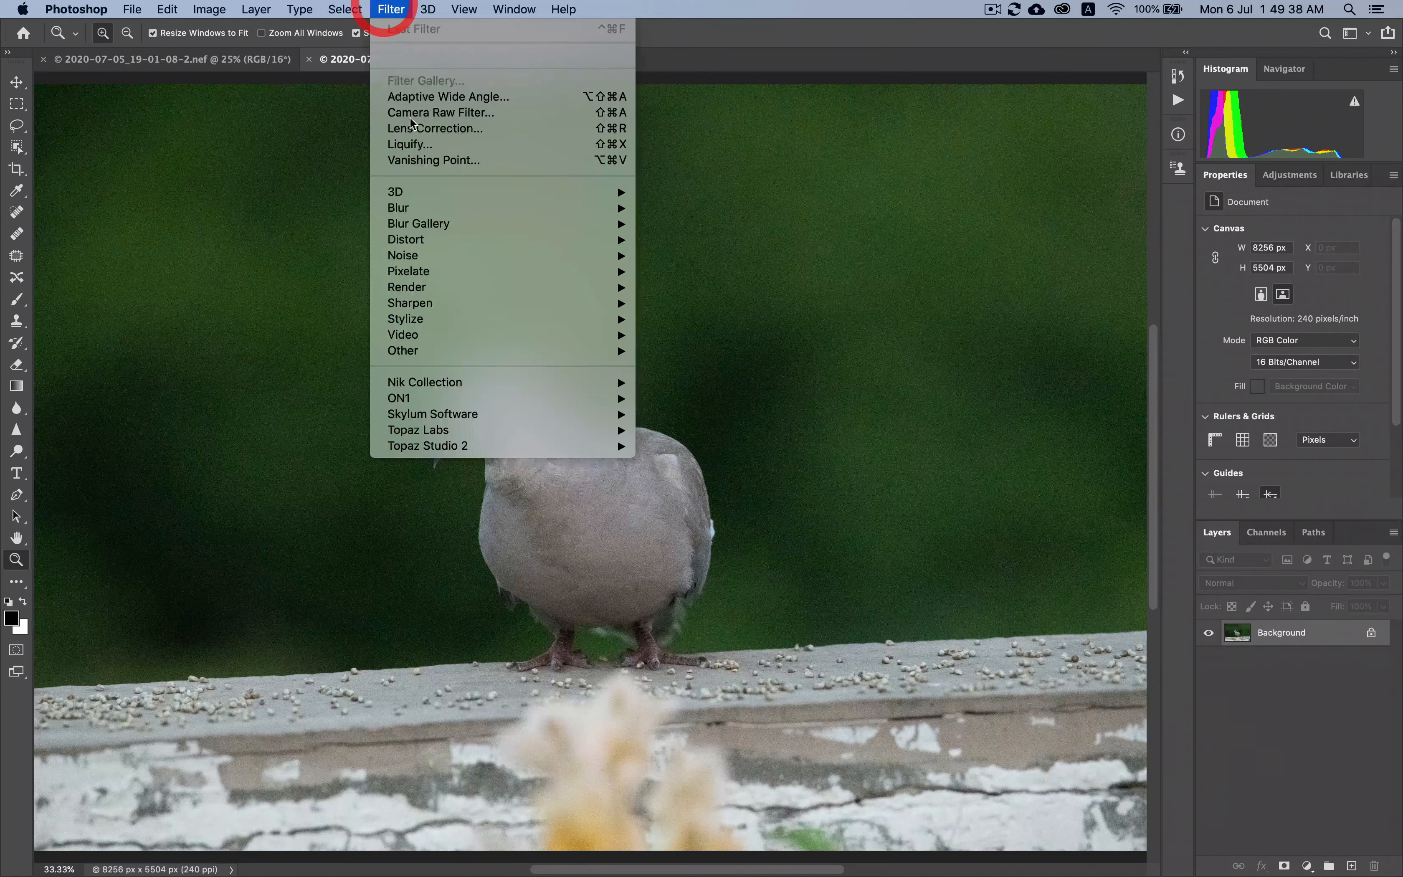
{"action": "mouse_move", "coordinate": [480, 447]}
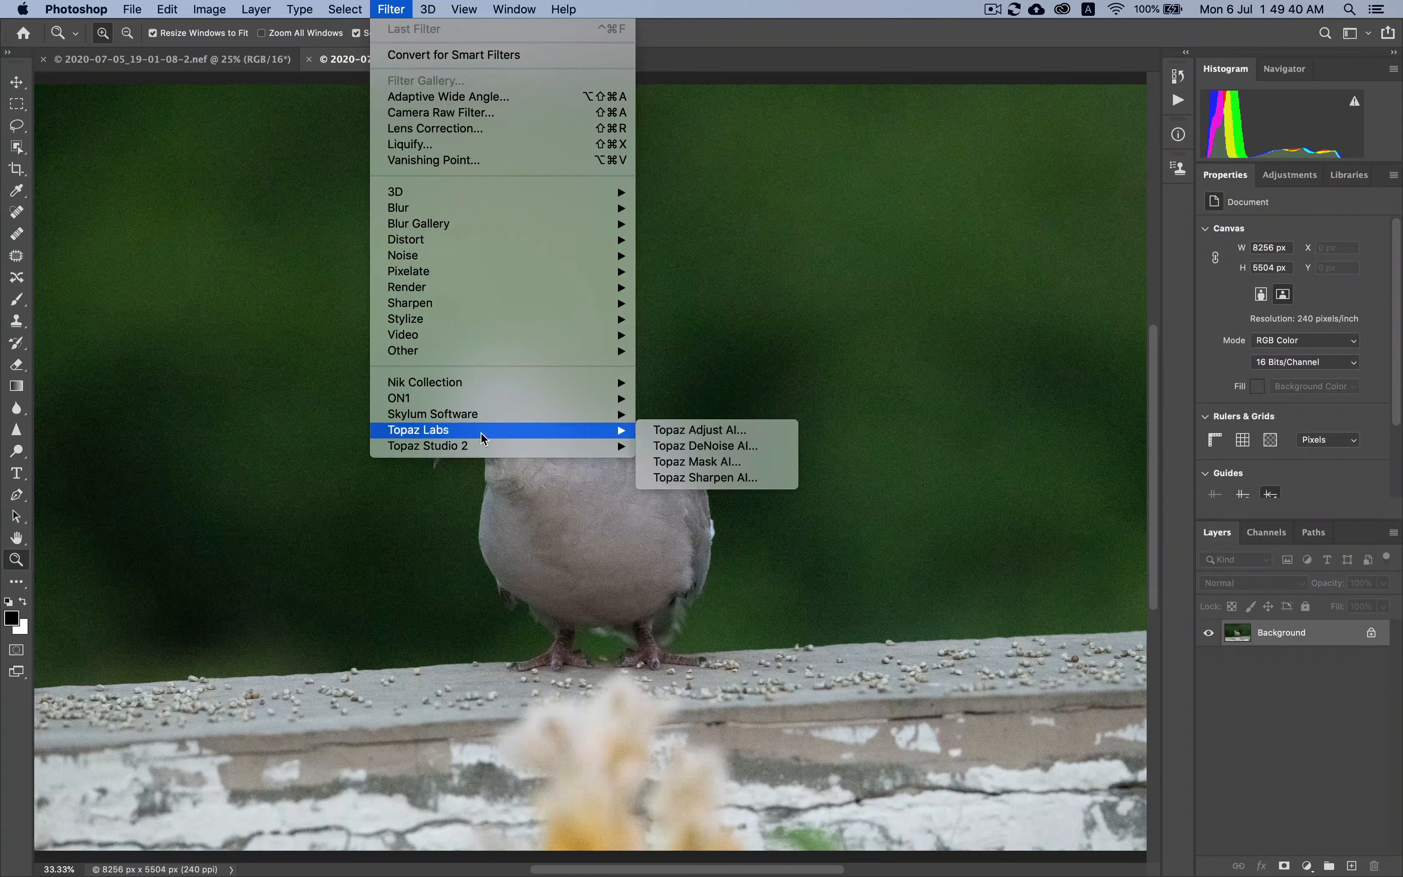
{"action": "left_click", "coordinate": [703, 446]}
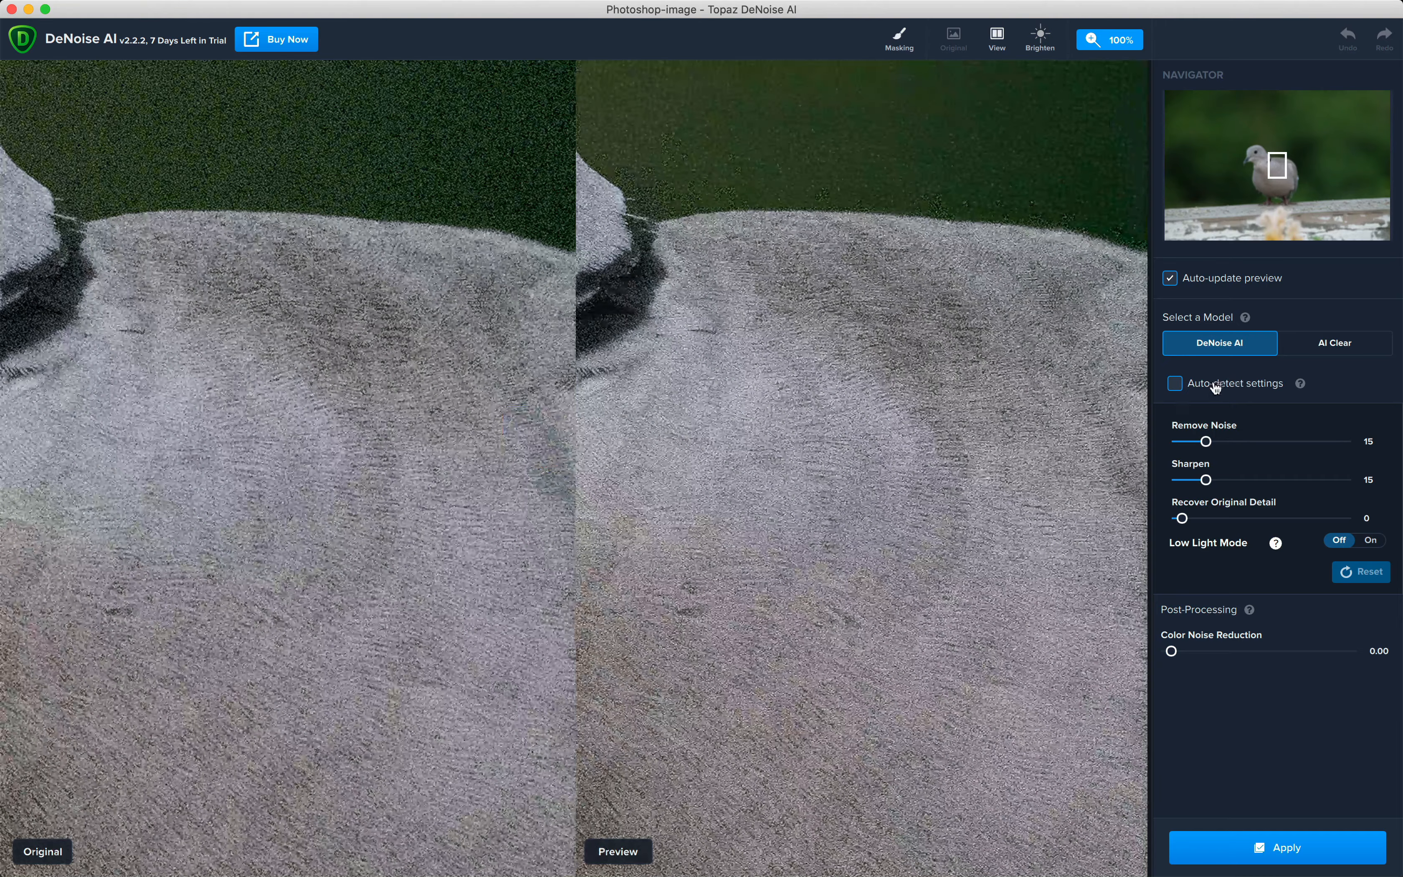
{"action": "left_click", "coordinate": [1174, 383]}
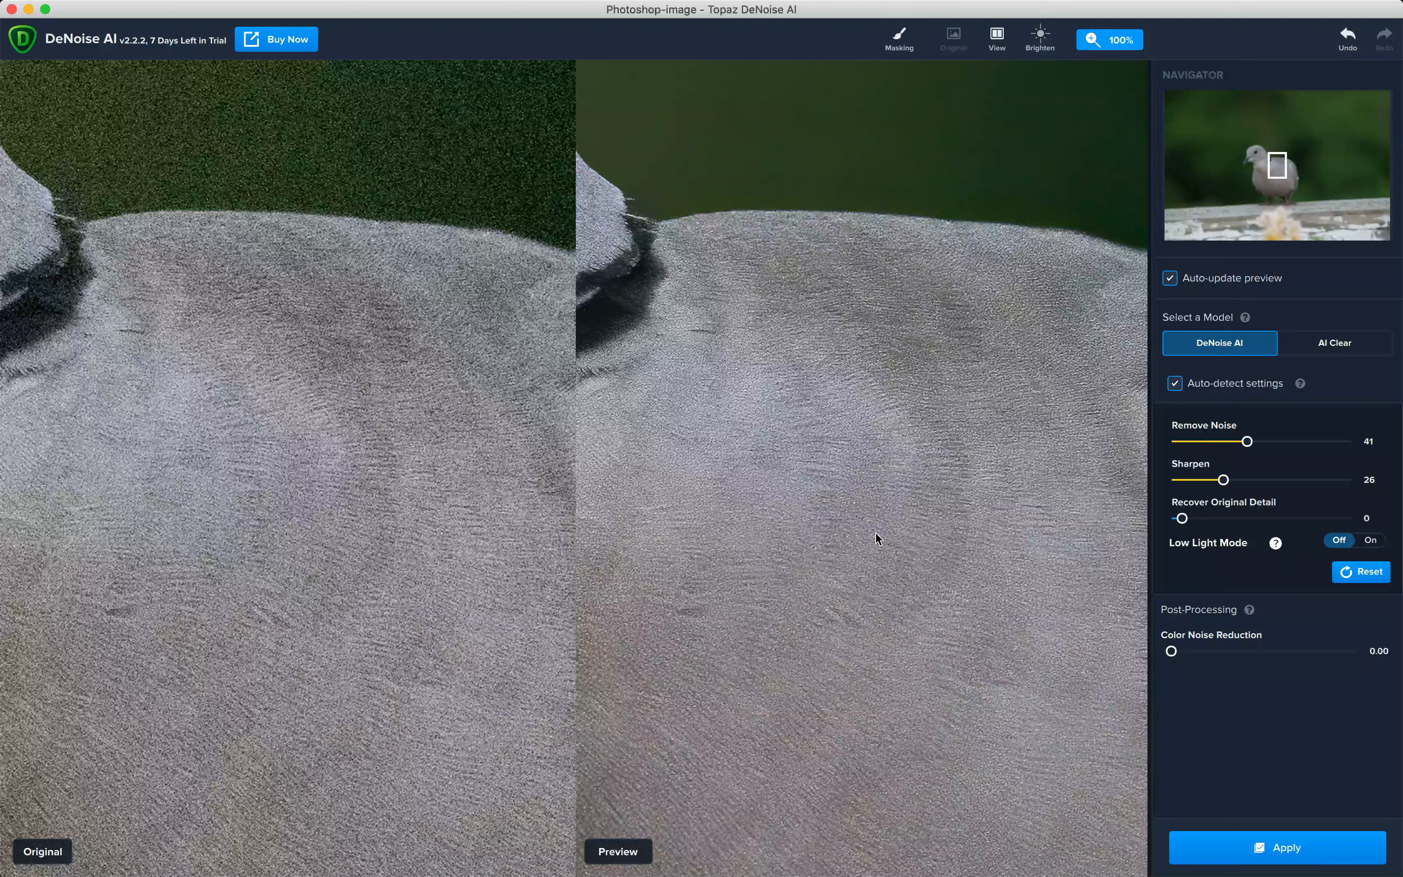
Examine the denoised preview of the dove's head in split view, with the divider placed beside the beak
{"action": "left_click", "coordinate": [932, 540]}
{"action": "left_click_drag", "start_coordinate": [1275, 164], "coordinate": [1254, 153]}
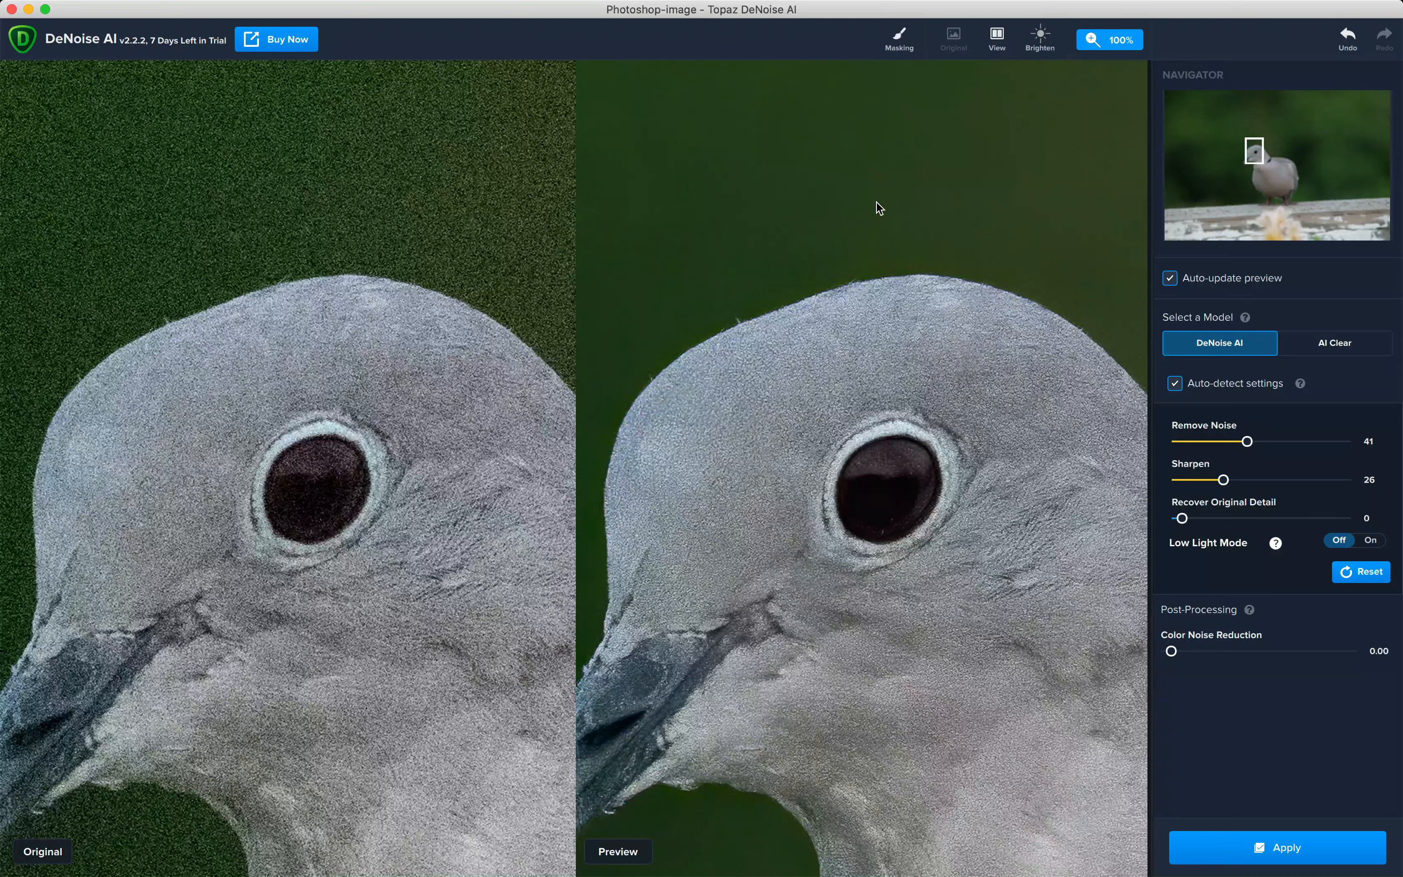
{"action": "left_click", "coordinate": [1111, 42]}
{"action": "left_click", "coordinate": [997, 39]}
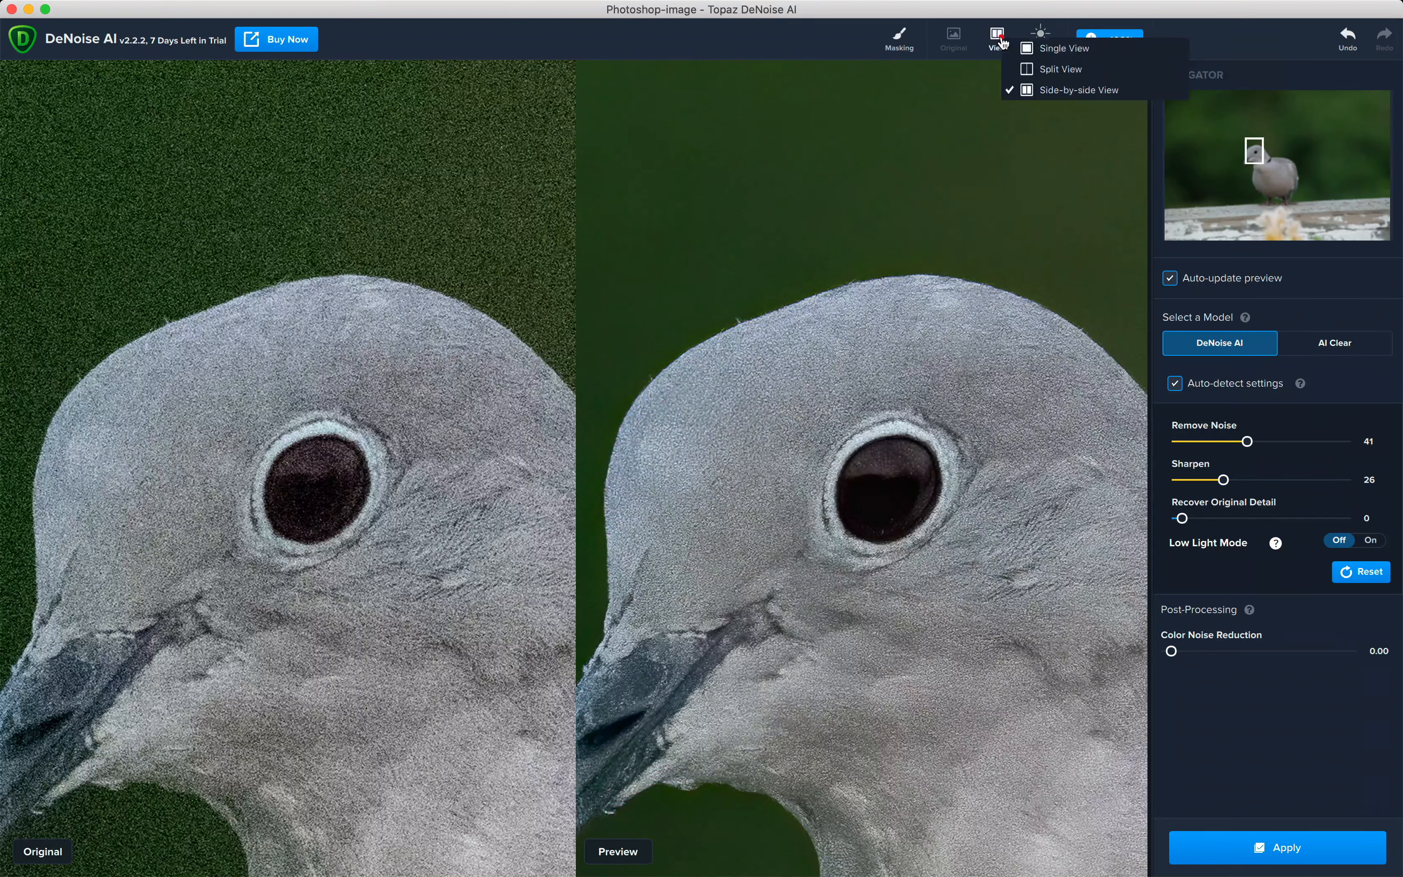
{"action": "left_click", "coordinate": [1026, 69]}
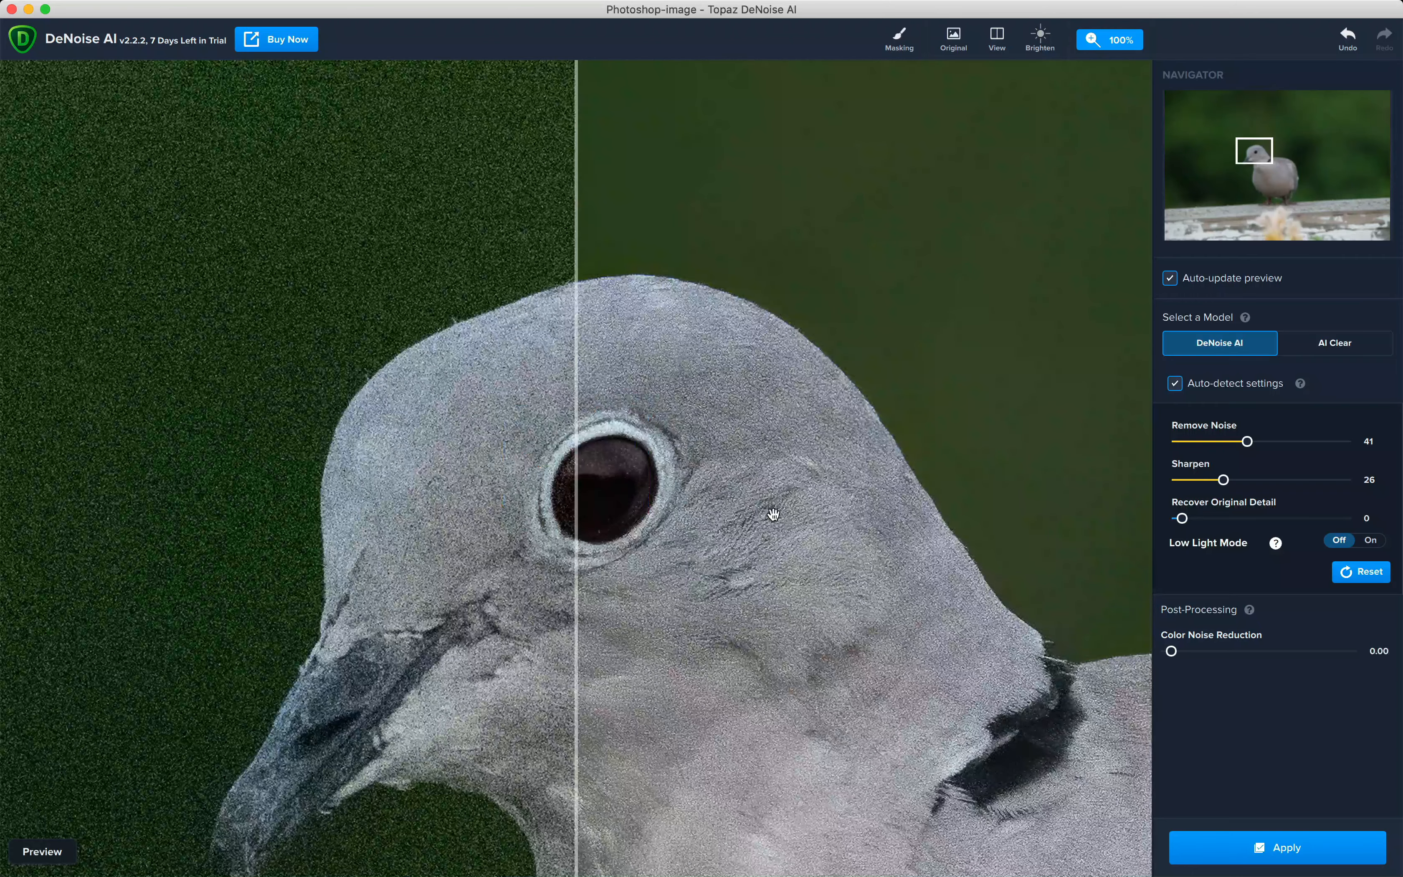
{"action": "left_click_drag", "start_coordinate": [576, 594], "coordinate": [208, 557]}
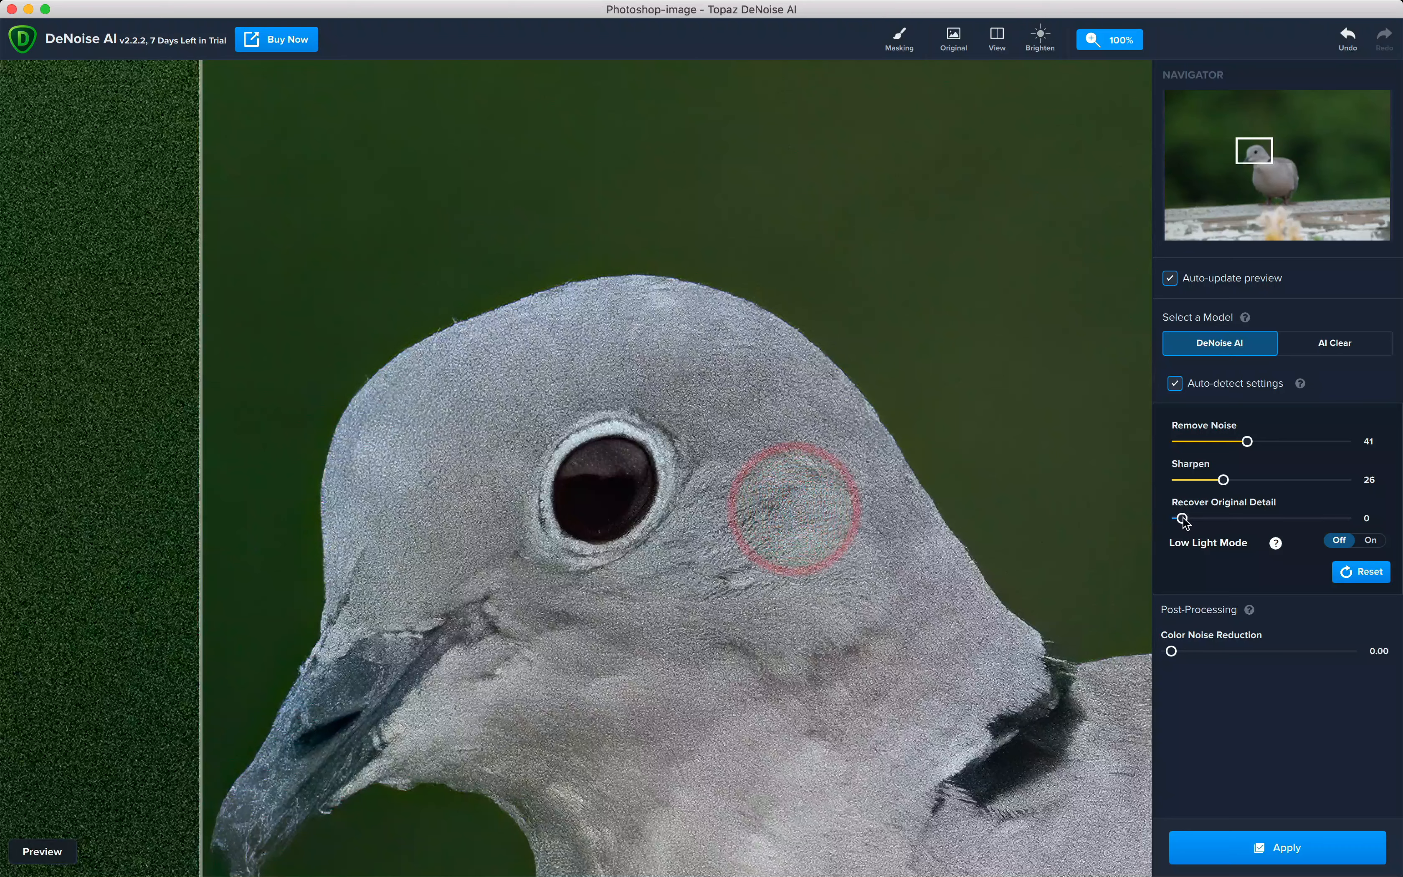
Raise Recover Original Detail to 44, reduce it slightly, and apply the DeNoise AI result to the document
{"action": "left_click_drag", "start_coordinate": [1244, 523], "coordinate": [1252, 518]}
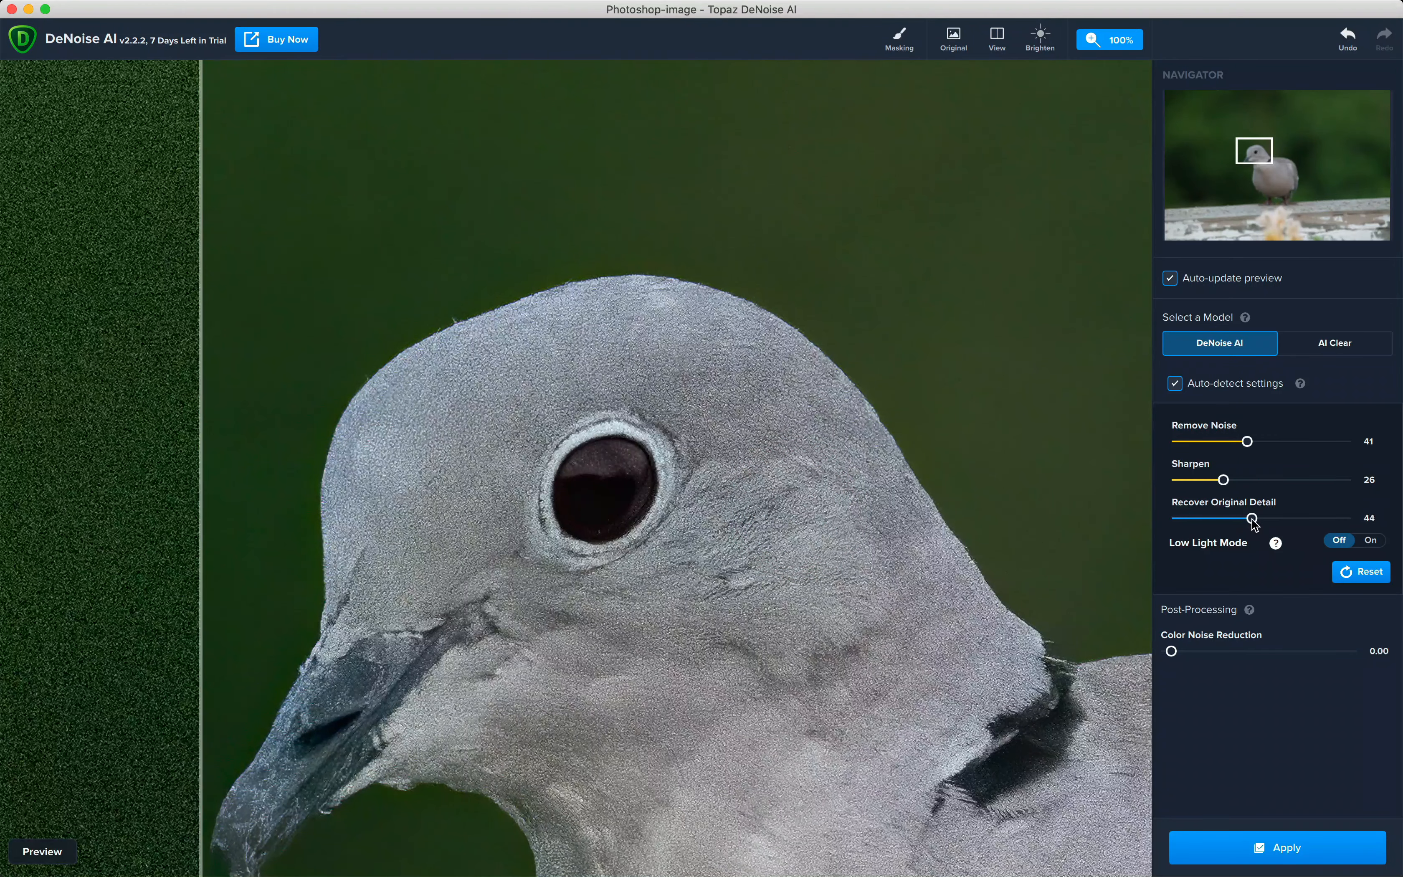
{"action": "left_click", "coordinate": [1133, 638]}
{"action": "left_click_drag", "start_coordinate": [1252, 520], "coordinate": [1239, 520]}
{"action": "left_click", "coordinate": [1199, 599]}
{"action": "left_click", "coordinate": [1258, 848]}
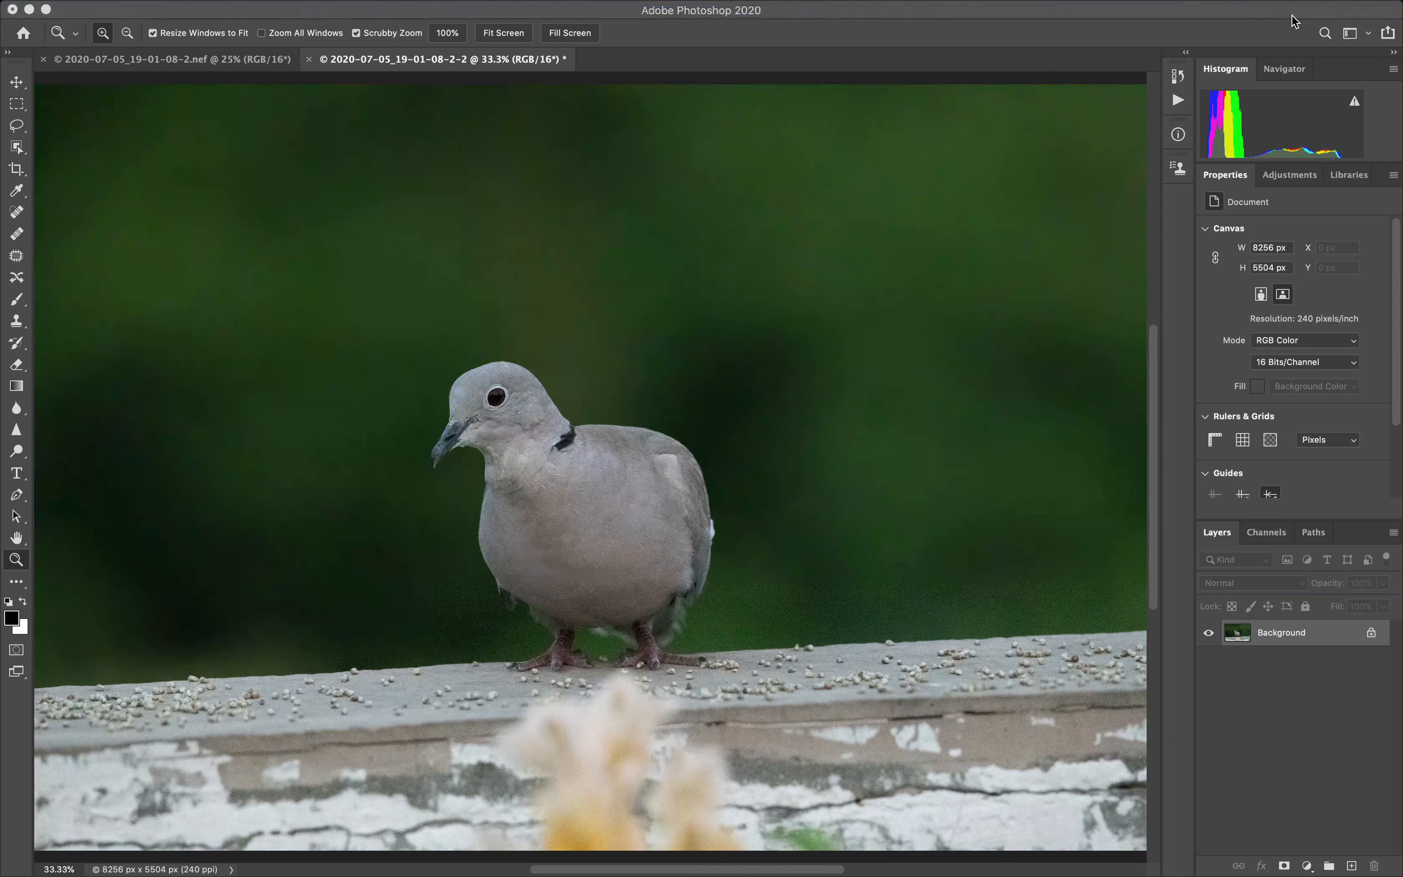
Compare the dove's head at 100% in the DeNoise AI document and the Lightroom-processed document
{"action": "left_click", "coordinate": [485, 436]}
{"action": "left_click", "coordinate": [502, 429]}
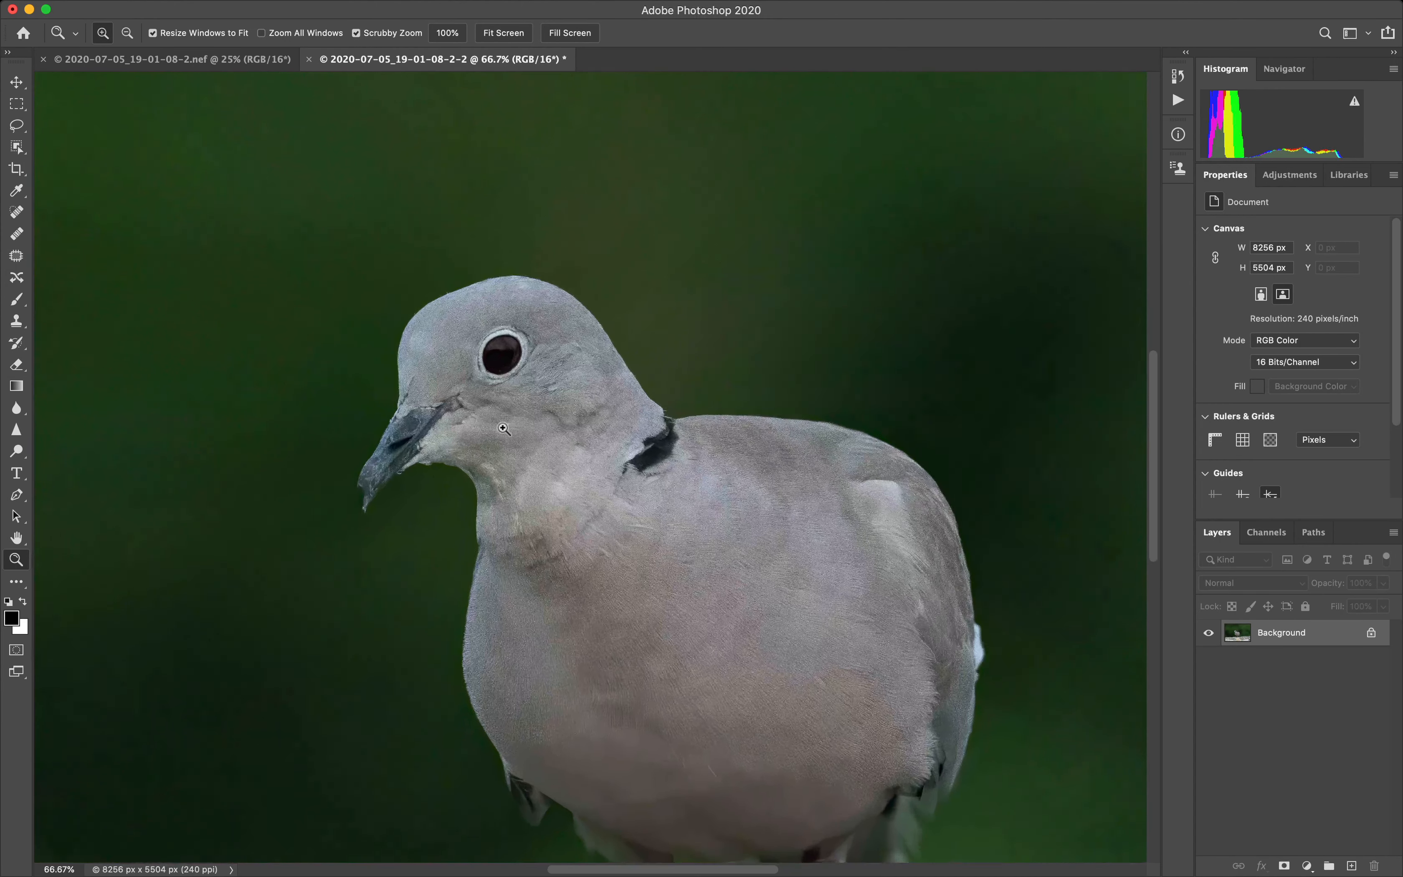
{"action": "left_click", "coordinate": [503, 429]}
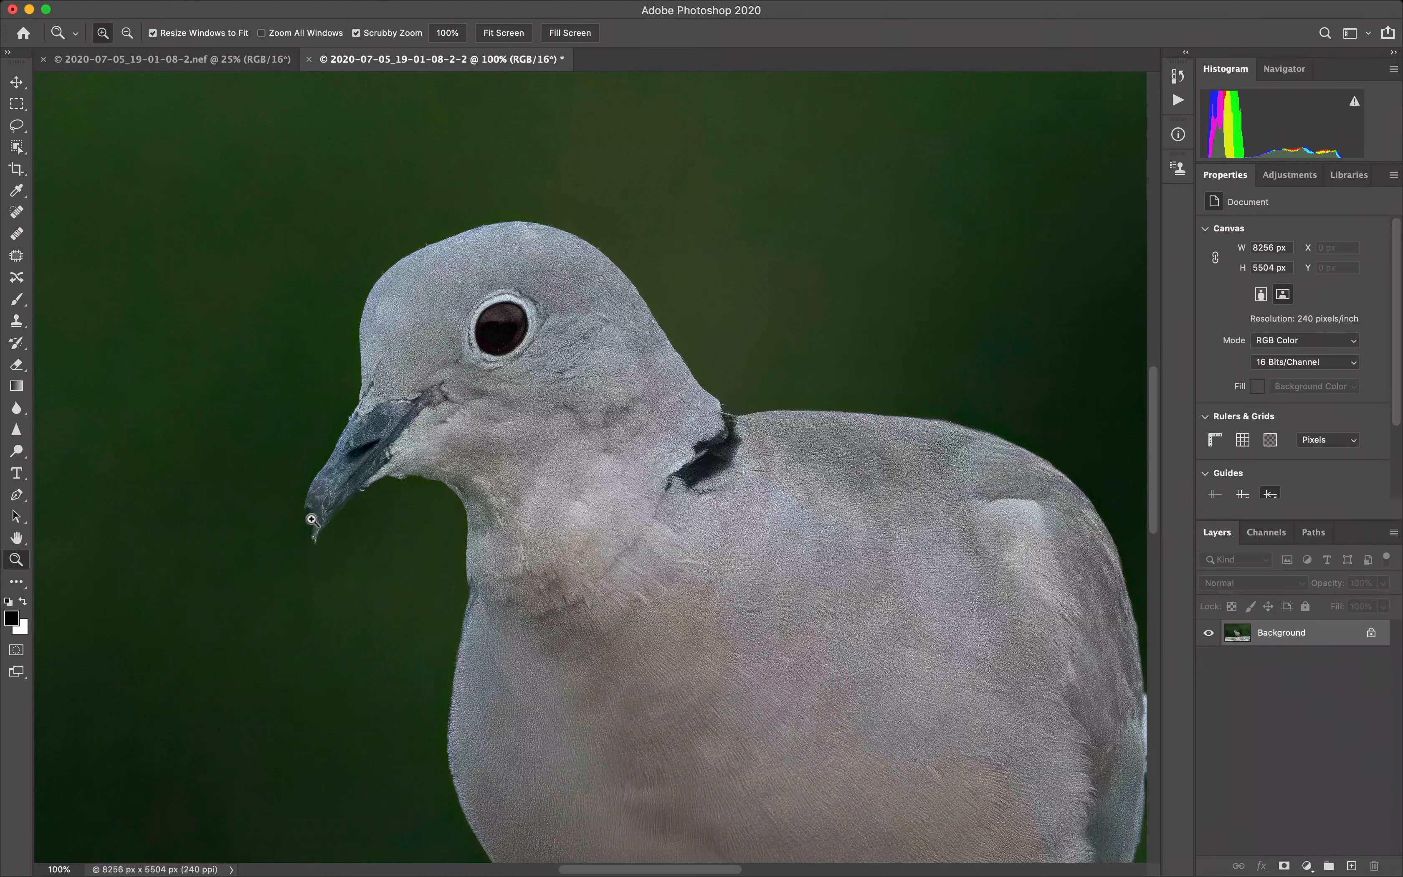
{"action": "left_click", "coordinate": [248, 60]}
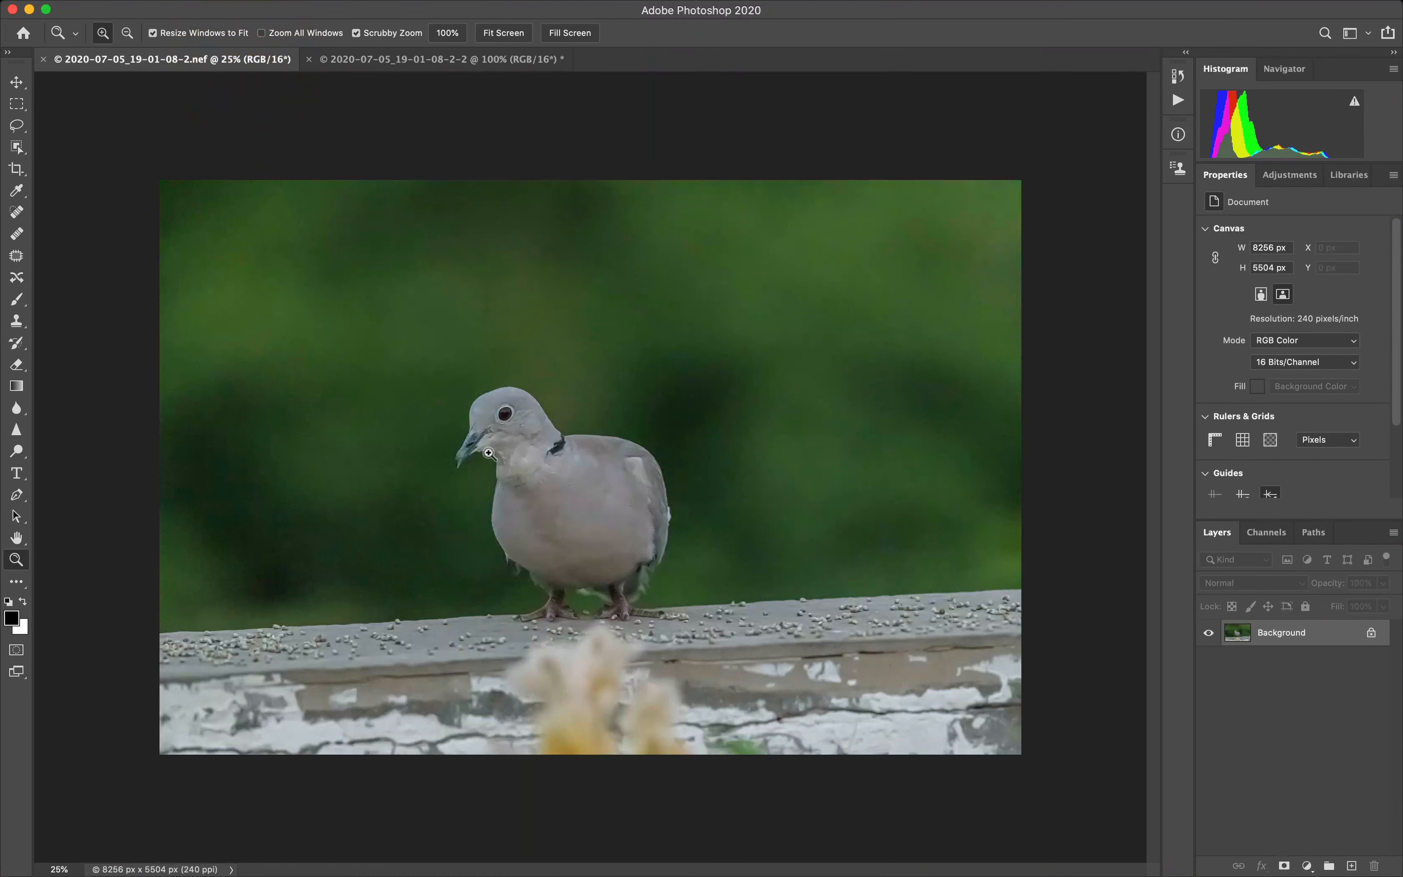
{"action": "left_click", "coordinate": [489, 453]}
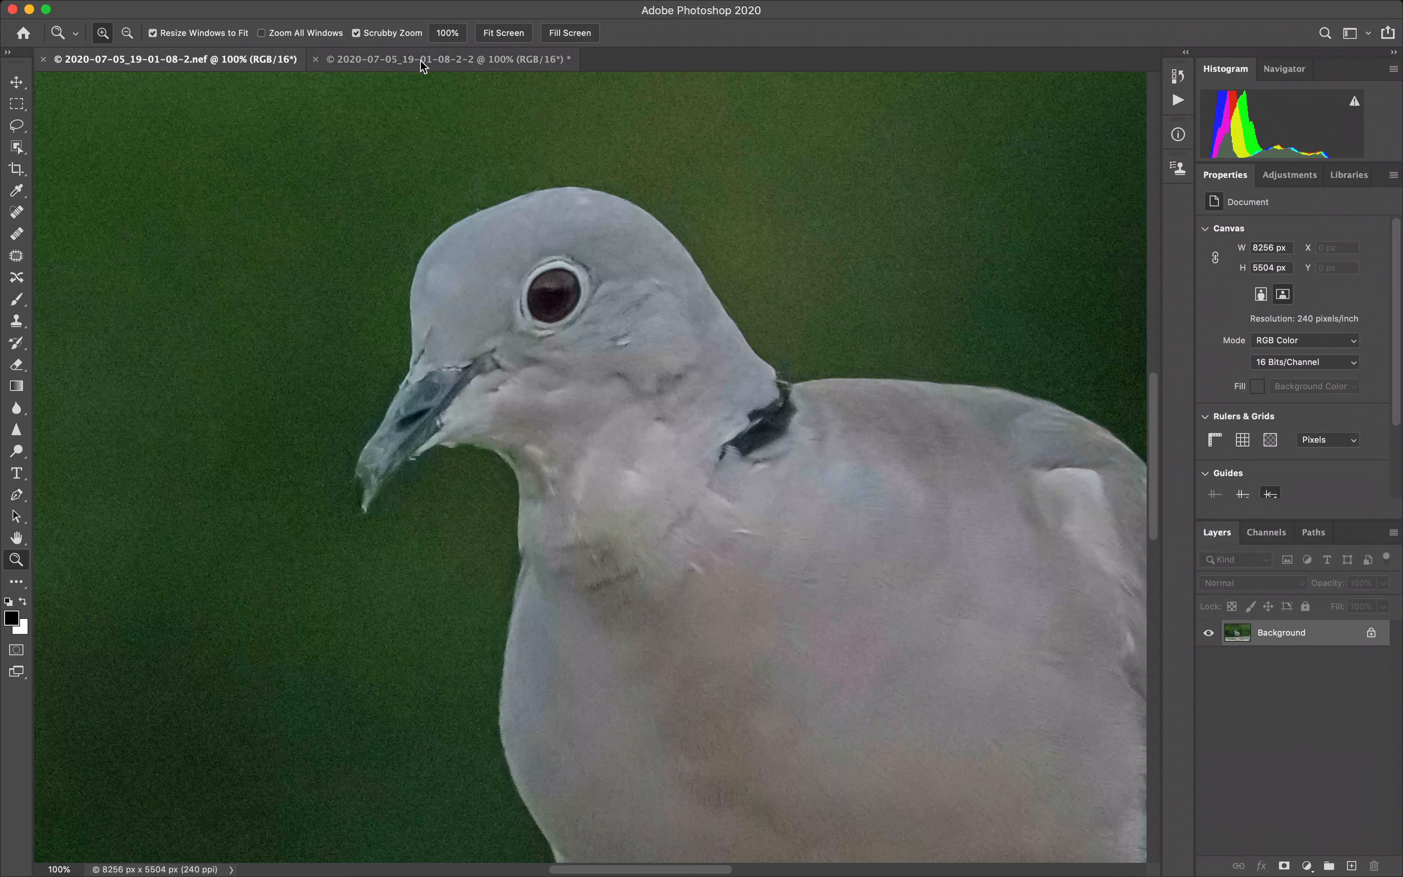
Switch back and forth between the two processed dove documents to compare feather detail and background noise
{"action": "left_click", "coordinate": [436, 60]}
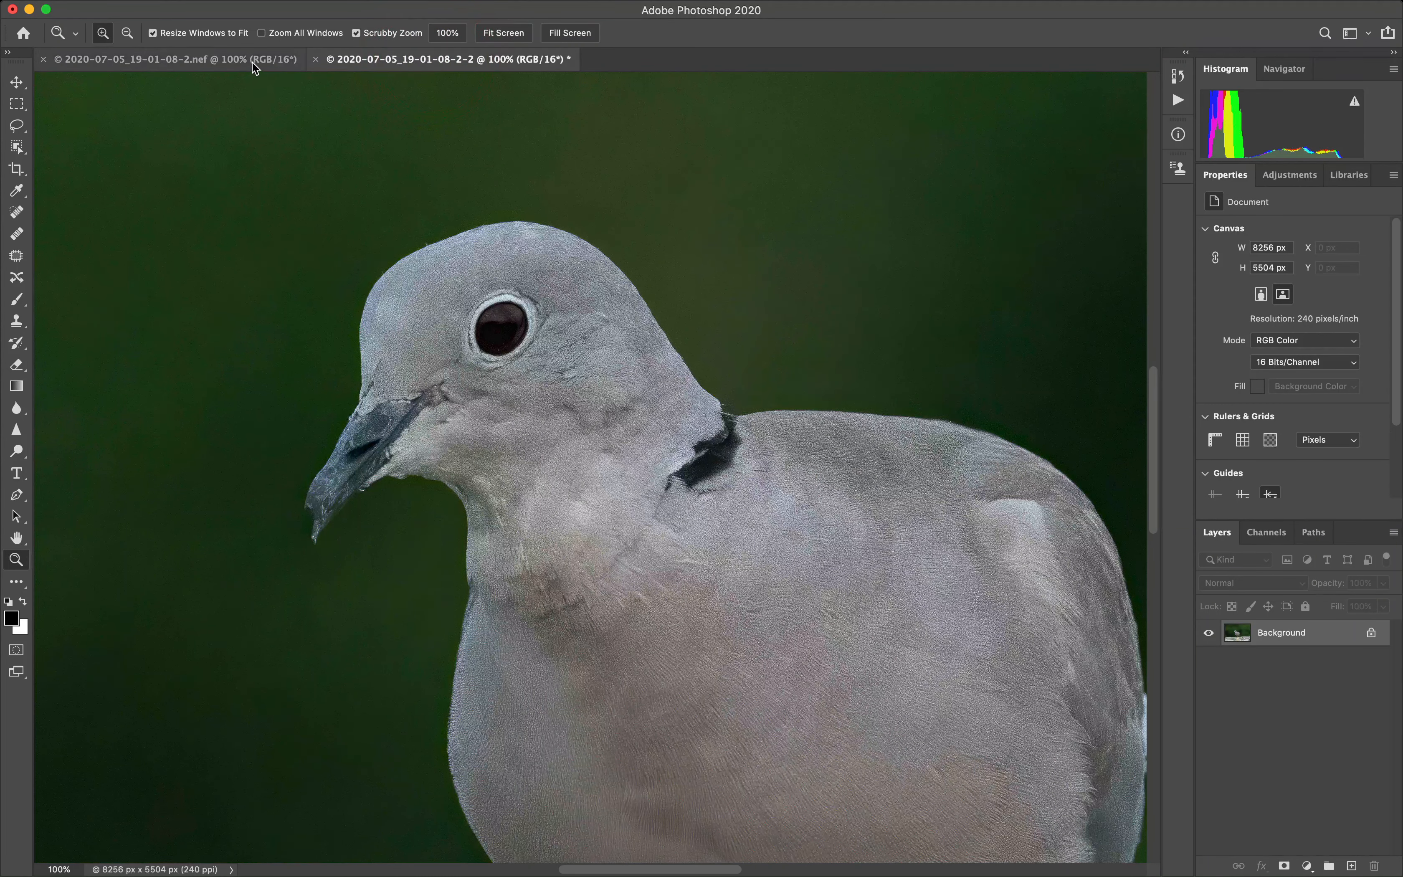
{"action": "left_click", "coordinate": [254, 63]}
{"action": "left_click", "coordinate": [415, 60]}
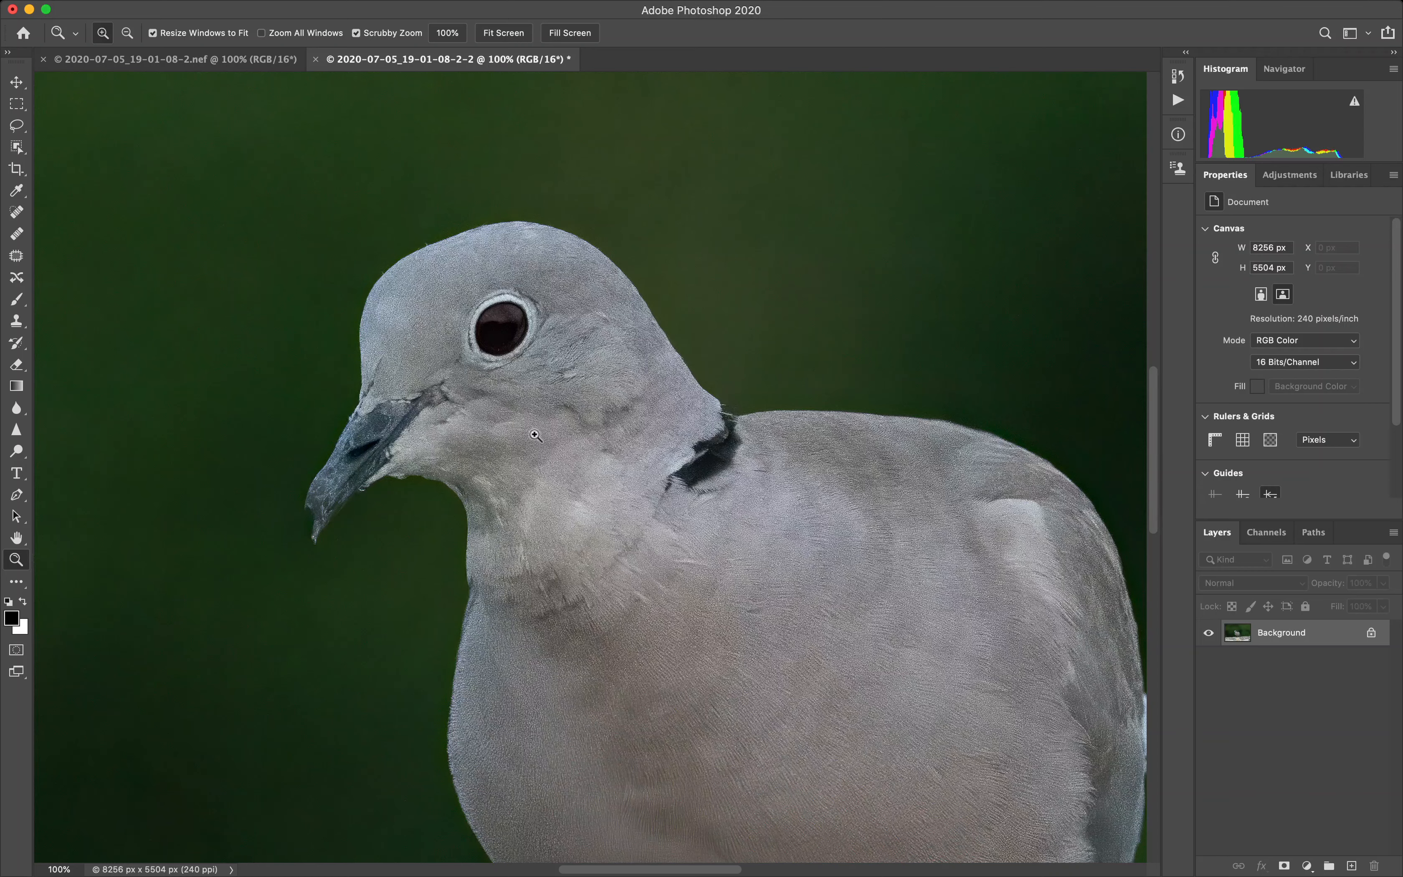
Quit Photoshop without saving the changes to the dove document
{"action": "key", "text": "super+q"}
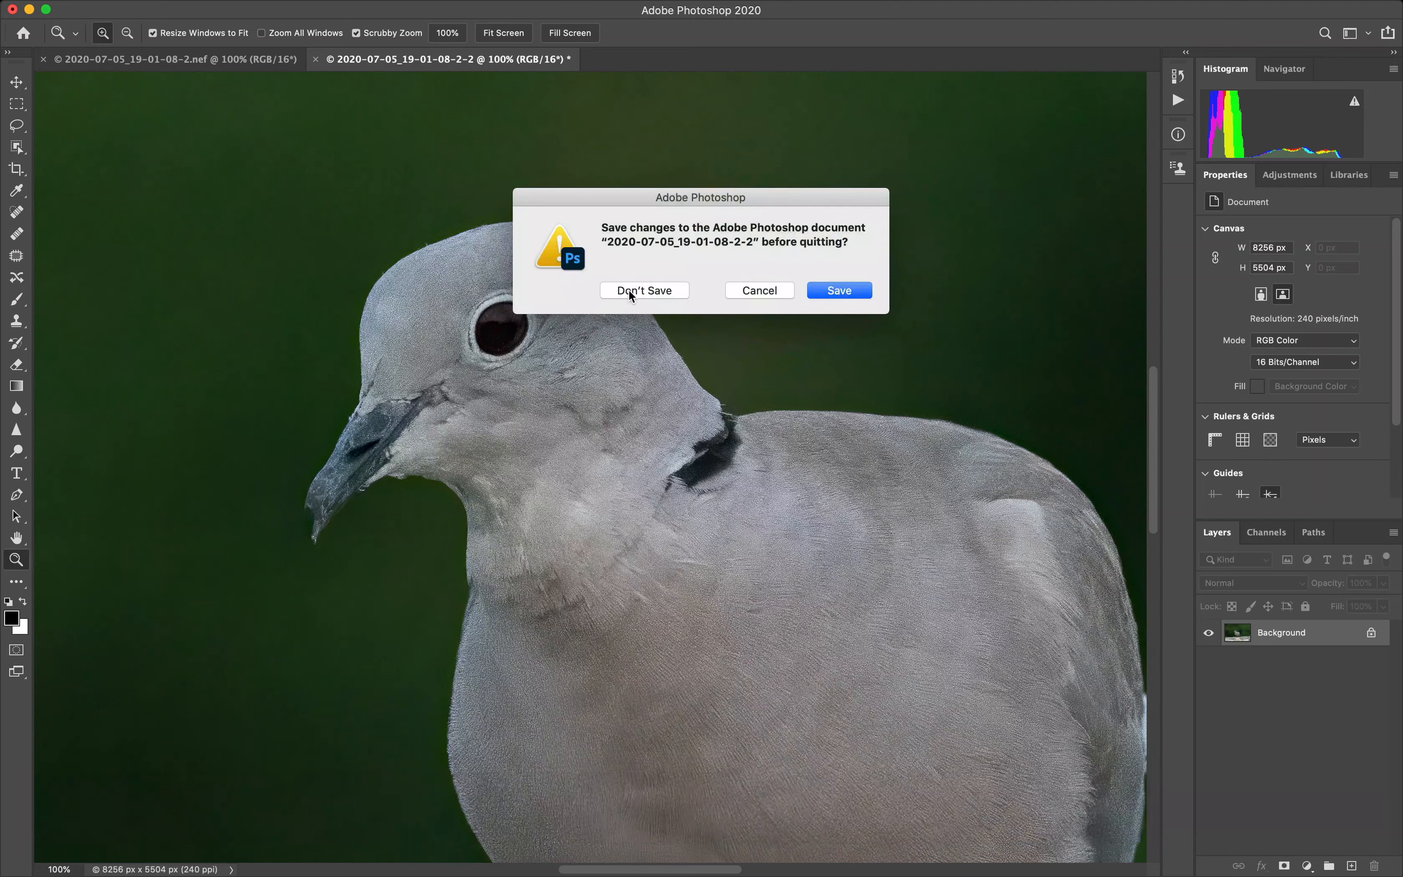
{"action": "left_click", "coordinate": [629, 291]}
{"action": "left_click", "coordinate": [629, 291]}
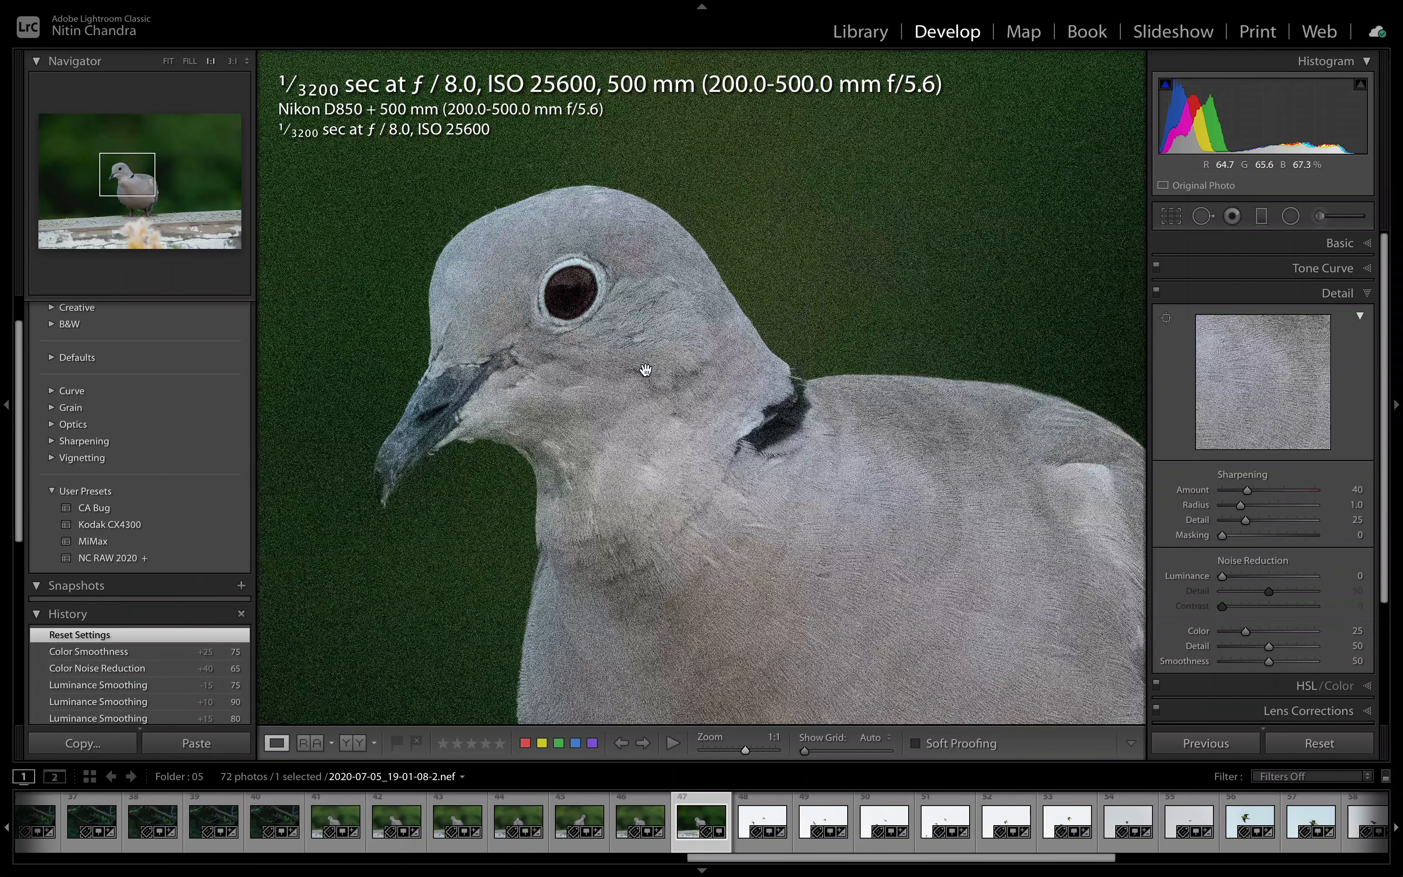
Find the flying myna photo 2020-07-05_19-15-00.nef in the Lightroom library grid and open it in Develop
{"action": "key", "text": "g"}
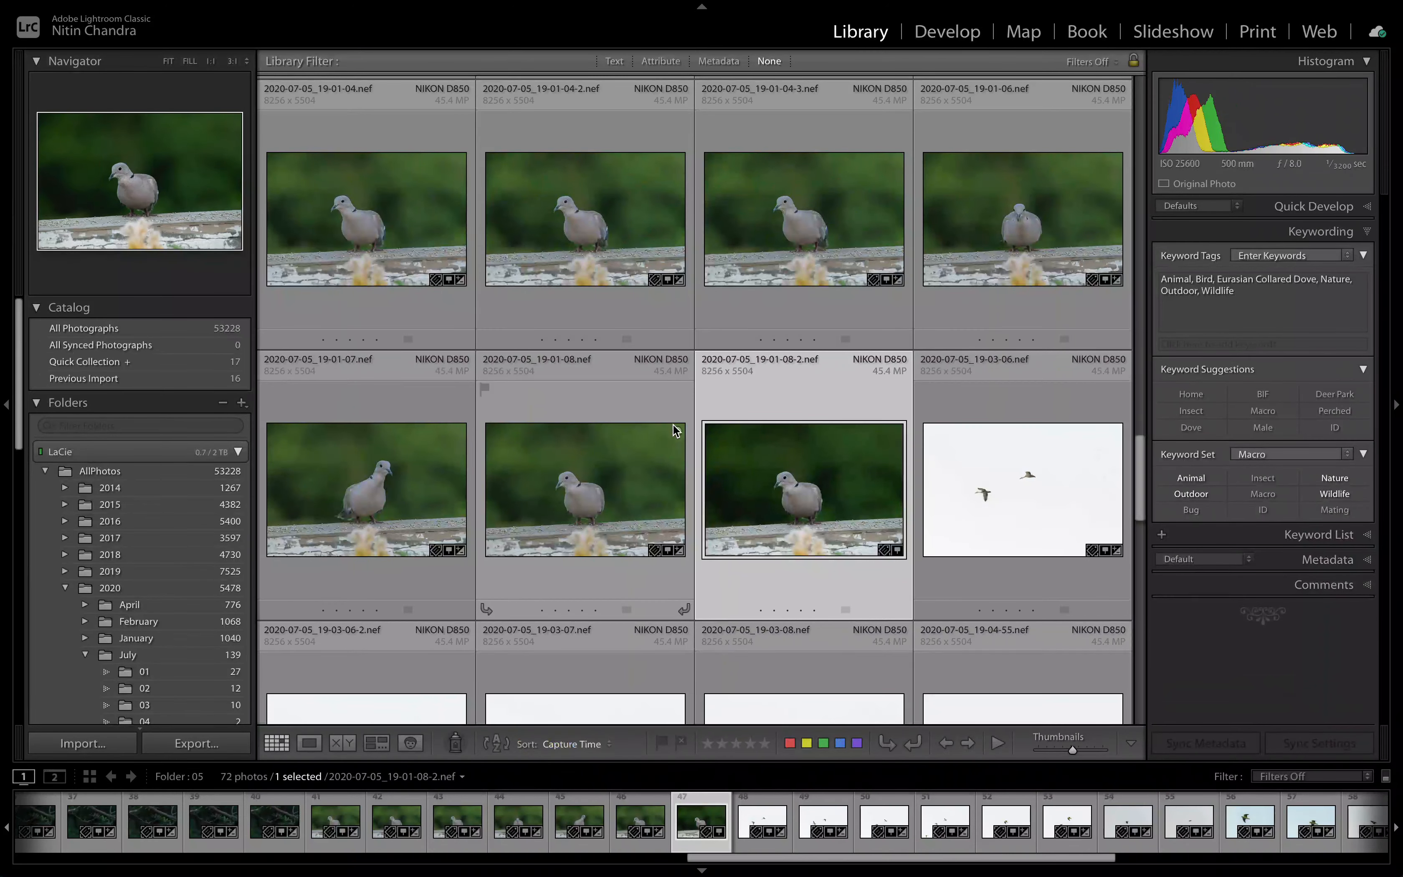
{"action": "left_click", "coordinate": [776, 473]}
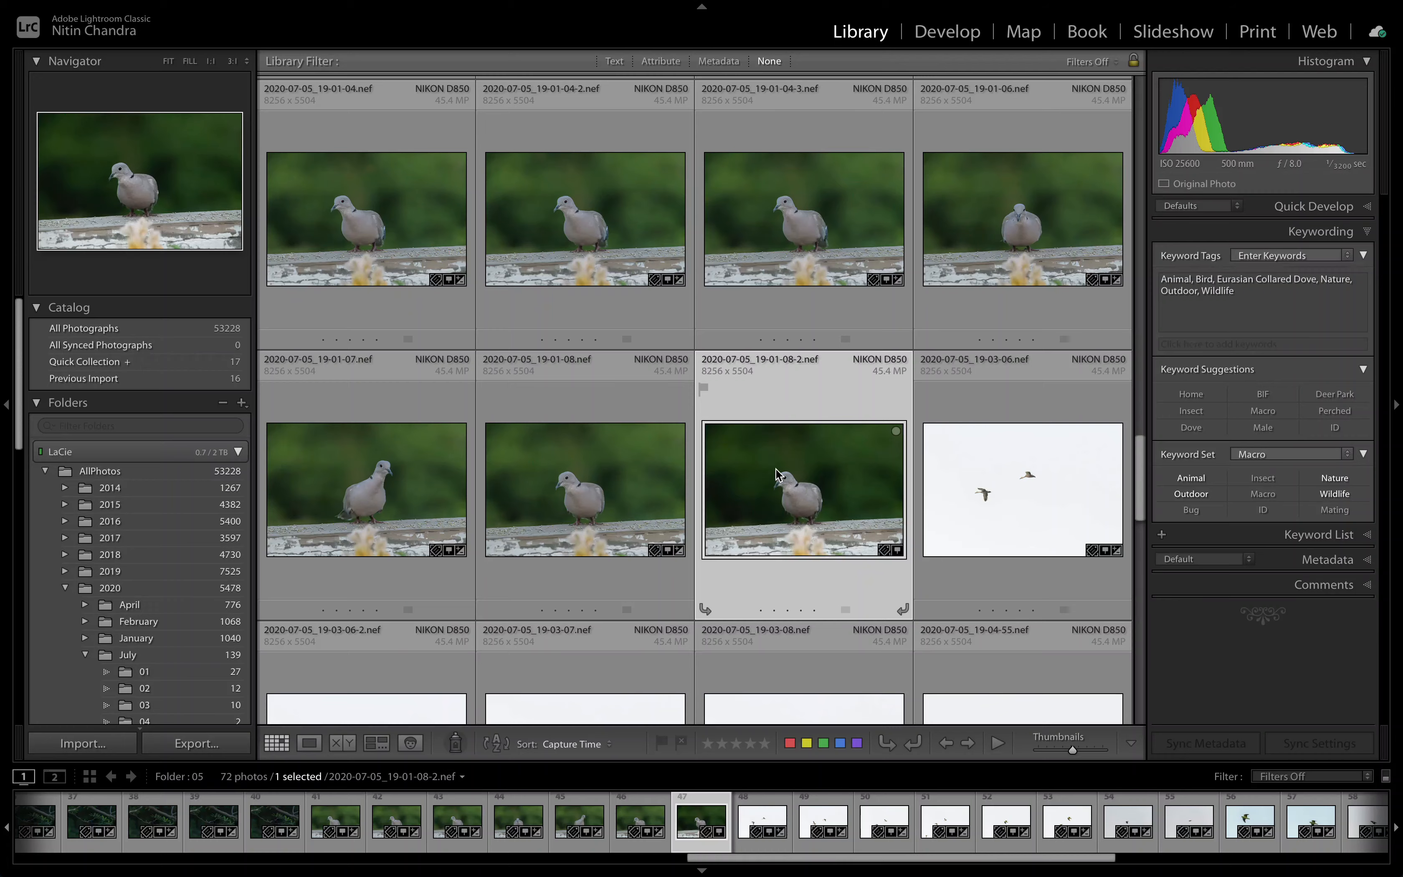
{"action": "scroll", "coordinate": [776, 473], "scroll_direction": "down", "scroll_amount": 3}
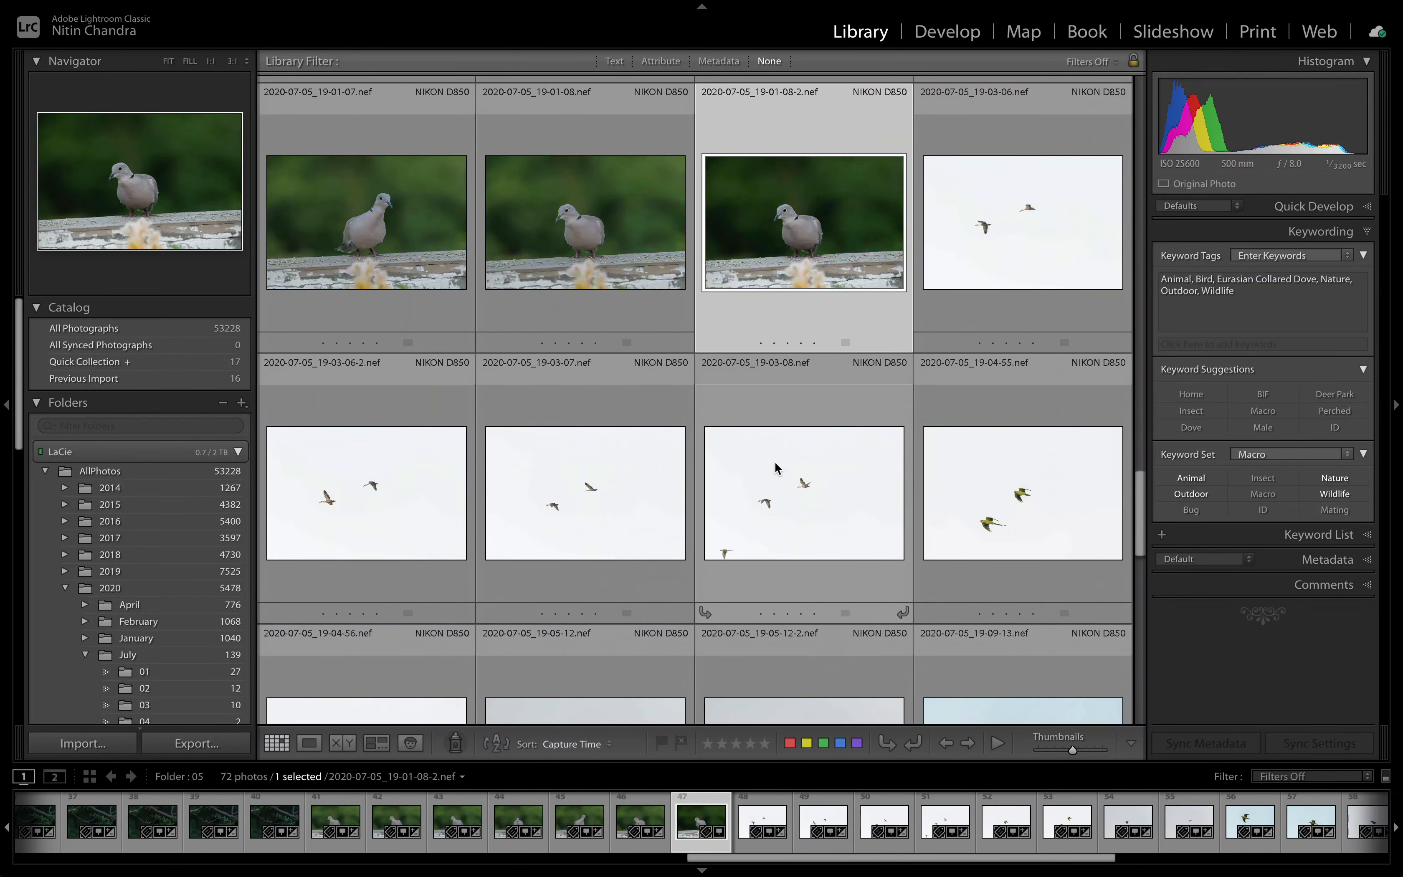
{"action": "scroll", "coordinate": [776, 467], "scroll_direction": "down", "scroll_amount": 6}
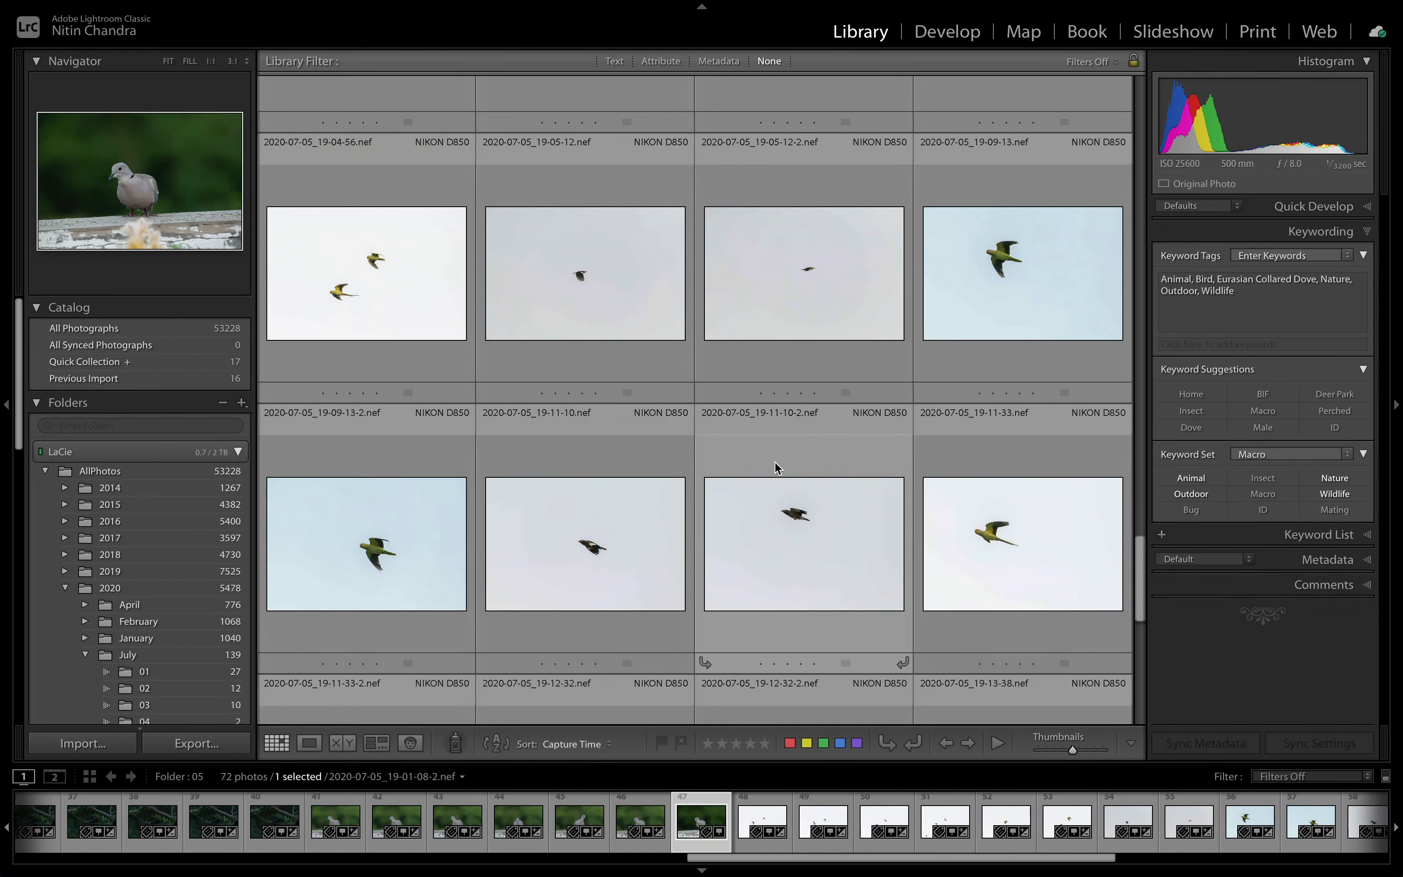
{"action": "scroll", "coordinate": [774, 462], "scroll_direction": "down", "scroll_amount": 6}
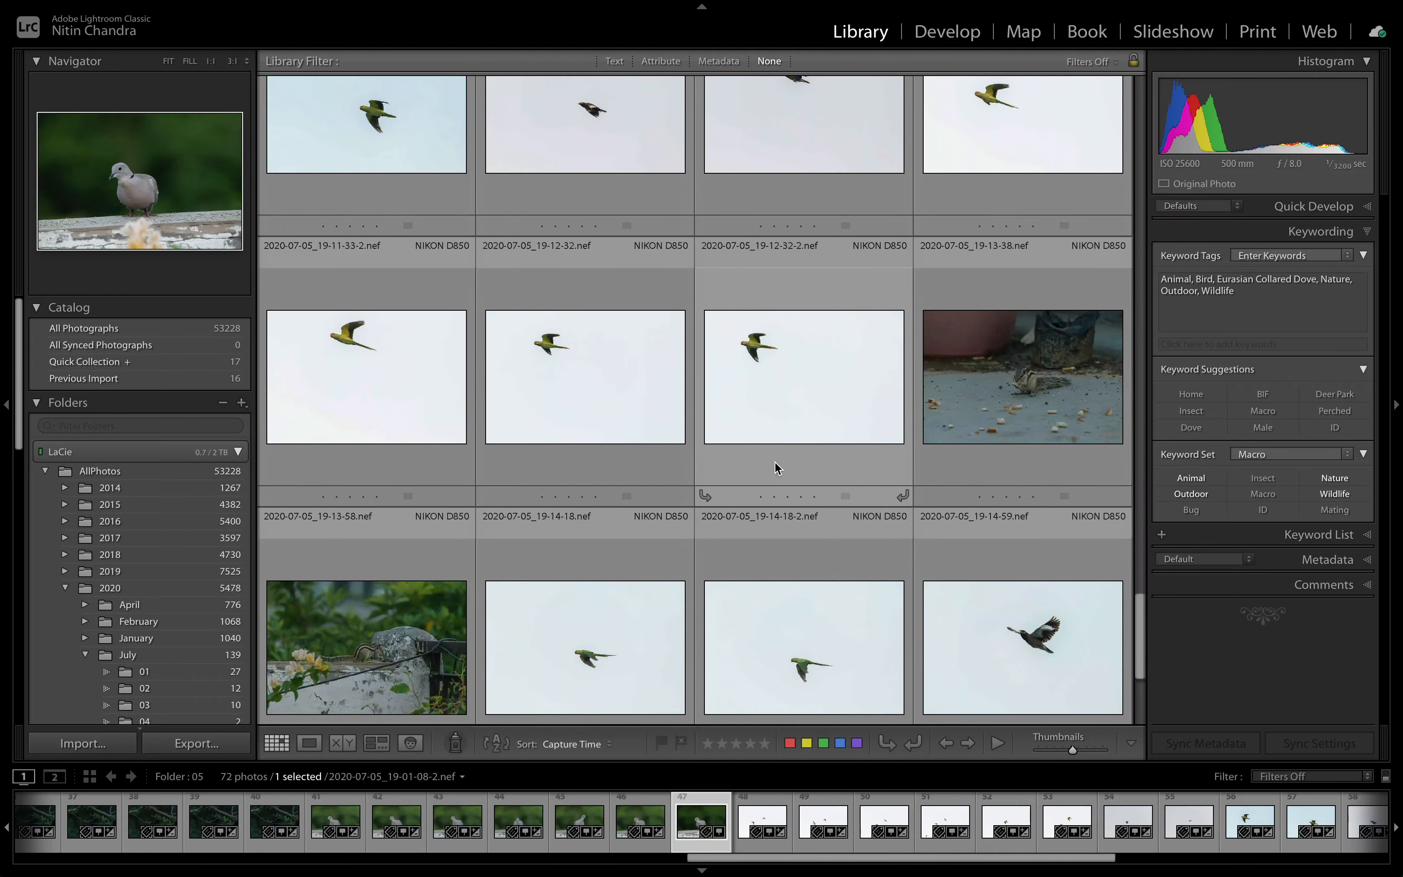
{"action": "scroll", "coordinate": [775, 461], "scroll_direction": "down", "scroll_amount": 2}
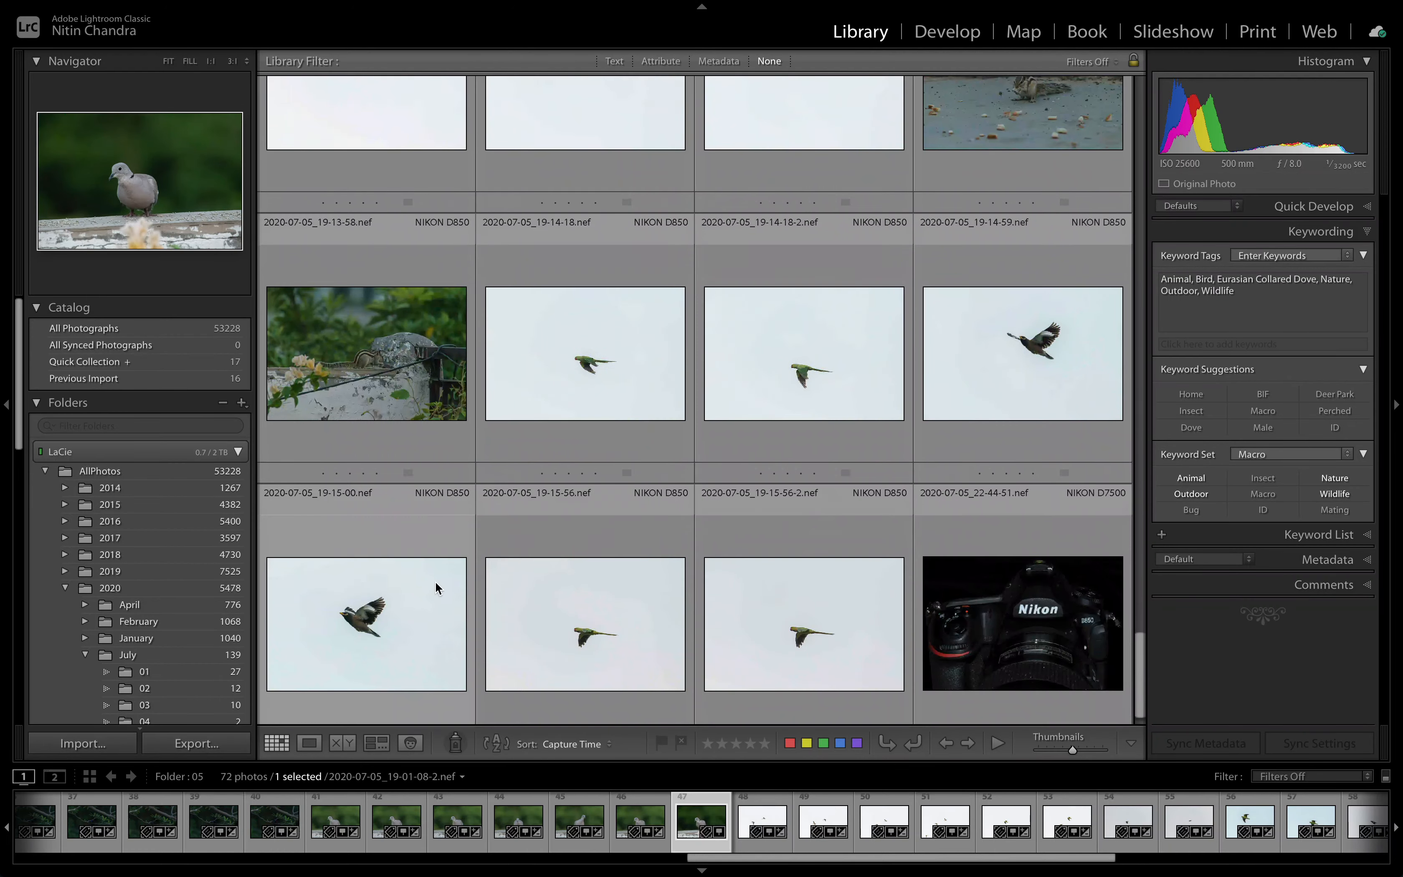
{"action": "left_click", "coordinate": [402, 618]}
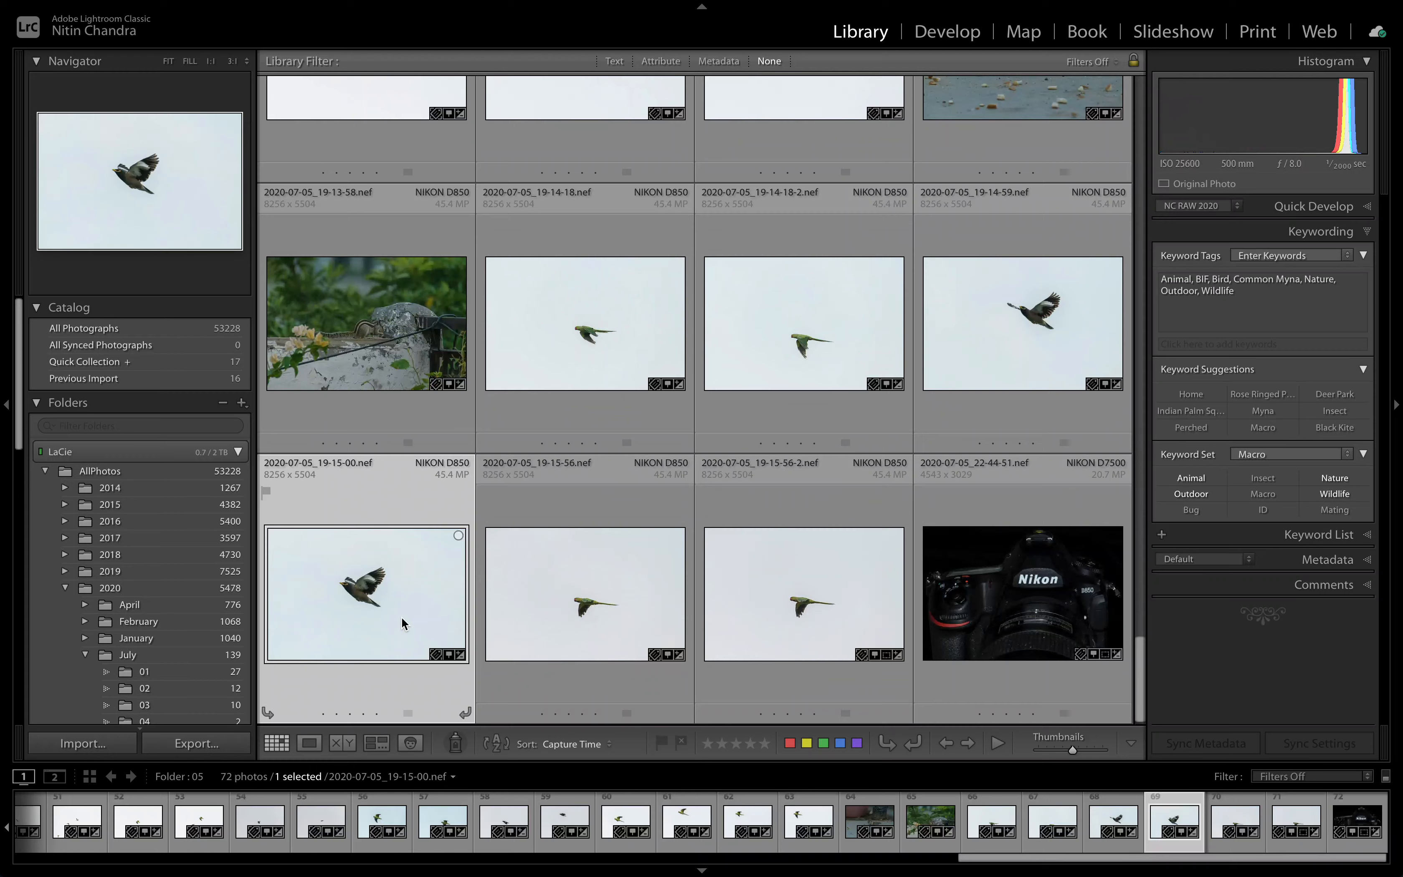
{"action": "key", "text": "d"}
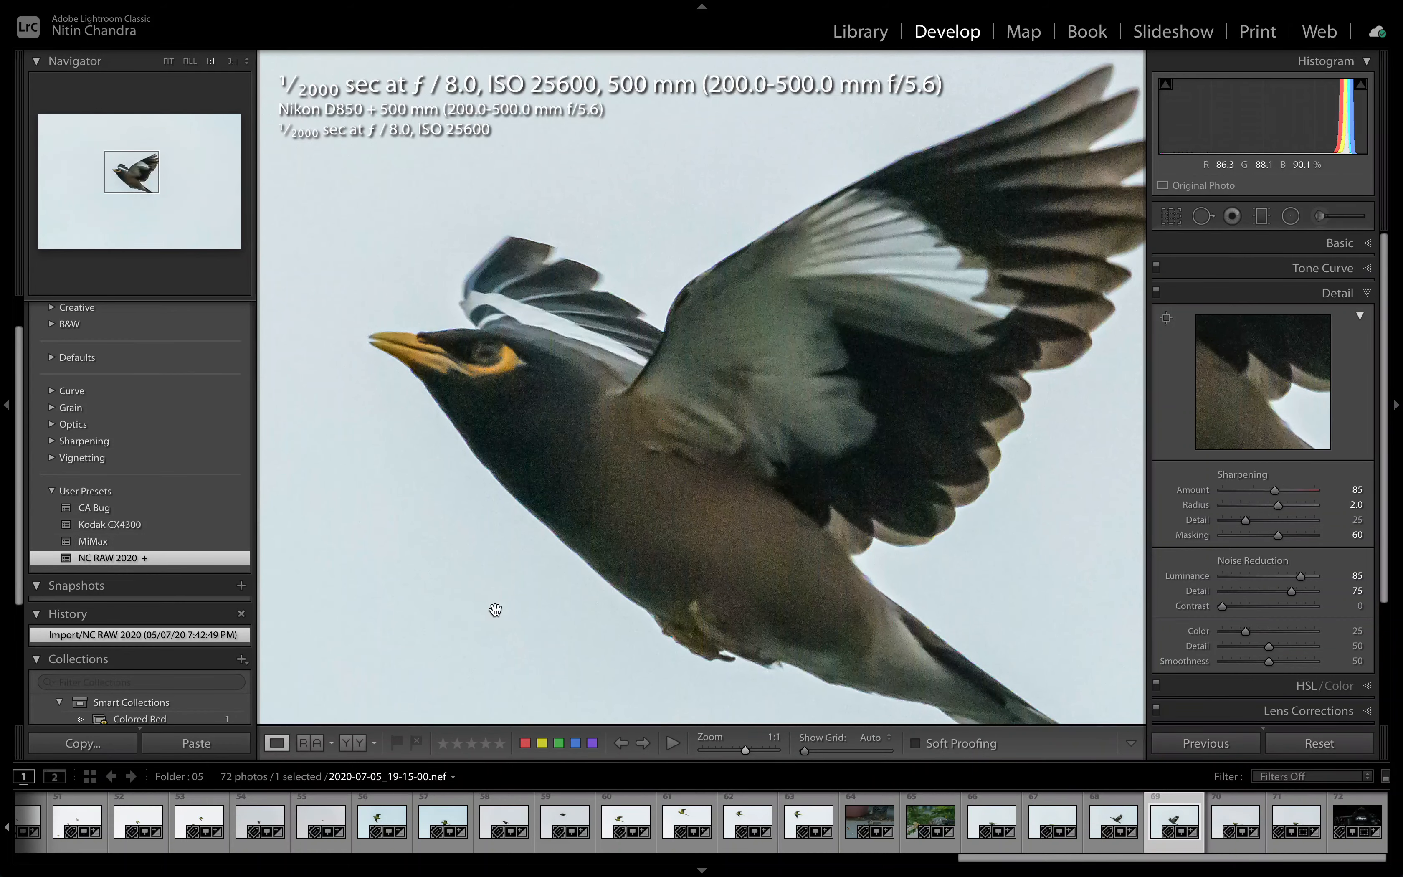
Reset the myna photo's develop settings and open the unprocessed image in Photoshop
{"action": "key", "text": "super+shift+r"}
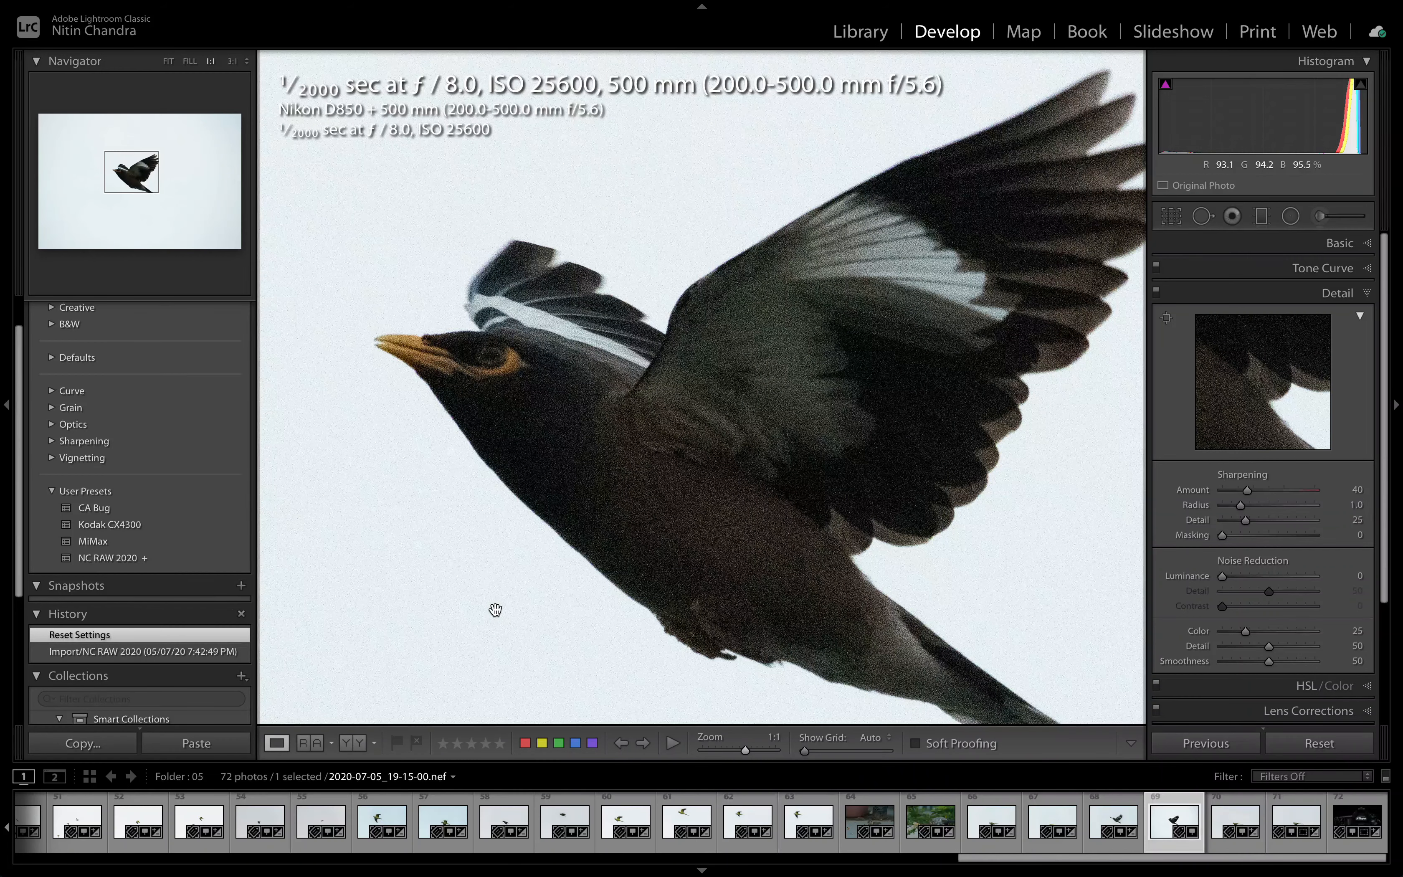
{"action": "key", "text": "super+e"}
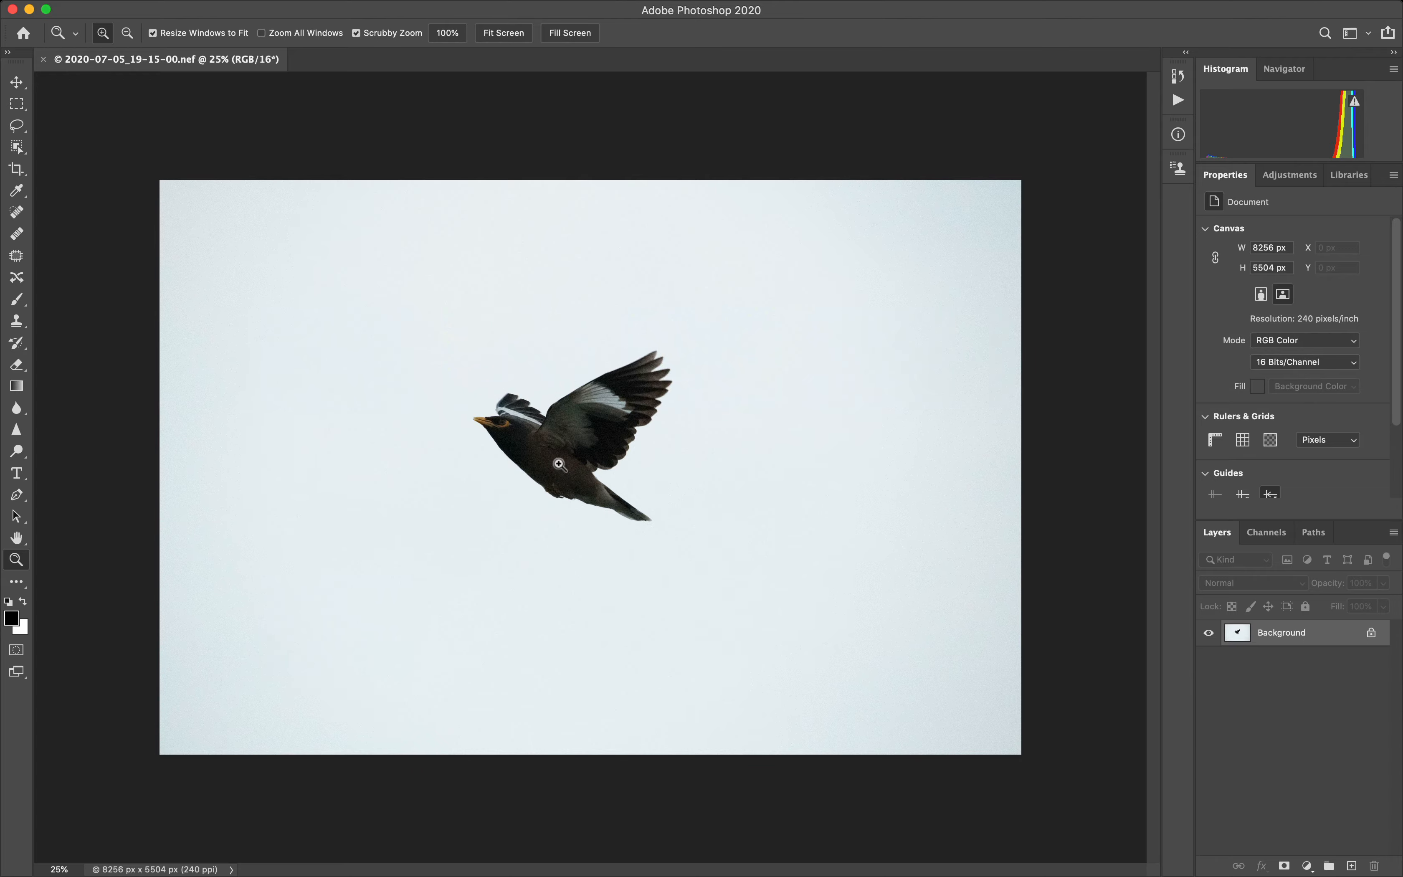
{"action": "mouse_move", "coordinate": [559, 464]}
{"action": "left_mouse_down"}
{"action": "mouse_move", "coordinate": [652, 501]}
{"action": "mouse_move", "coordinate": [630, 470]}
{"action": "left_mouse_up"}
{"action": "left_click_drag", "start_coordinate": [577, 415], "coordinate": [593, 472]}
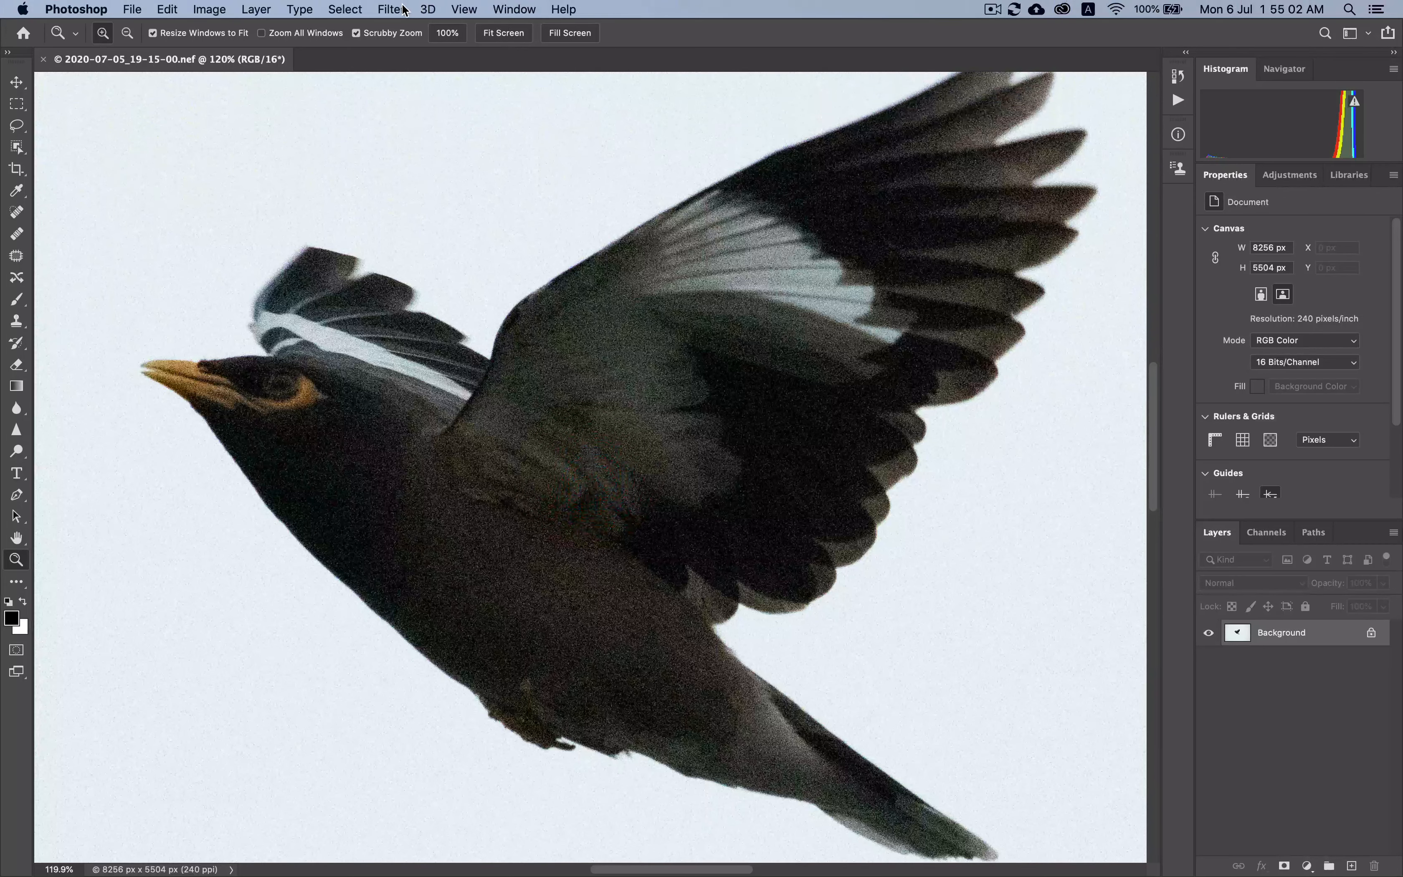
Run the Topaz DeNoise AI filter on the myna image with automatic detection of the settings enabled
{"action": "left_click", "coordinate": [392, 10]}
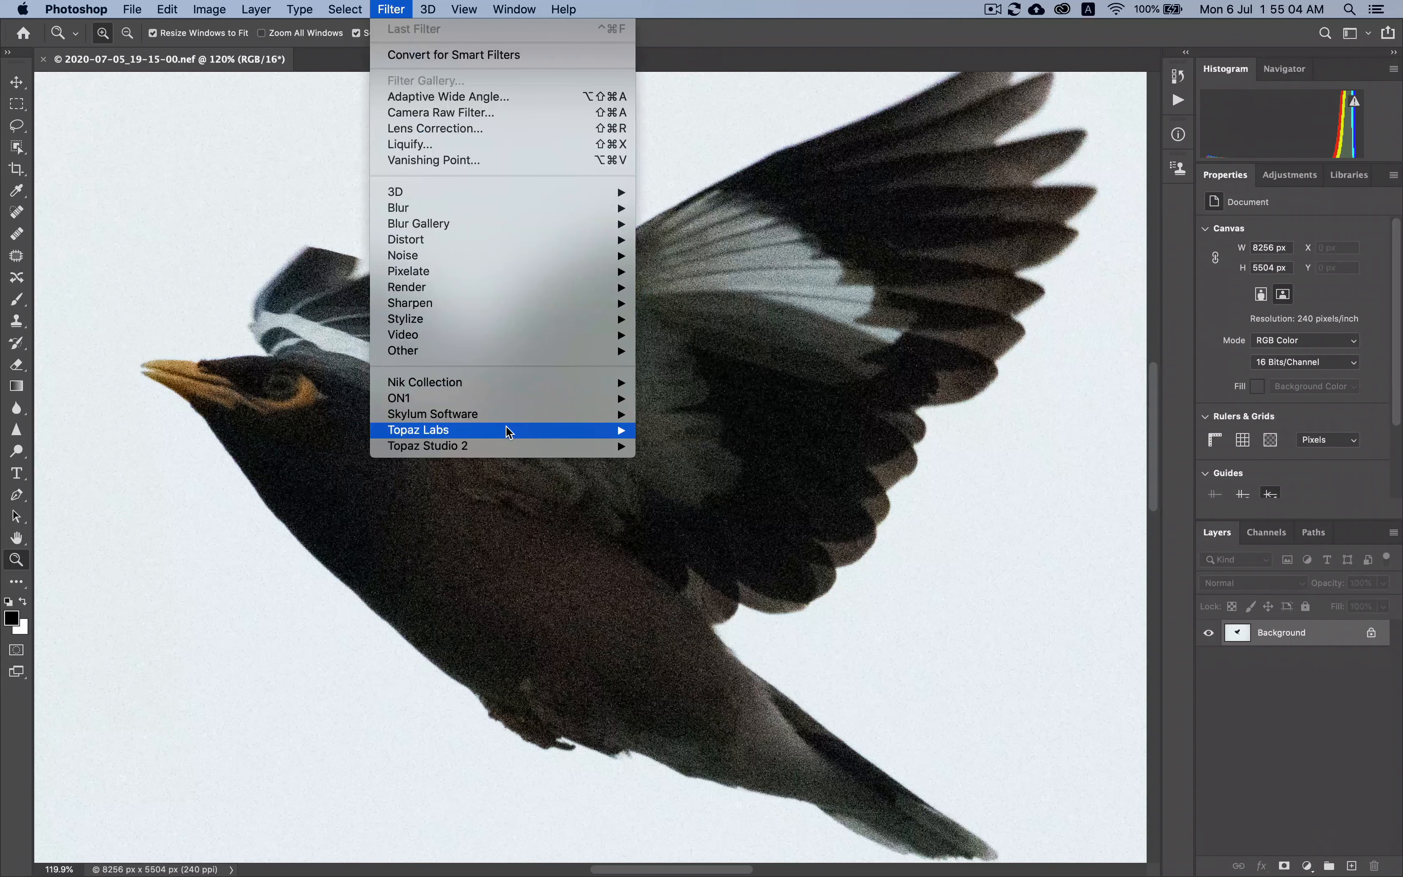
{"action": "mouse_move", "coordinate": [509, 432]}
{"action": "left_click", "coordinate": [690, 445]}
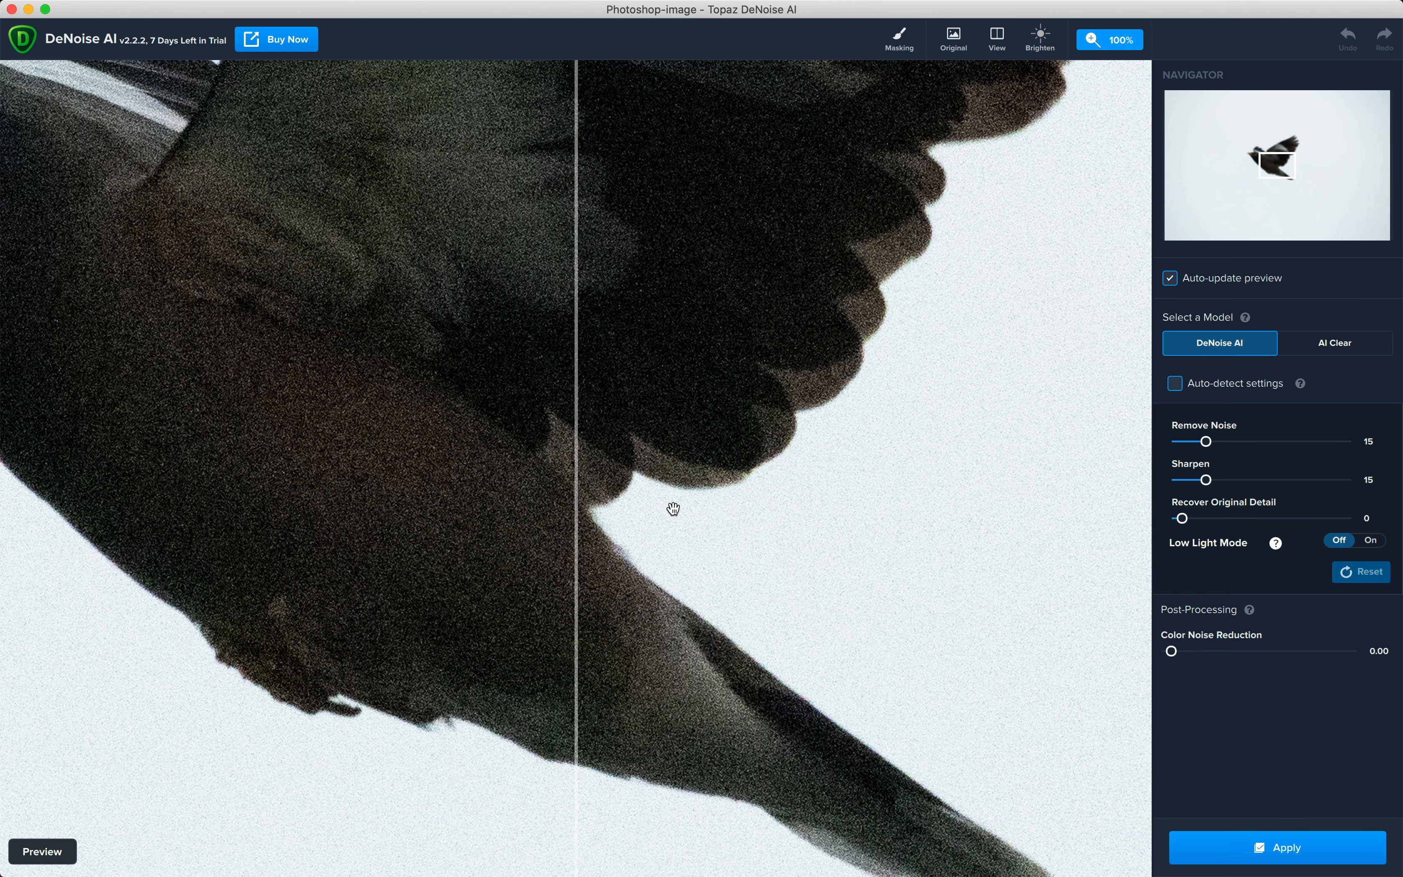
{"action": "left_click", "coordinate": [1174, 384]}
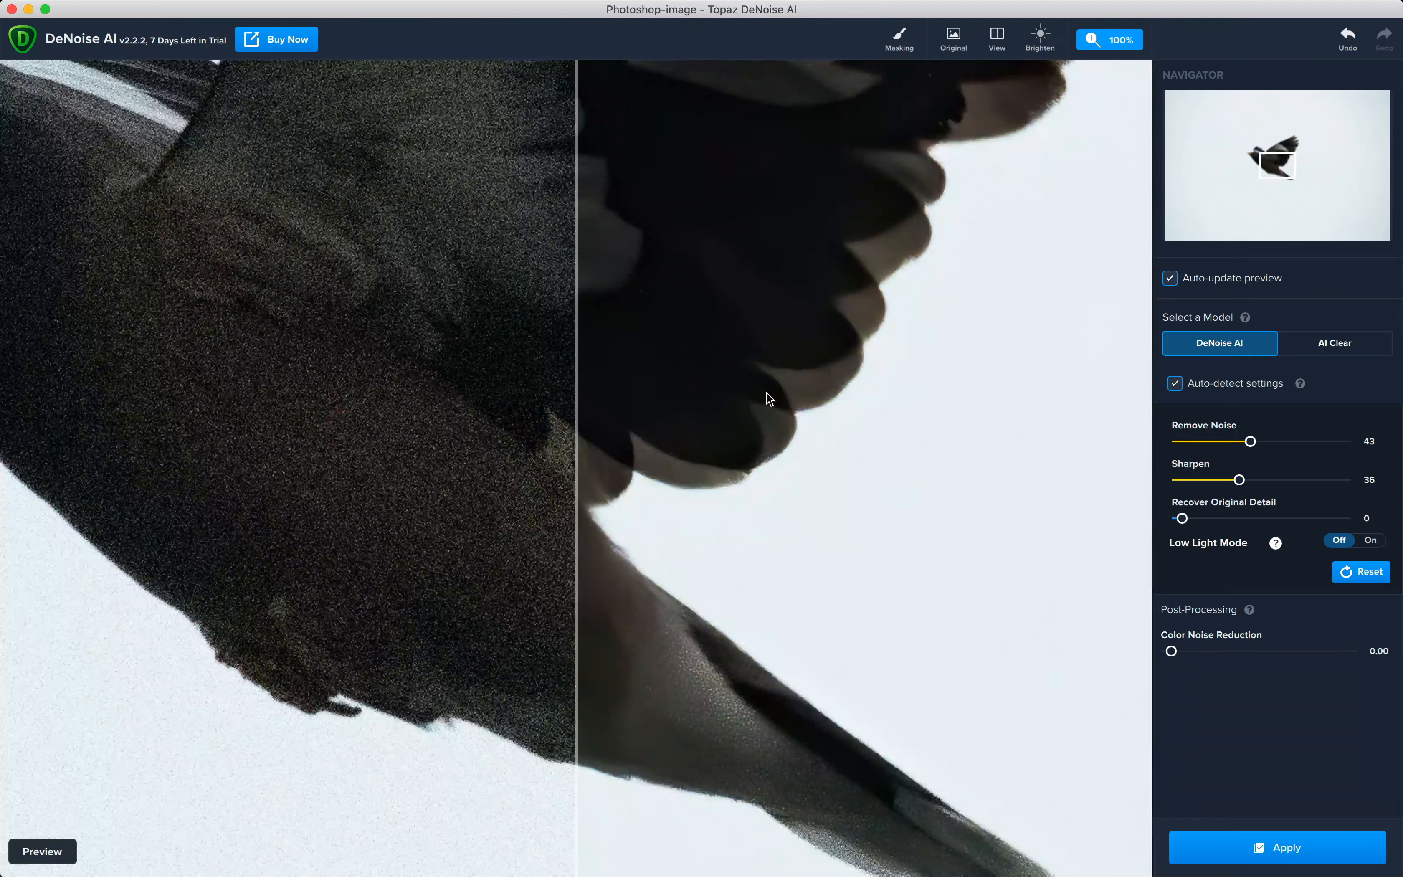
Change the DeNoise AI preview to Single View and examine the myna's head, wing and body
{"action": "left_click_drag", "start_coordinate": [766, 394], "coordinate": [1108, 524]}
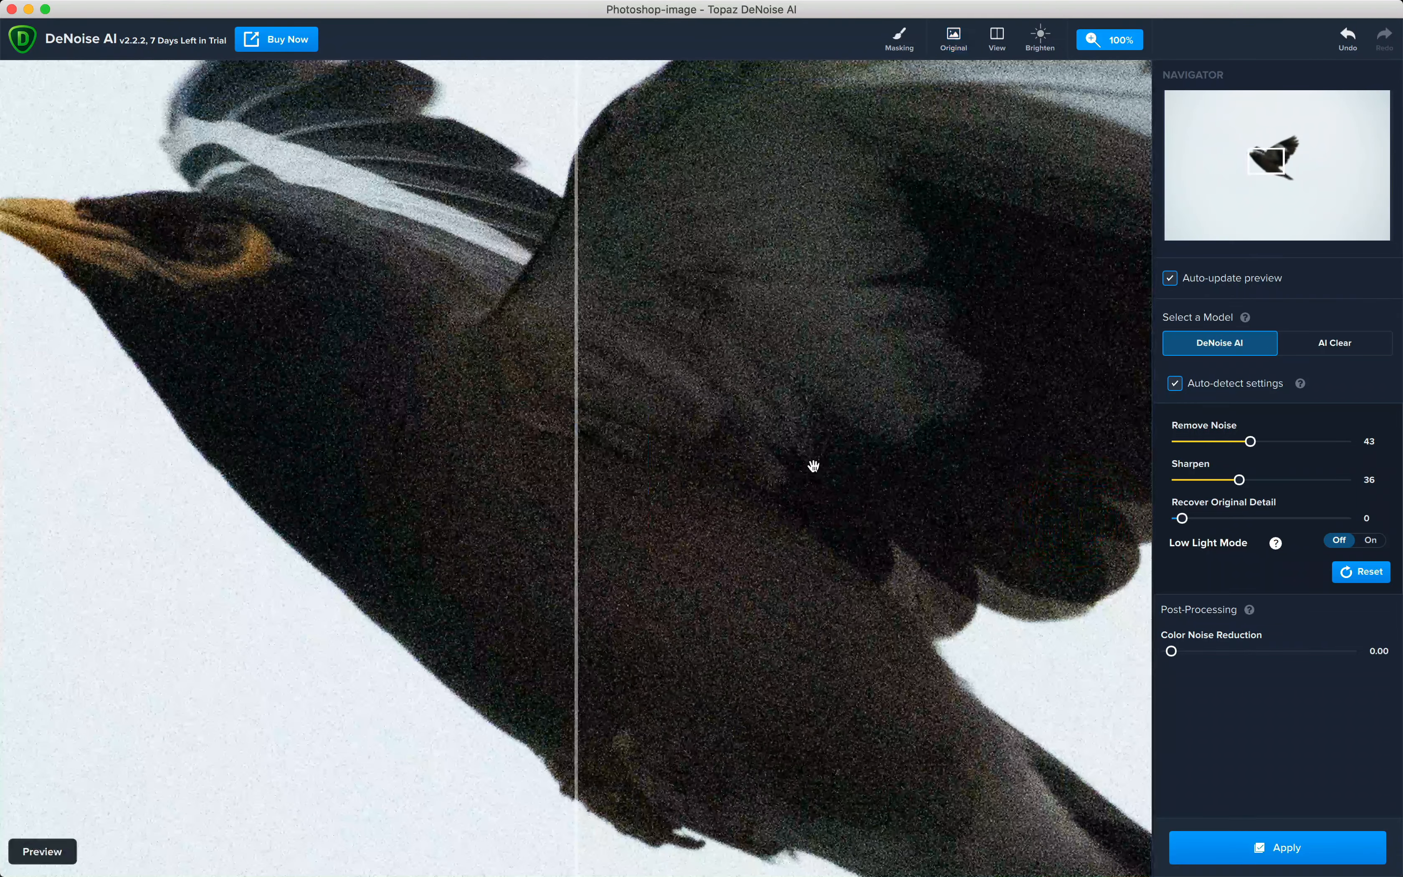
{"action": "left_click_drag", "start_coordinate": [783, 441], "coordinate": [995, 647]}
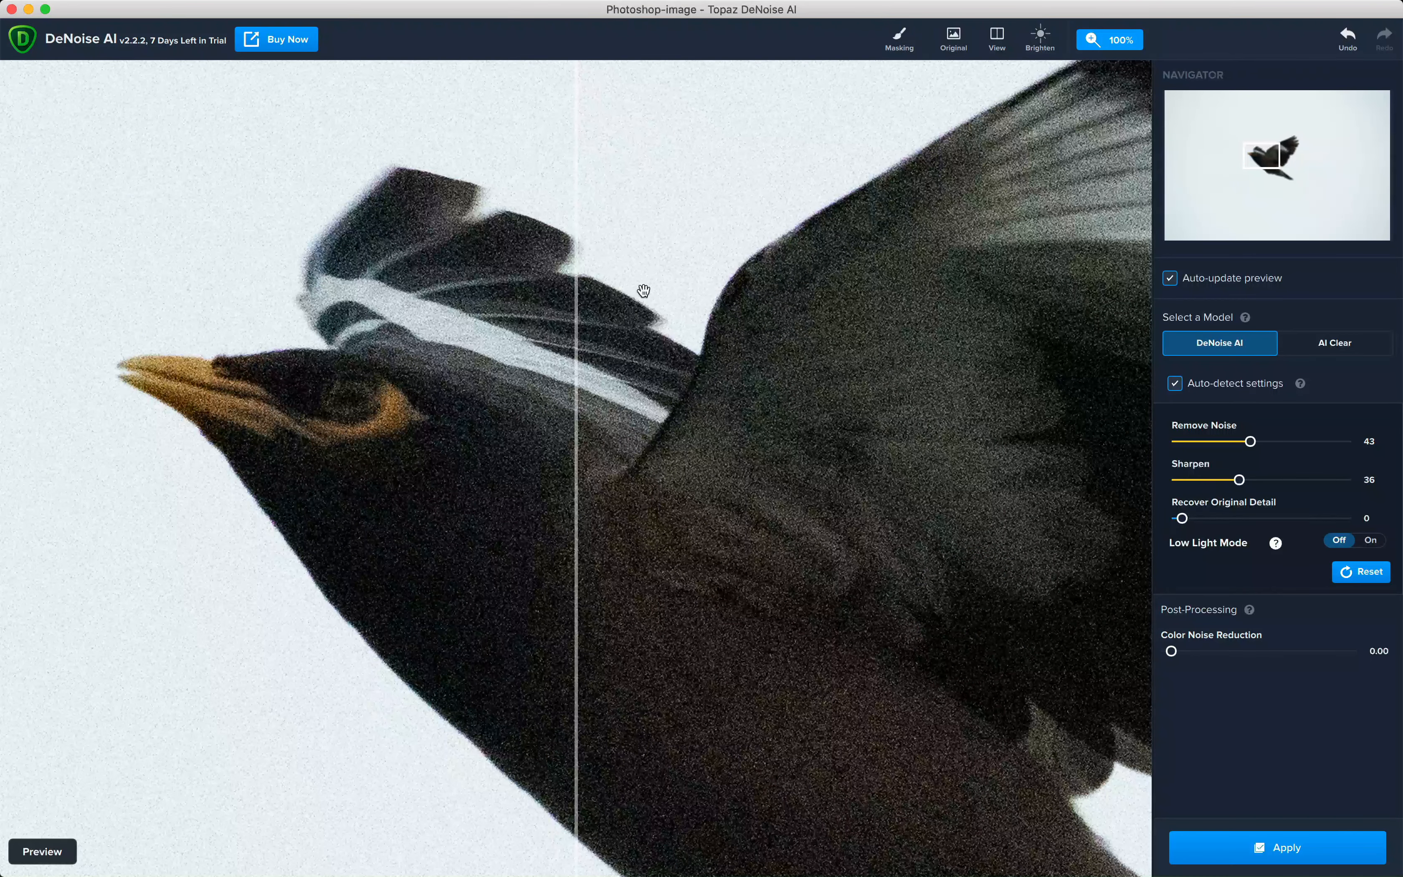
{"action": "left_click", "coordinate": [1003, 37]}
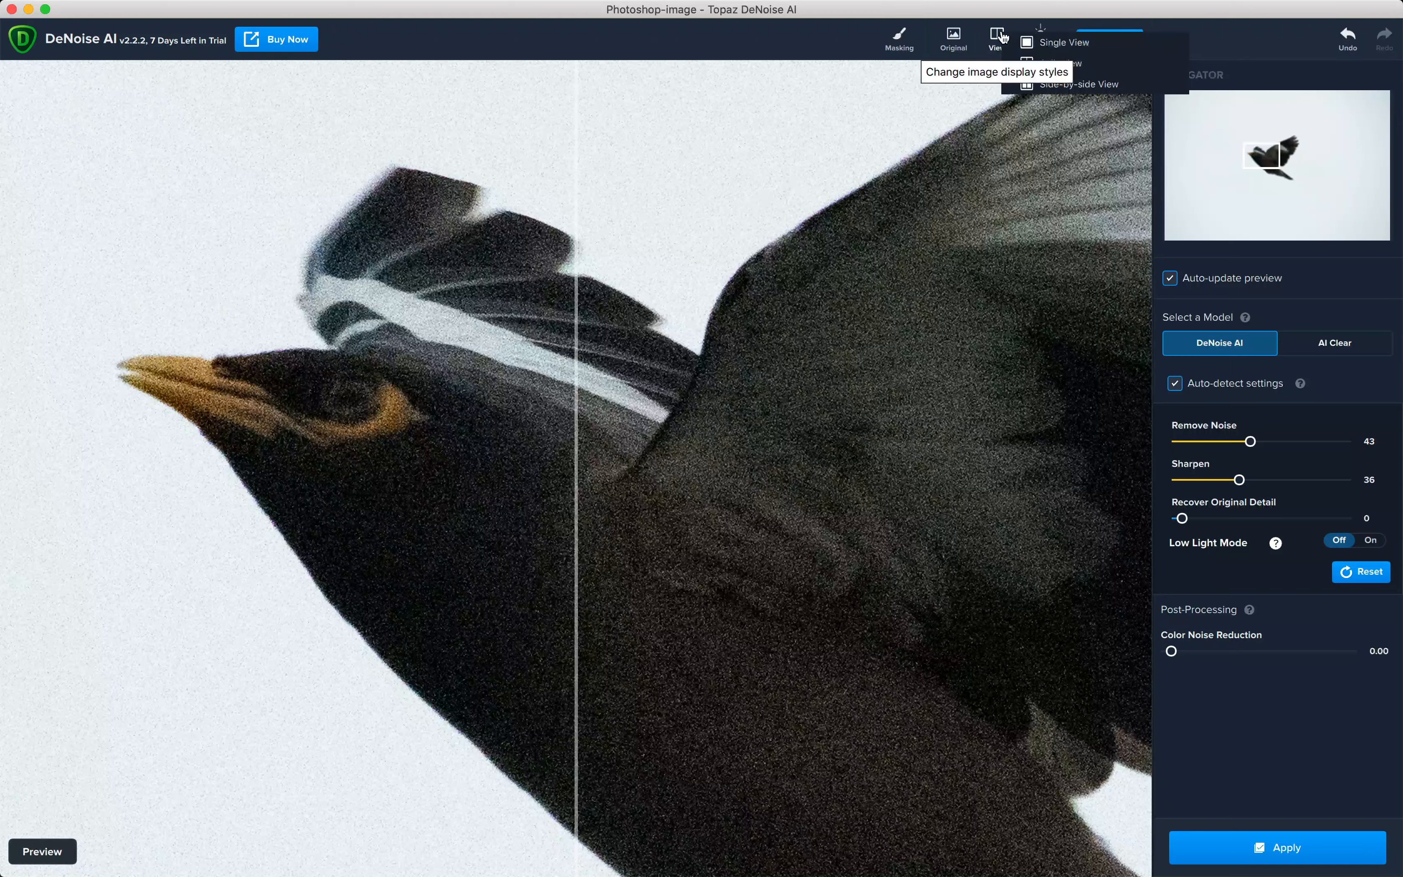
{"action": "left_click", "coordinate": [1028, 39]}
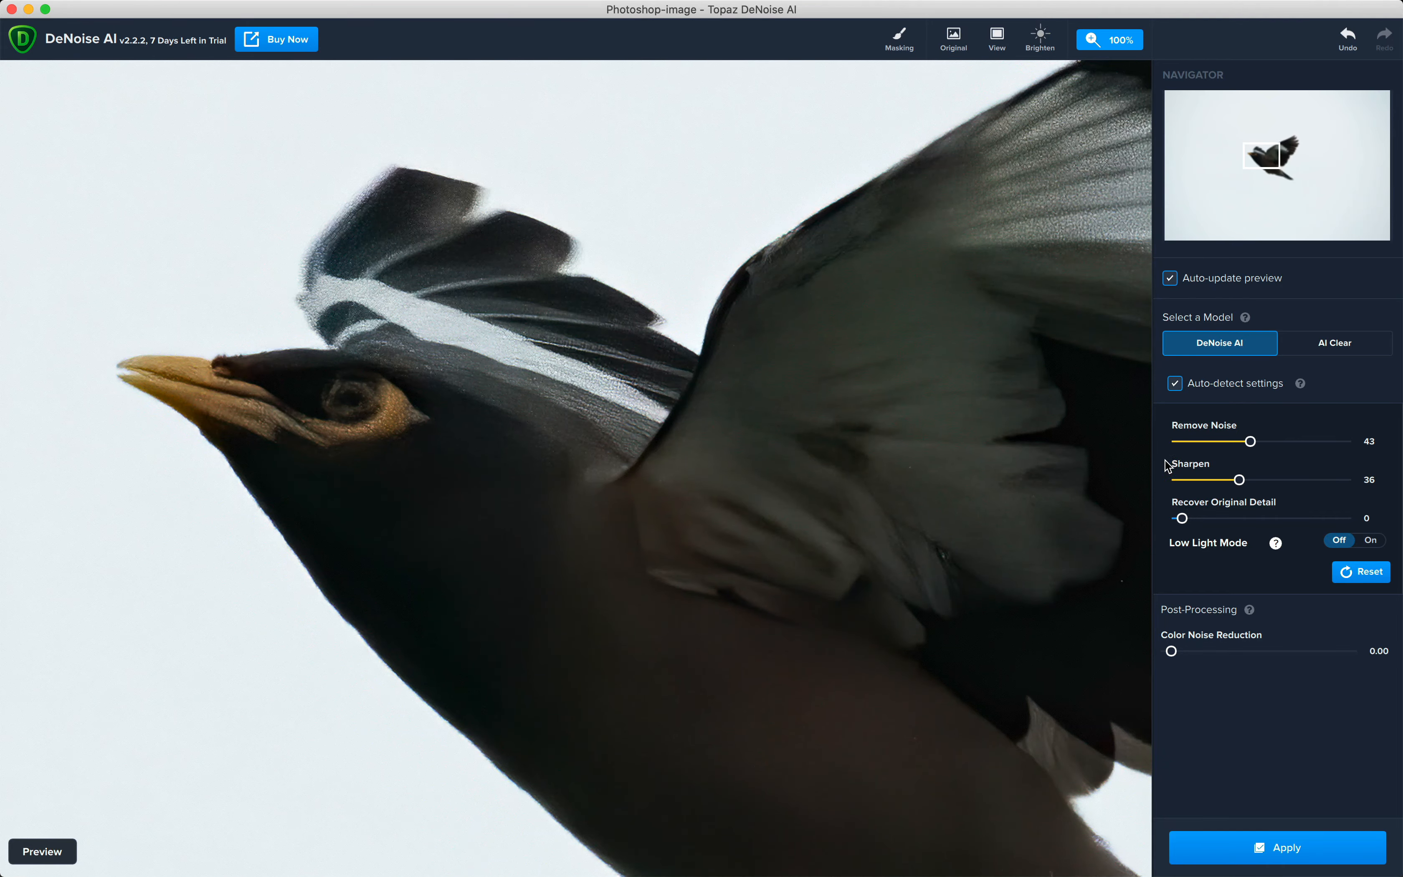
{"action": "left_click_drag", "start_coordinate": [968, 547], "coordinate": [889, 412]}
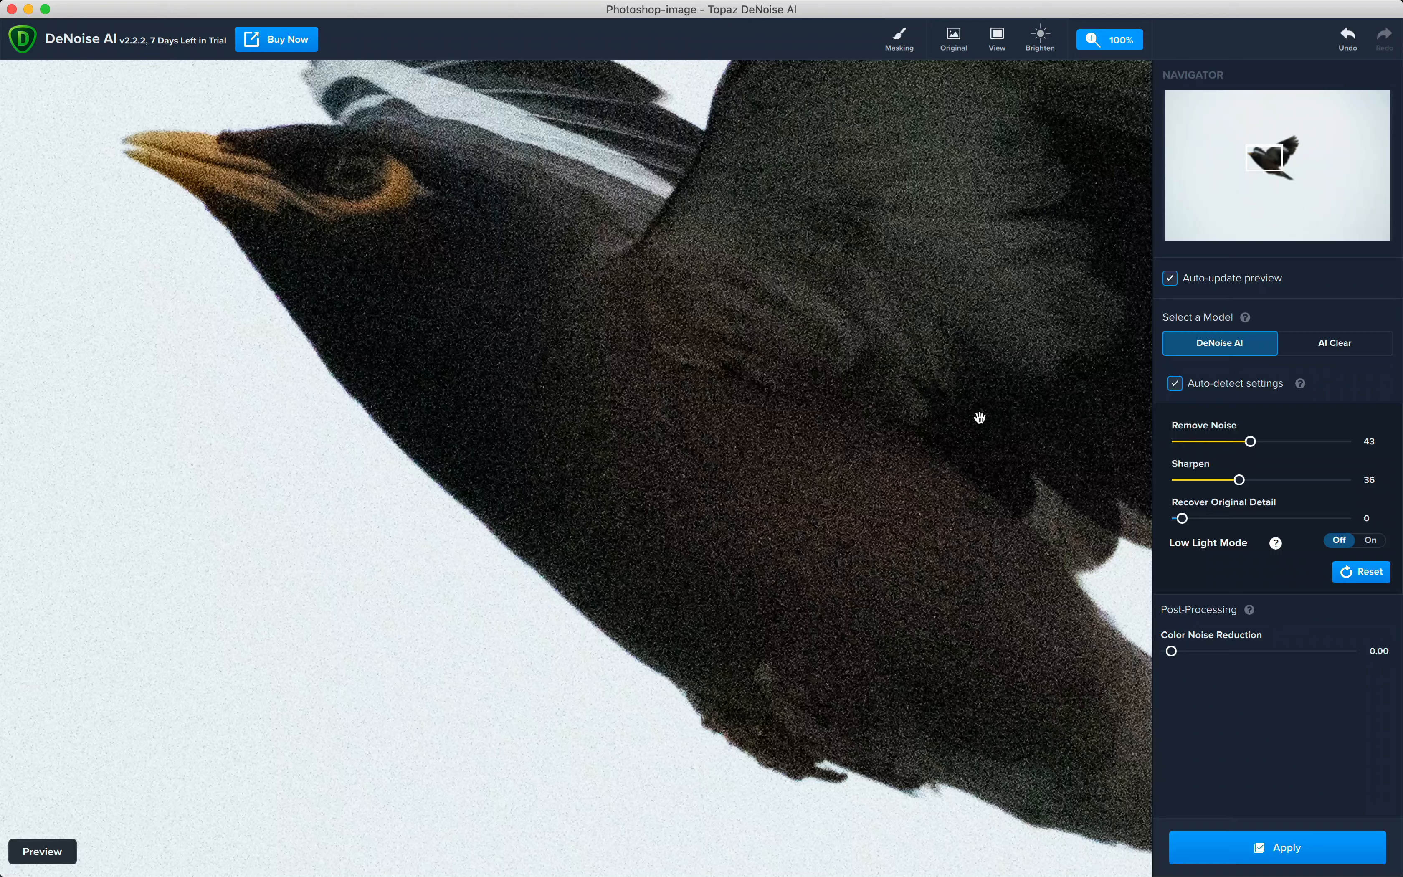
{"action": "left_click_drag", "start_coordinate": [908, 374], "coordinate": [924, 425]}
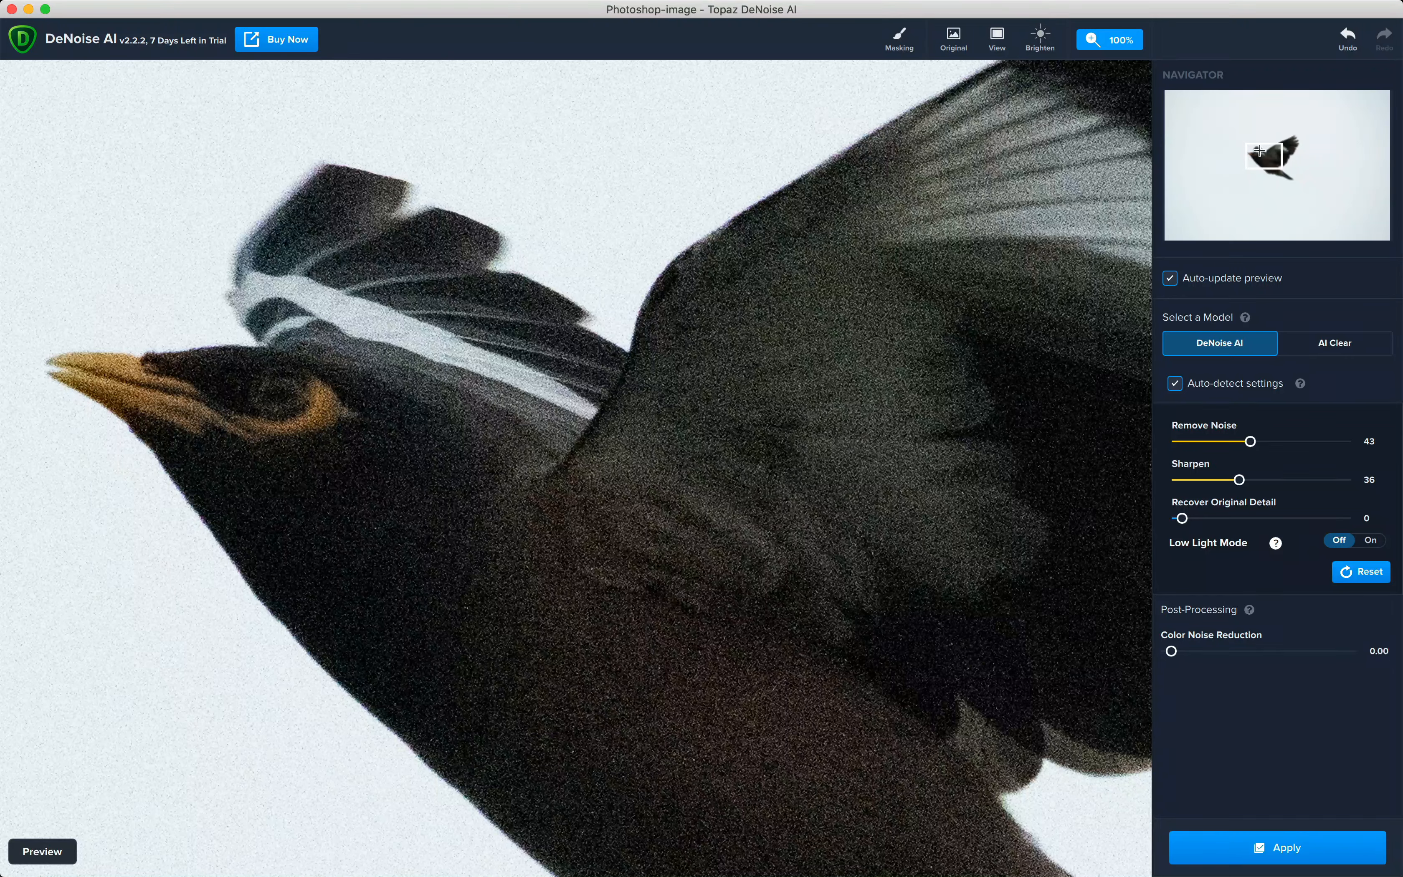
Check the original myna image, turn off auto-update of the preview, and refresh the preview manually
{"action": "left_click", "coordinate": [957, 41]}
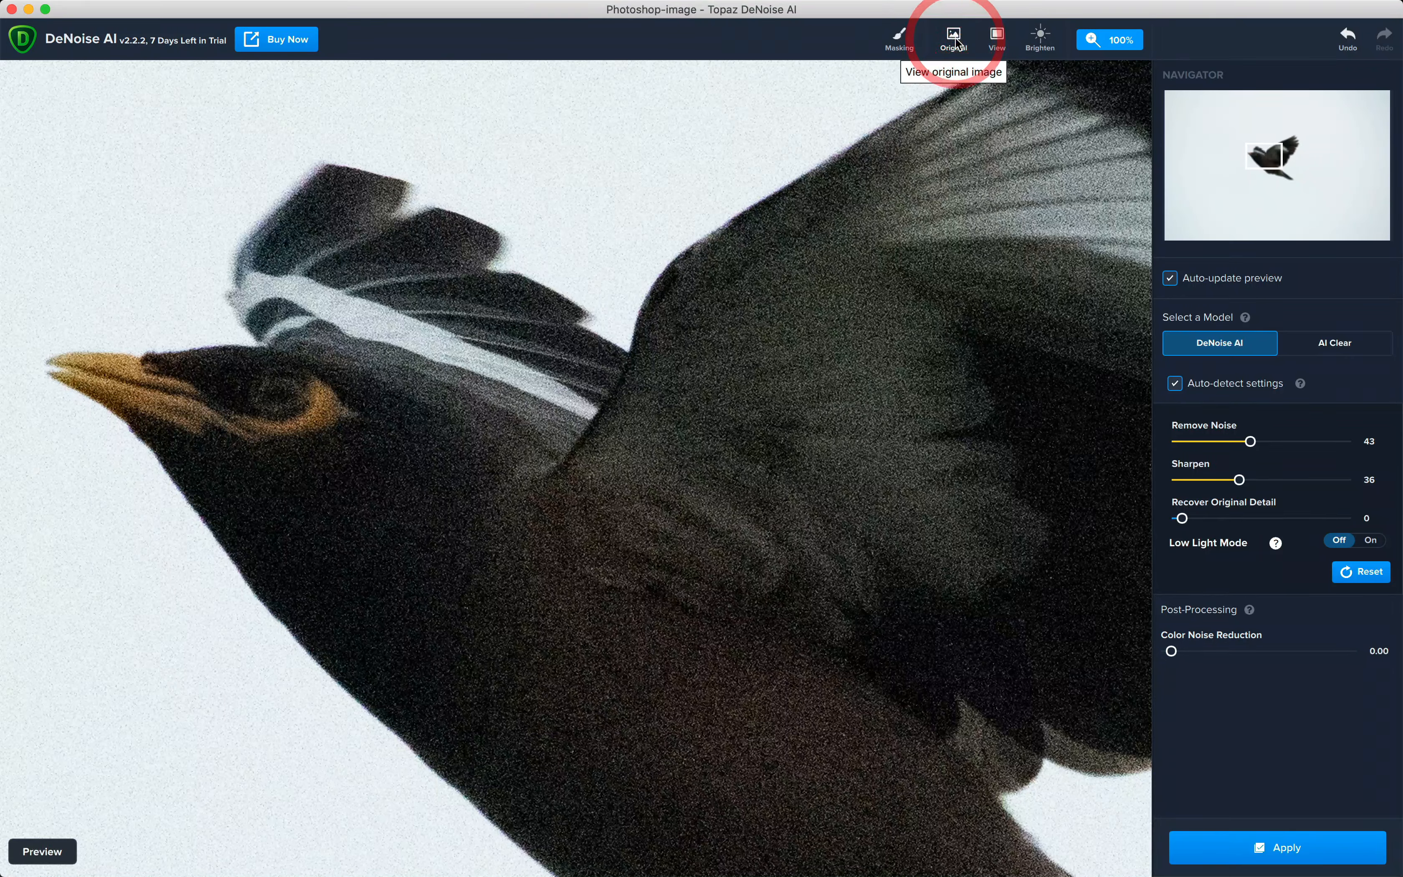
{"action": "left_click", "coordinate": [956, 40]}
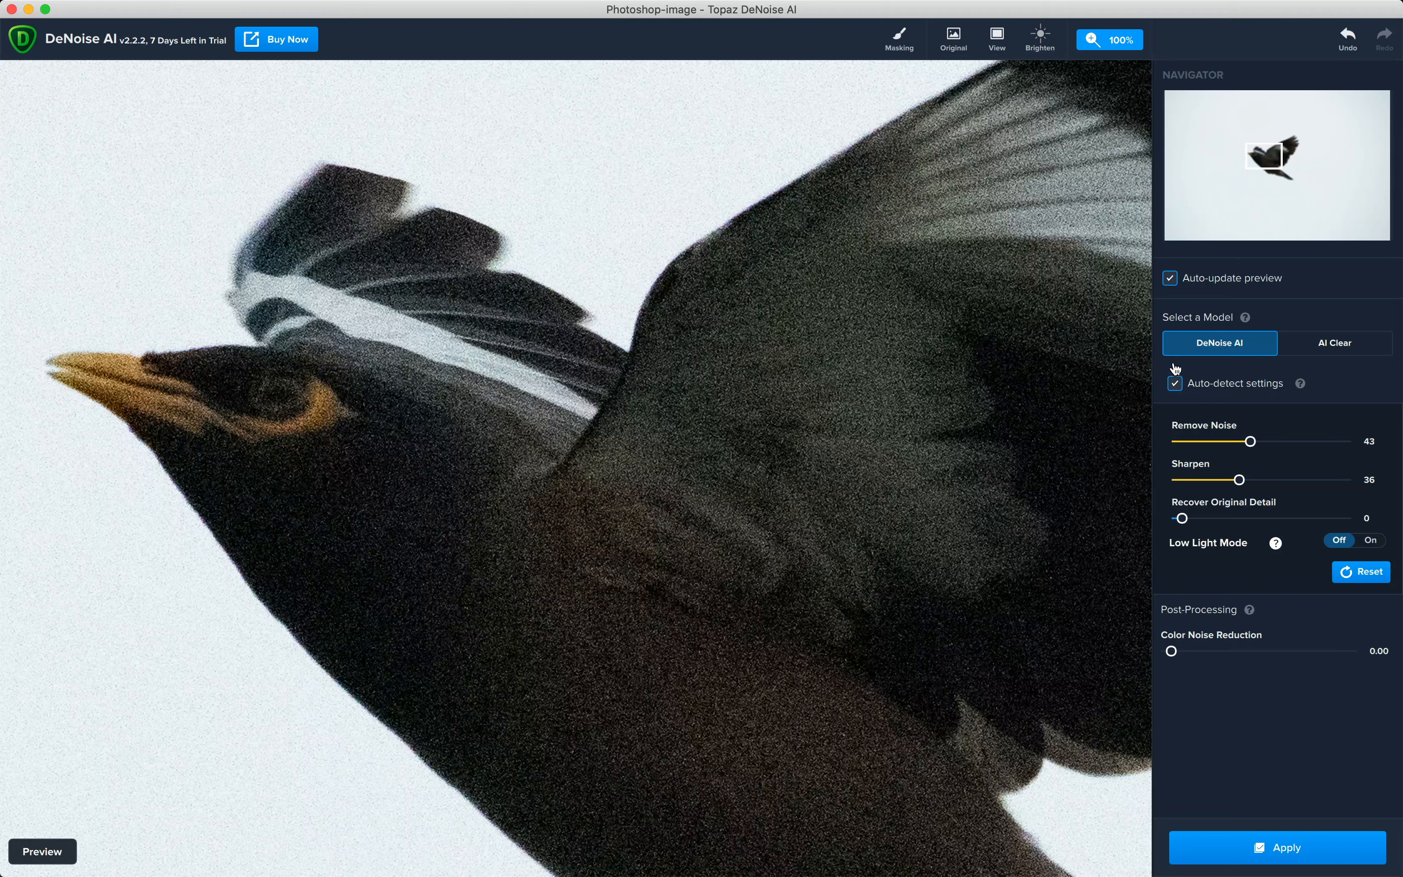
{"action": "left_click", "coordinate": [1170, 279]}
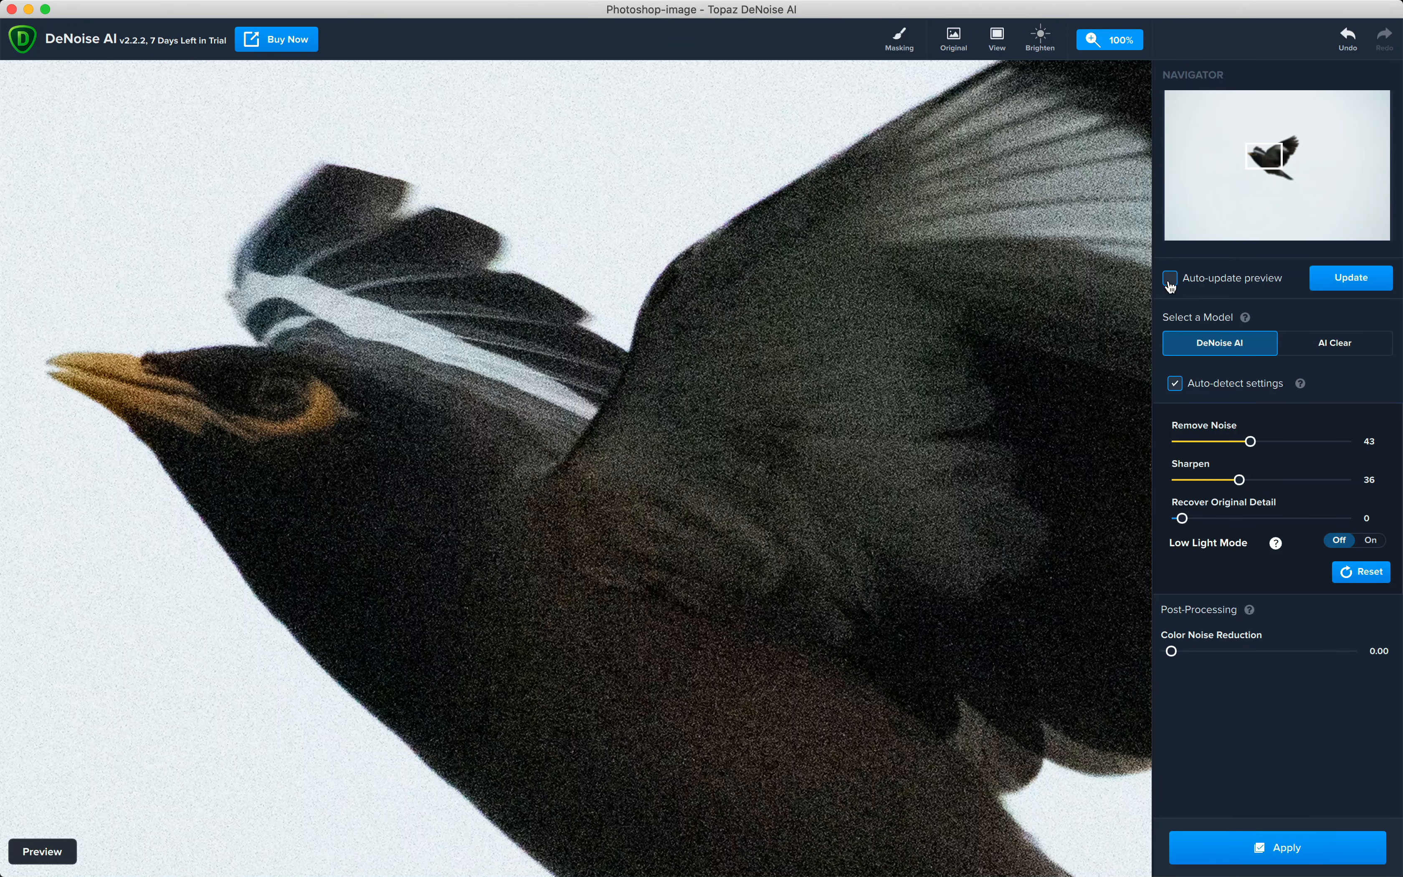
{"action": "left_click", "coordinate": [1371, 284]}
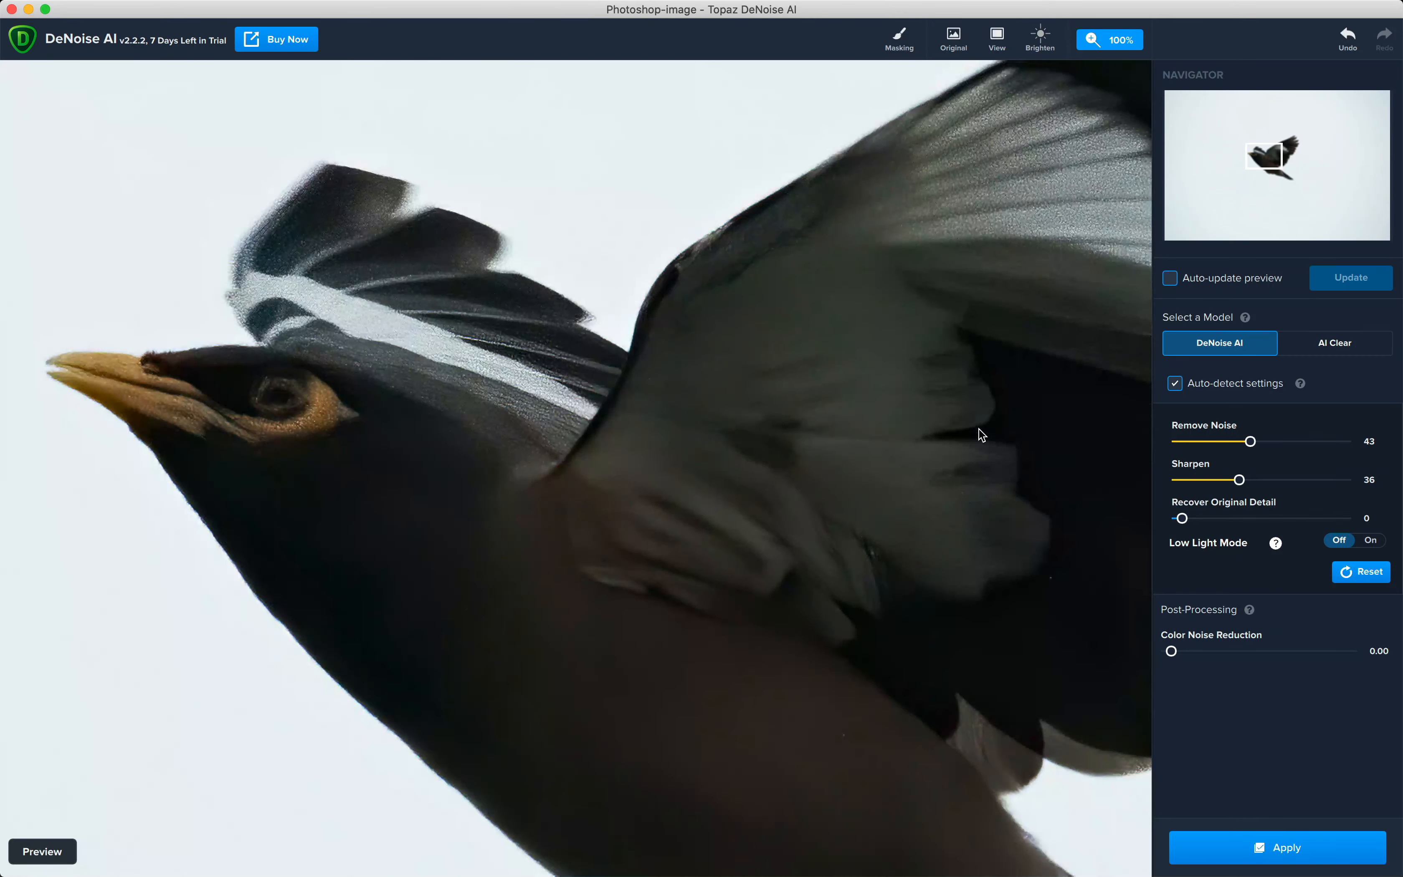
Set Remove Noise to 15 and turn automatic preview updating back on
{"action": "left_click_drag", "start_coordinate": [407, 470], "coordinate": [689, 459]}
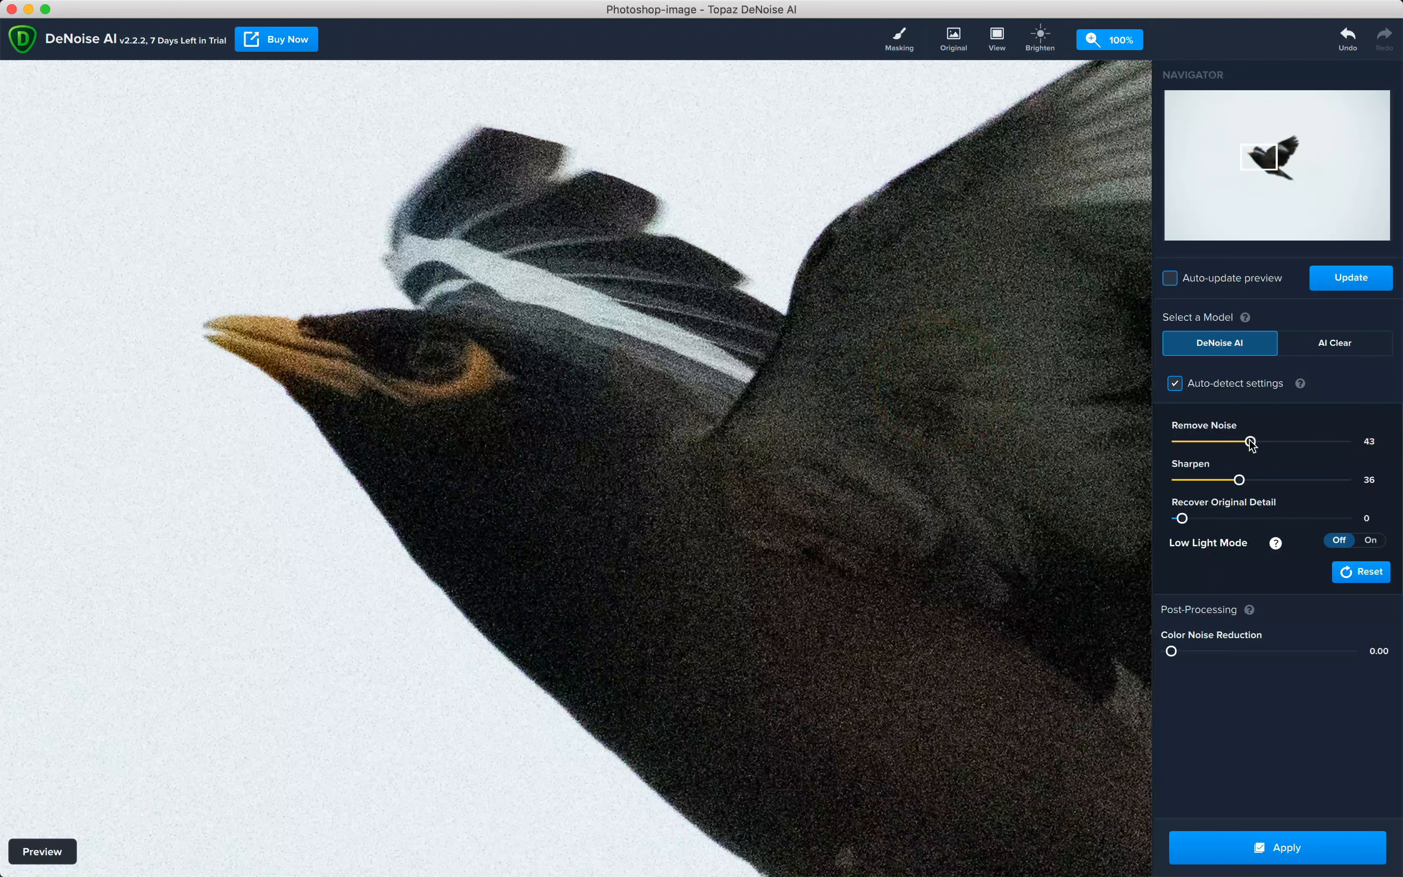
{"action": "left_click_drag", "start_coordinate": [1252, 443], "coordinate": [1206, 442]}
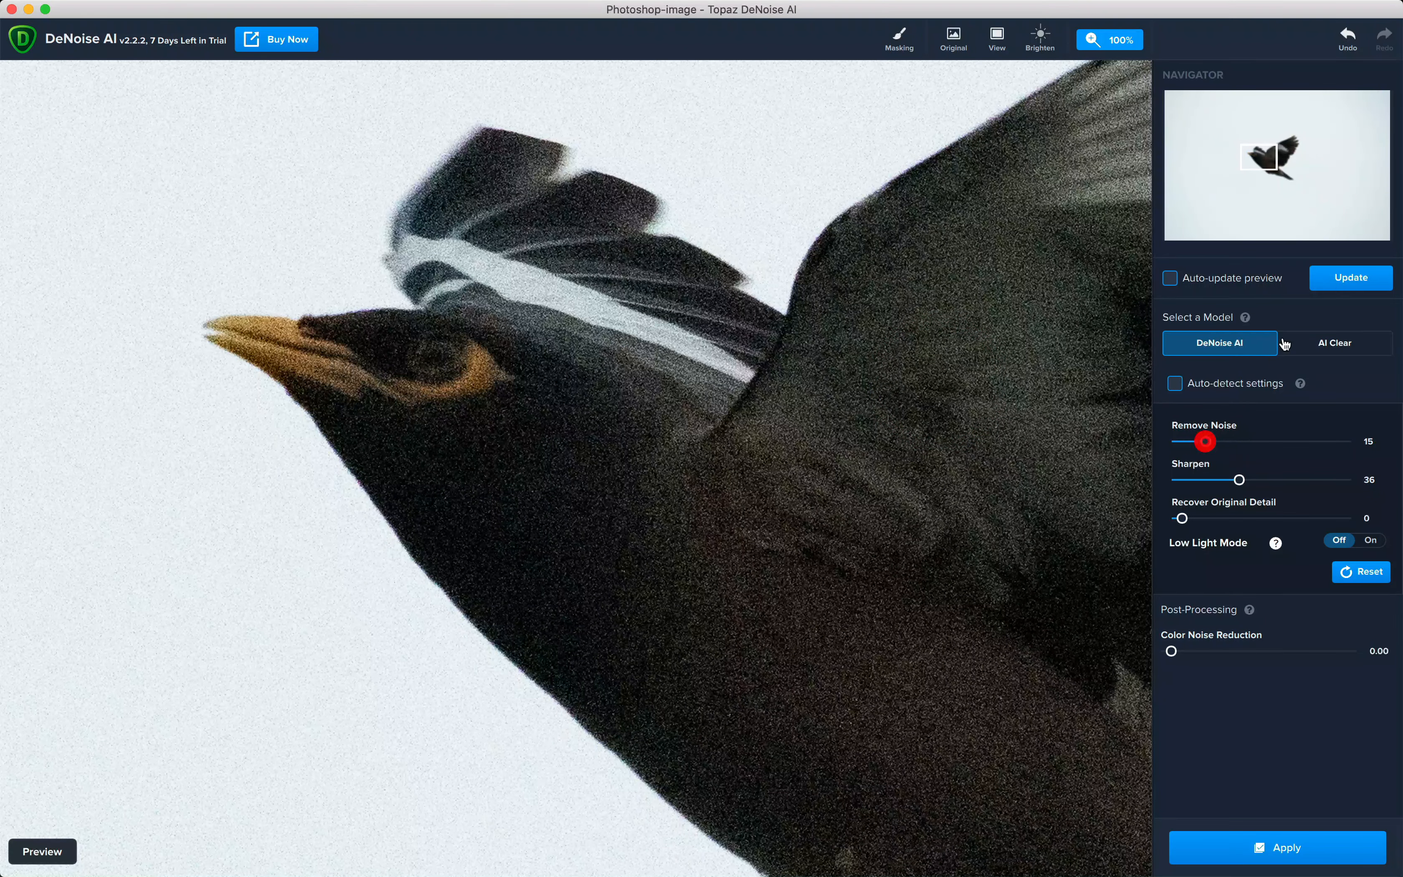
{"action": "left_click", "coordinate": [1169, 278]}
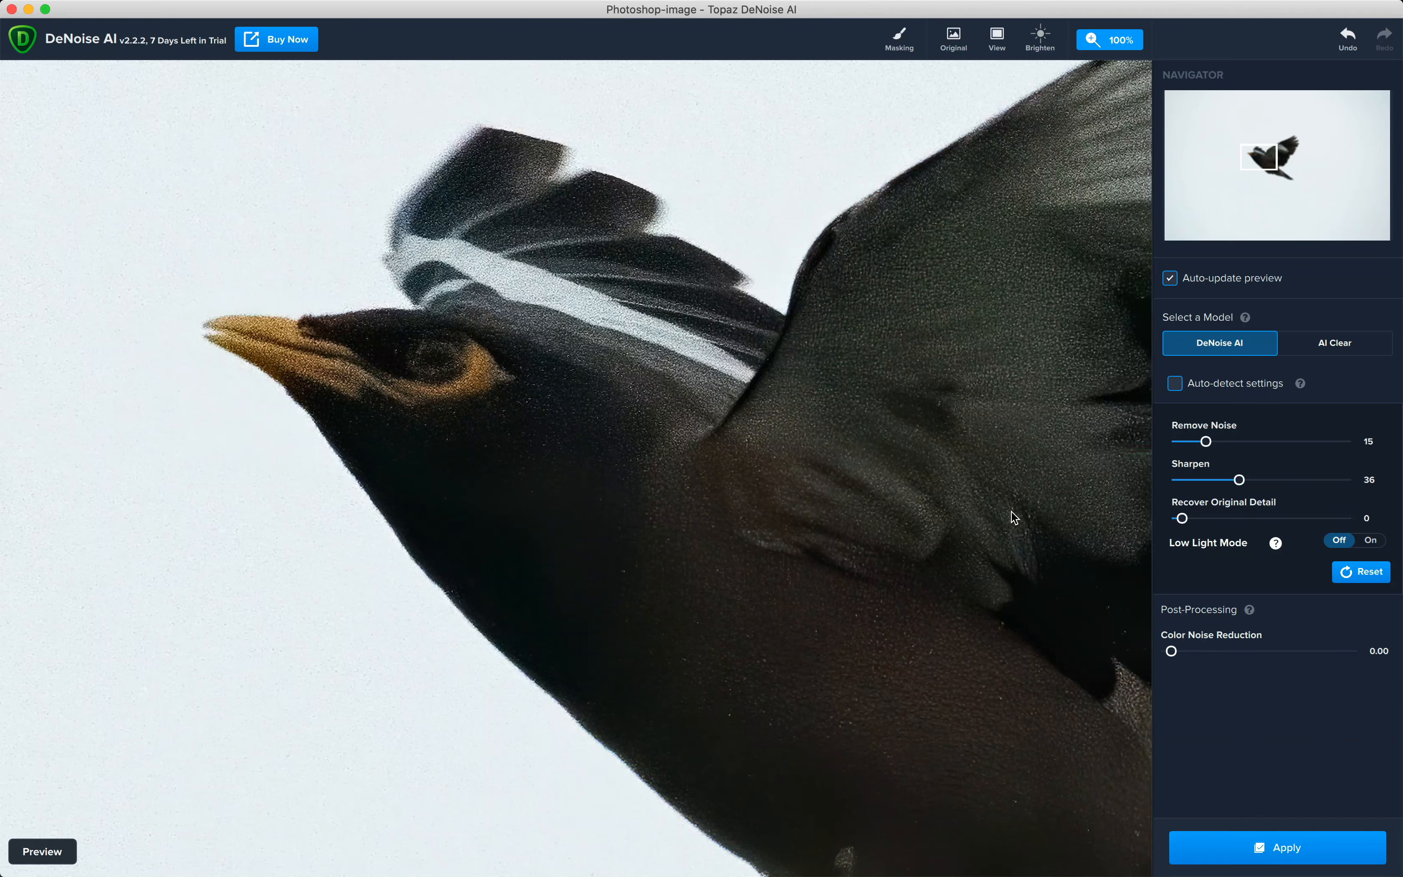
Close DeNoise AI without saving its changes and quit Photoshop without saving the myna document
{"action": "left_click", "coordinate": [11, 9]}
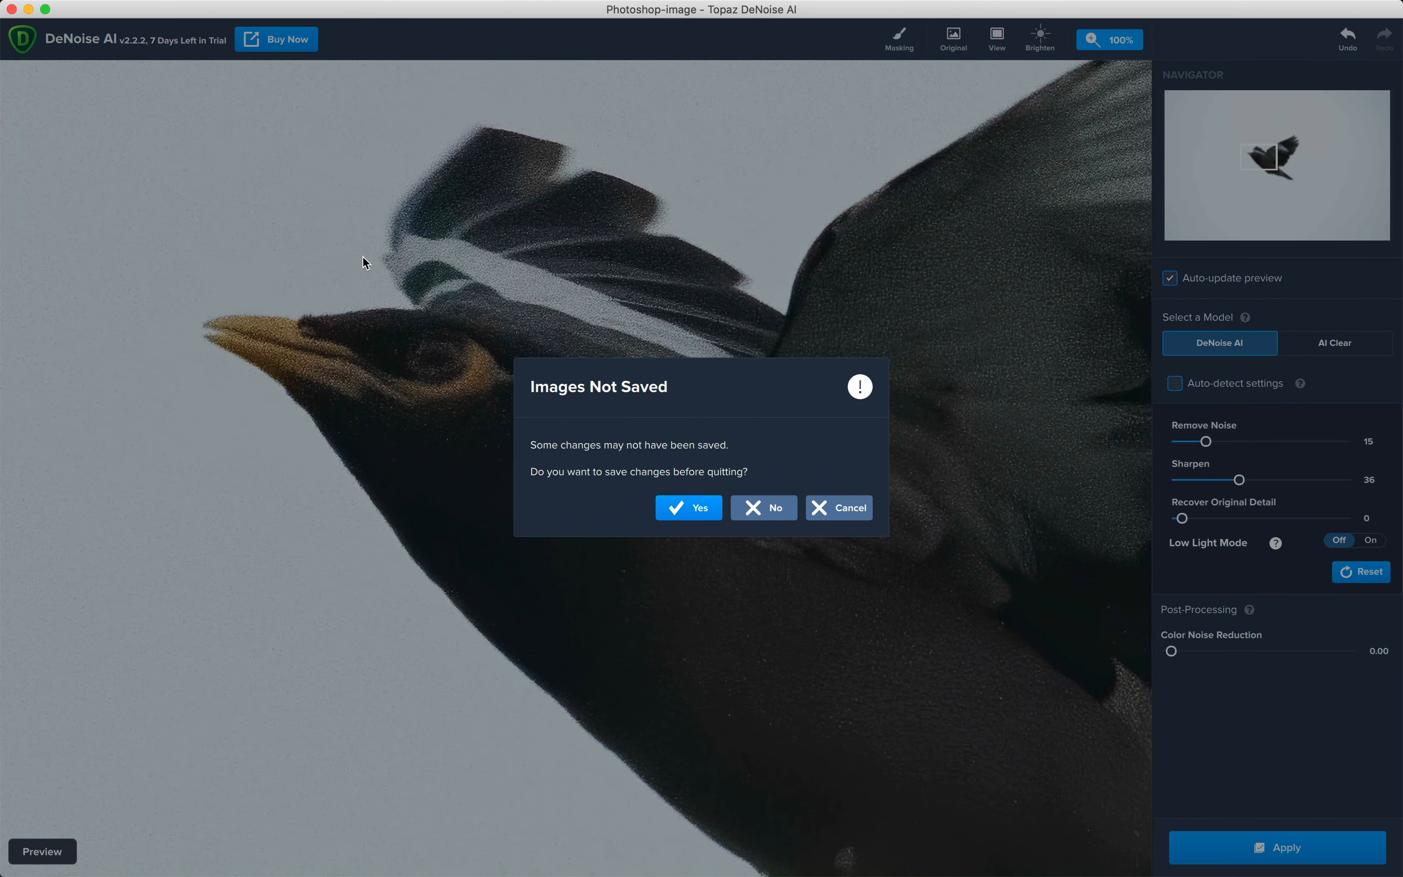
{"action": "left_click", "coordinate": [763, 510]}
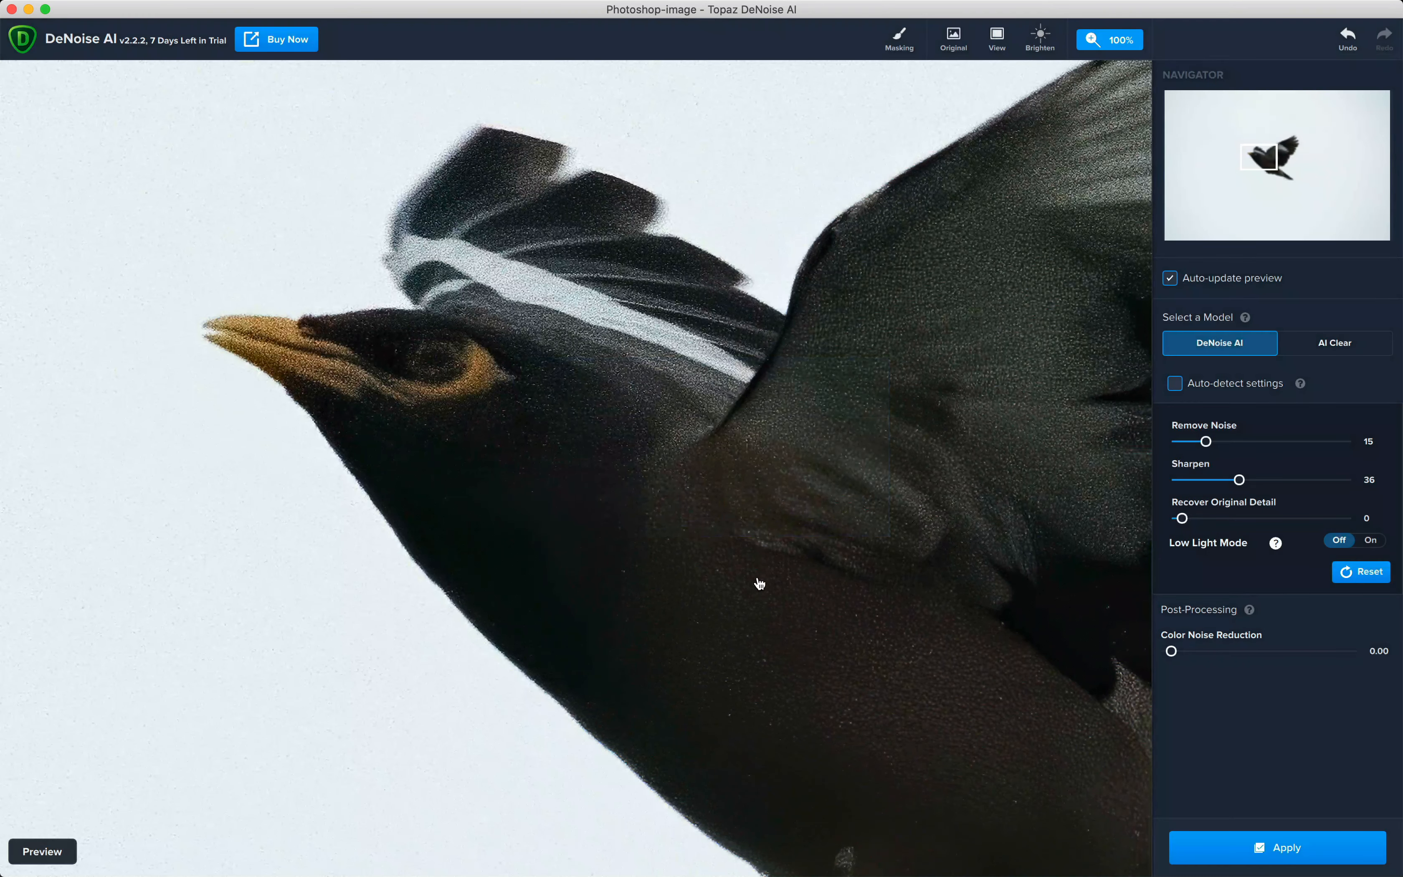
{"action": "key", "text": "super+q"}
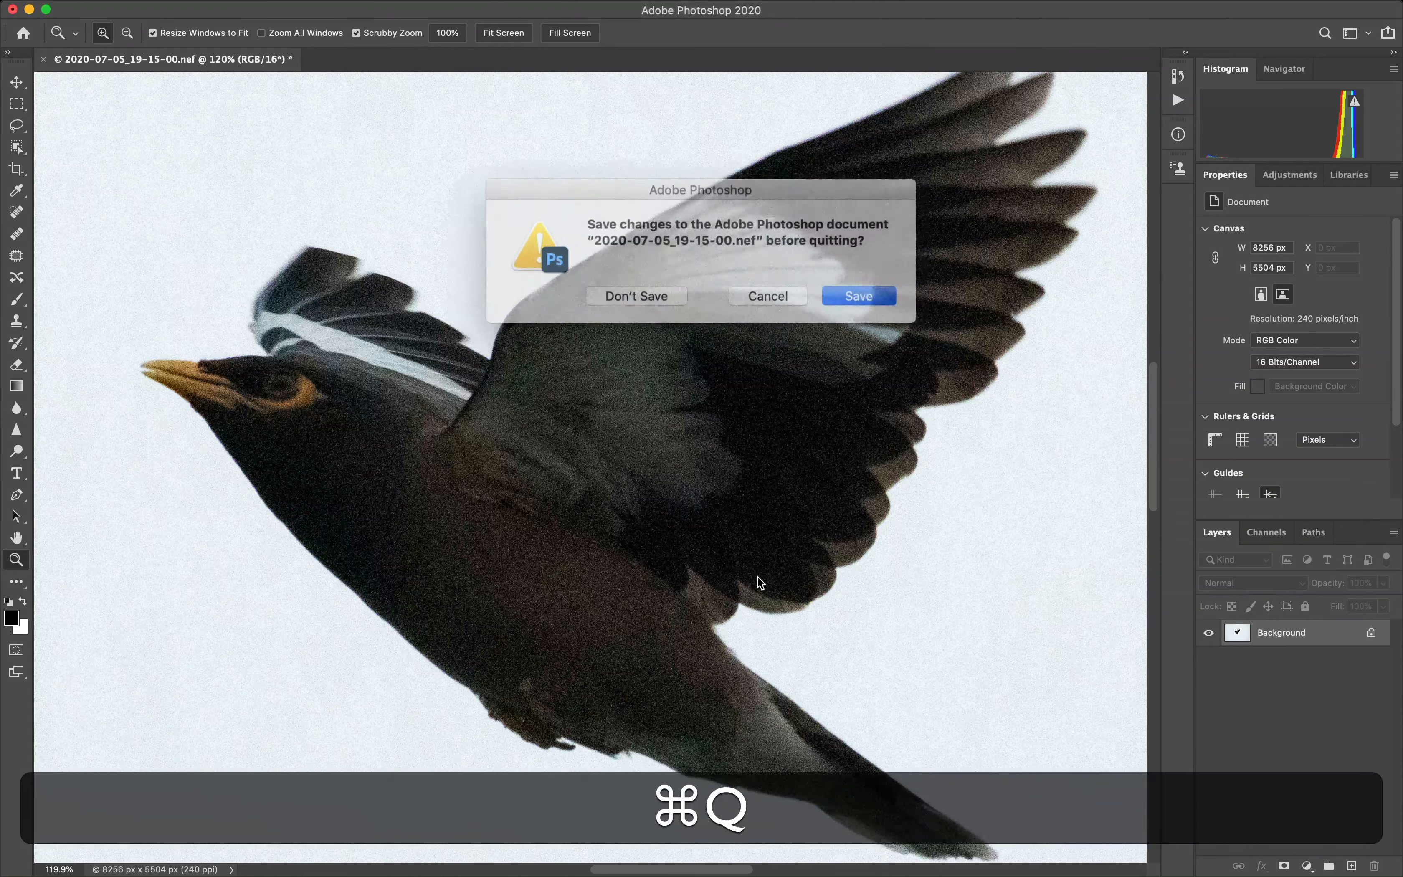
{"action": "left_click", "coordinate": [663, 289]}
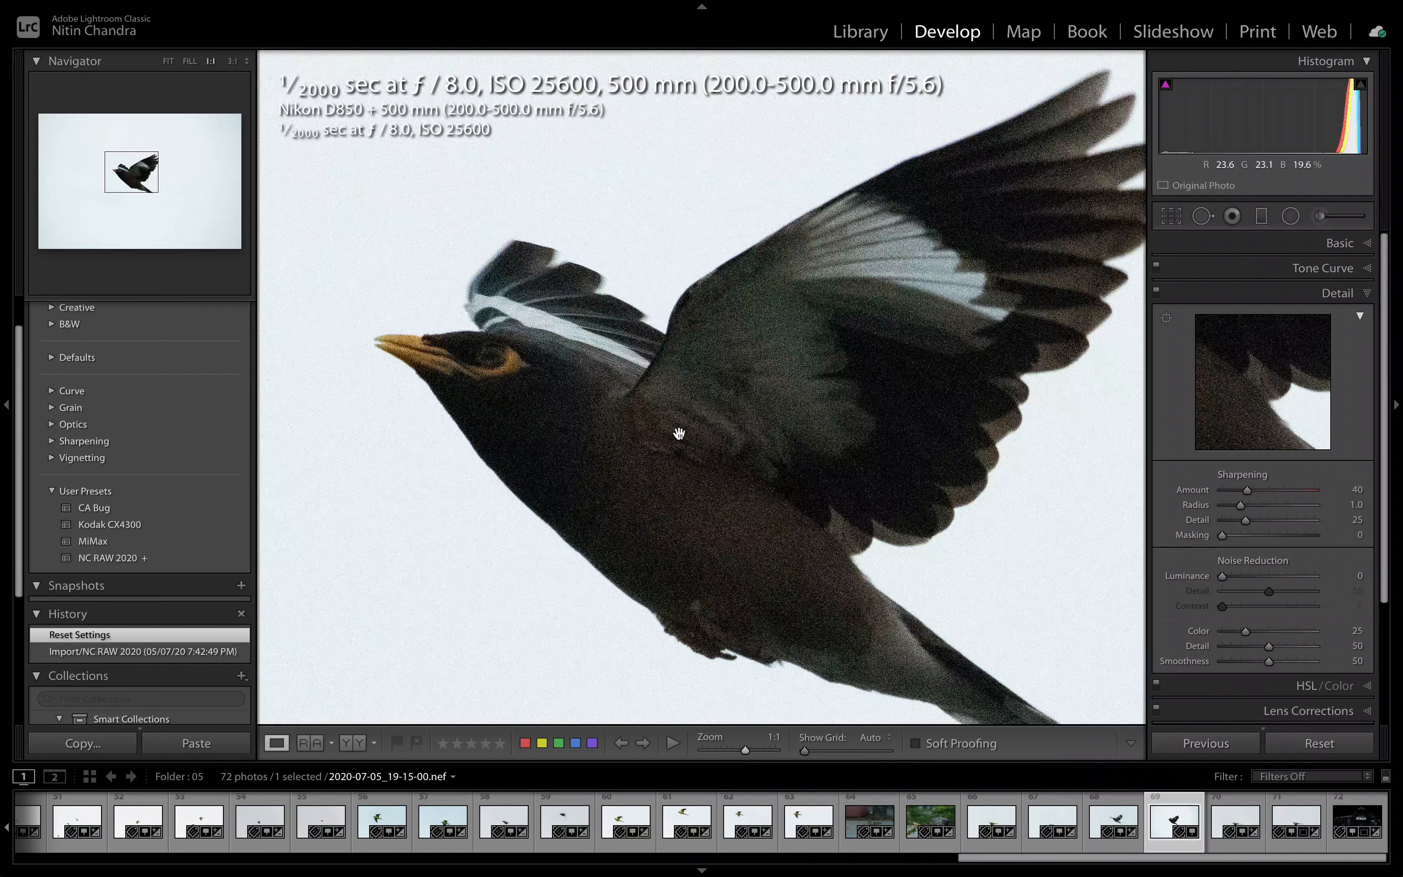
Go to the flying parakeet photo 2020-07-05_19-15-56-2.nef and reset its Develop settings
{"action": "key", "text": "Right"}
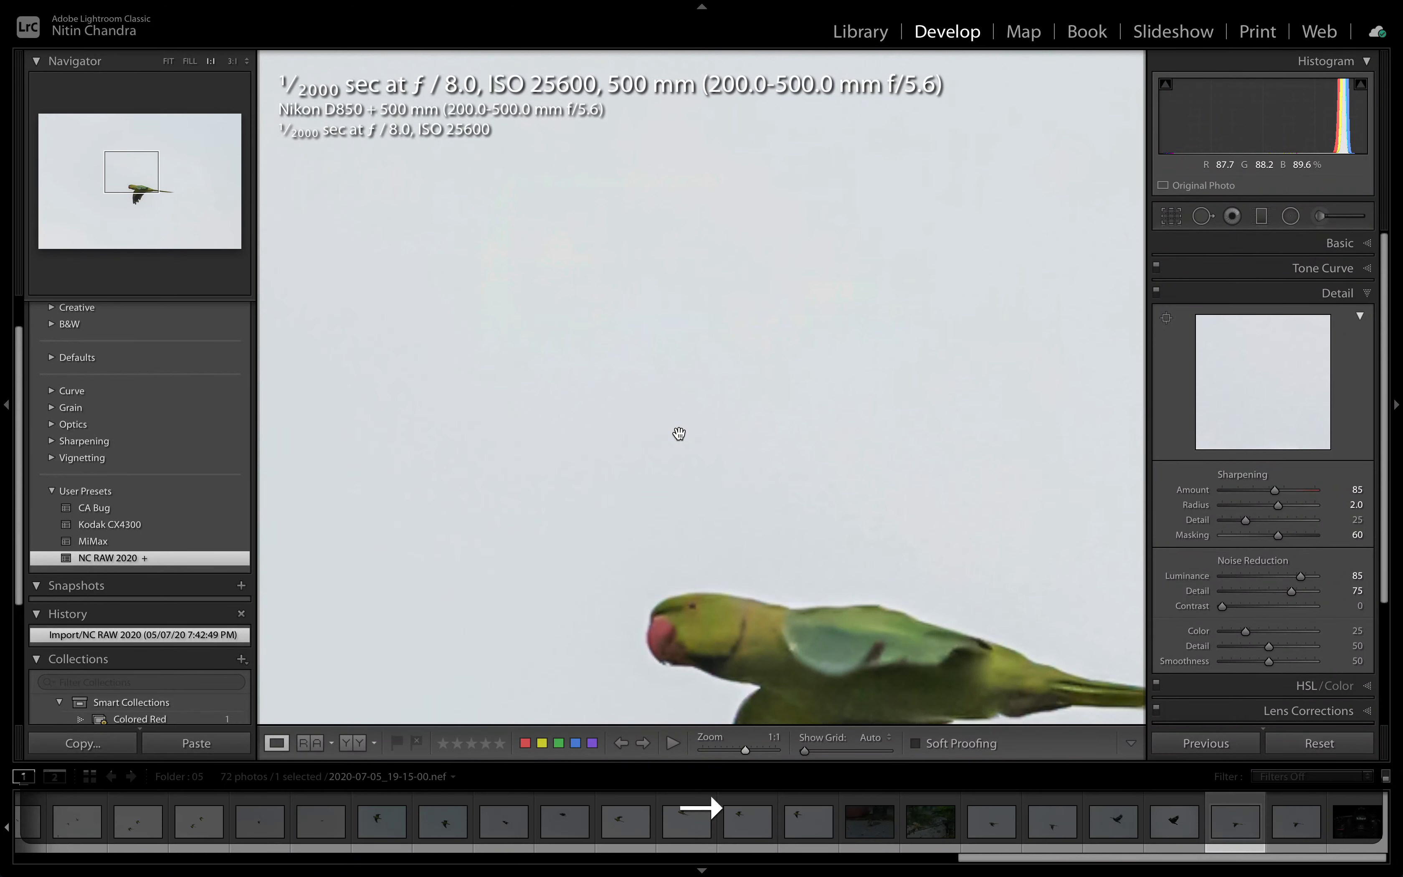
{"action": "key", "text": "Right"}
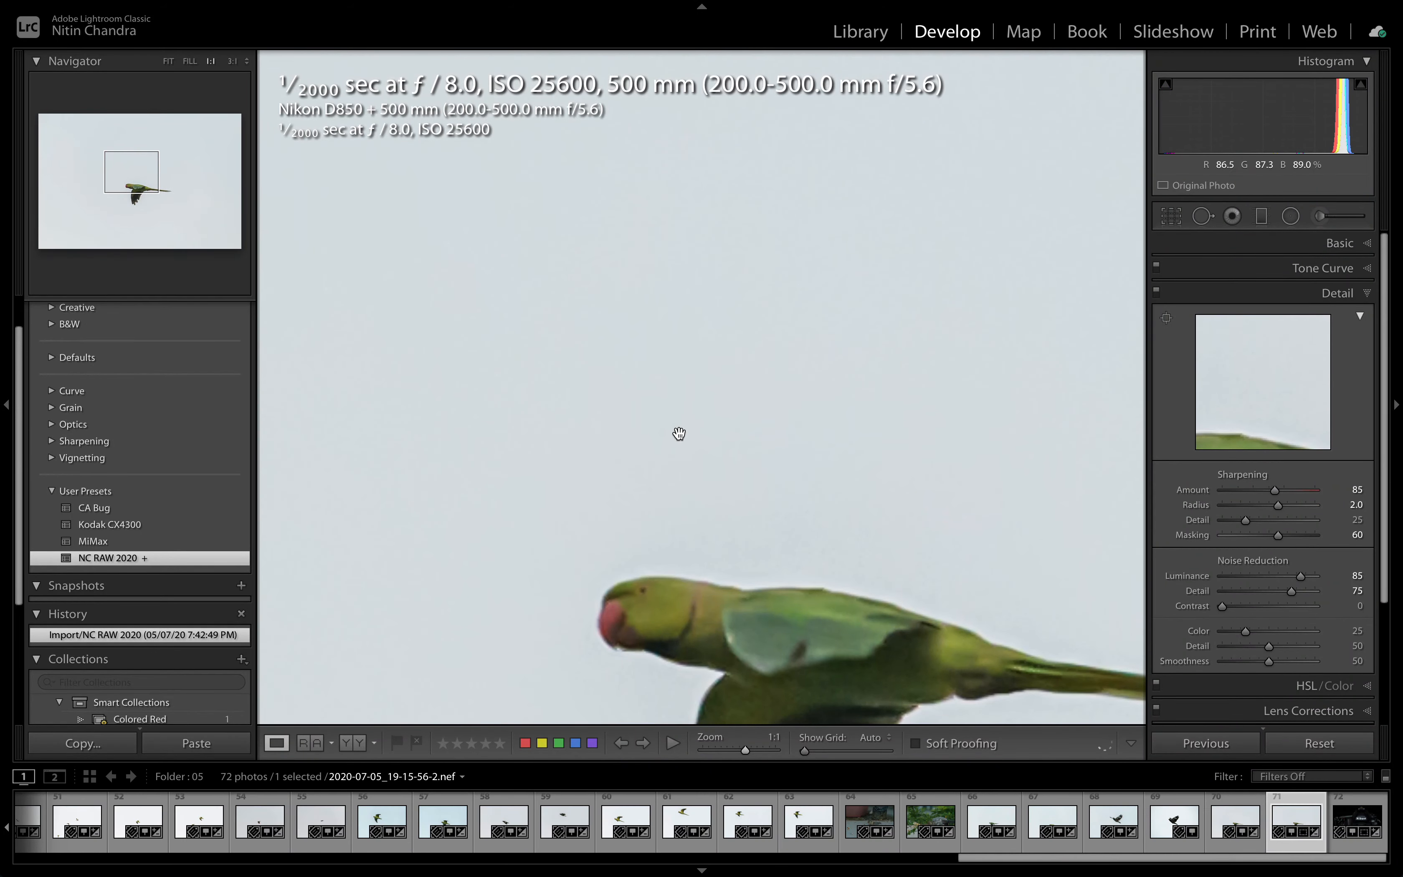
{"action": "left_click_drag", "start_coordinate": [761, 442], "coordinate": [629, 285]}
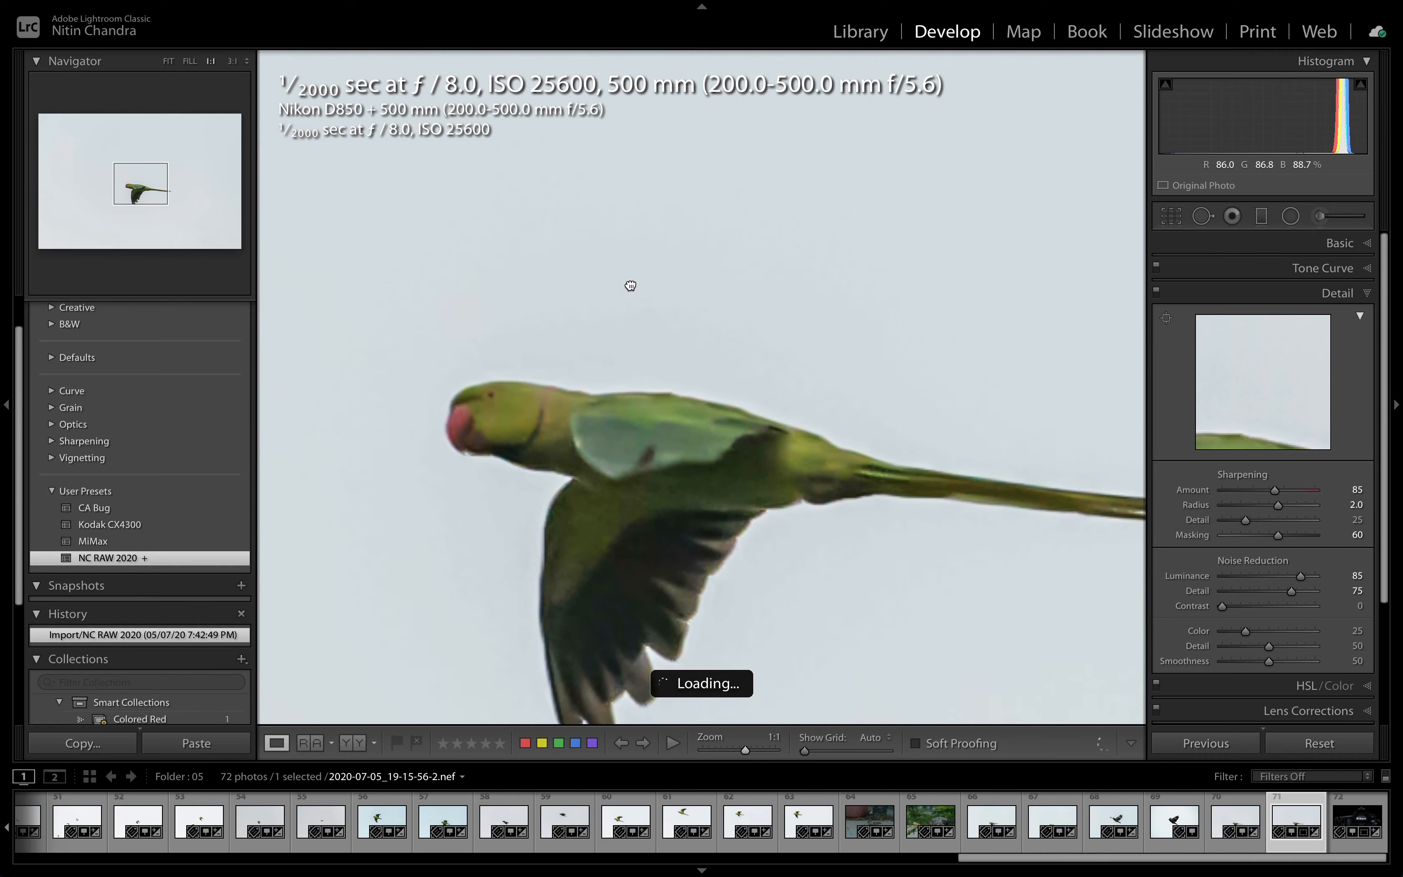
{"action": "left_click", "coordinate": [597, 412]}
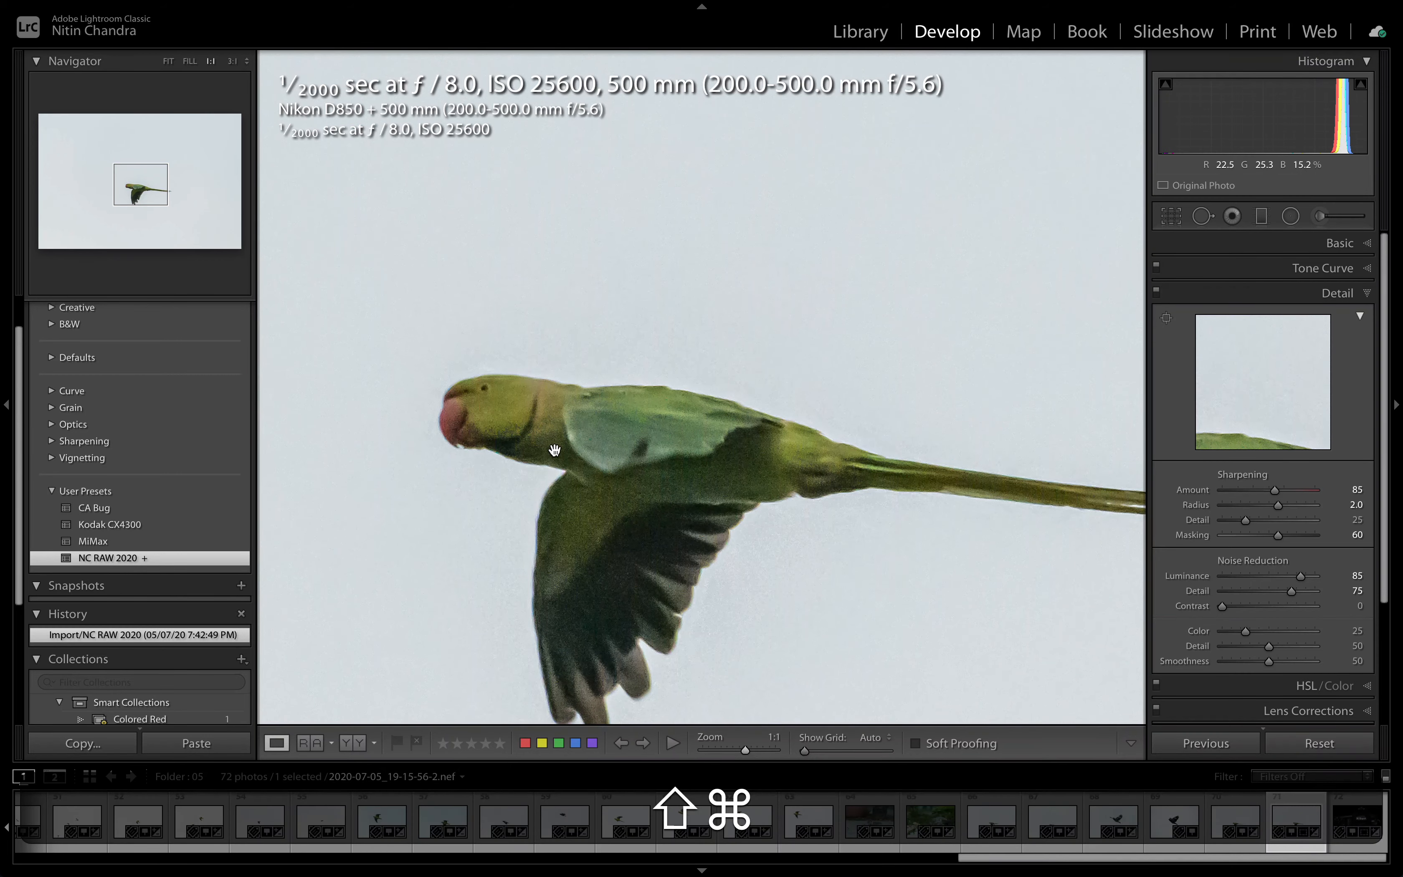
{"action": "key", "text": "shift+super+r"}
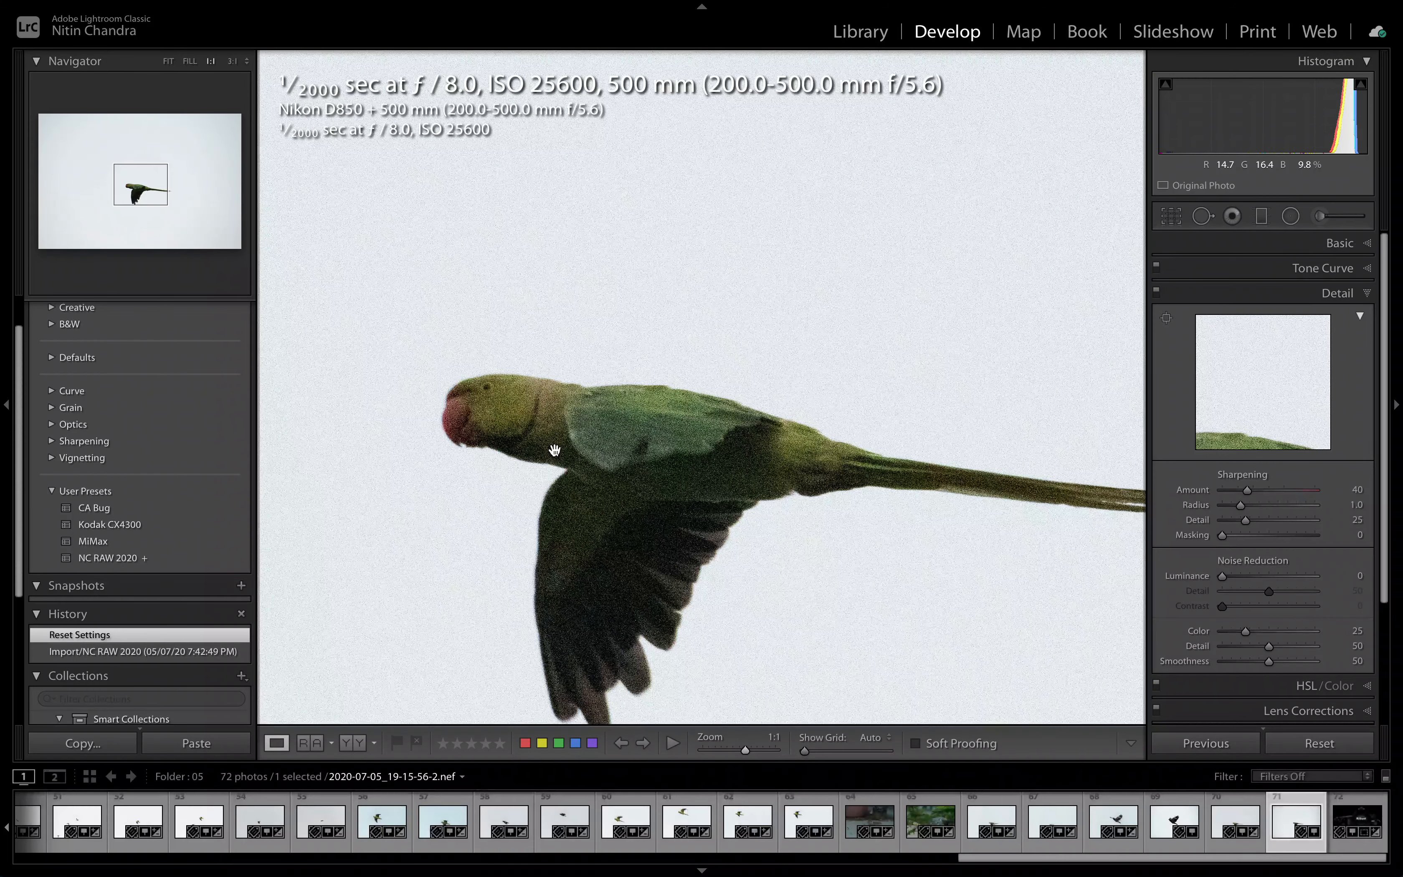
Open the reset parakeet photo in Photoshop and launch the Topaz DeNoise AI filter on it
{"action": "key", "text": "super+e"}
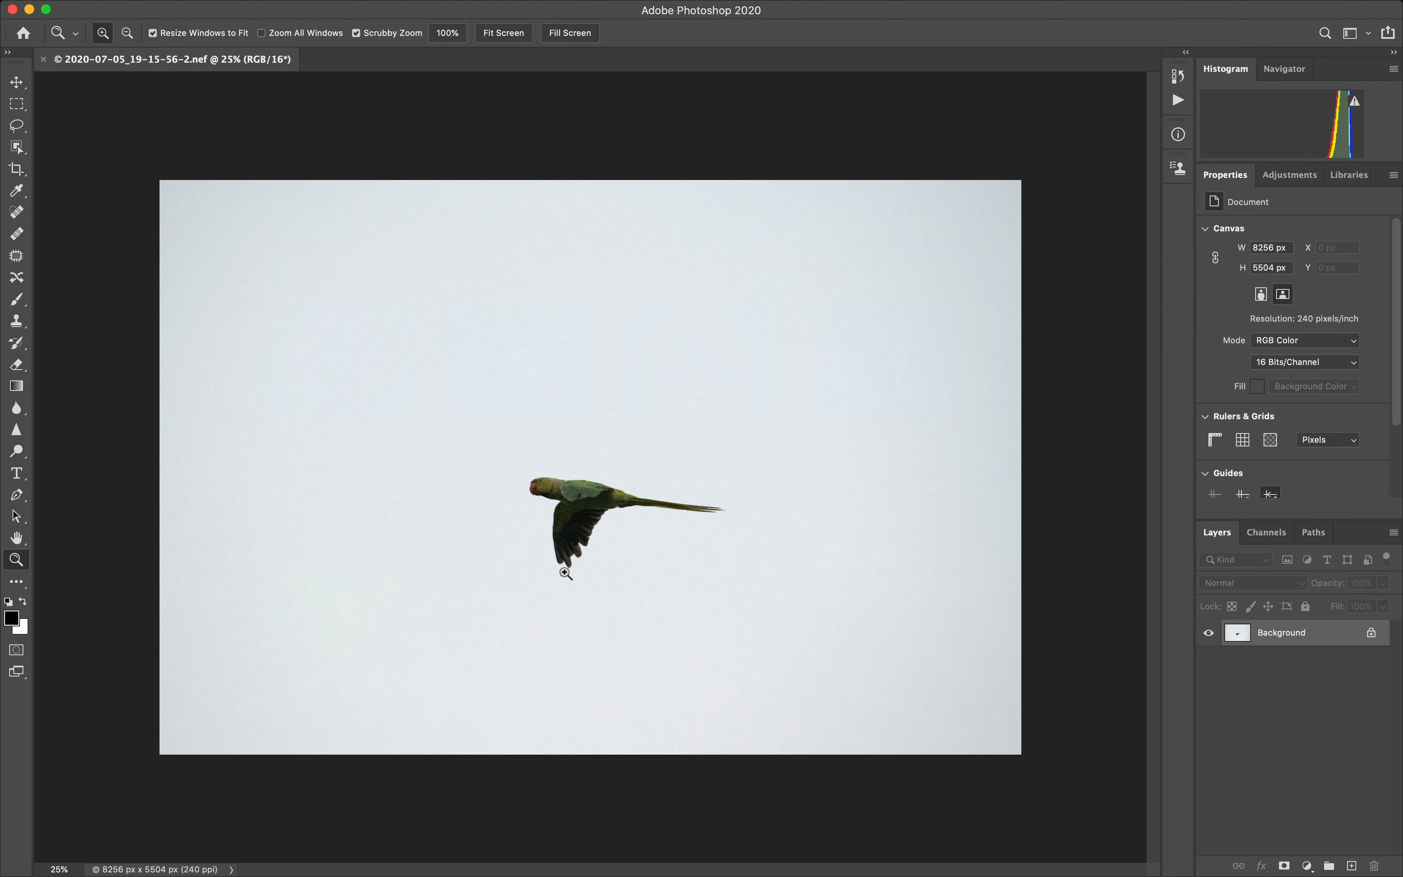
{"action": "left_click_drag", "start_coordinate": [561, 572], "coordinate": [647, 487]}
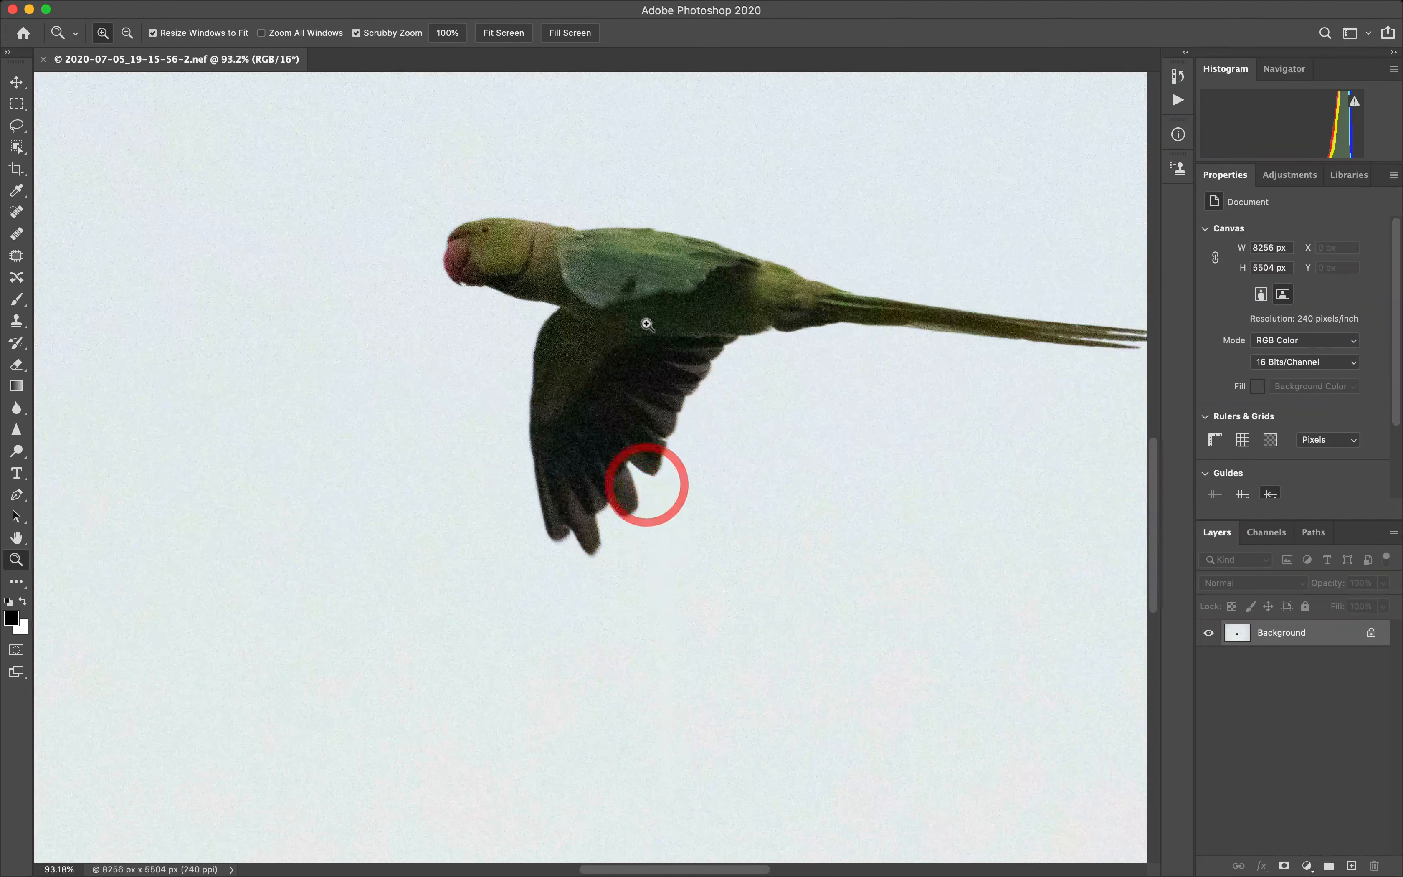
{"action": "mouse_move", "coordinate": [644, 322]}
{"action": "left_mouse_down"}
{"action": "mouse_move", "coordinate": [608, 357]}
{"action": "mouse_move", "coordinate": [629, 339]}
{"action": "left_mouse_up"}
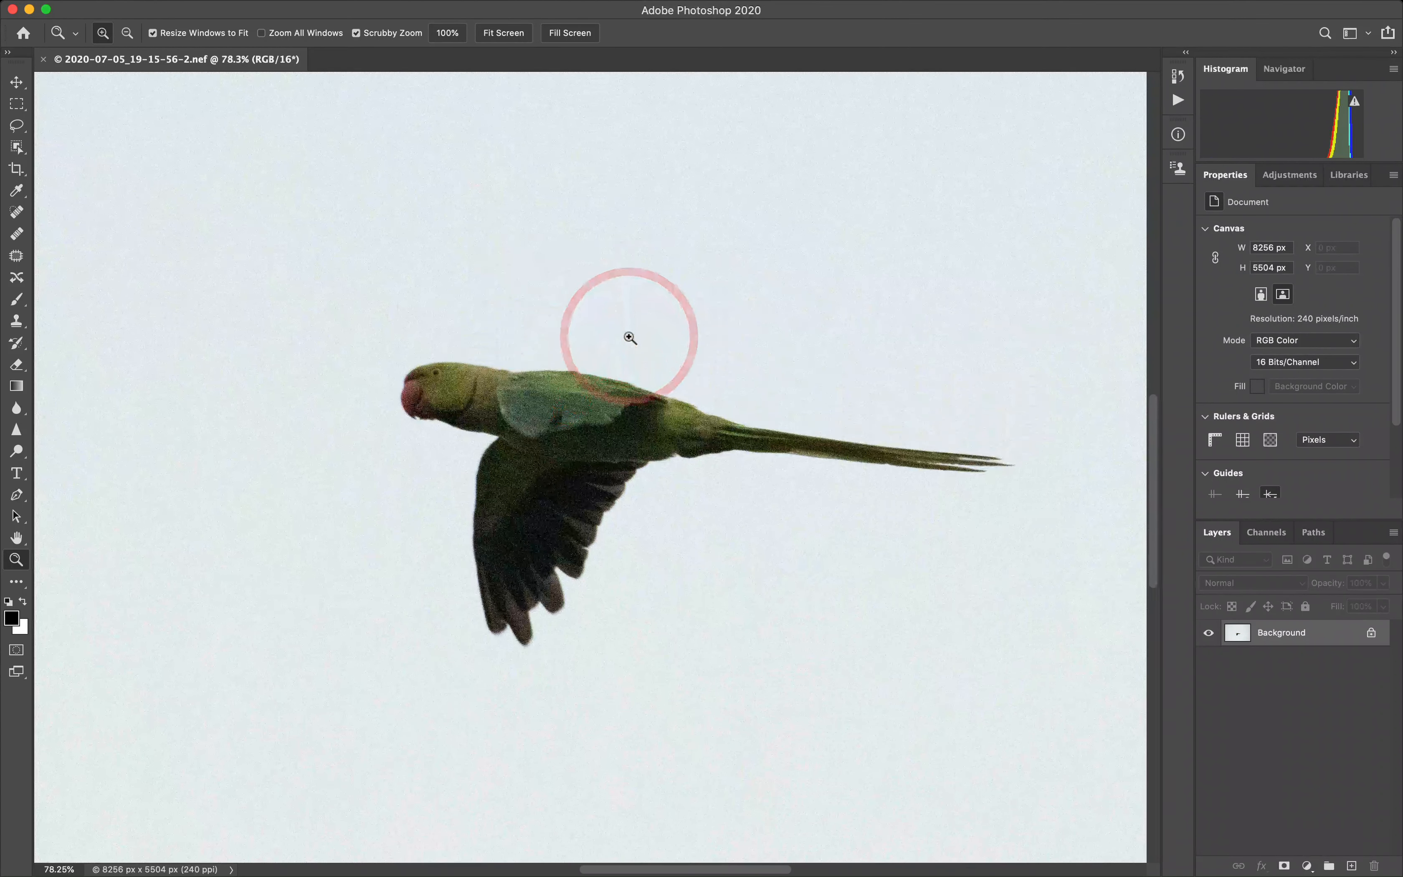
{"action": "left_click", "coordinate": [355, 9]}
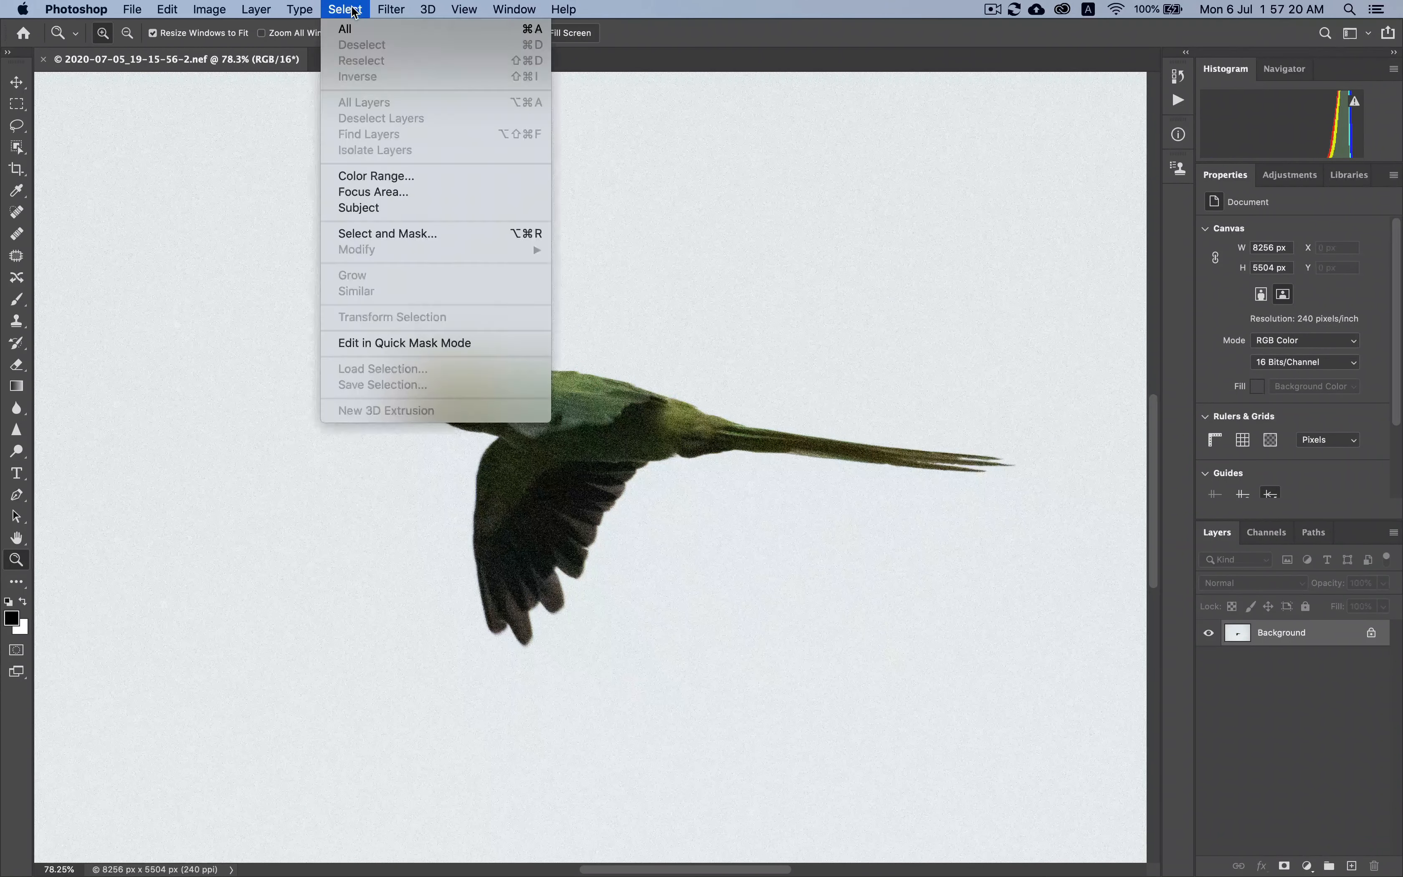
{"action": "mouse_move", "coordinate": [391, 9]}
{"action": "mouse_move", "coordinate": [520, 436]}
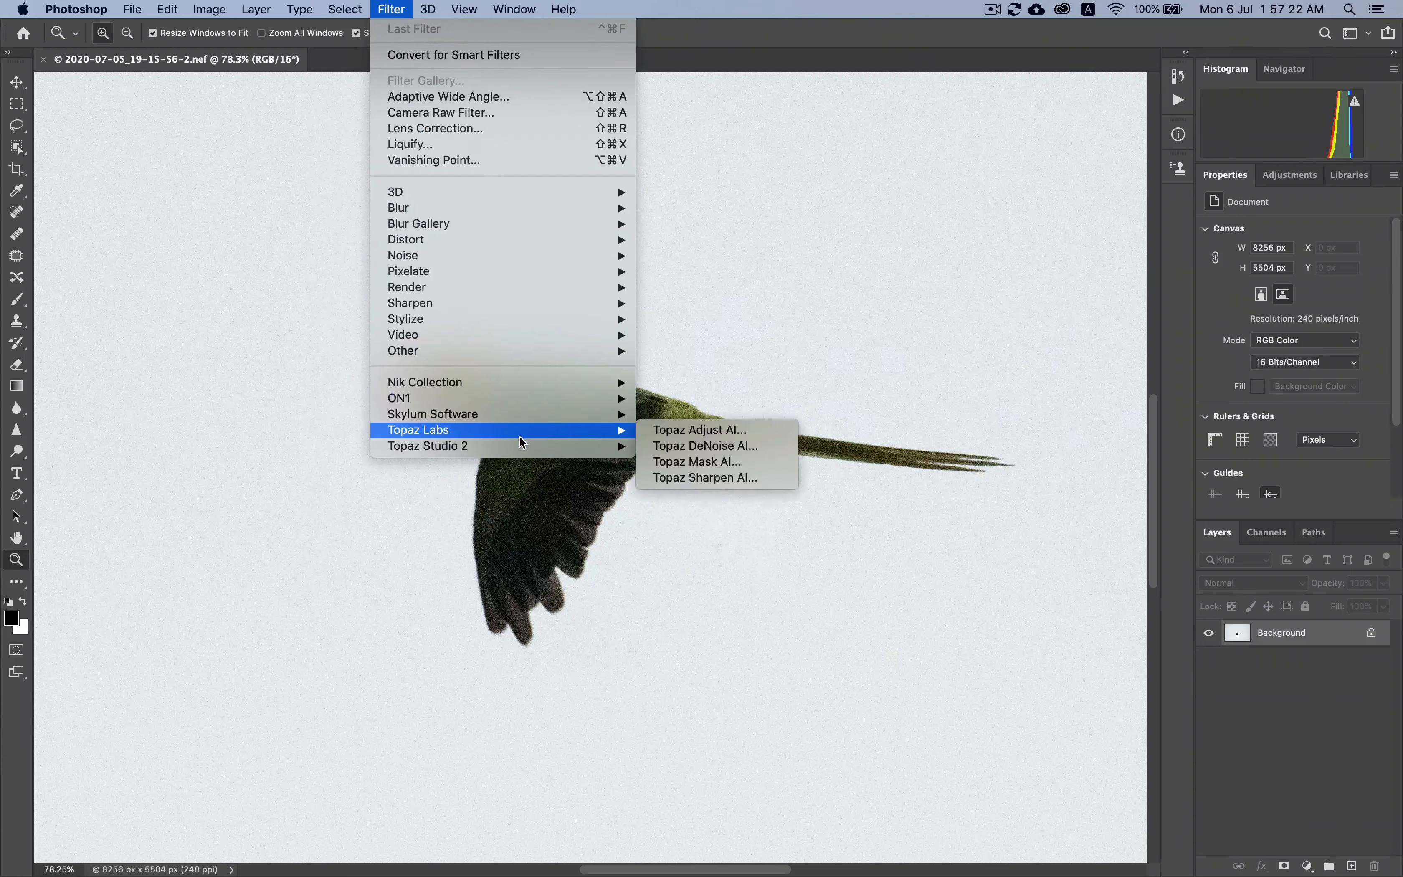
{"action": "left_click", "coordinate": [705, 446]}
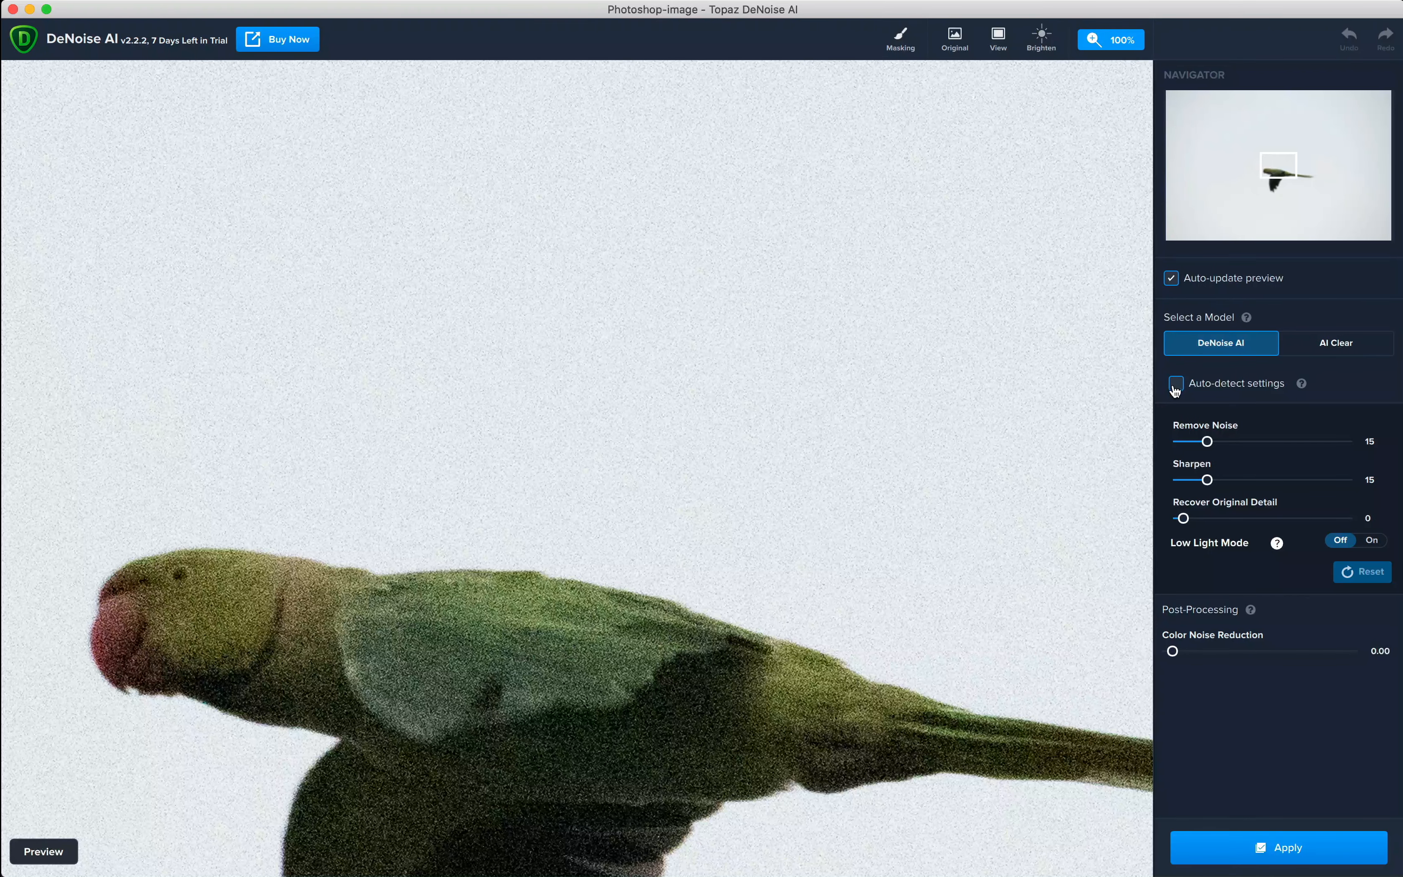
Turn on auto-detected settings in DeNoise AI and refresh the preview around the parakeet's head, body and wing
{"action": "left_click", "coordinate": [1174, 388]}
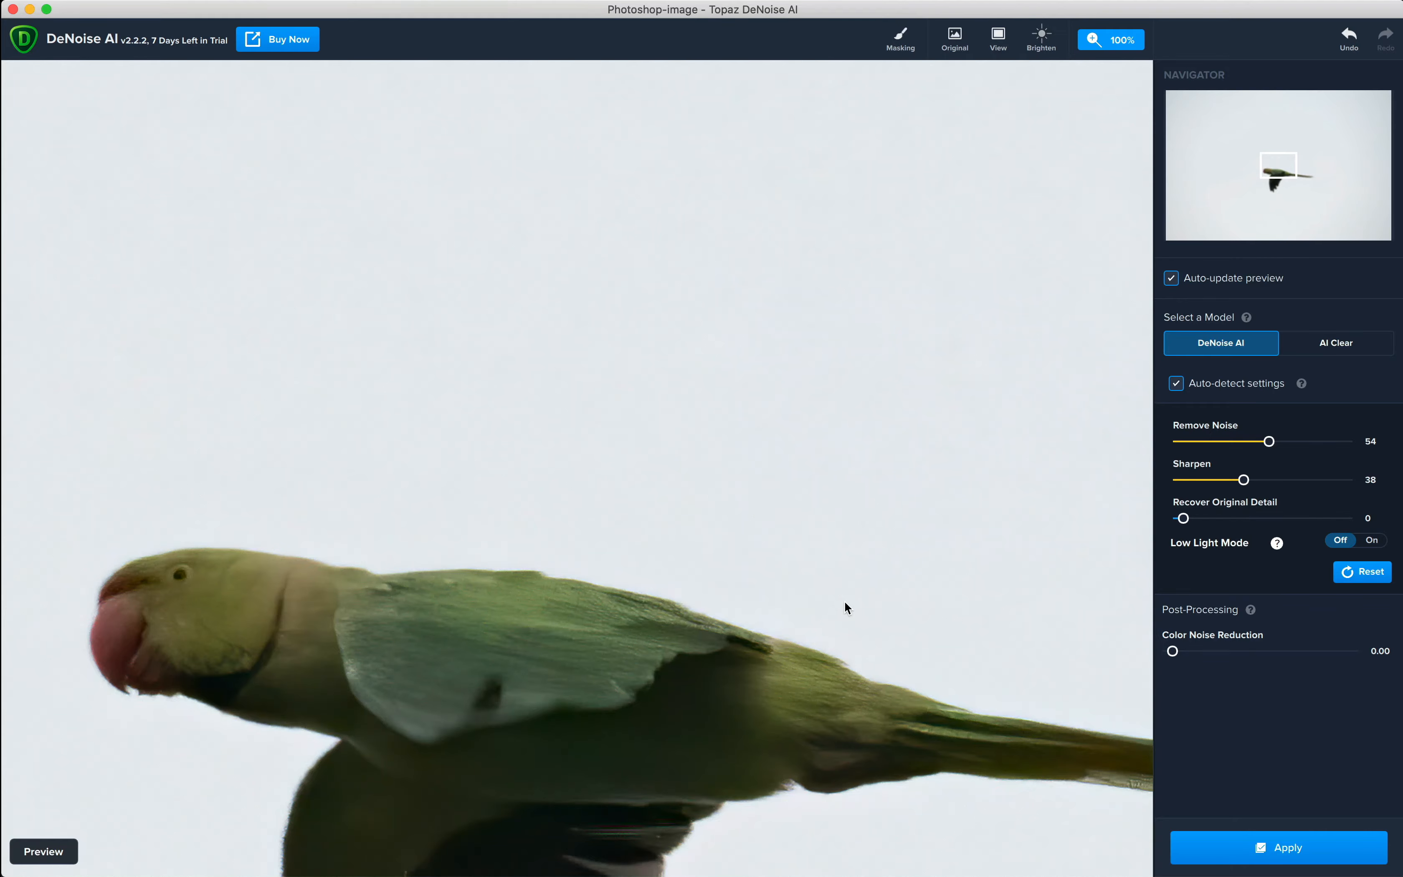
{"action": "left_click_drag", "start_coordinate": [537, 663], "coordinate": [686, 389]}
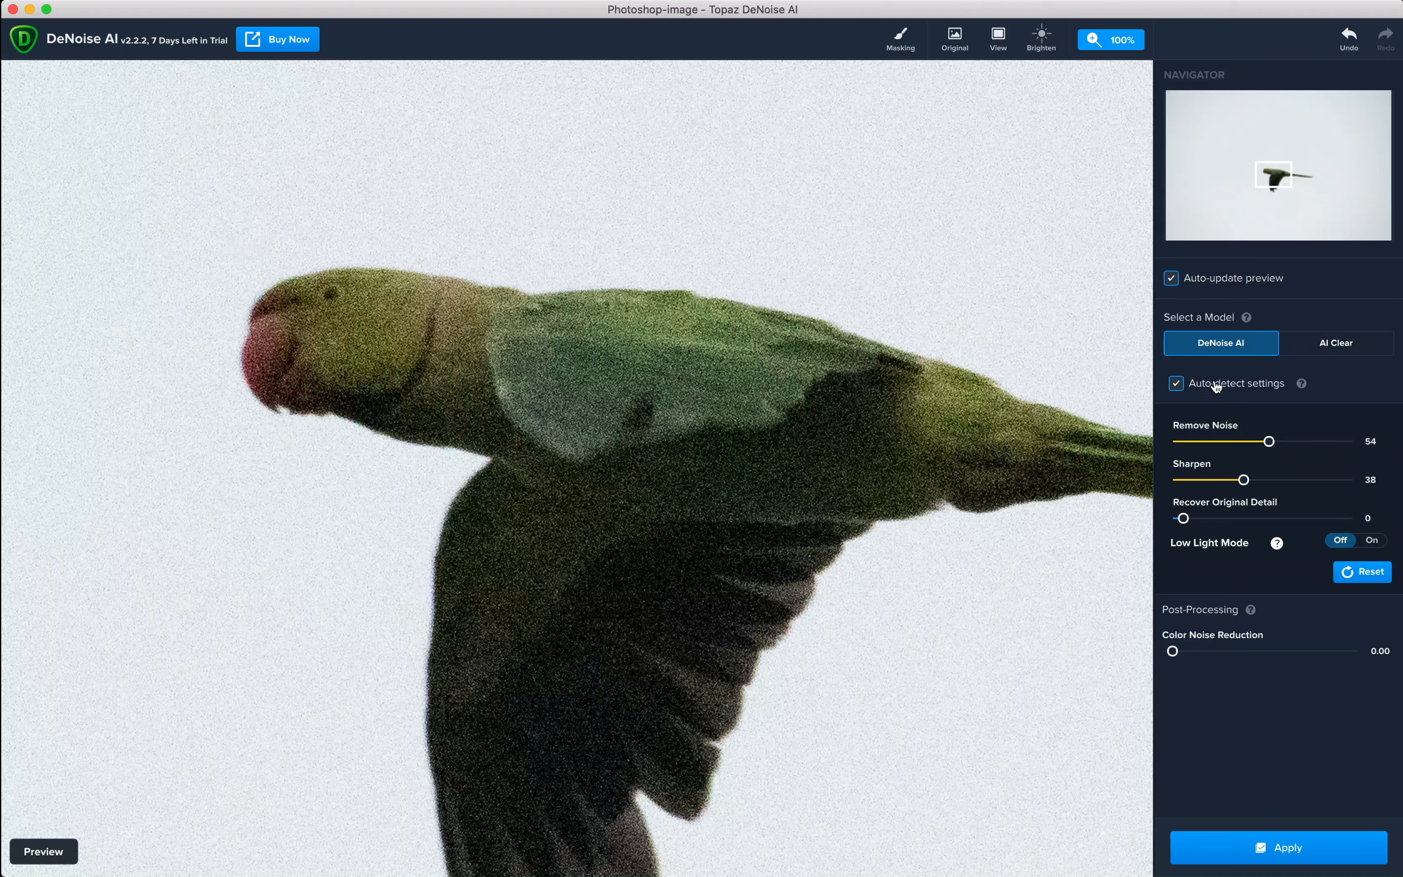
{"action": "left_click", "coordinate": [1177, 279]}
{"action": "left_click", "coordinate": [1177, 279]}
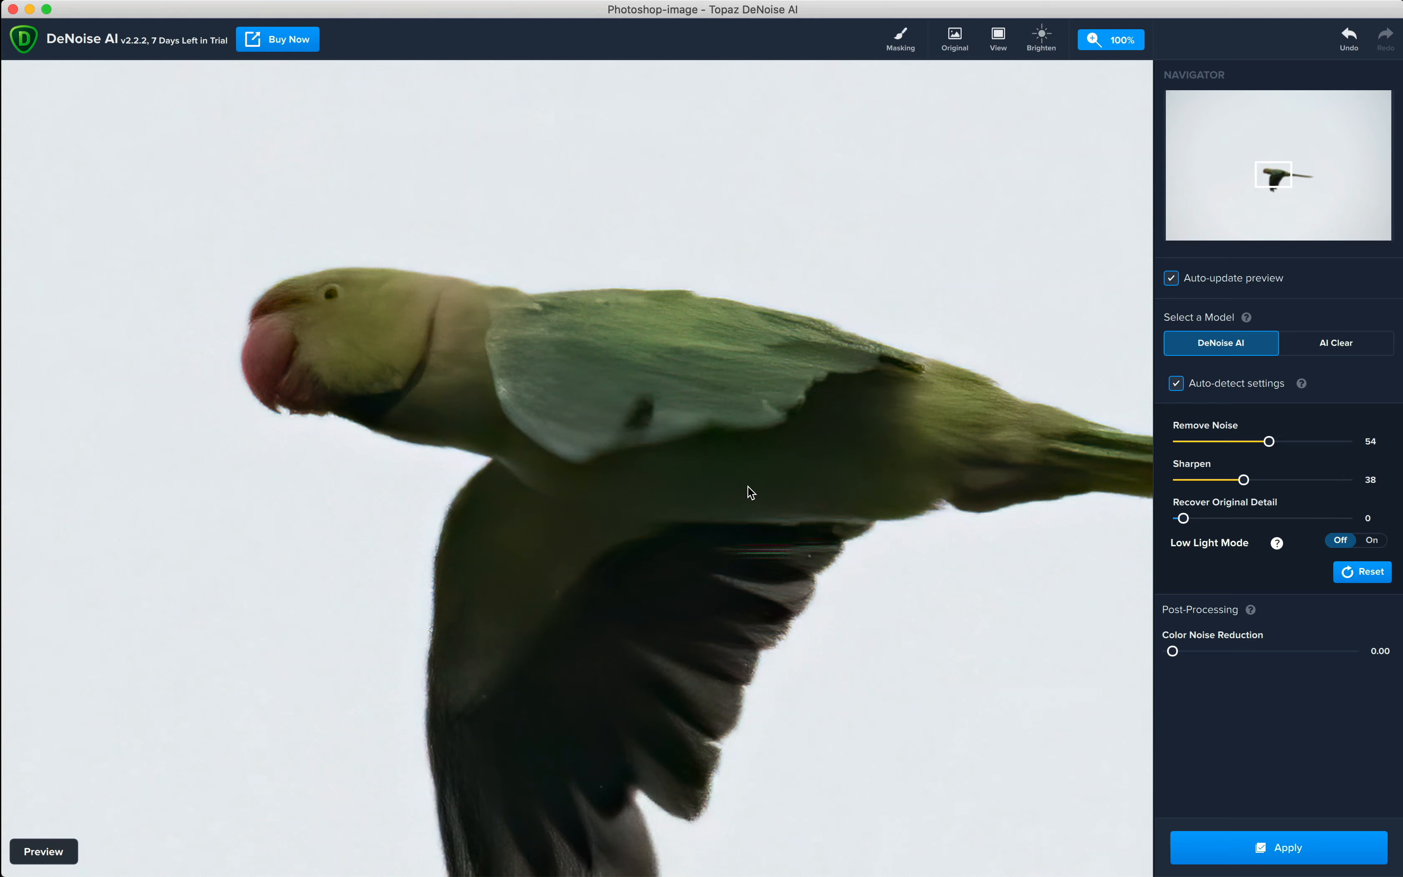
Close DeNoise AI without saving its changes and quit Photoshop without saving the parakeet document
{"action": "left_click", "coordinate": [12, 9]}
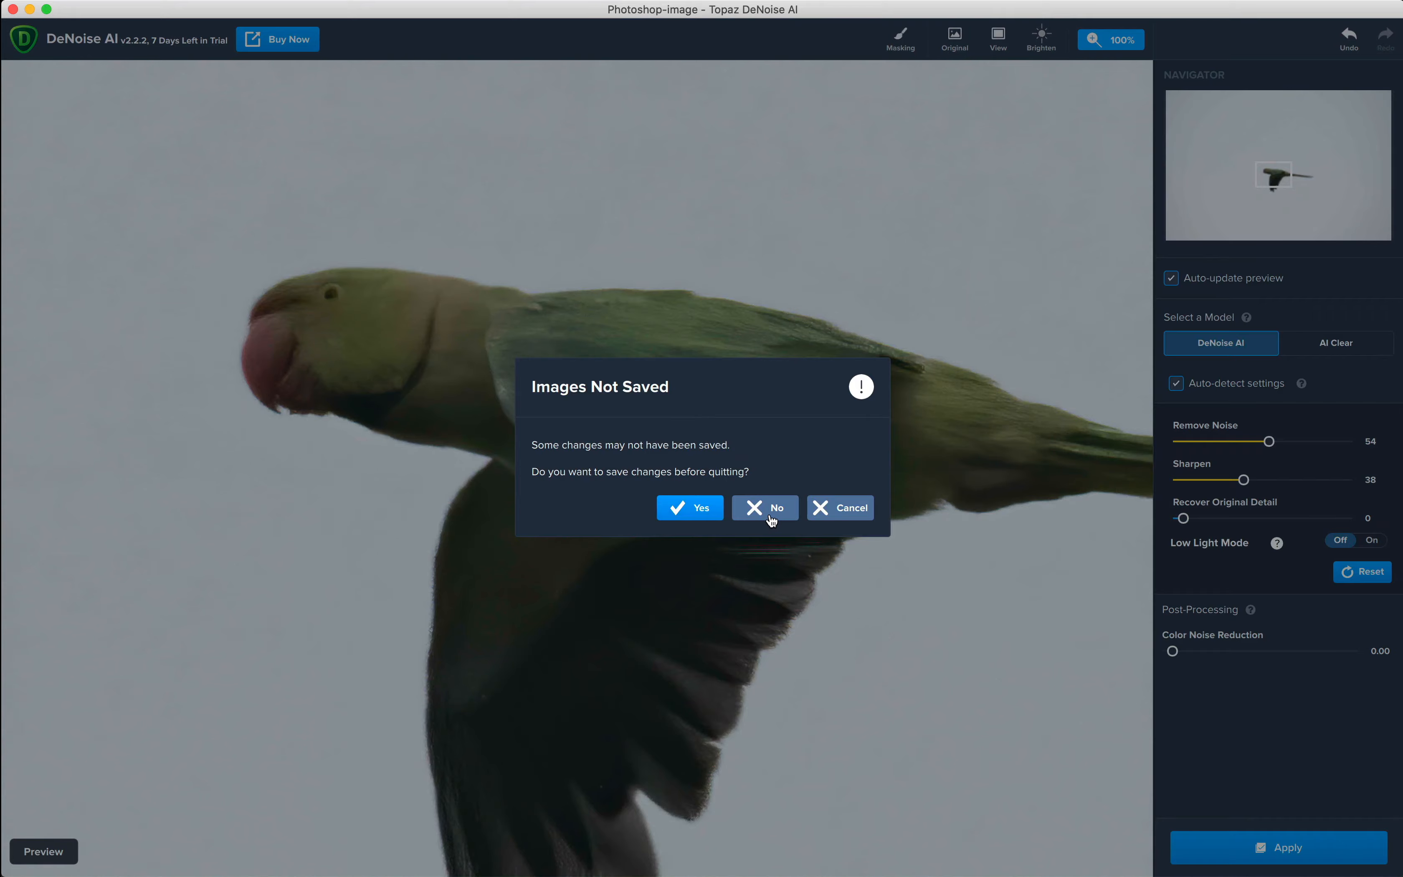
{"action": "left_click", "coordinate": [771, 517]}
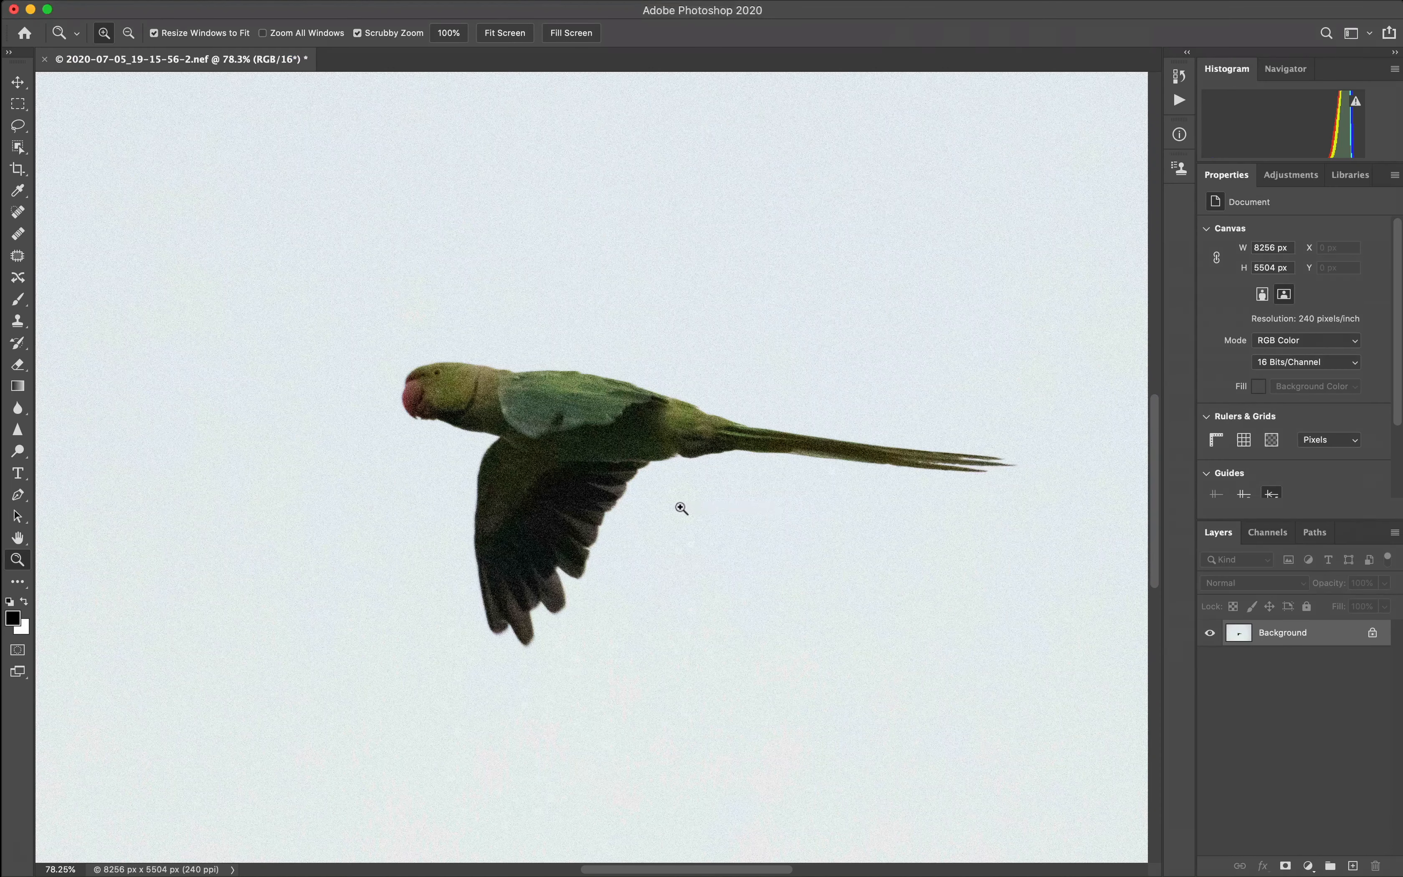
{"action": "key", "text": "super+q"}
{"action": "left_click", "coordinate": [646, 290]}
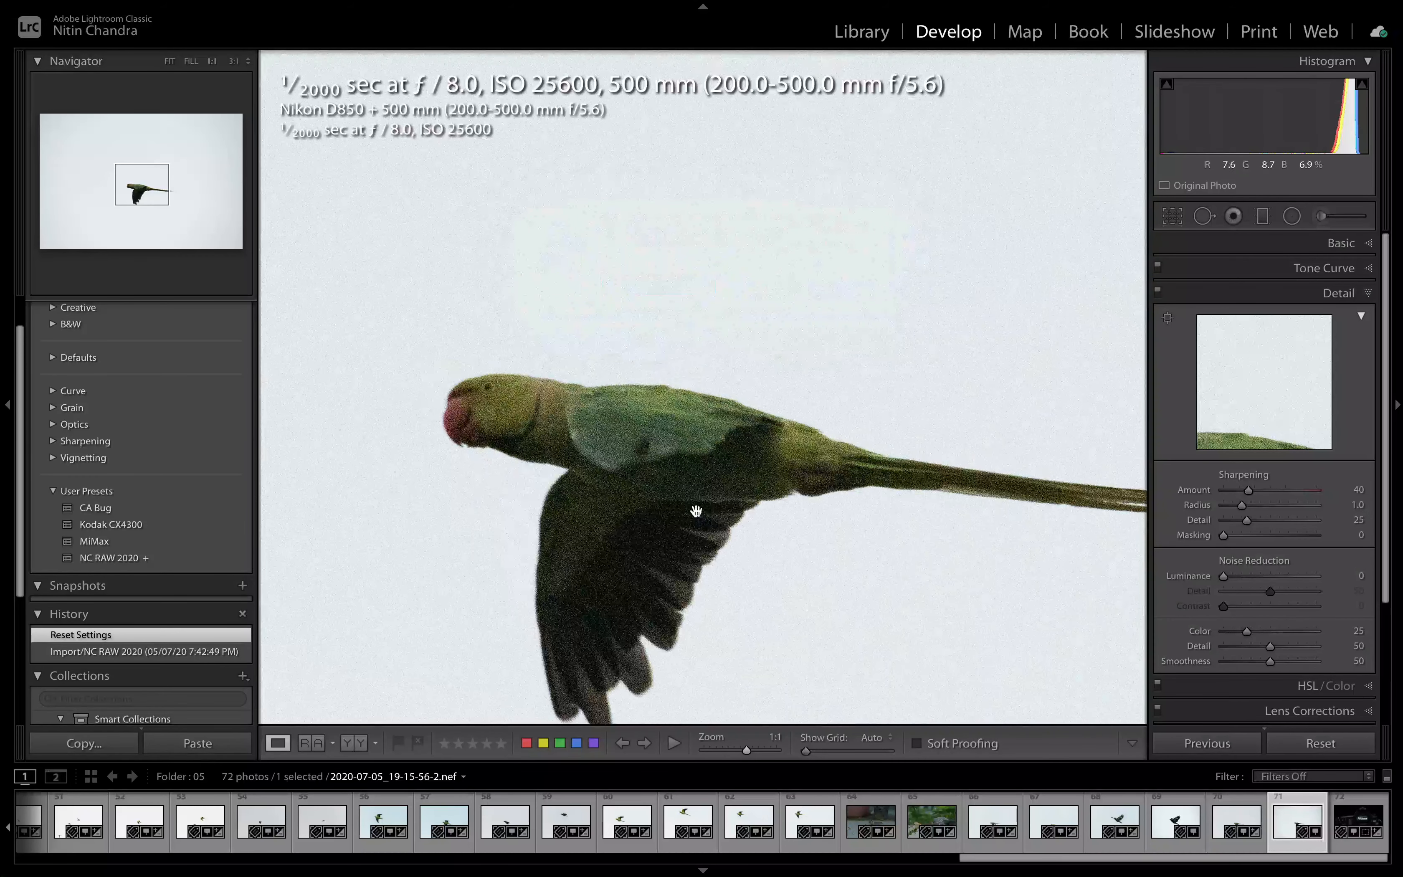
Return to the Library grid and examine a perched collared dove photo at 1:1, focusing on its head and plumage
{"action": "key", "text": "g"}
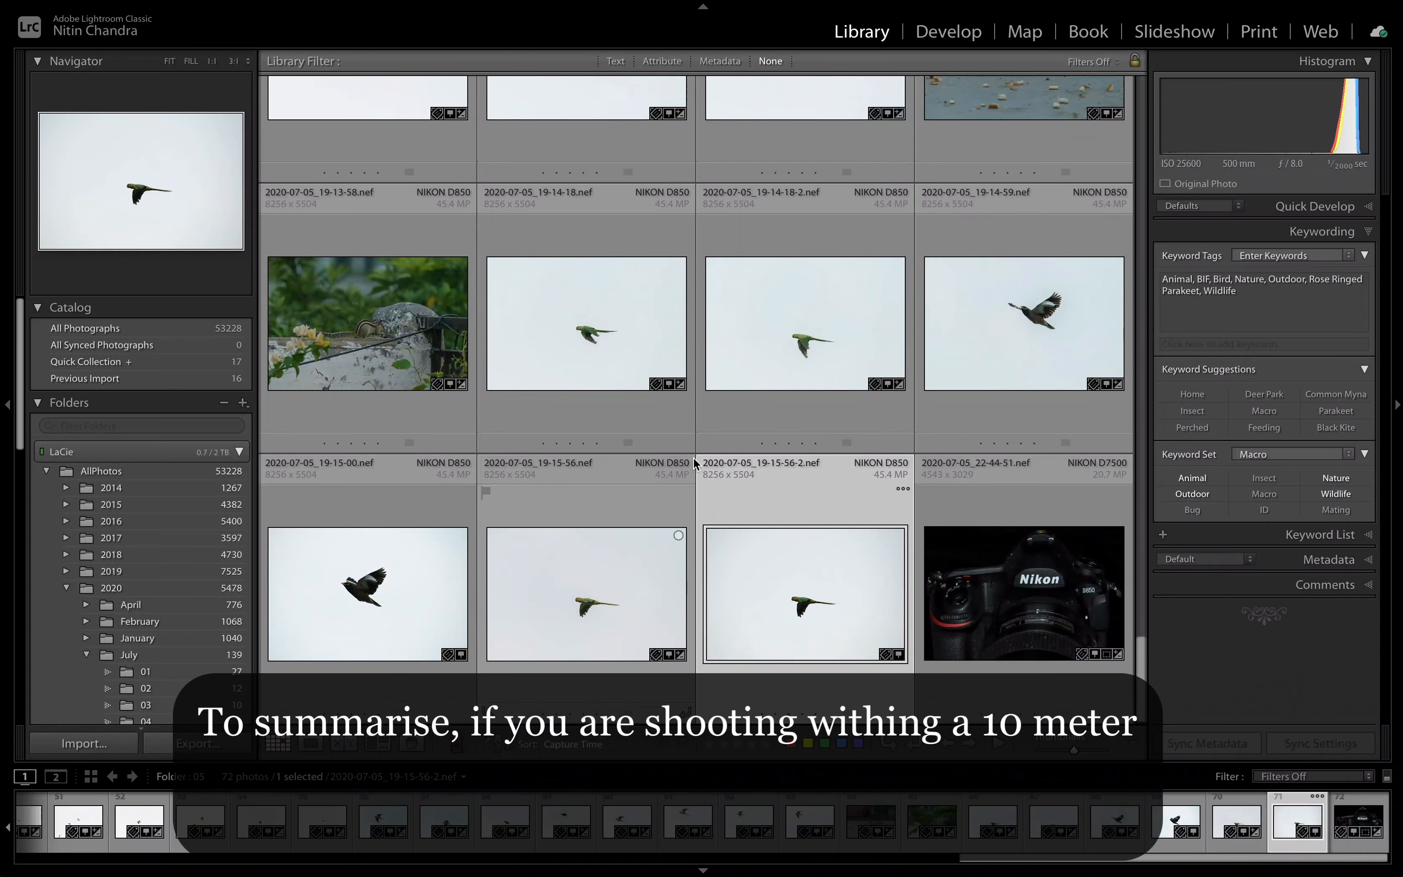
{"action": "scroll", "coordinate": [695, 461], "scroll_direction": "up", "scroll_amount": 6}
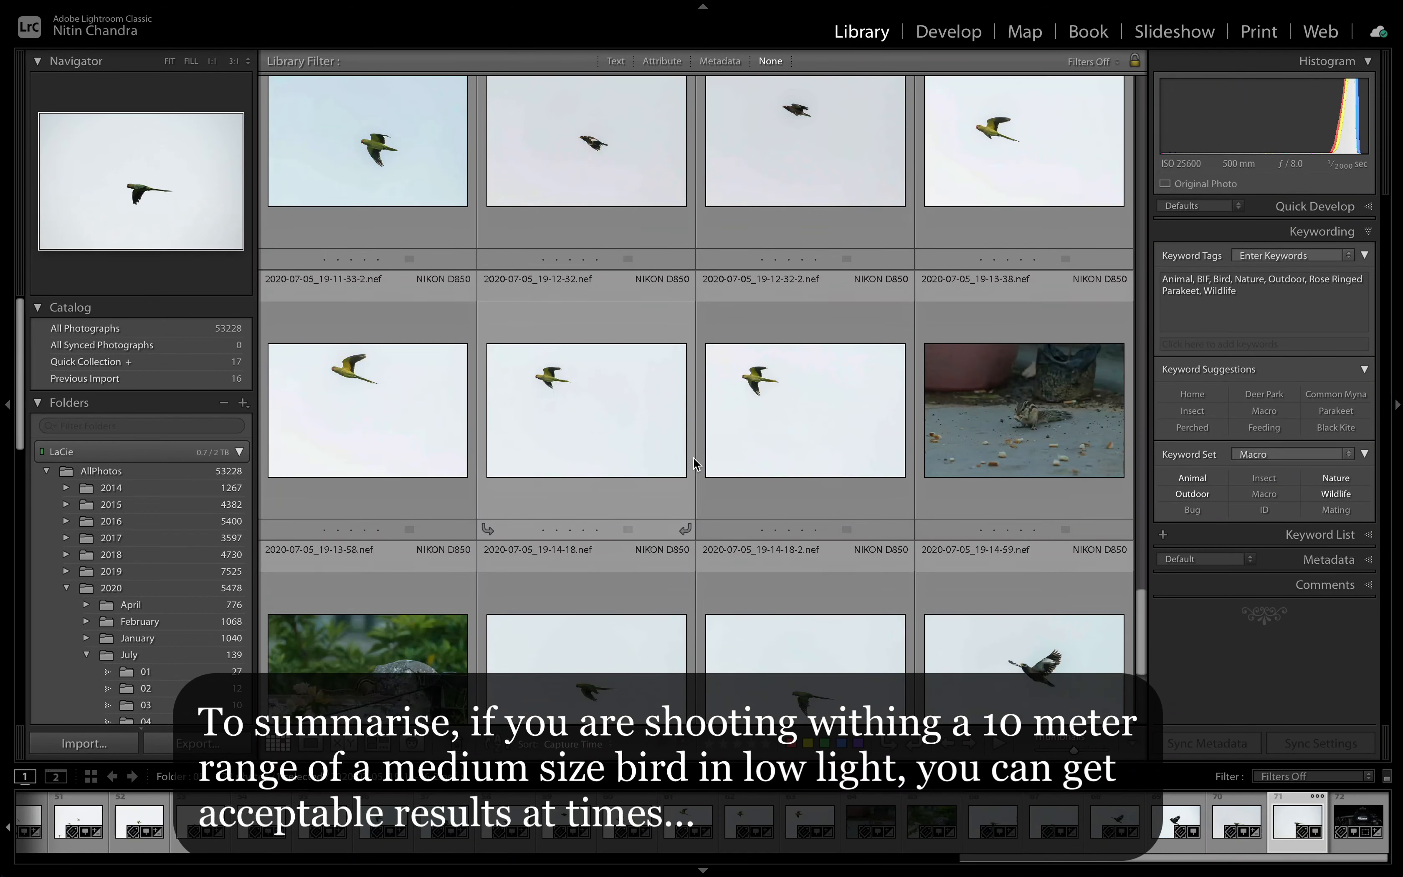
{"action": "scroll", "coordinate": [695, 463], "scroll_direction": "up", "scroll_amount": 3}
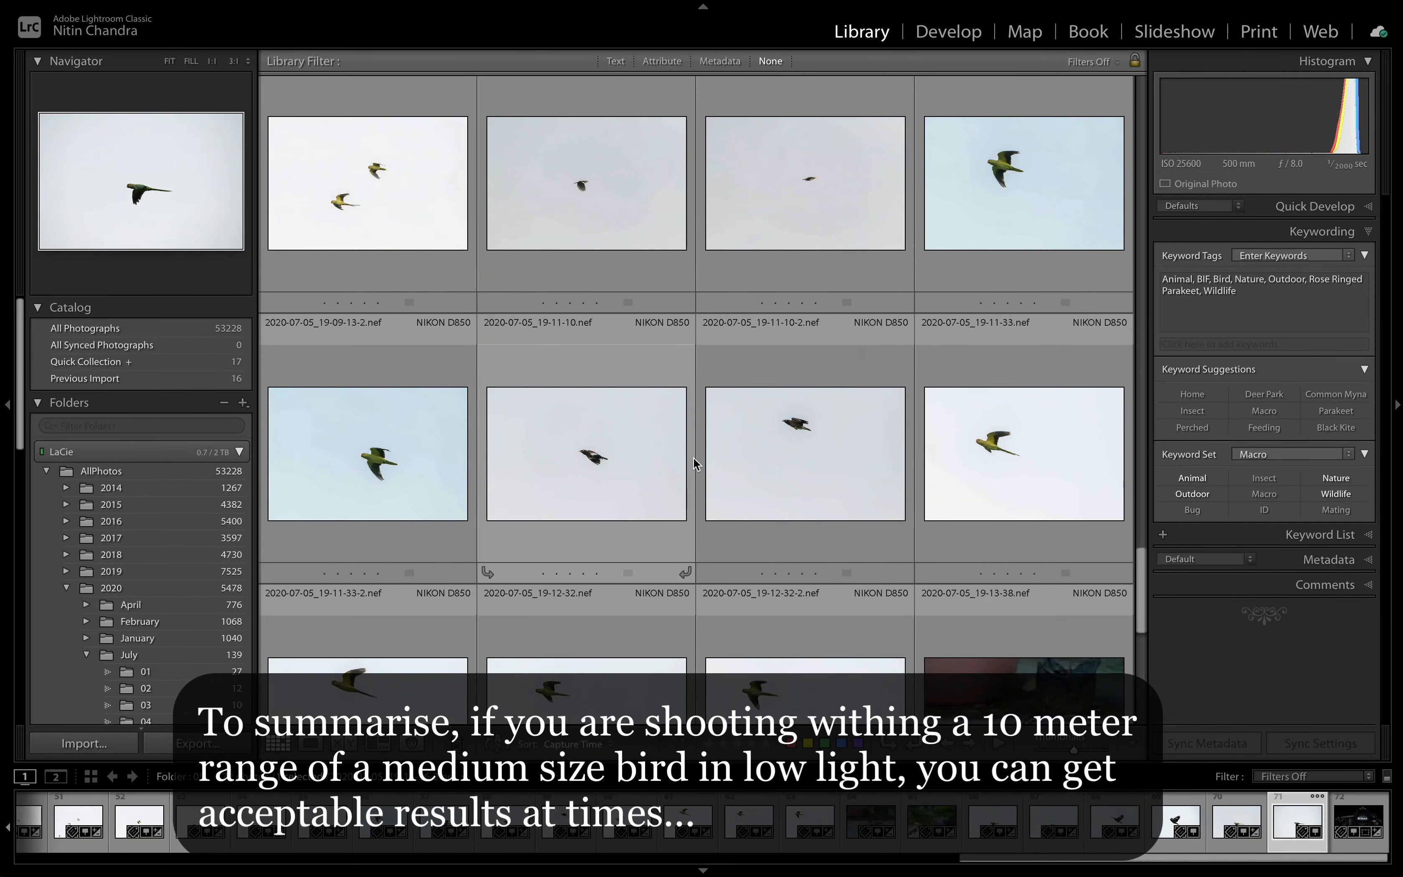
{"action": "scroll", "coordinate": [693, 458], "scroll_direction": "up", "scroll_amount": 10}
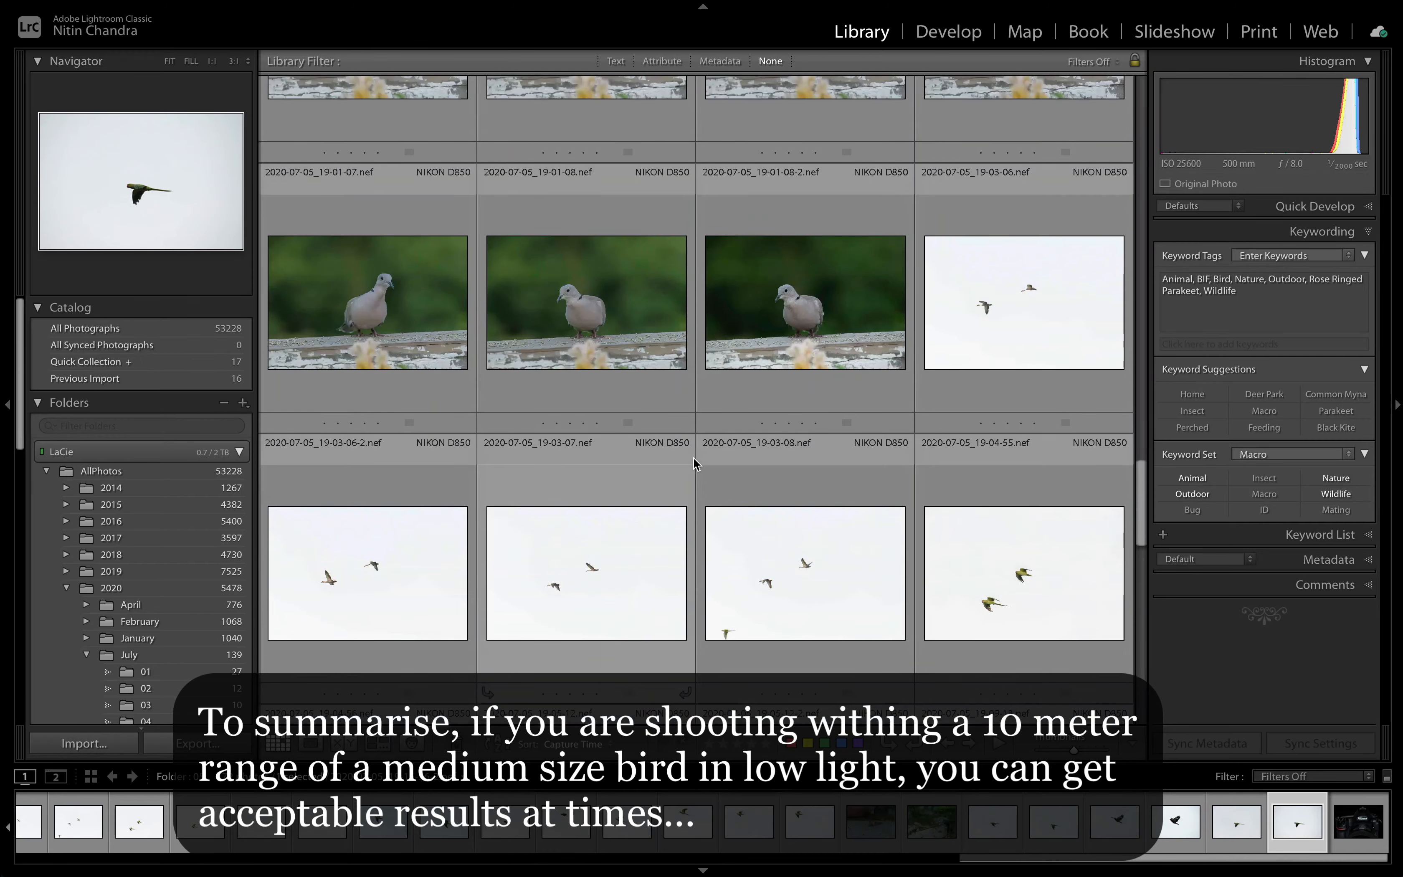
{"action": "scroll", "coordinate": [695, 461], "scroll_direction": "up", "scroll_amount": 4}
{"action": "double_click", "coordinate": [774, 496]}
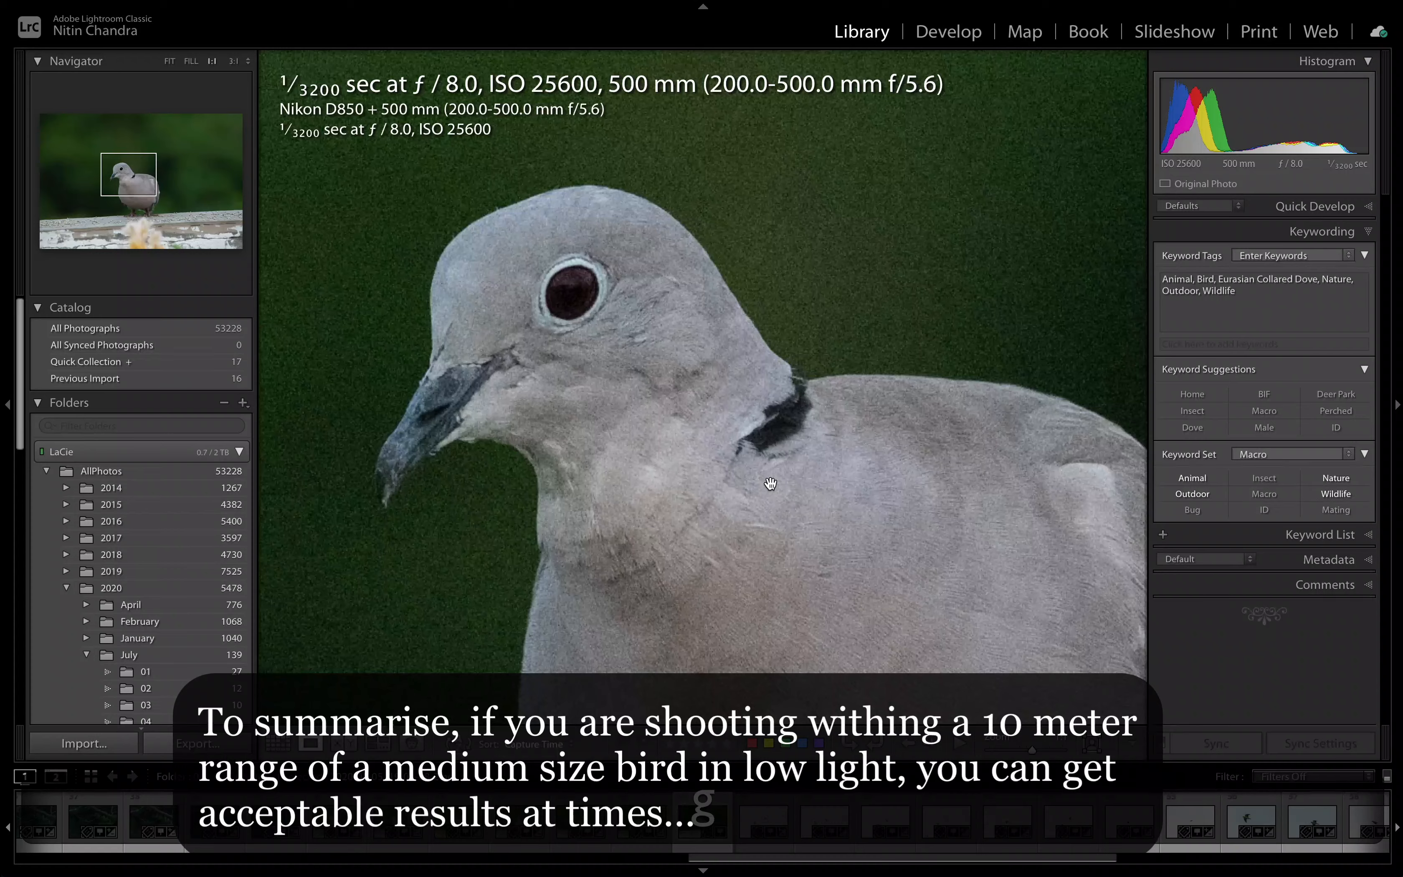
{"action": "double_click", "coordinate": [761, 475]}
Examine the dark purple sunbird photo 2020-07-05_18-59-16-2.nef at 1:1 and return to the grid
{"action": "scroll", "coordinate": [766, 416], "scroll_direction": "up", "scroll_amount": 2}
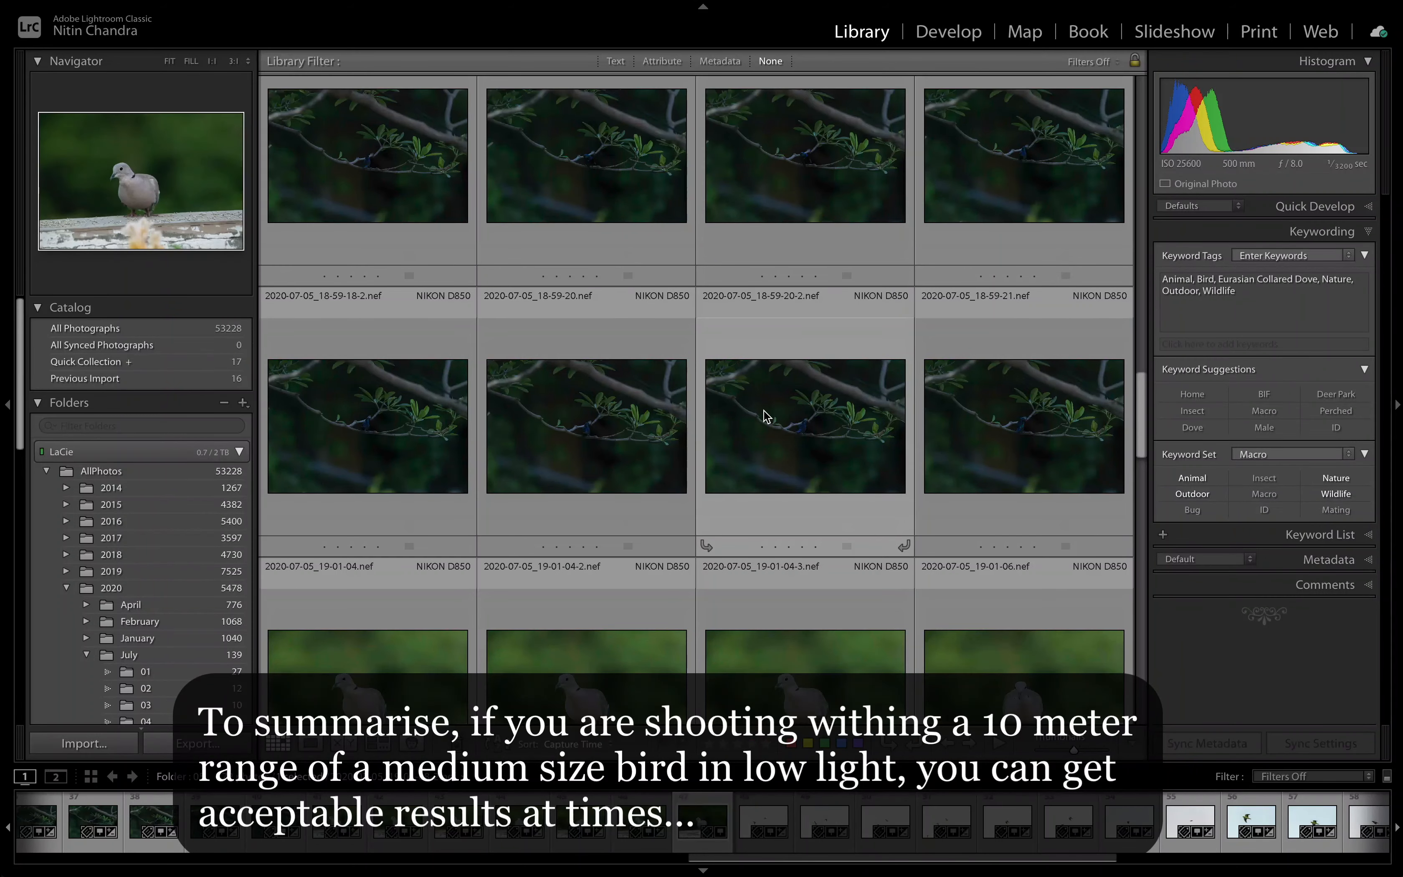
{"action": "scroll", "coordinate": [767, 416], "scroll_direction": "up", "scroll_amount": 3}
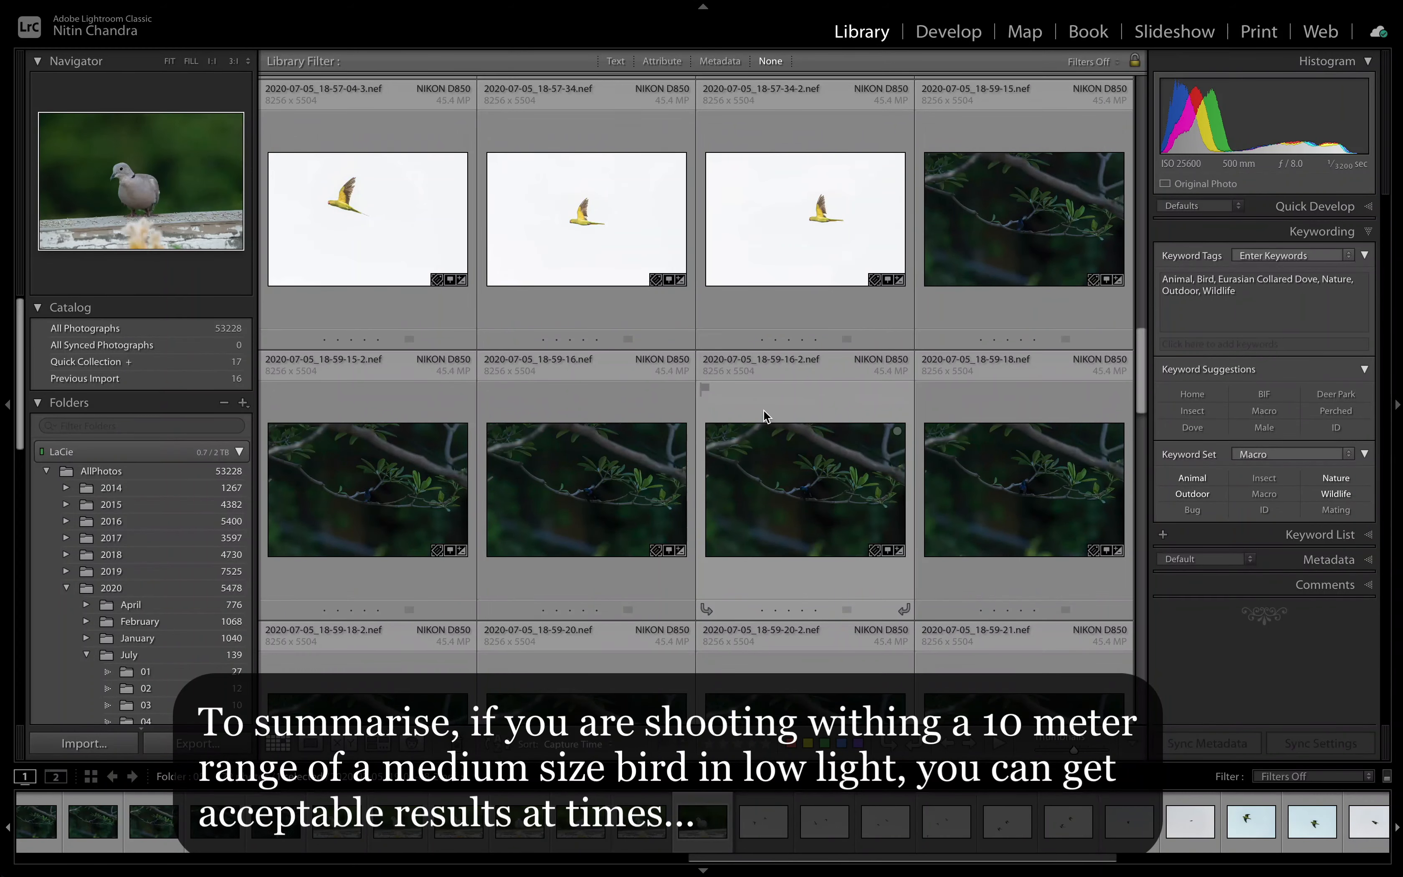
{"action": "scroll", "coordinate": [764, 415], "scroll_direction": "down", "scroll_amount": 2}
{"action": "double_click", "coordinate": [813, 396]}
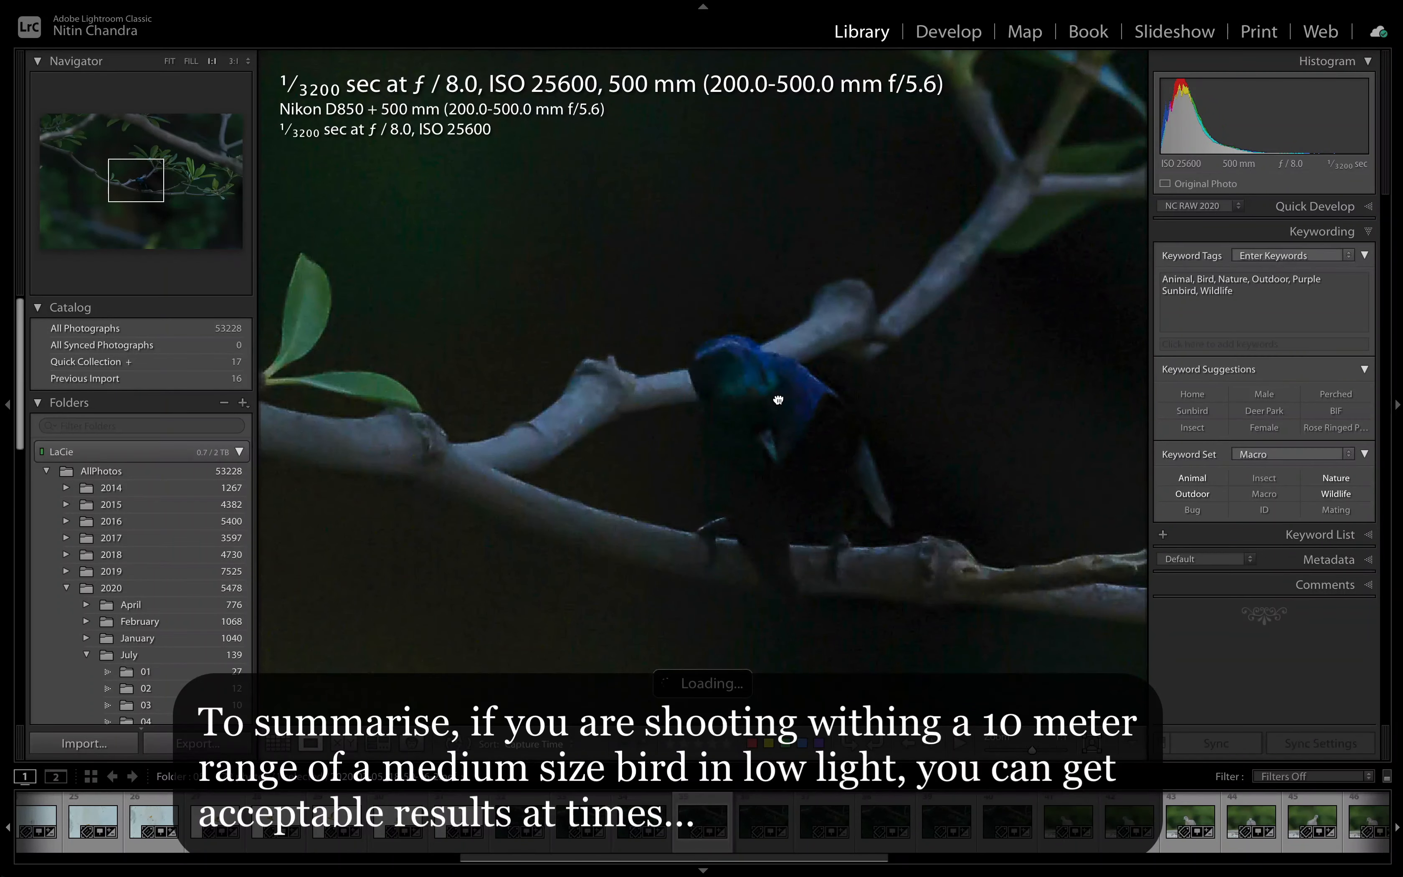
{"action": "left_click", "coordinate": [901, 526]}
{"action": "key", "text": "g"}
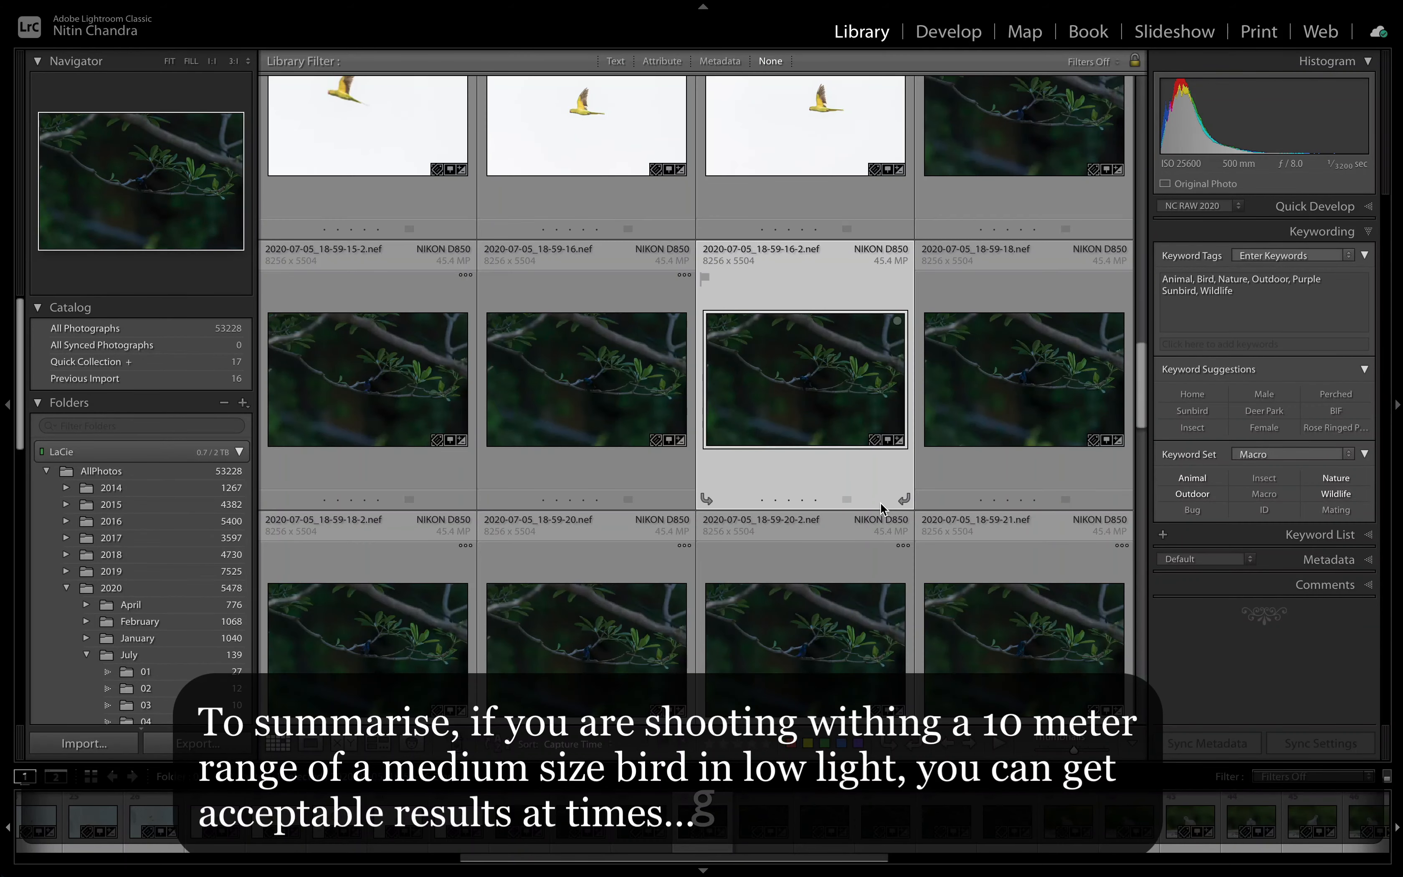
Select the perched dove photo 2020-07-05_19-01-04-3.nef and check its exposure information
{"action": "scroll", "coordinate": [881, 507], "scroll_direction": "down", "scroll_amount": 3}
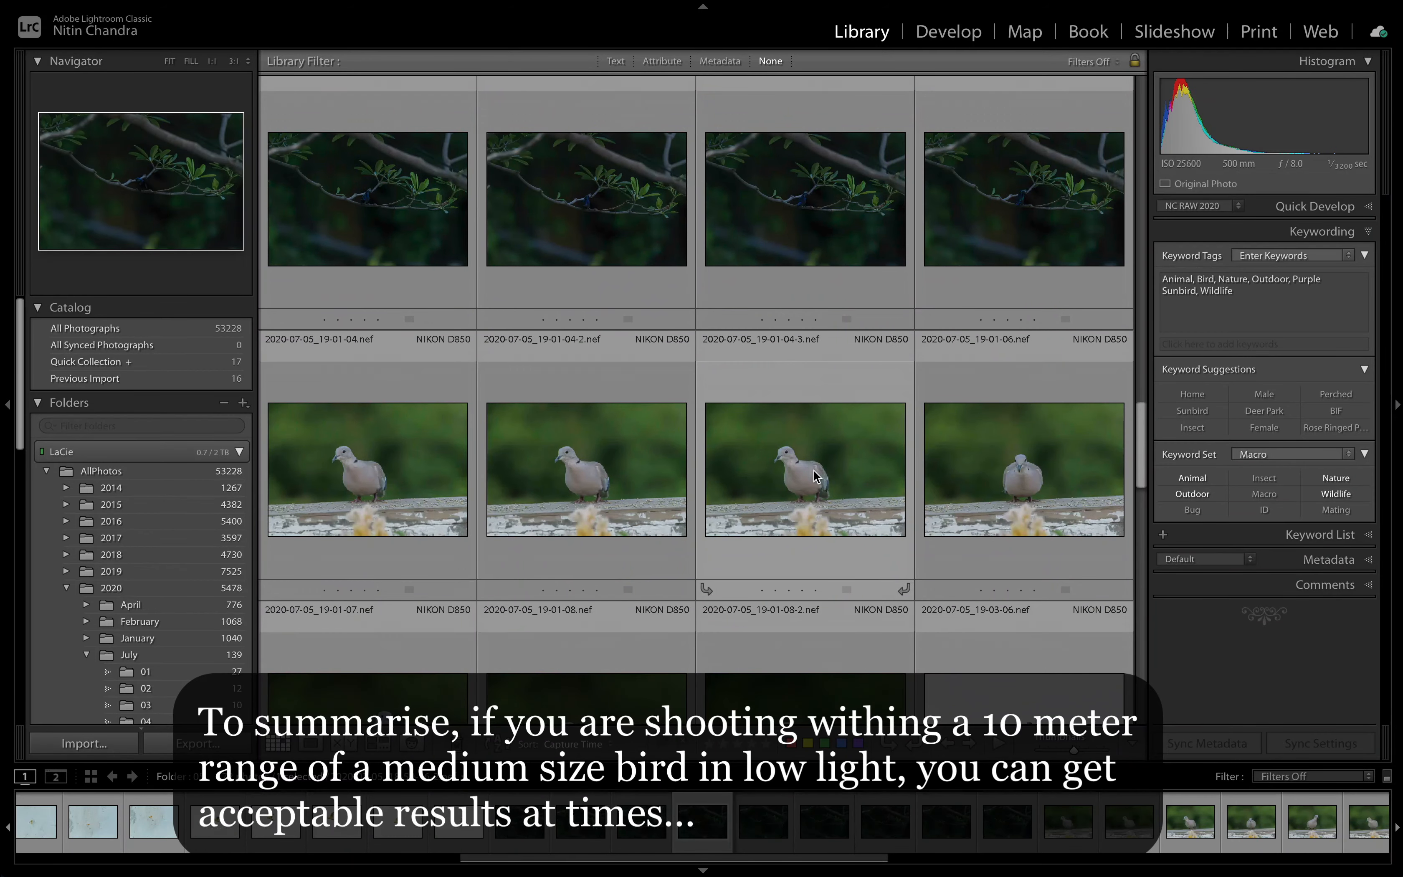
{"action": "left_click", "coordinate": [814, 475]}
{"action": "mouse_move", "coordinate": [815, 475]}
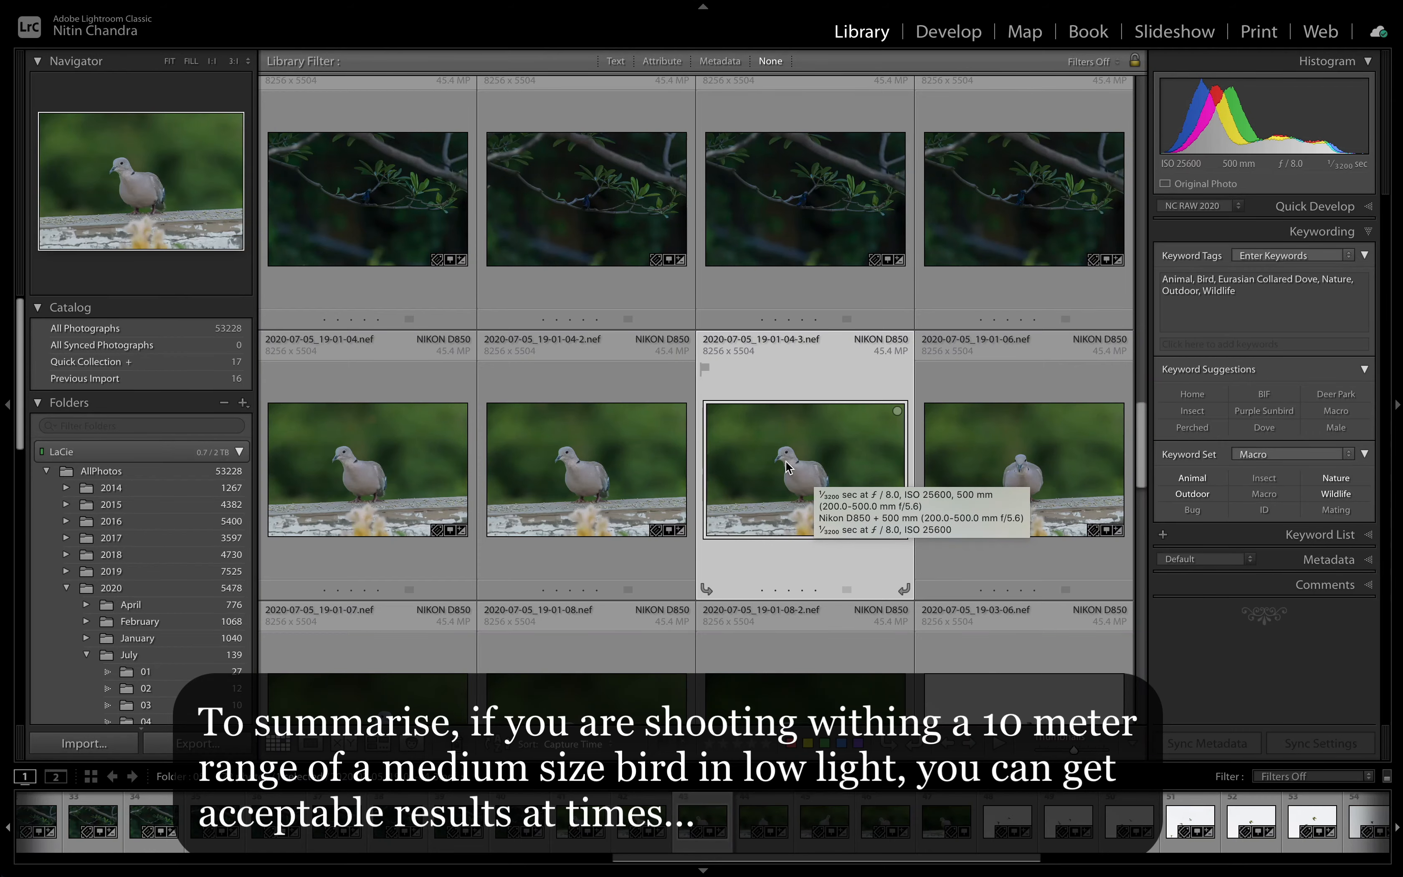
Browse to the earlier photos and select the dove in flight, 2020-07-05_18-42-41-2.nef
{"action": "scroll", "coordinate": [825, 468], "scroll_direction": "up", "scroll_amount": 1}
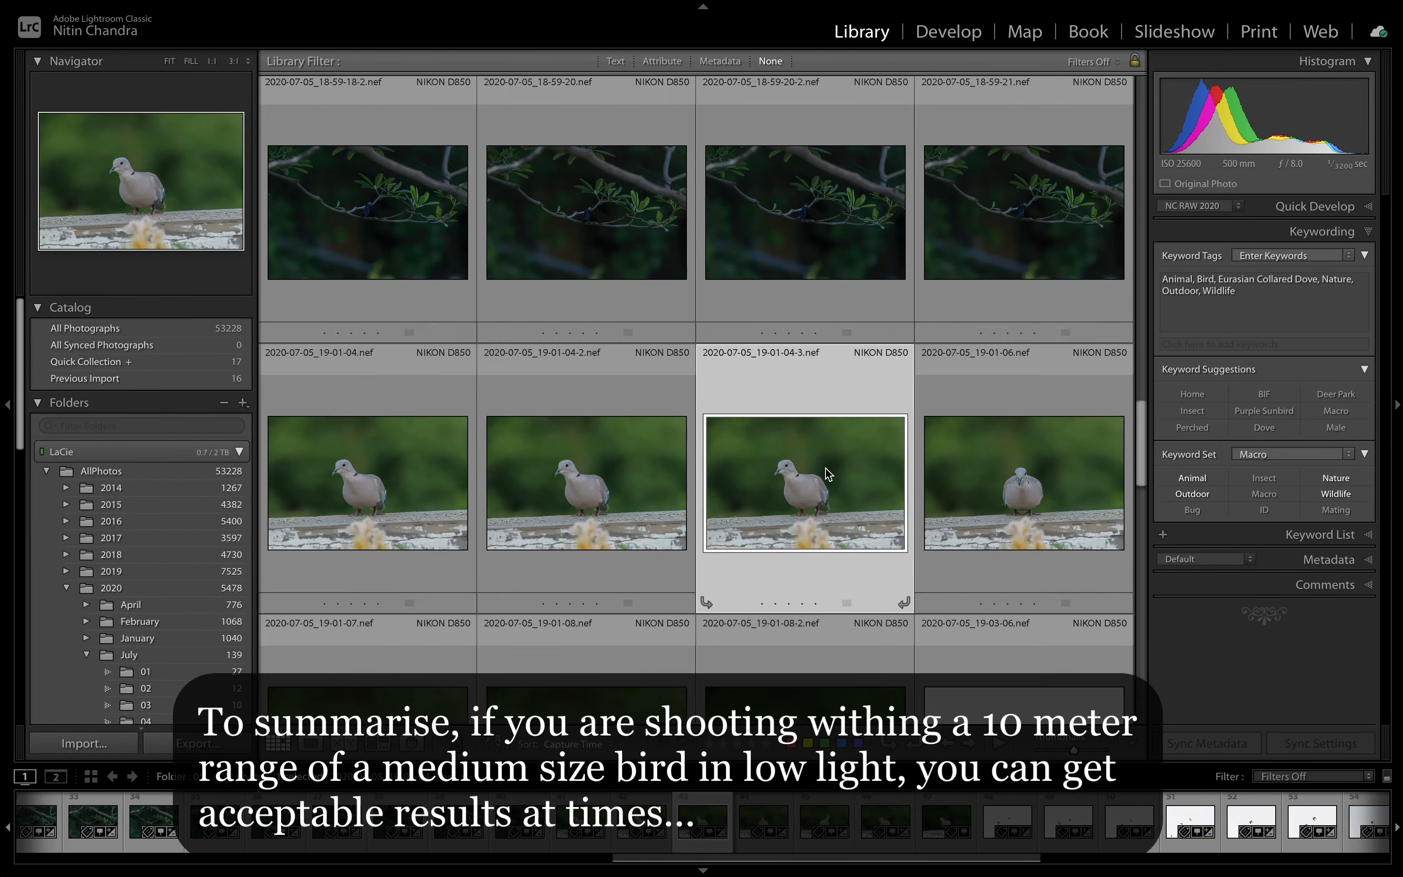
{"action": "scroll", "coordinate": [827, 475], "scroll_direction": "up", "scroll_amount": 10}
{"action": "scroll", "coordinate": [825, 467], "scroll_direction": "up", "scroll_amount": 8}
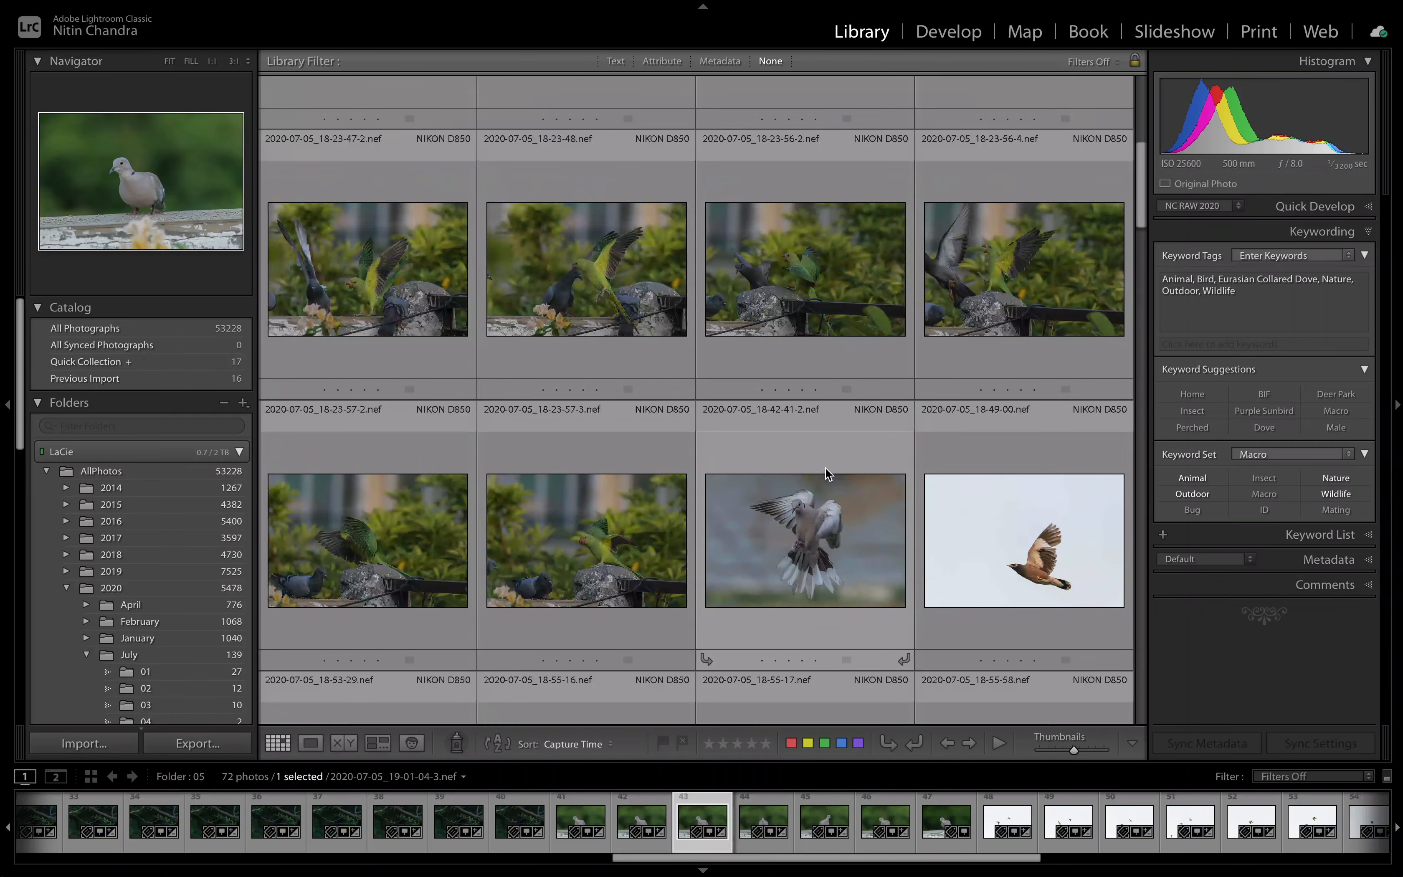
{"action": "scroll", "coordinate": [826, 467], "scroll_direction": "up", "scroll_amount": 2}
{"action": "left_click", "coordinate": [719, 546]}
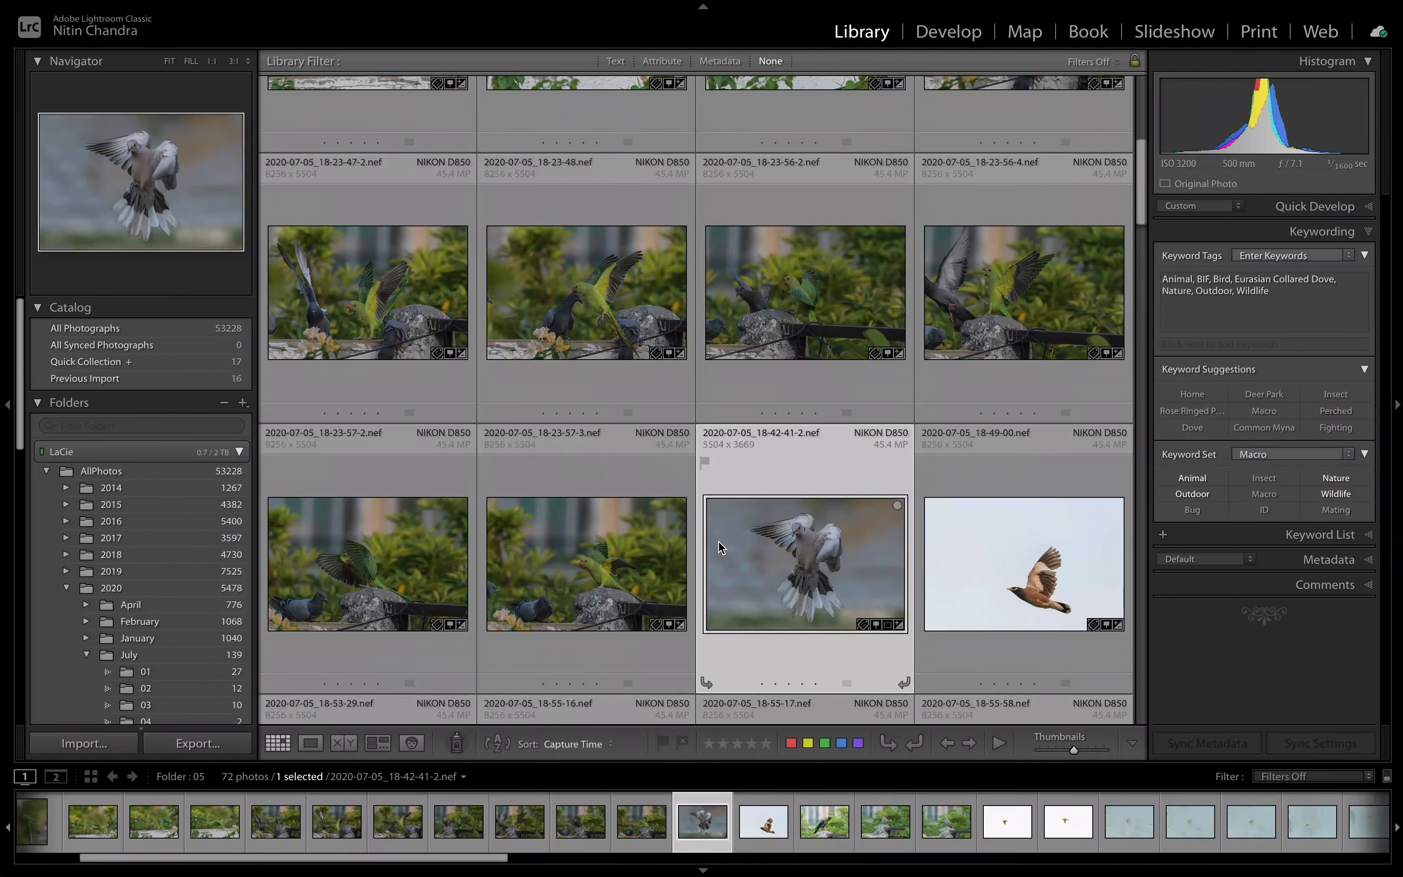
Look through the first photos of the folder and select the perched dove photo 2020-07-05_18-55-17.nef
{"action": "scroll", "coordinate": [717, 541], "scroll_direction": "up", "scroll_amount": 4}
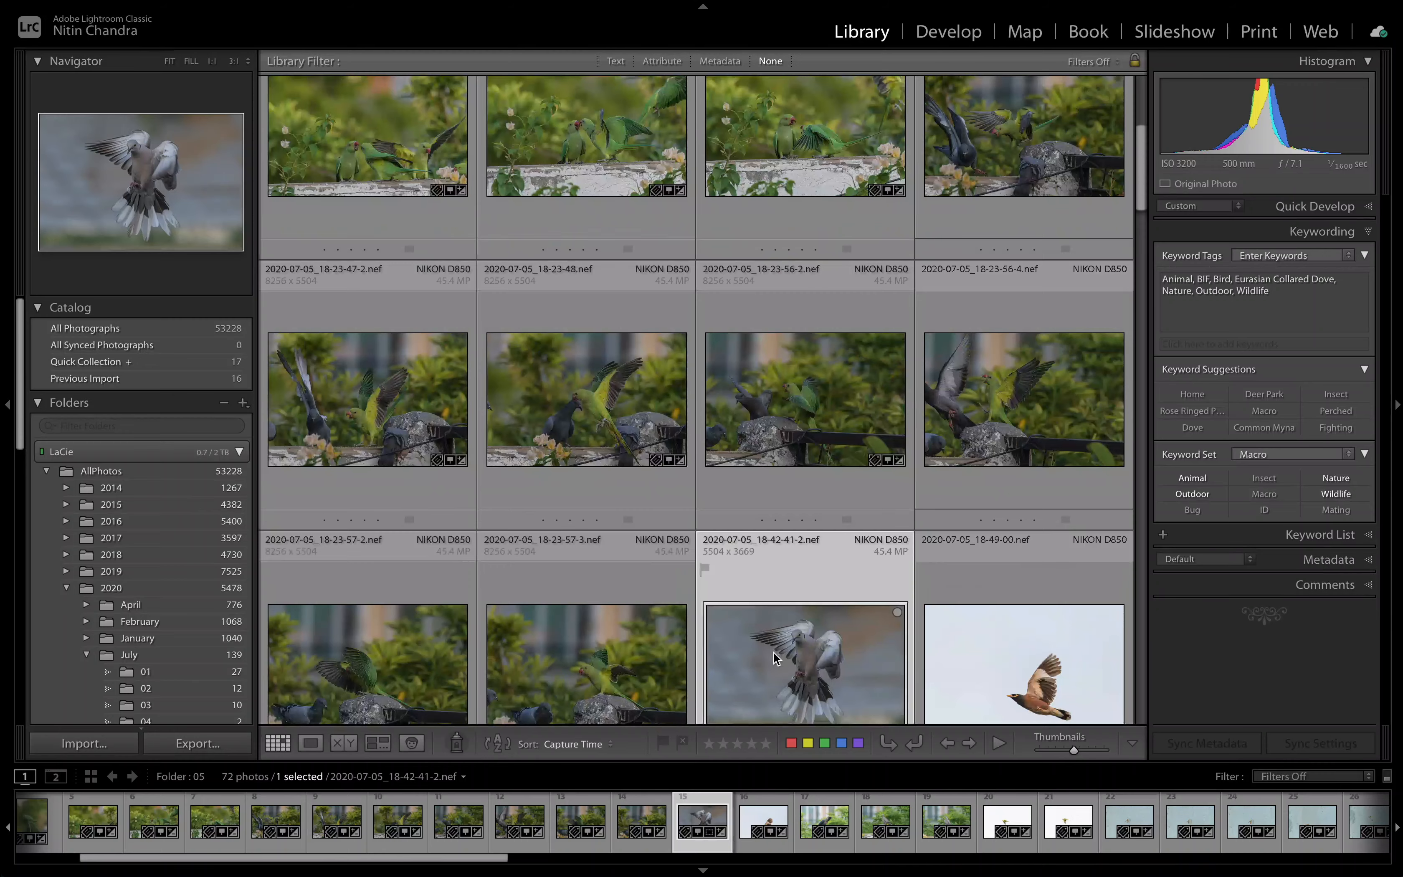
{"action": "scroll", "coordinate": [774, 651], "scroll_direction": "up", "scroll_amount": 10}
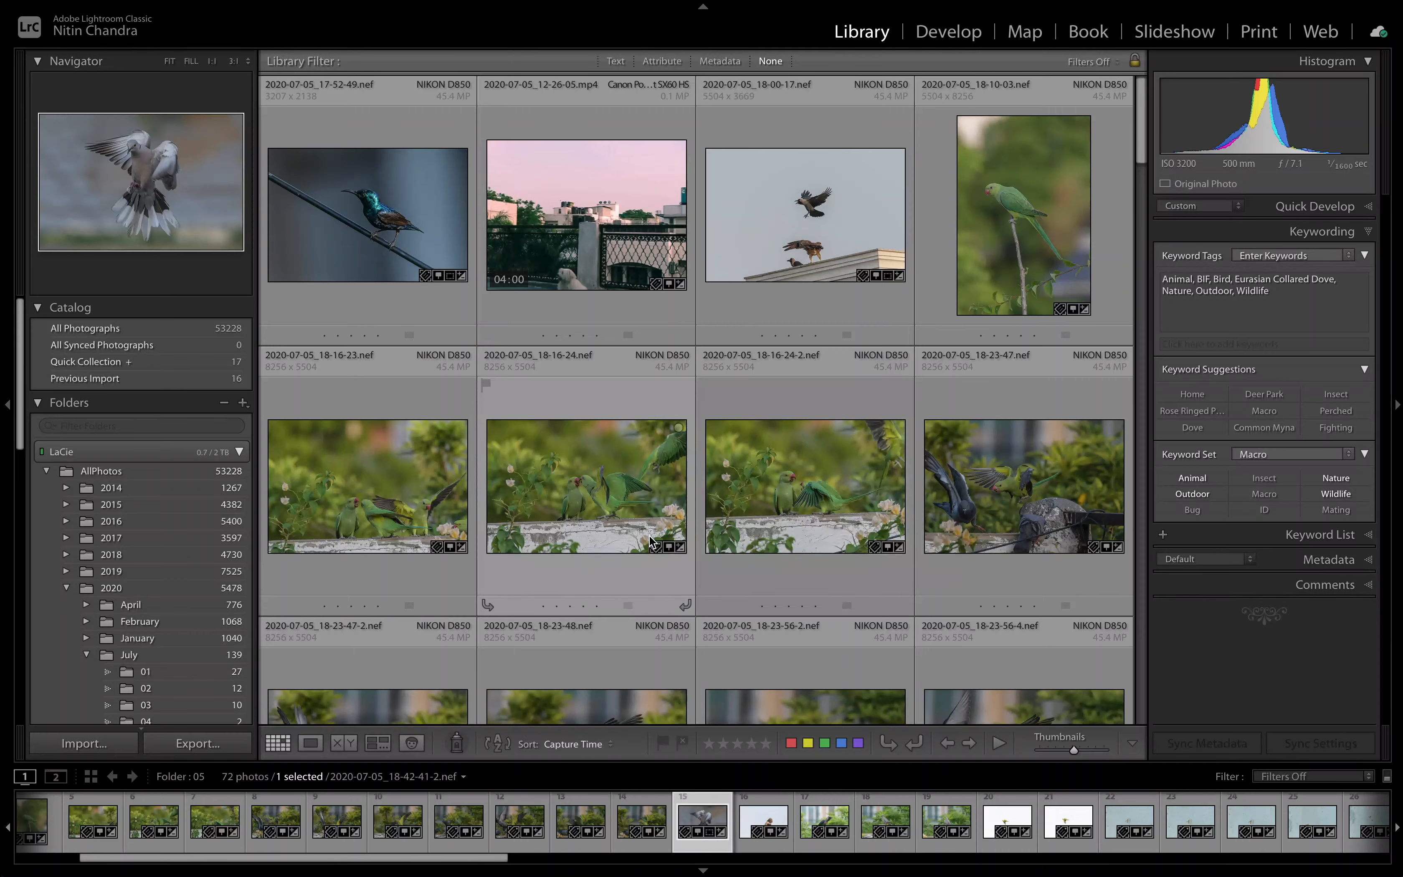
{"action": "scroll", "coordinate": [652, 542], "scroll_direction": "down", "scroll_amount": 5}
{"action": "scroll", "coordinate": [653, 542], "scroll_direction": "down", "scroll_amount": 8}
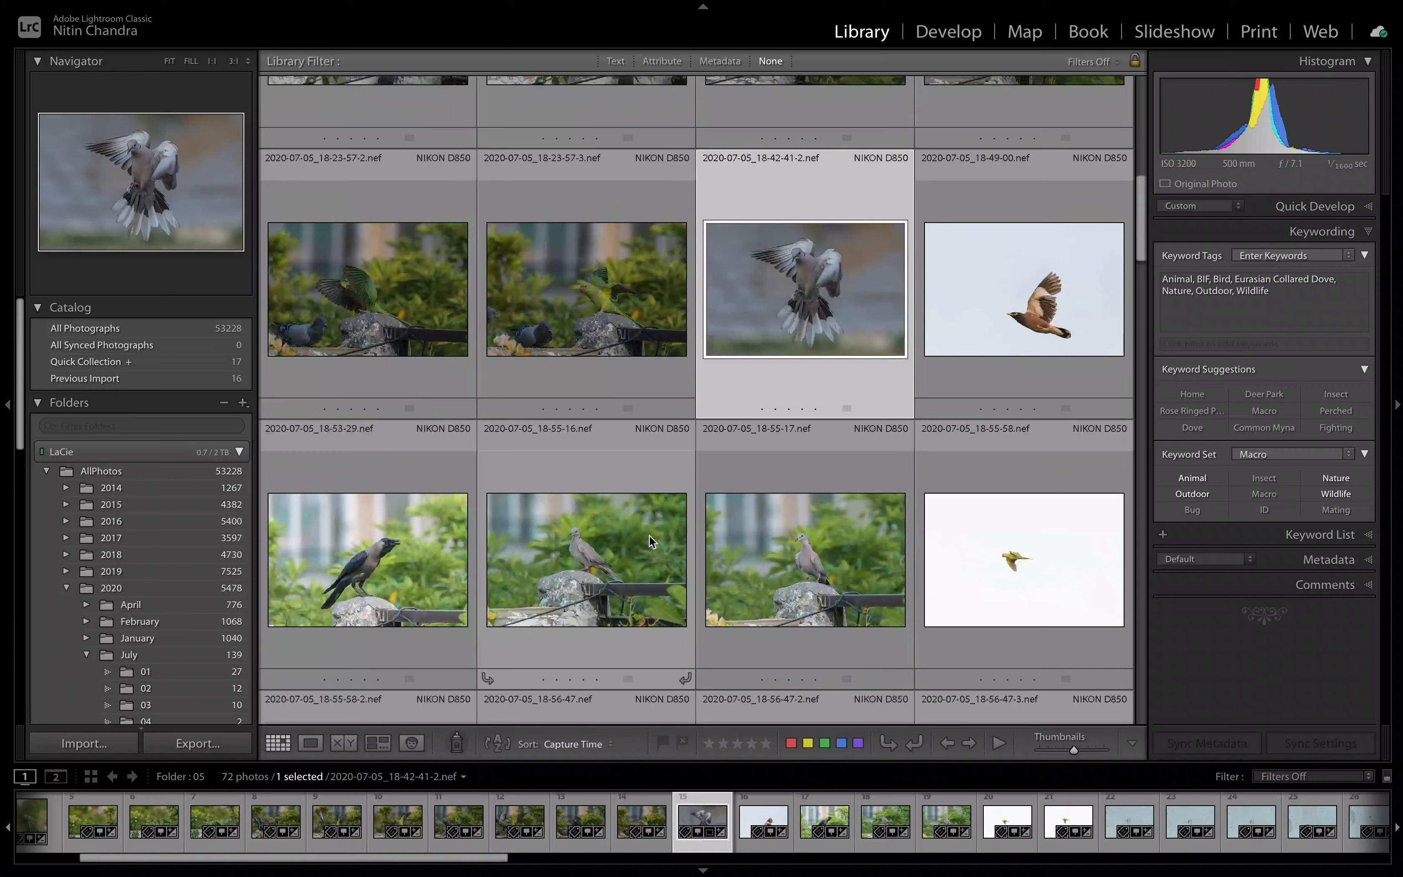
{"action": "left_click", "coordinate": [760, 561]}
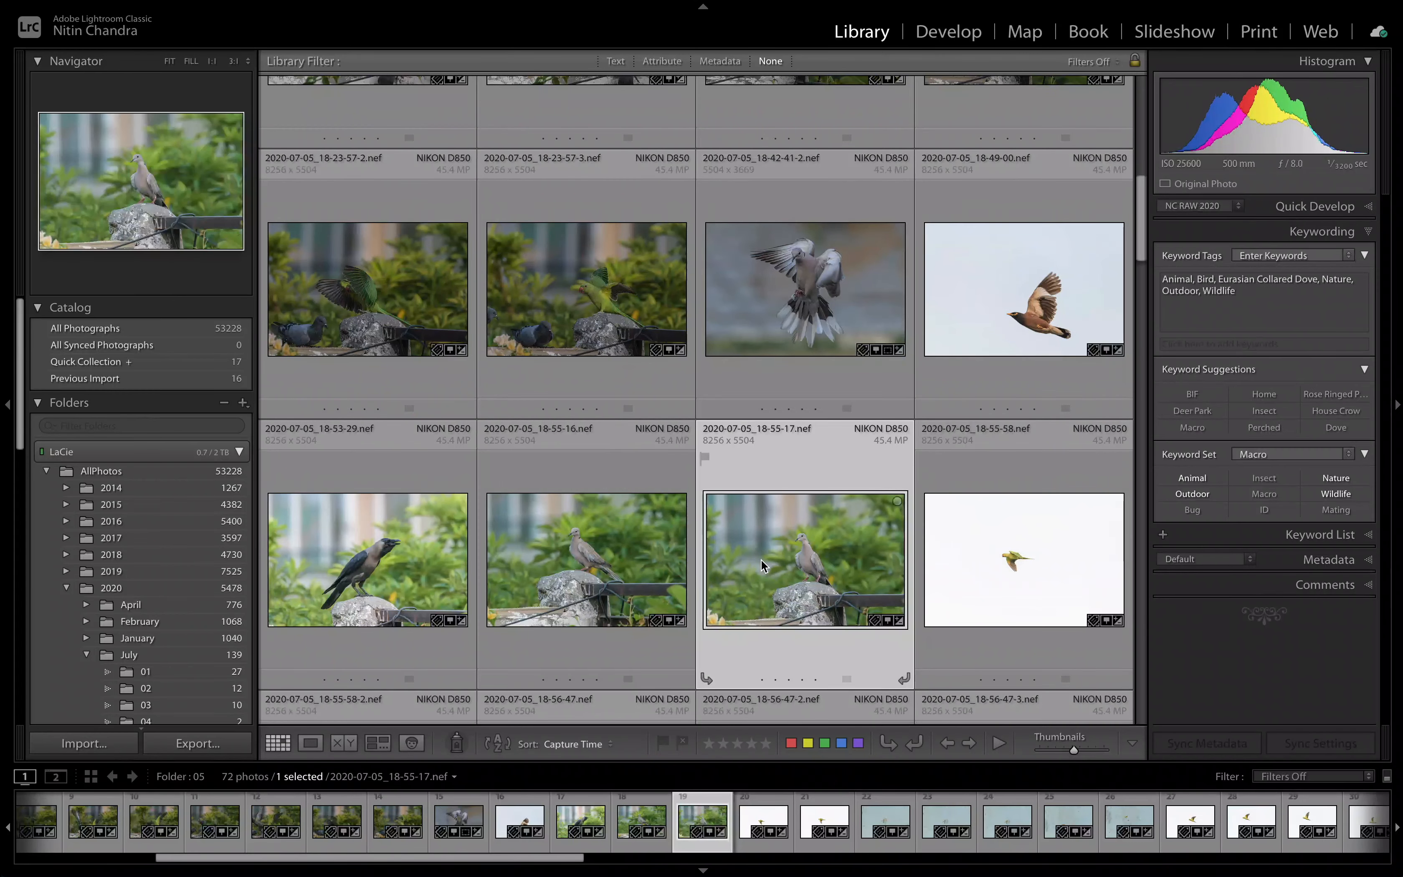